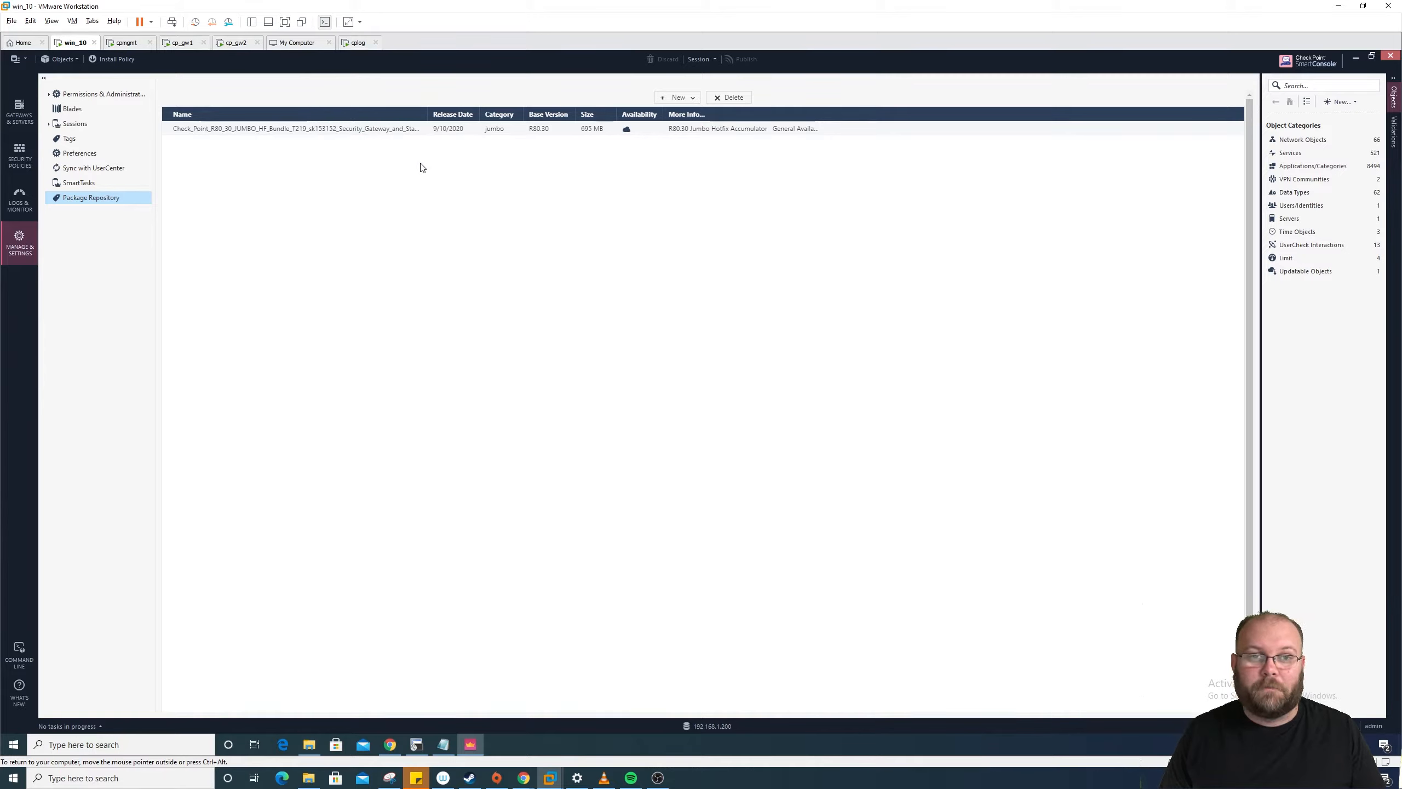
Step: Select the R80.30 jumbo hotfix package and review the add-package options without adding anything
left_click(574, 133)
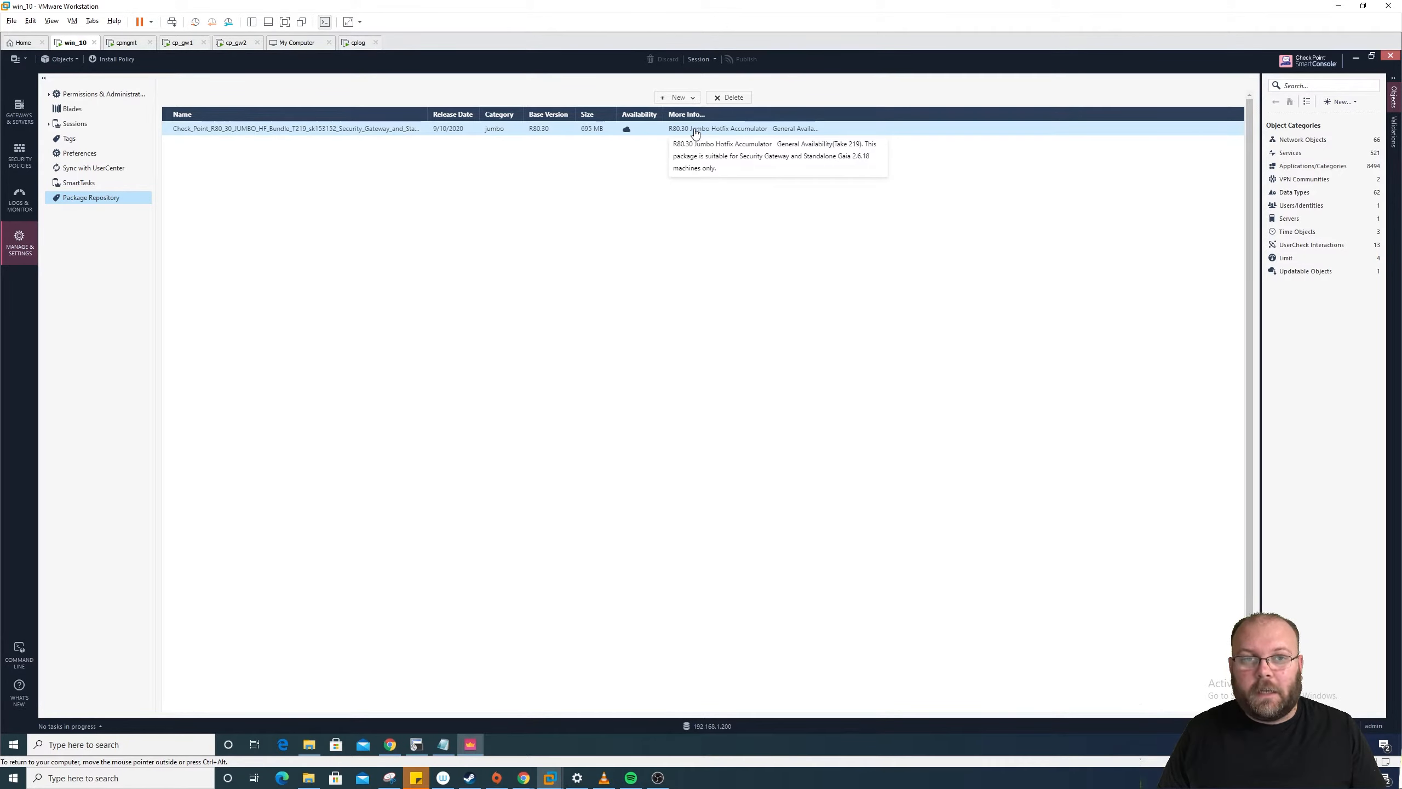
left_click(693, 98)
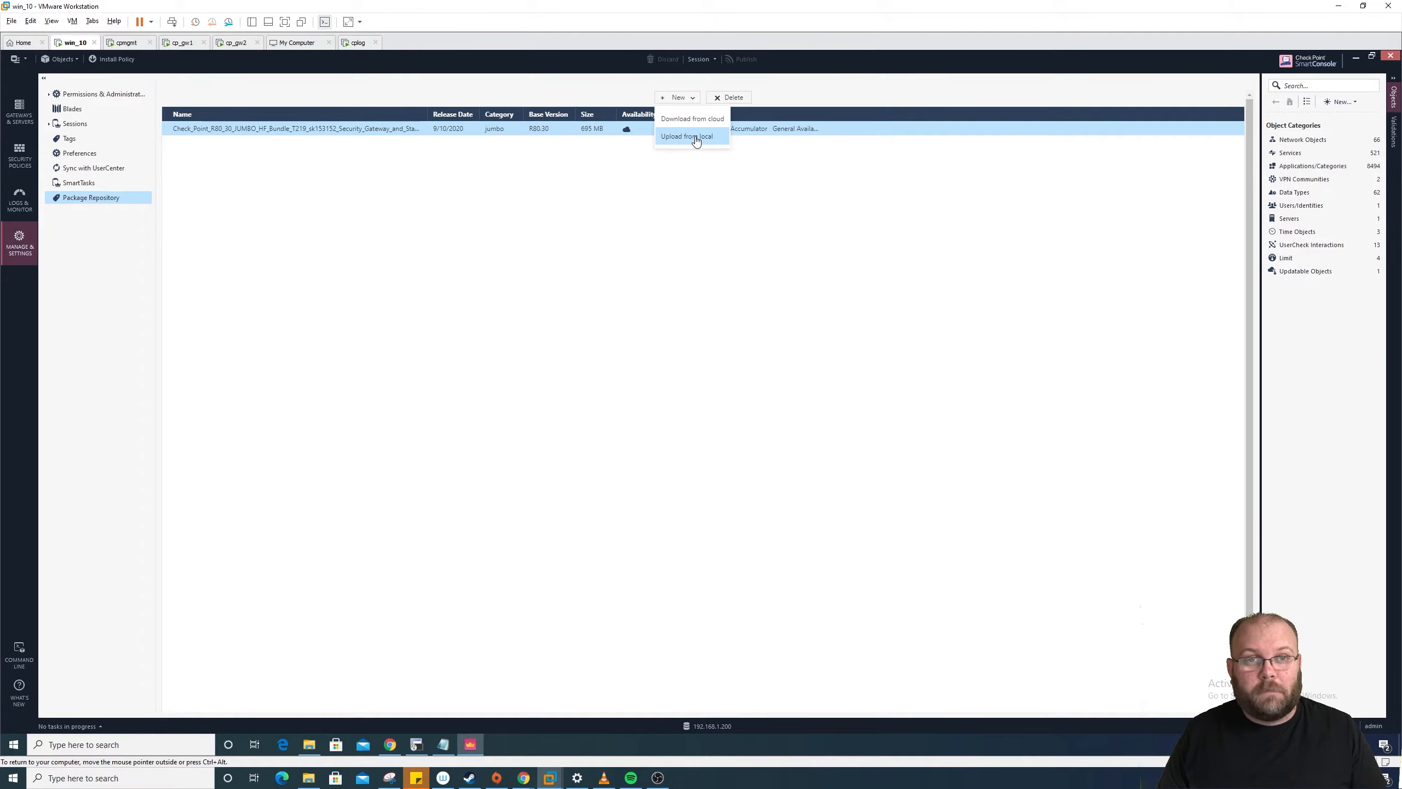
left_click(440, 172)
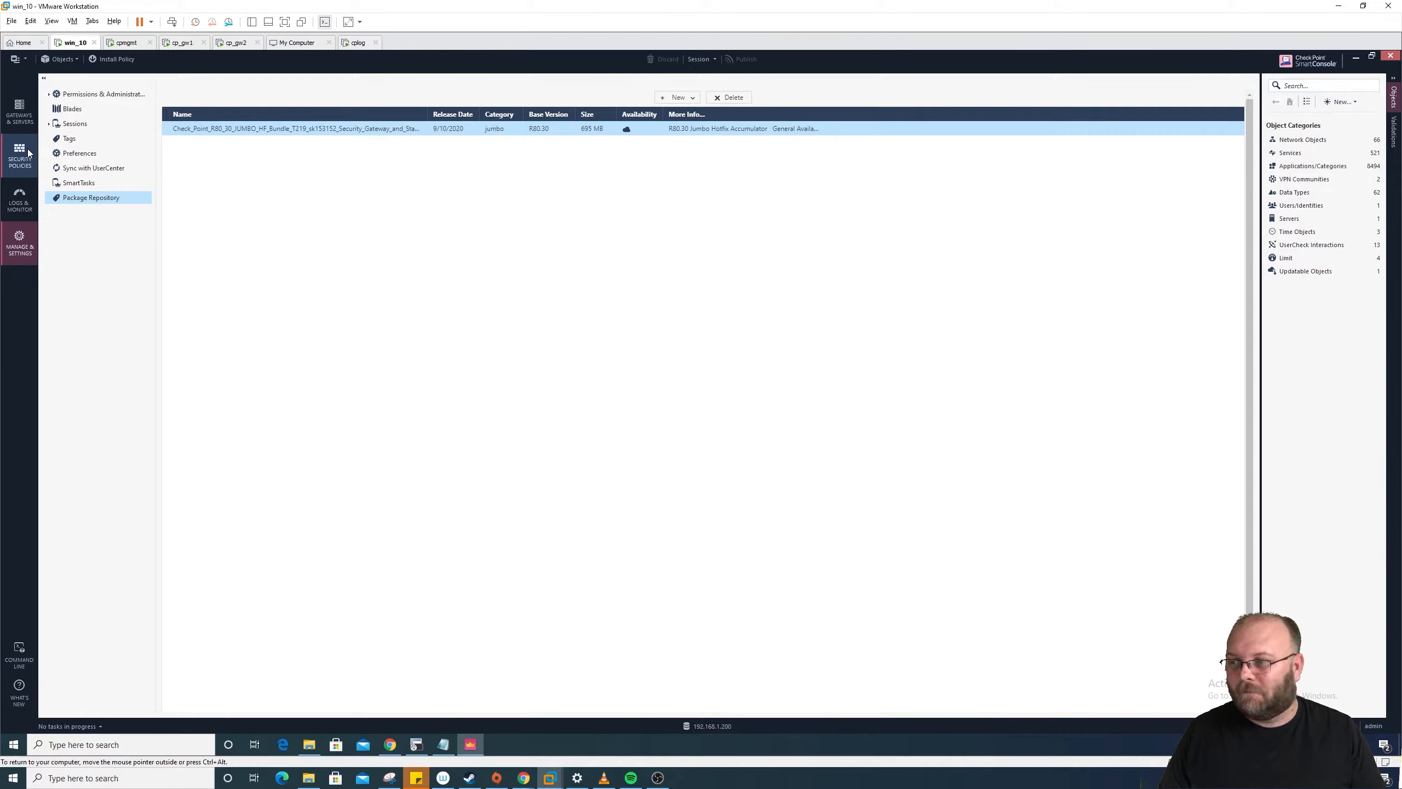
Step: Start a Version Upgrade of fw-cluster1 from Gateways & Servers, enlarging the Upgrade Version dialog
left_click(24, 122)
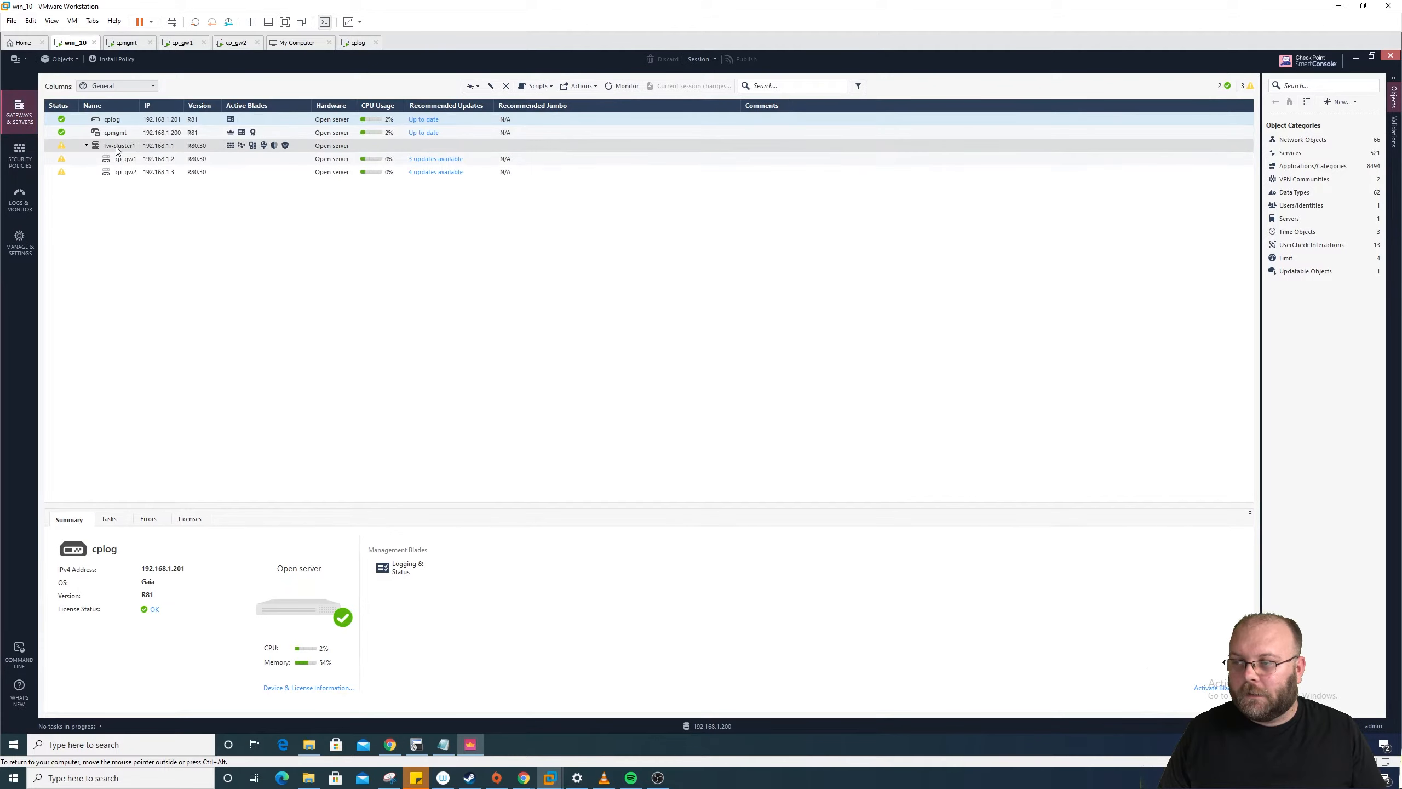
left_click(108, 146)
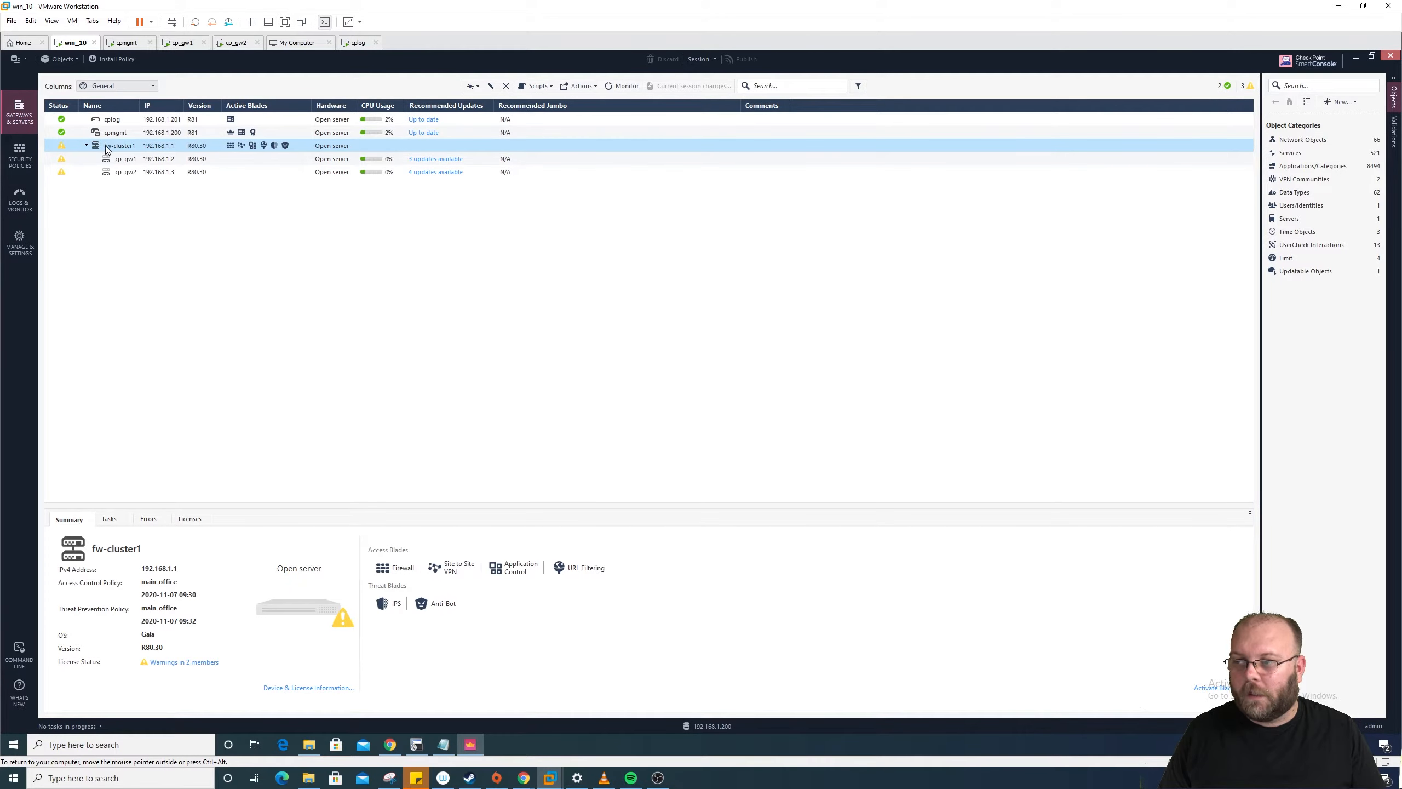
right_click(108, 148)
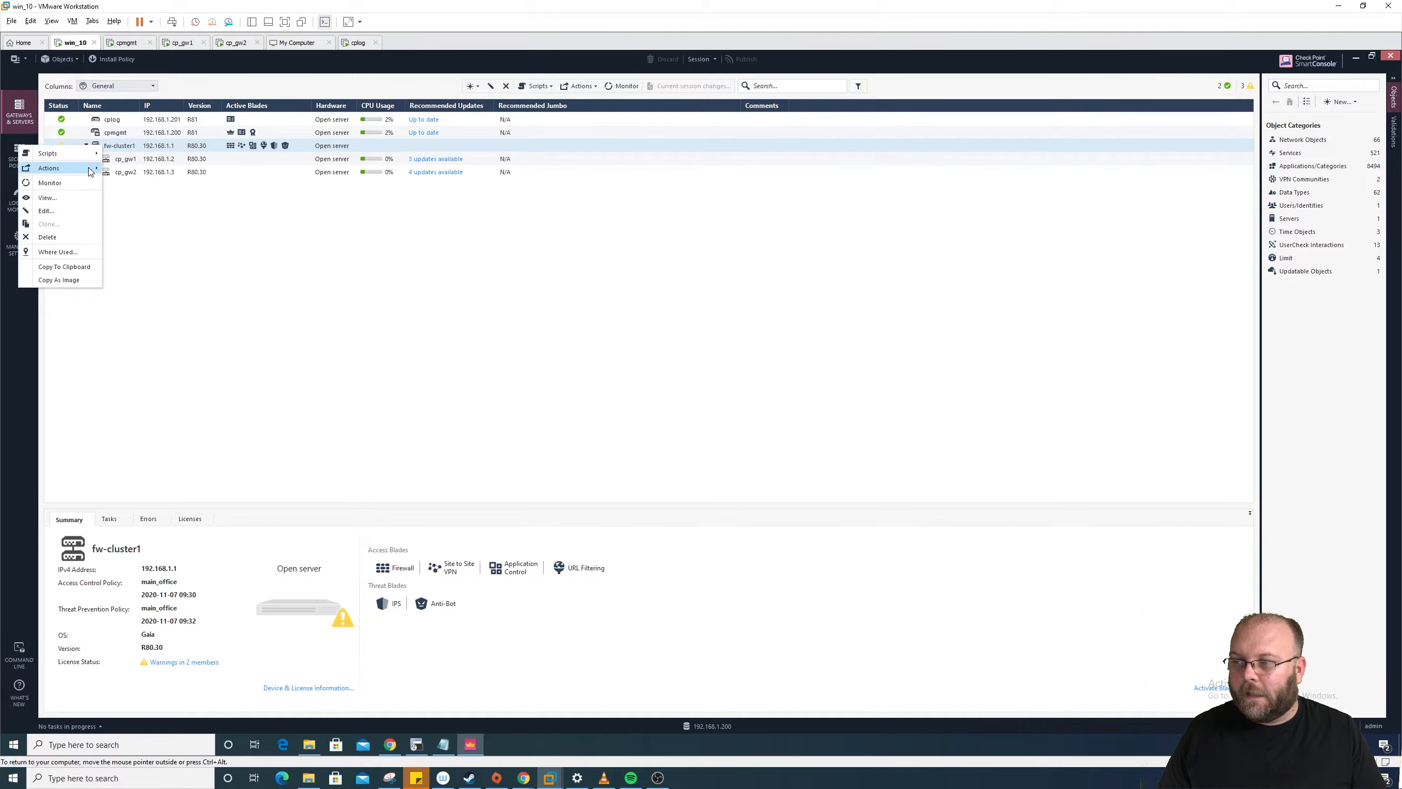
mouse_move(91, 172)
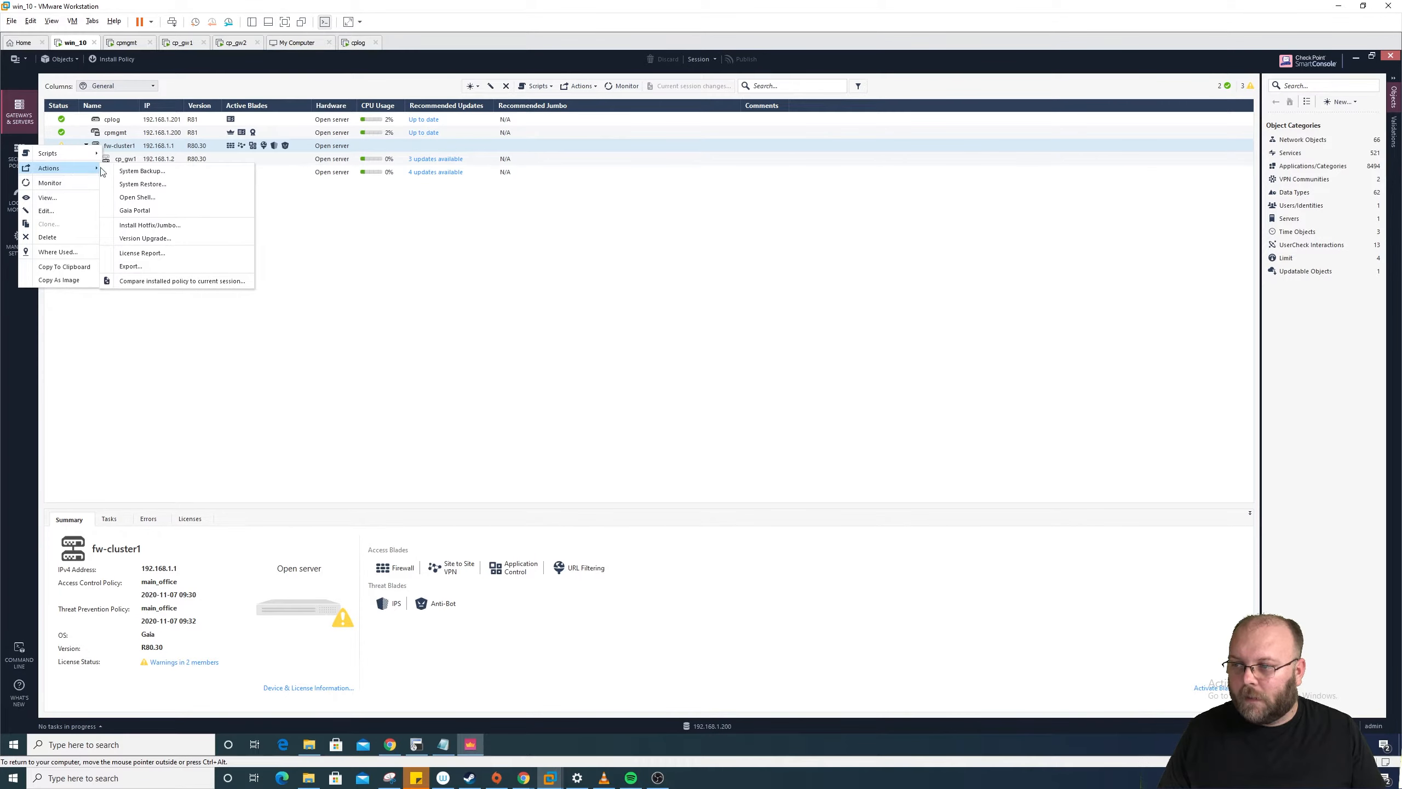
left_click(182, 243)
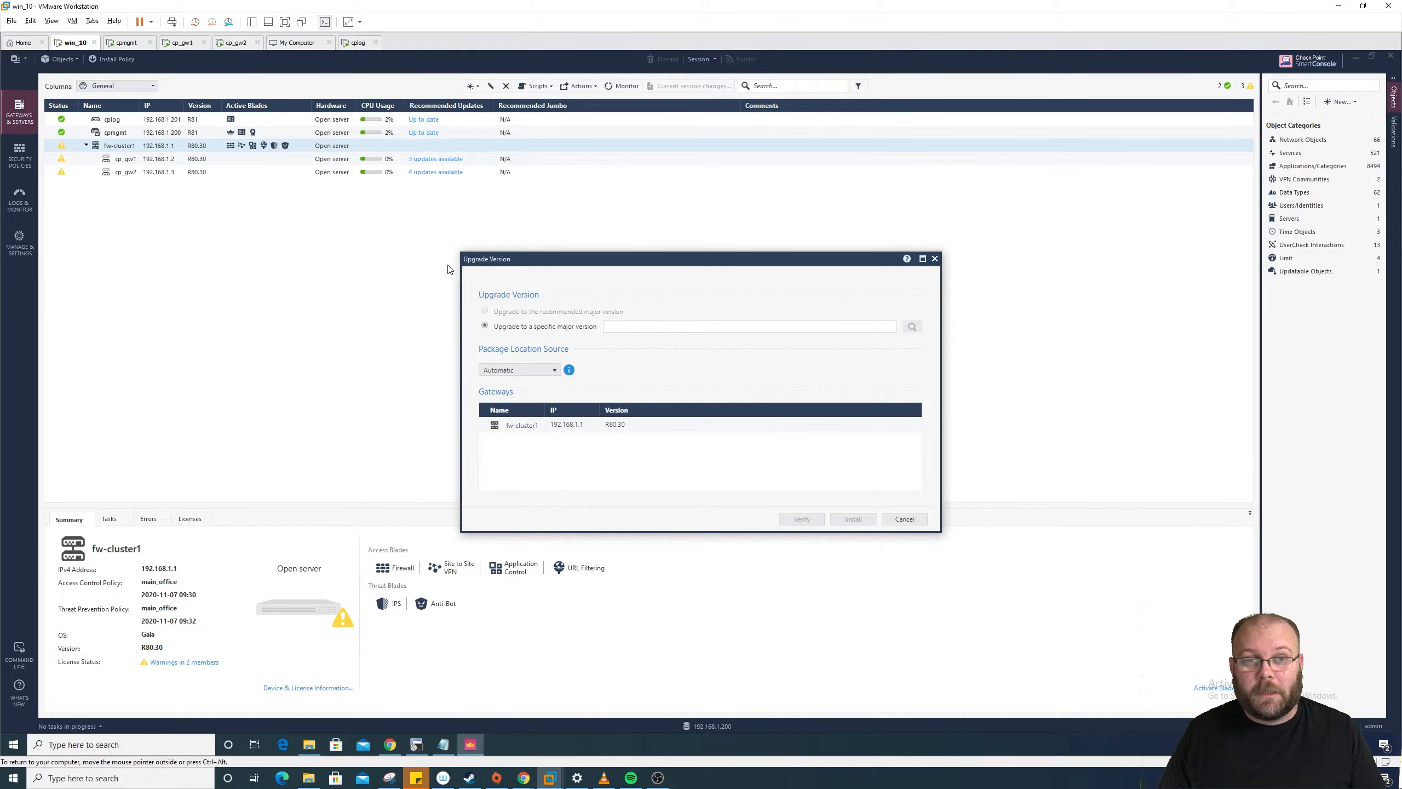
left_click_drag(632, 266, 582, 202)
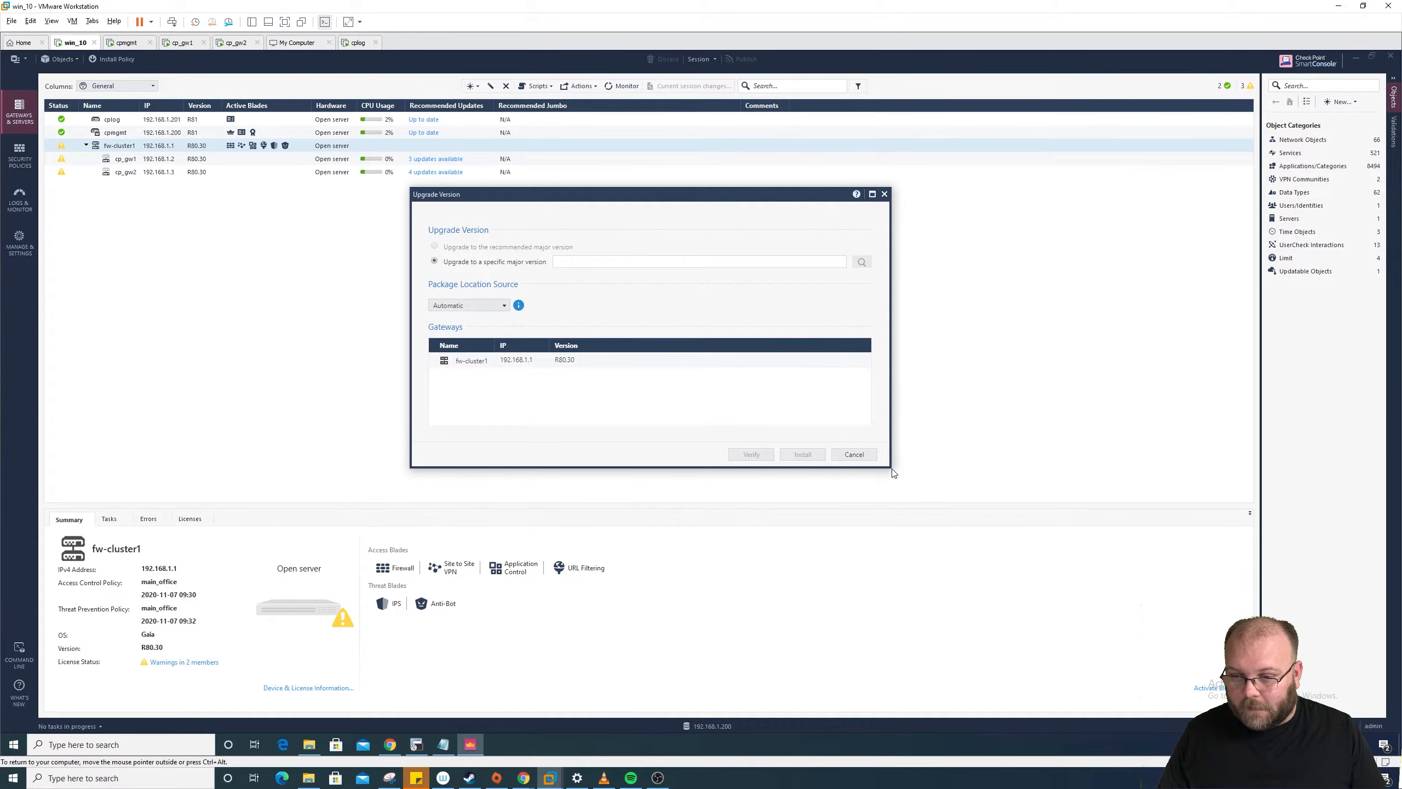
left_click_drag(890, 470, 1002, 546)
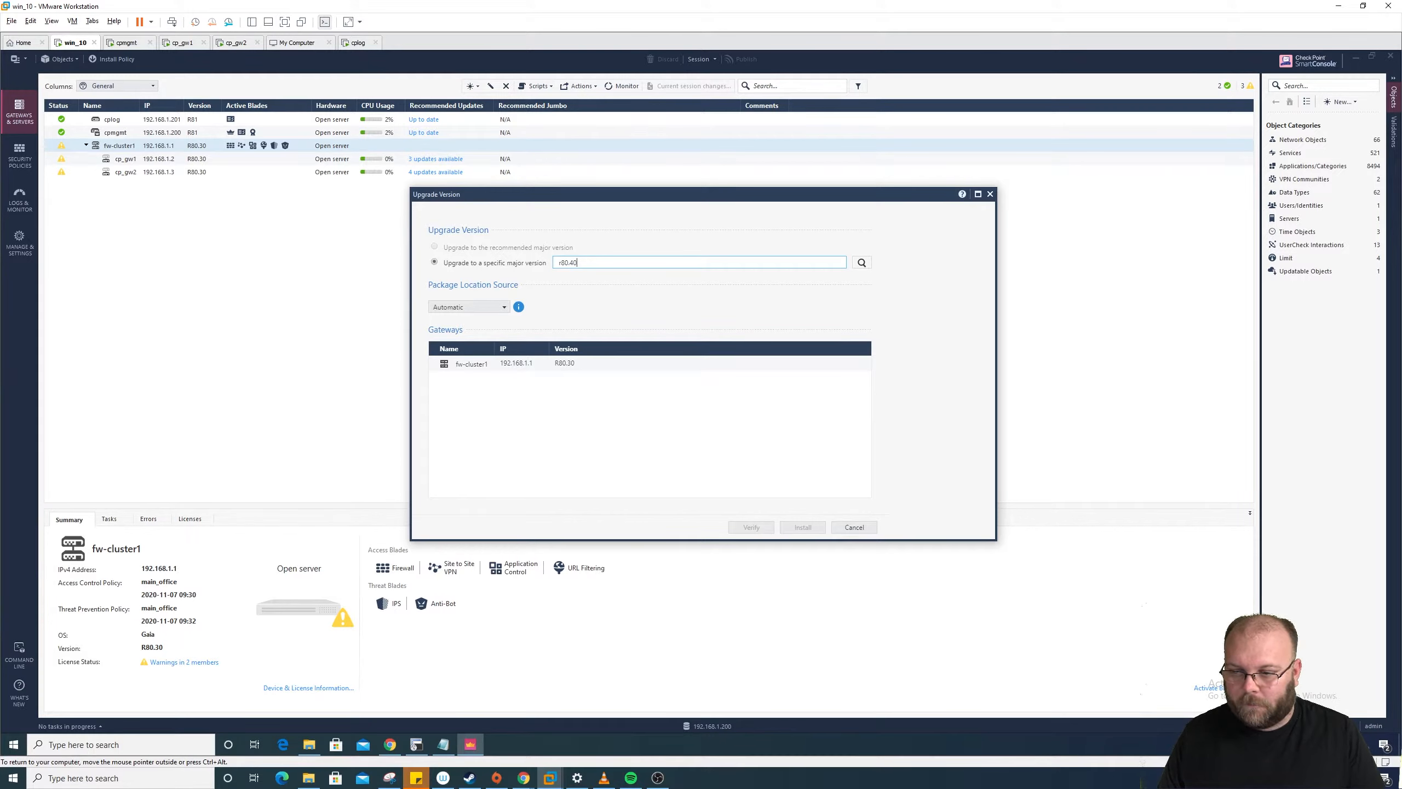
Step: Search for r80.40 as the target version, then clear the field after the invalid-extension error
left_click(860, 261)
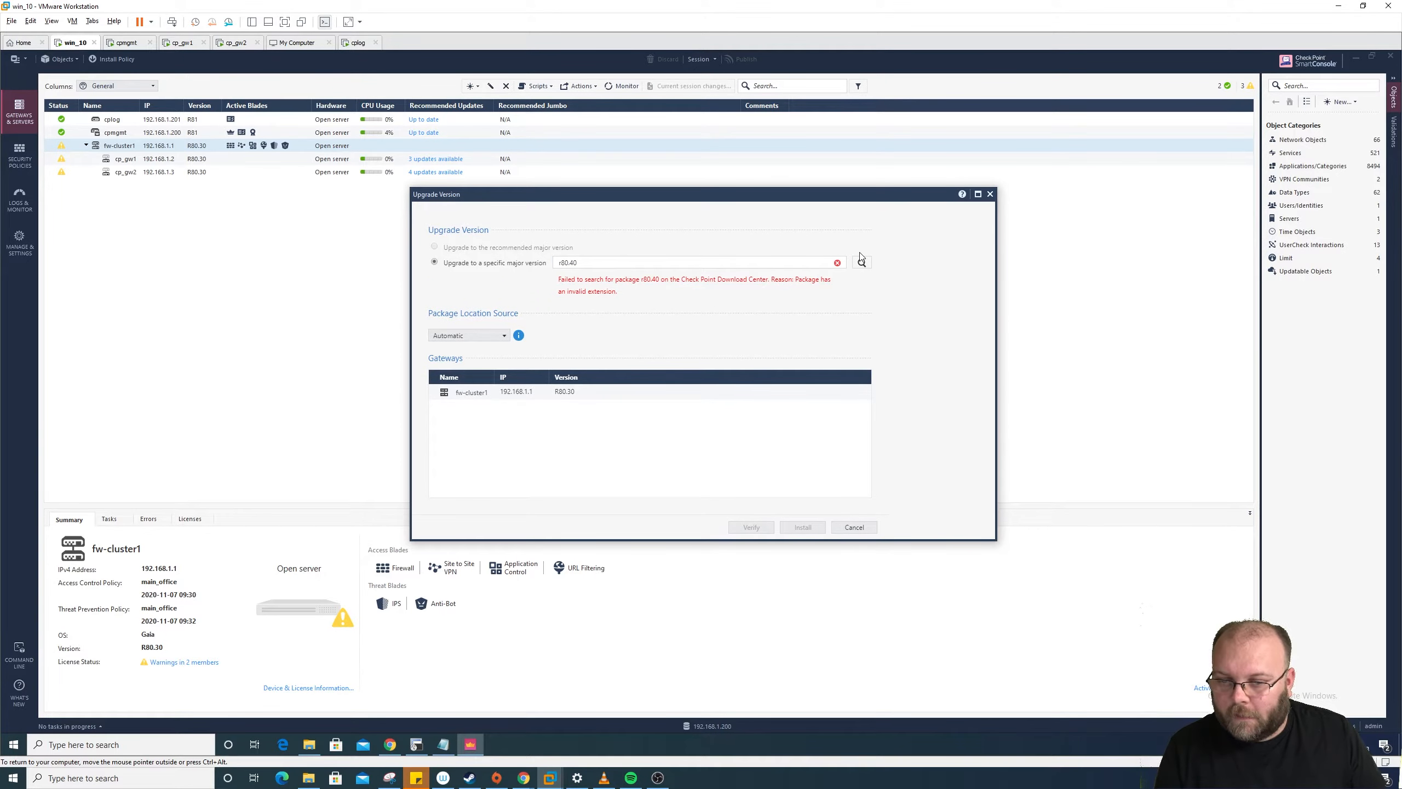
left_click_drag(795, 278, 839, 298)
left_click(777, 302)
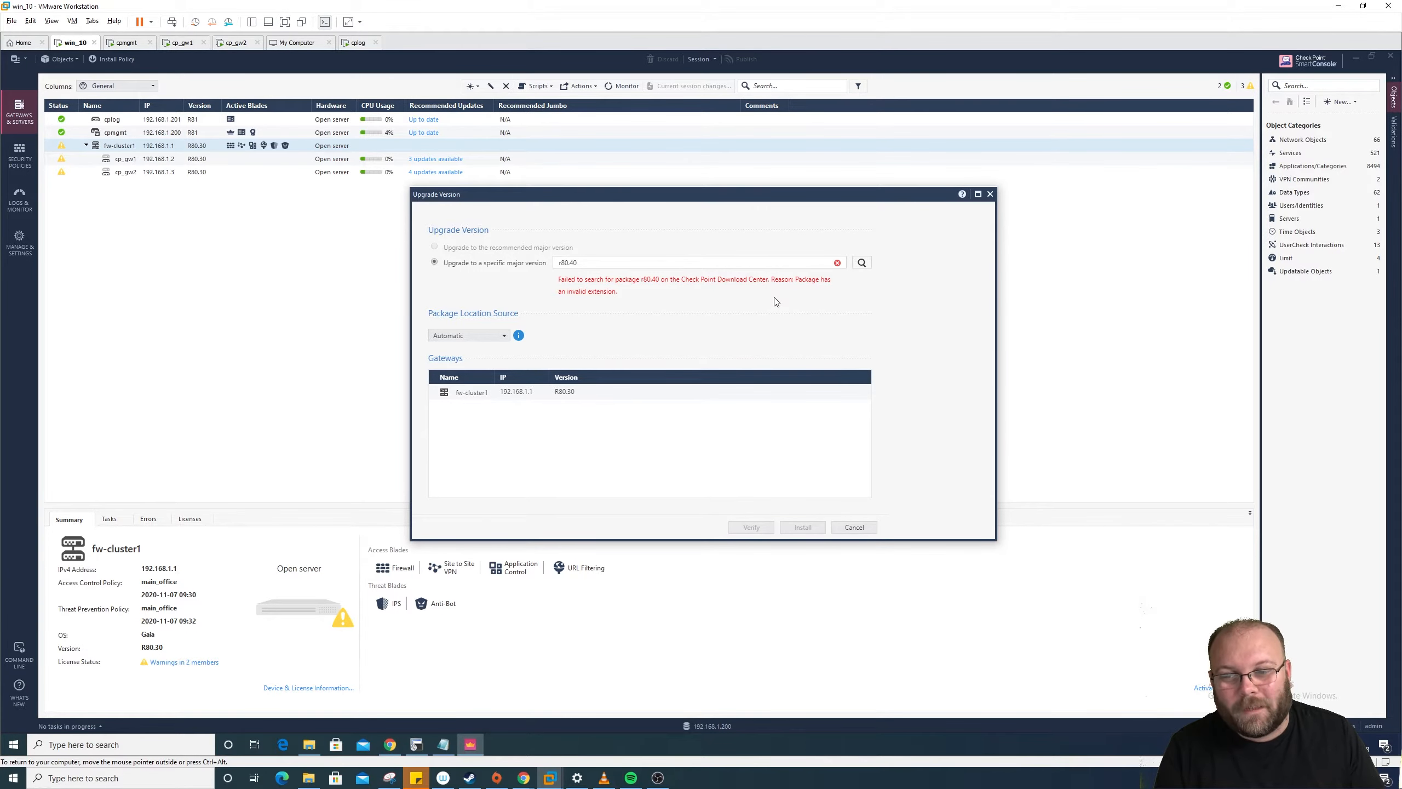
left_click_drag(578, 263, 560, 263)
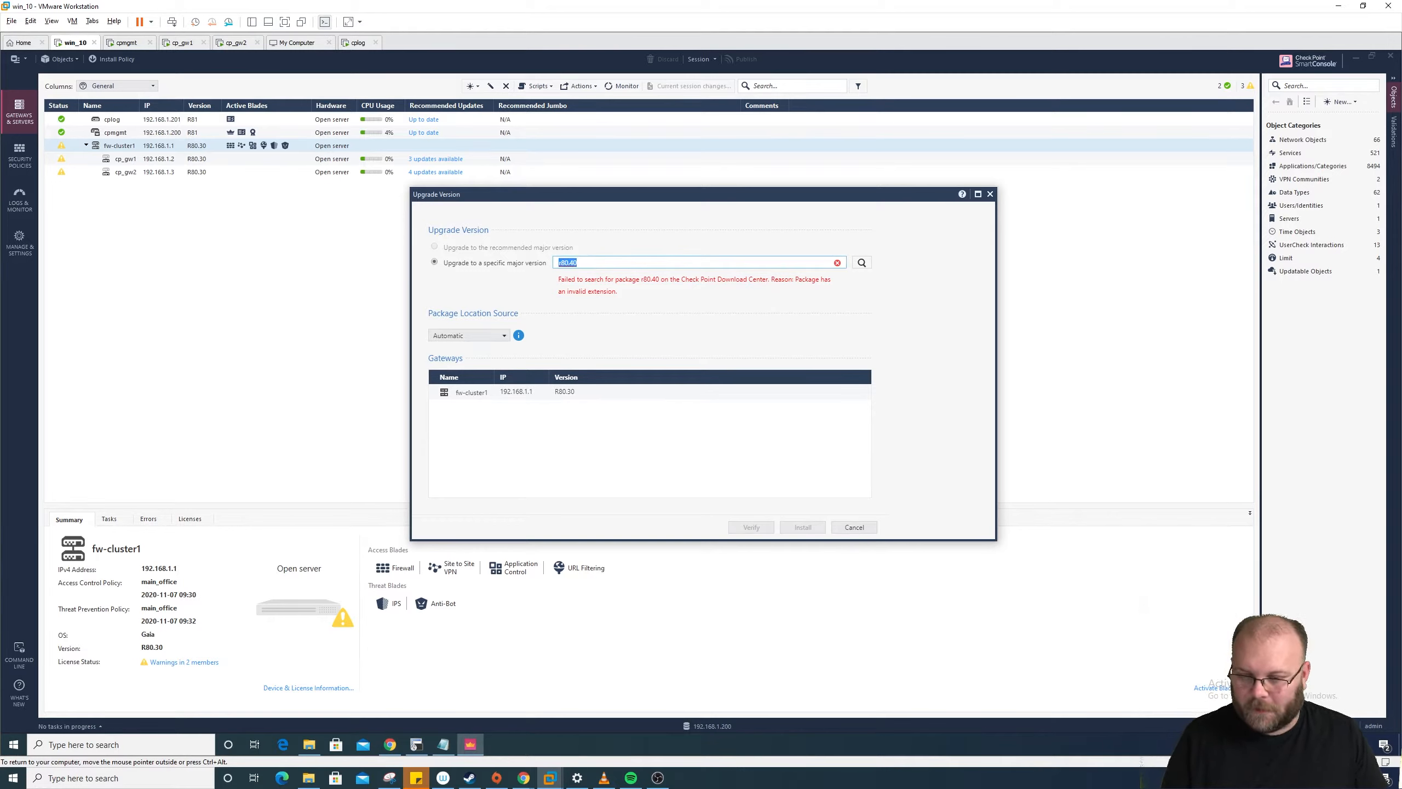
key("BackSpace")
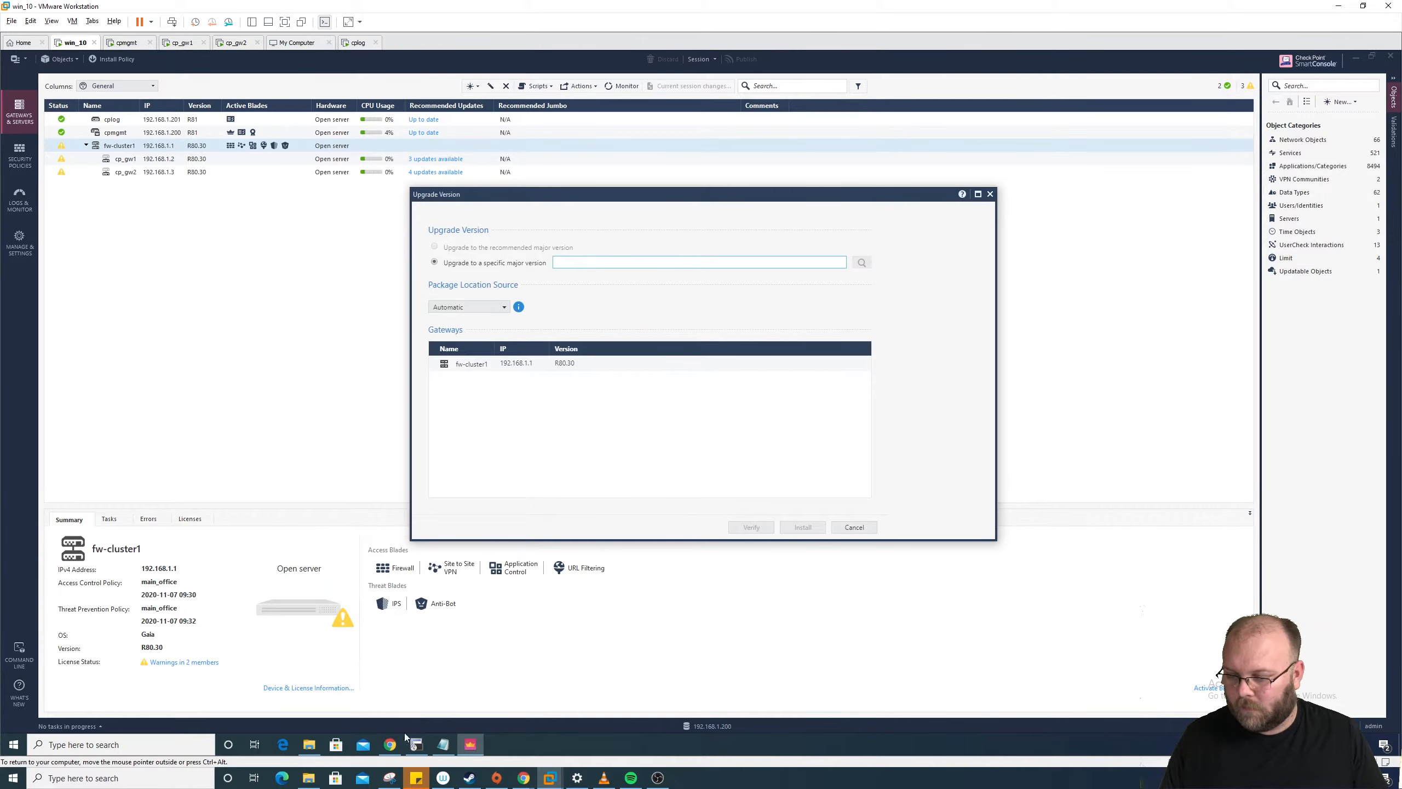
Step: Open checkpoint.com in a new browser tab
left_click(390, 746)
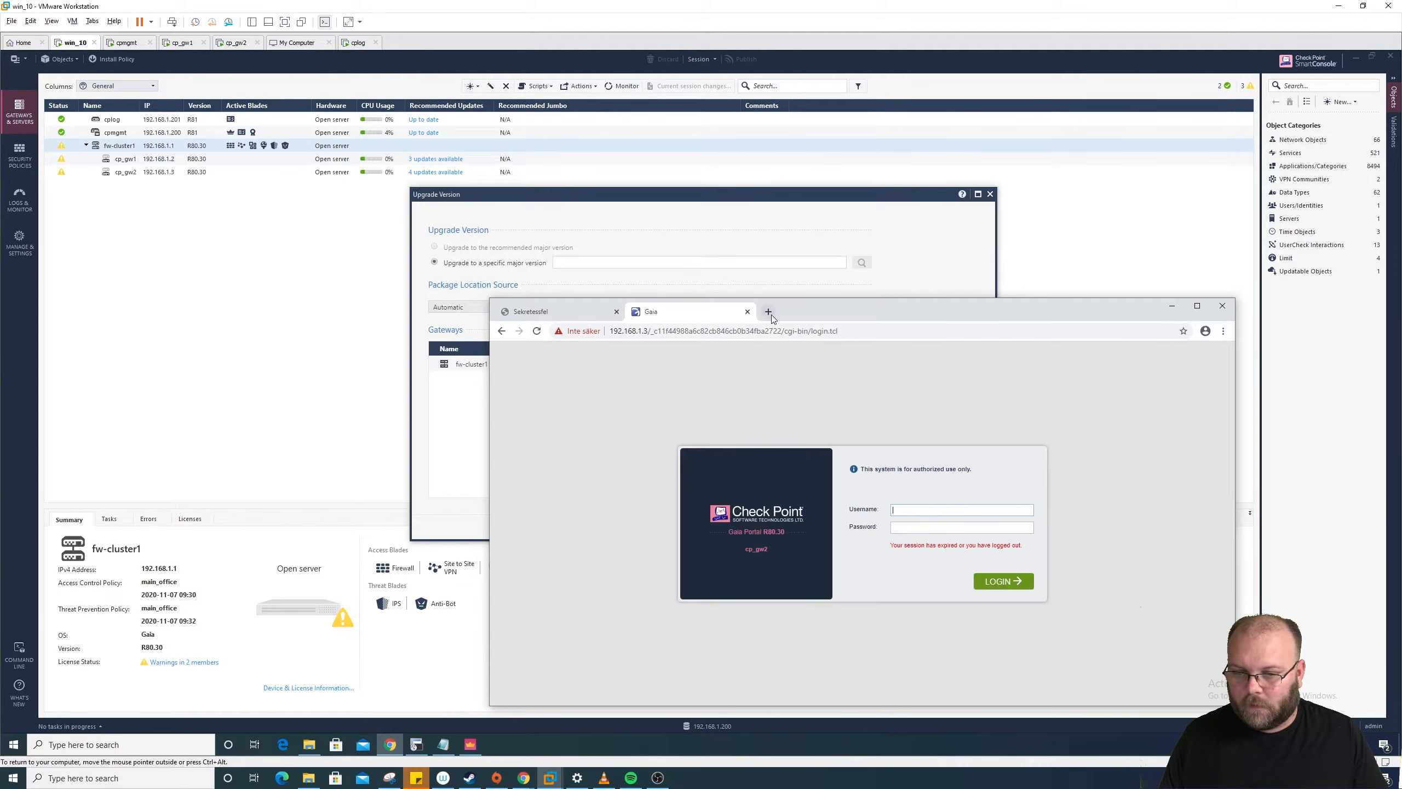
left_click(768, 312)
type("checkpoint.com")
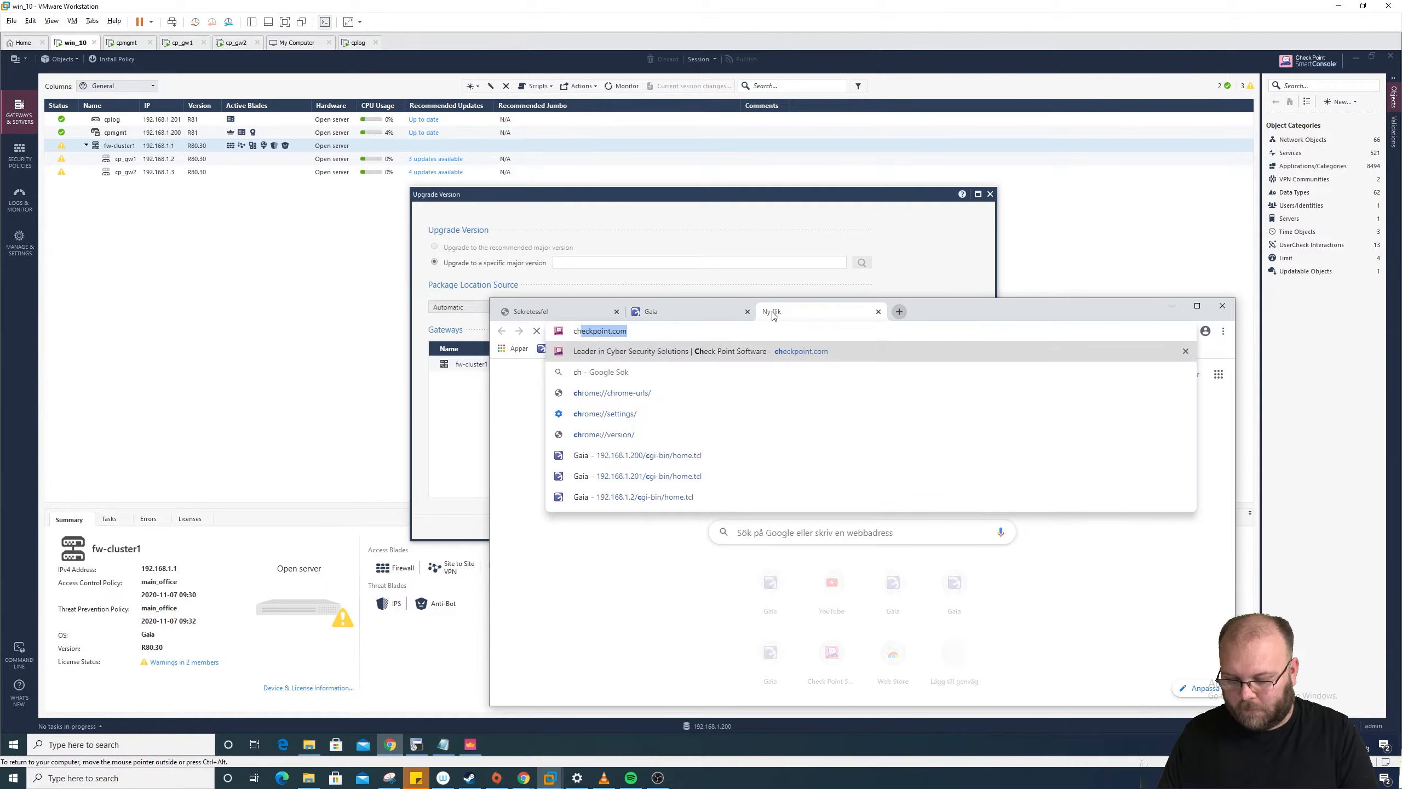
key("Return")
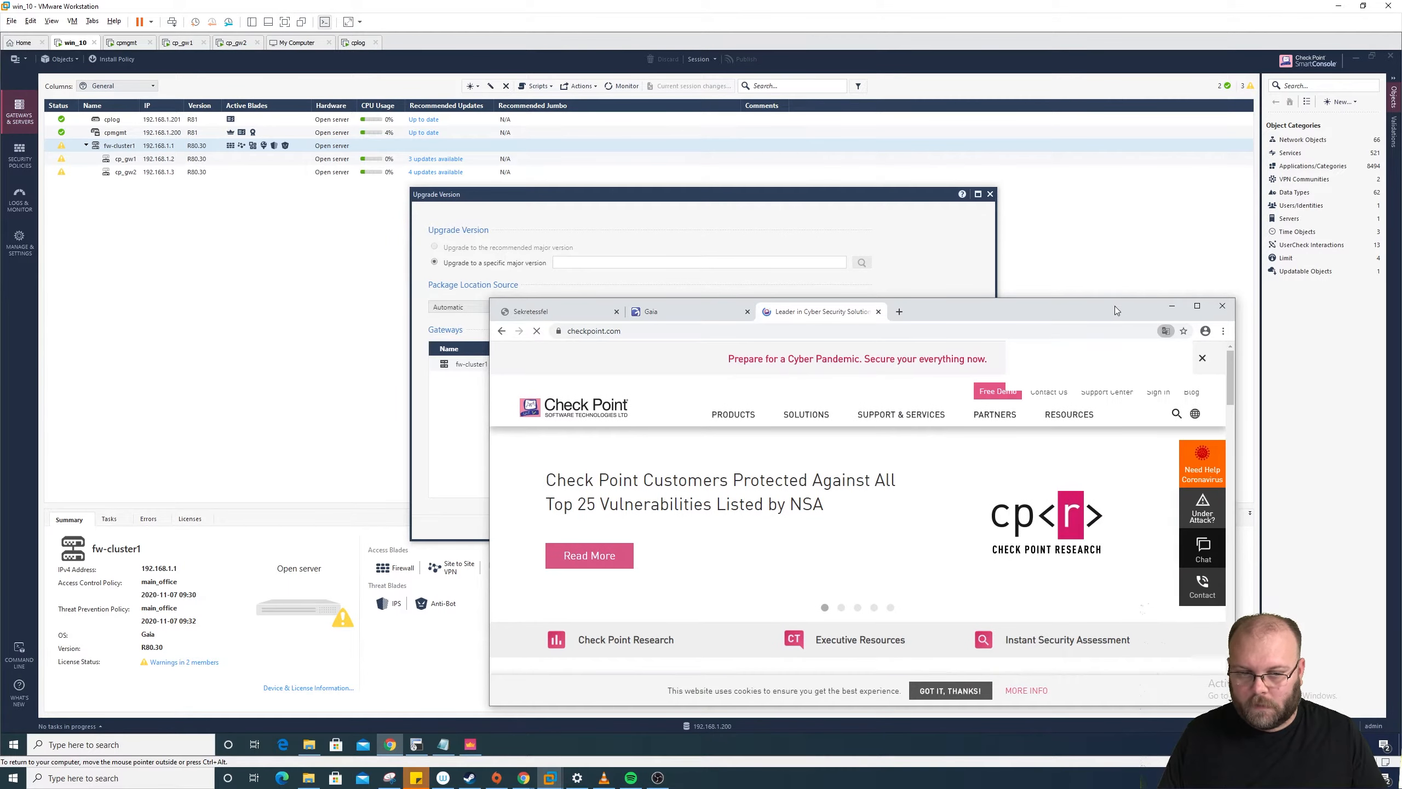
left_click_drag(1116, 306, 1145, 133)
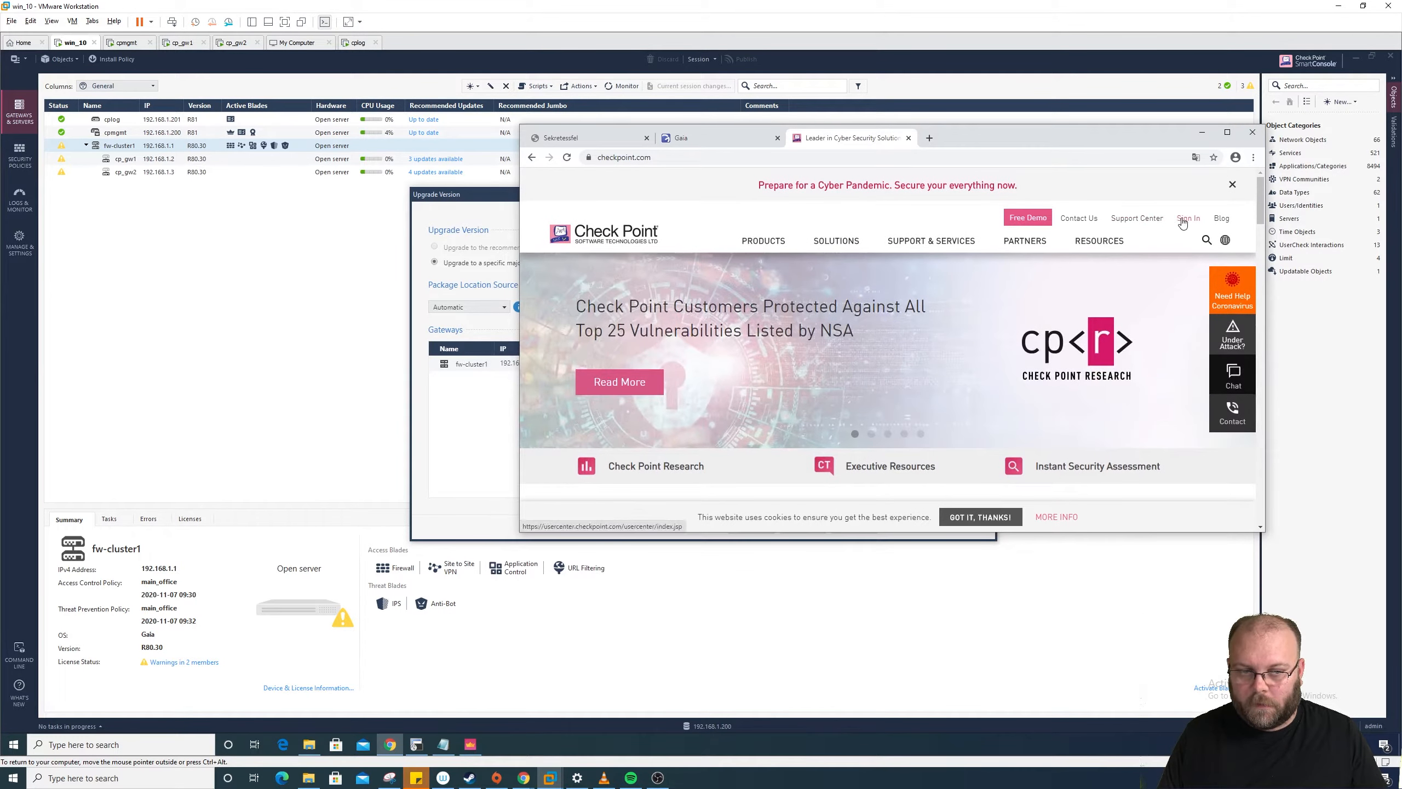
Step: Search the Check Point Support Center for r80.40, then switch to the Gaia Portal login tab
left_click(1153, 221)
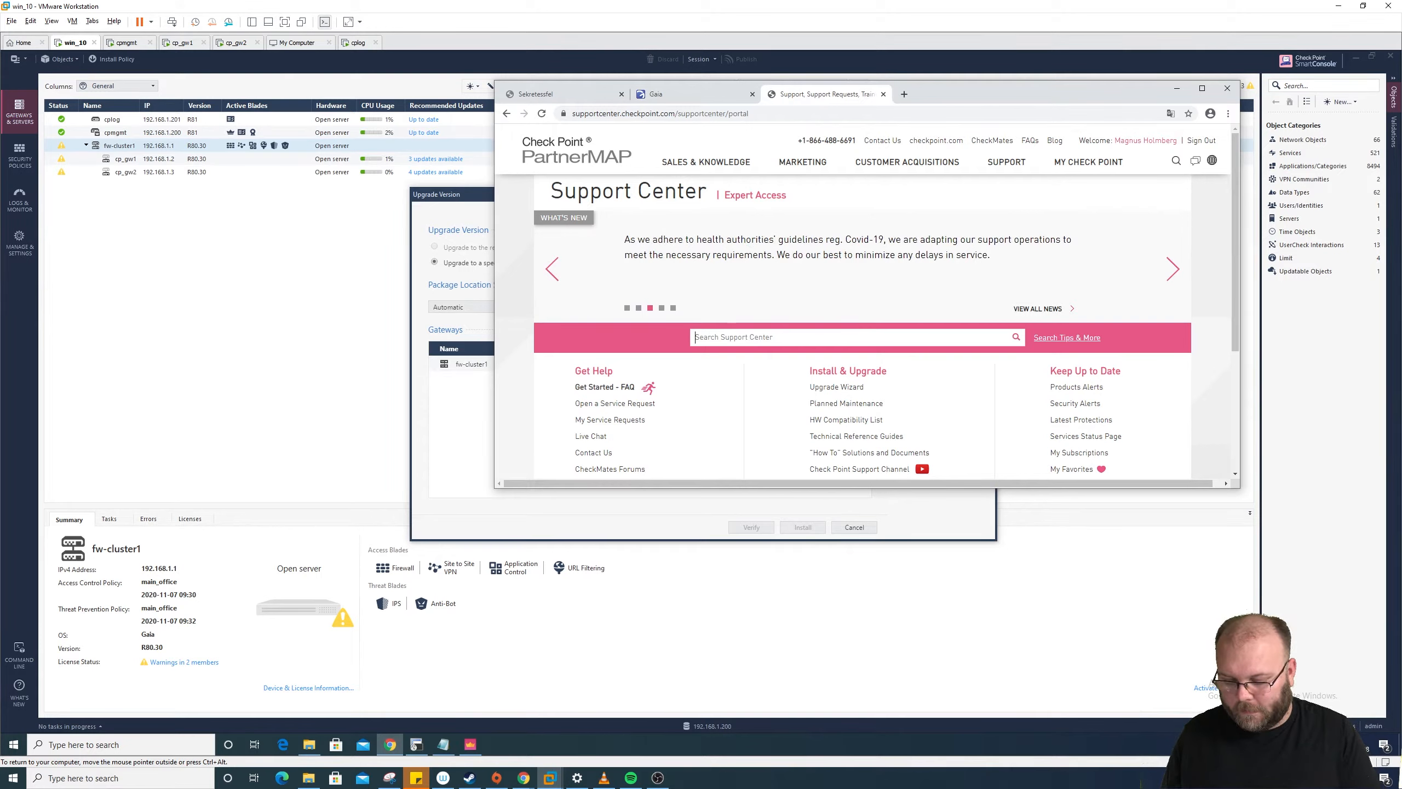
type("r80.40")
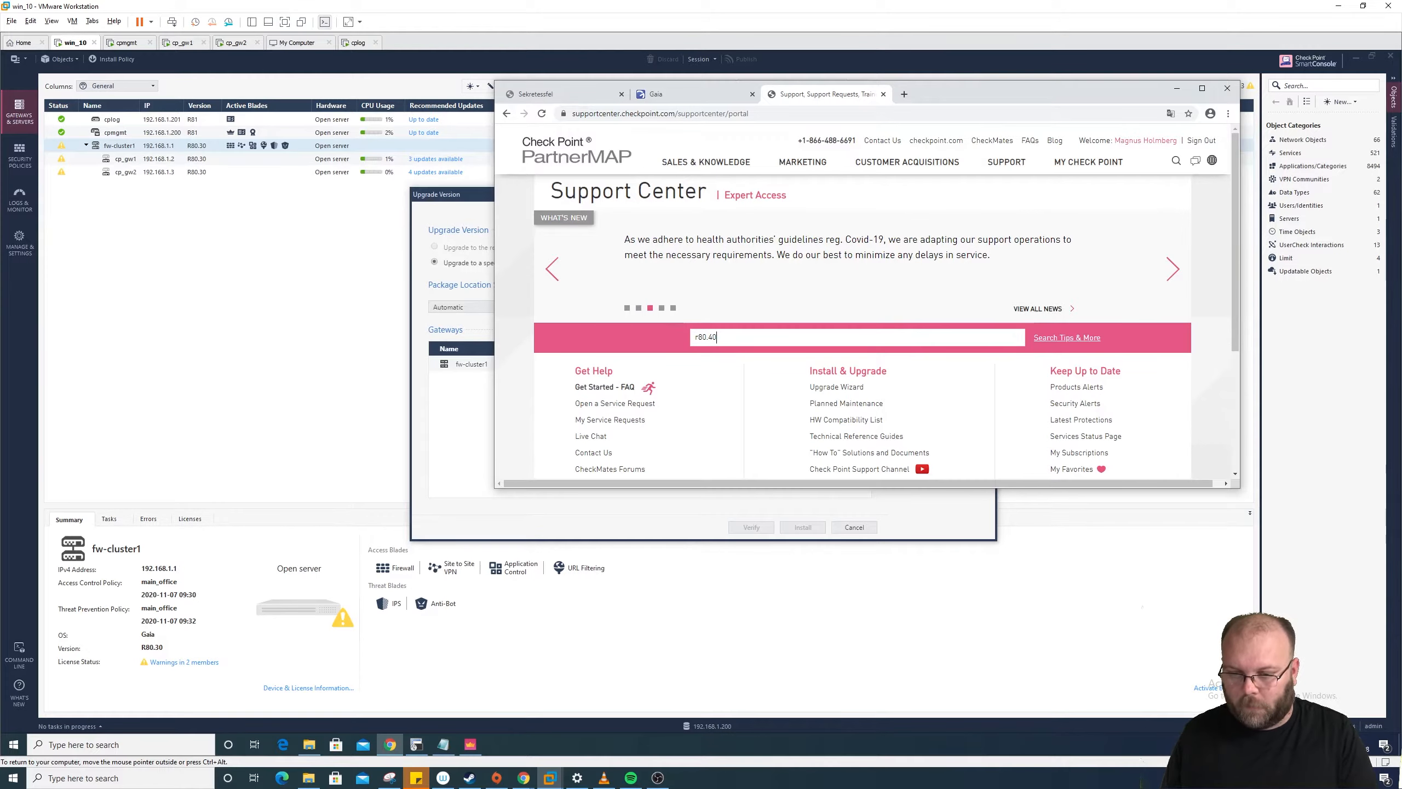
key("Return")
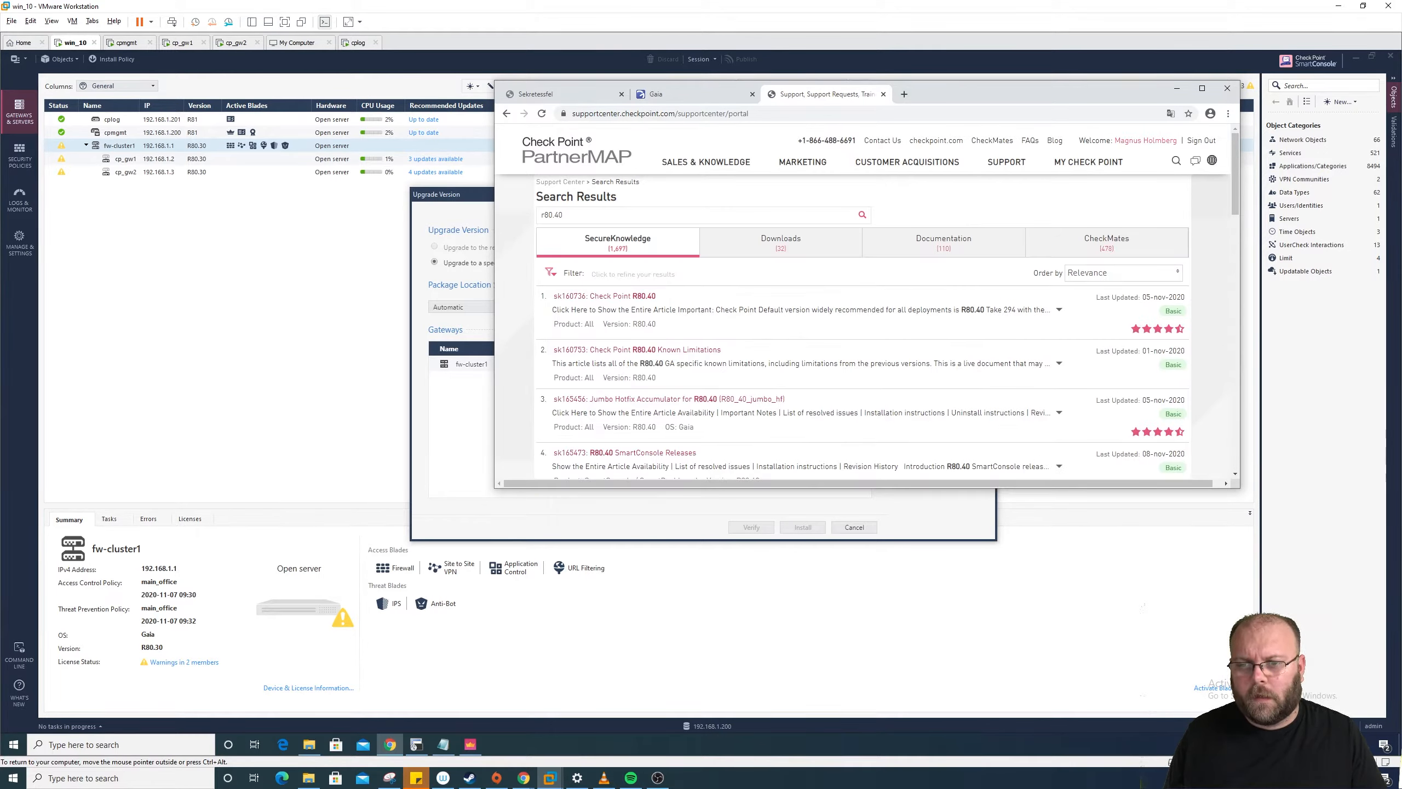
left_click(697, 95)
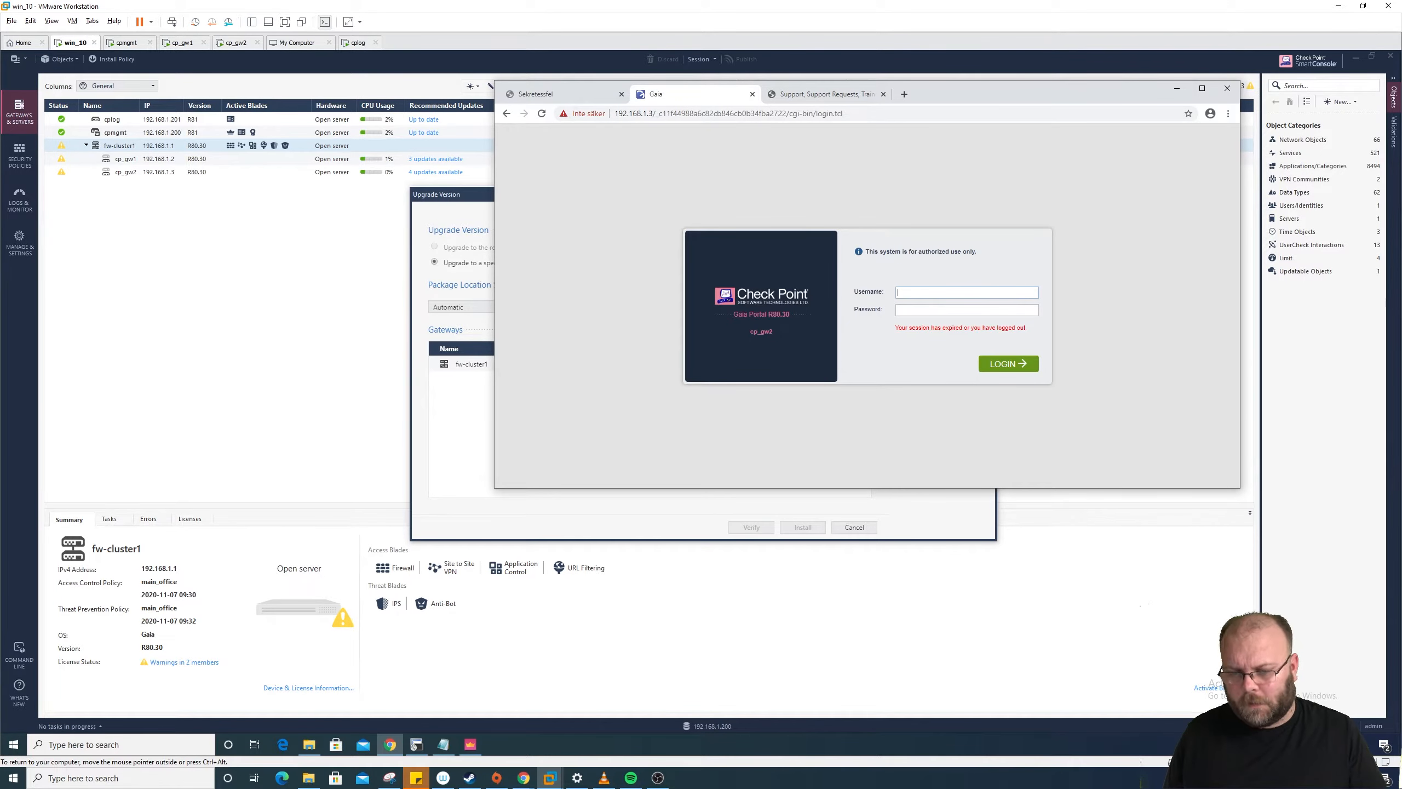
Step: Log in to the cp_gw2 Gaia Portal with the admin username and override the configuration lock
type("admin")
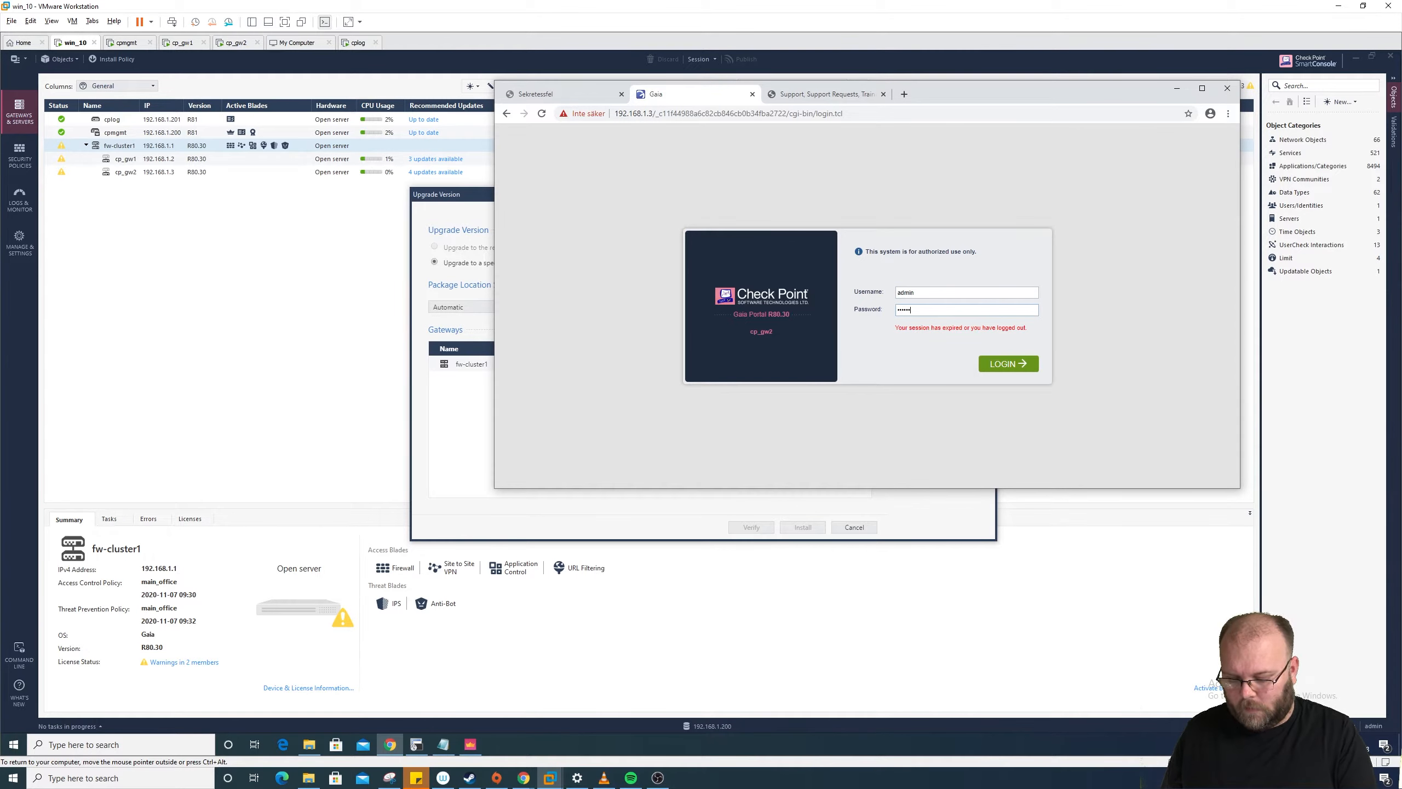
key("Return")
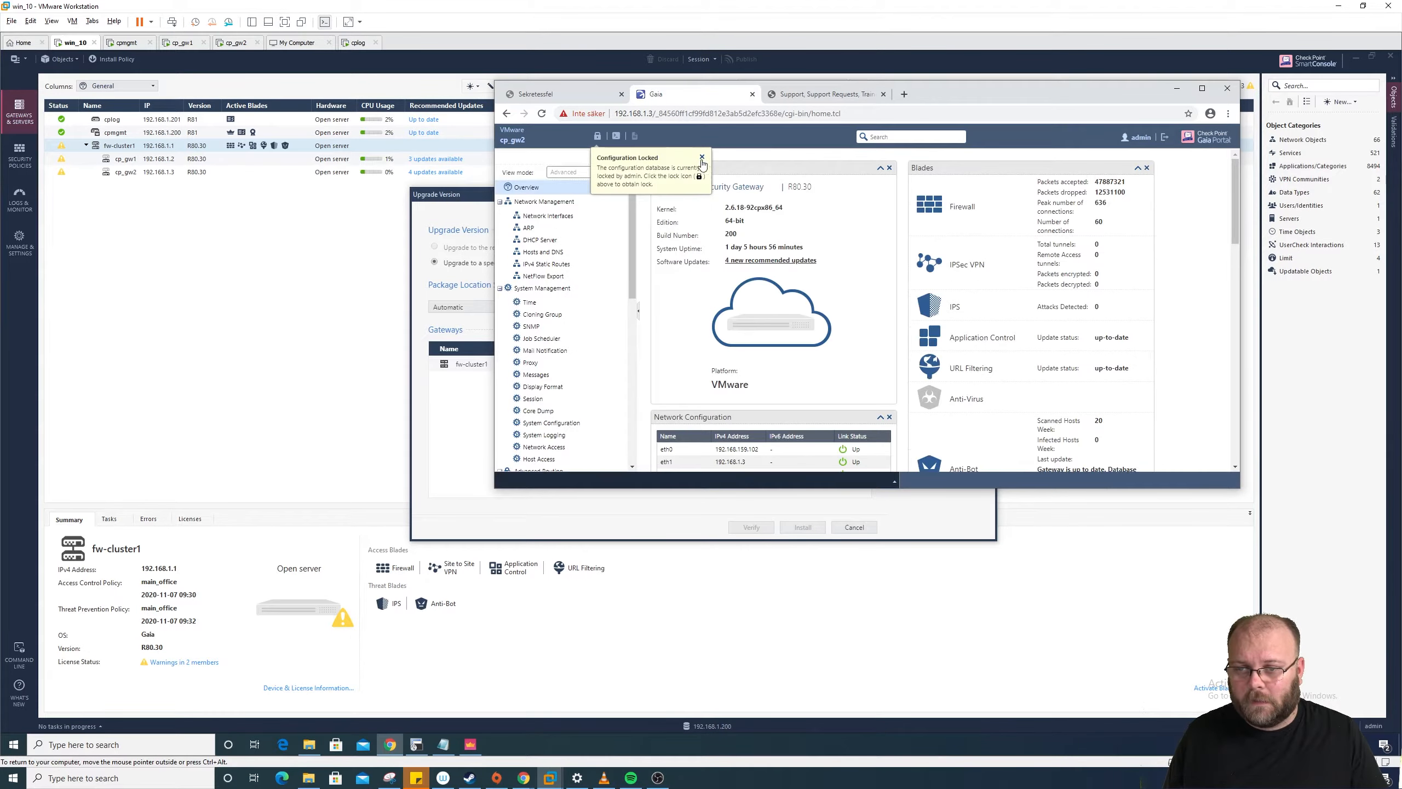
left_click(702, 157)
left_click(598, 136)
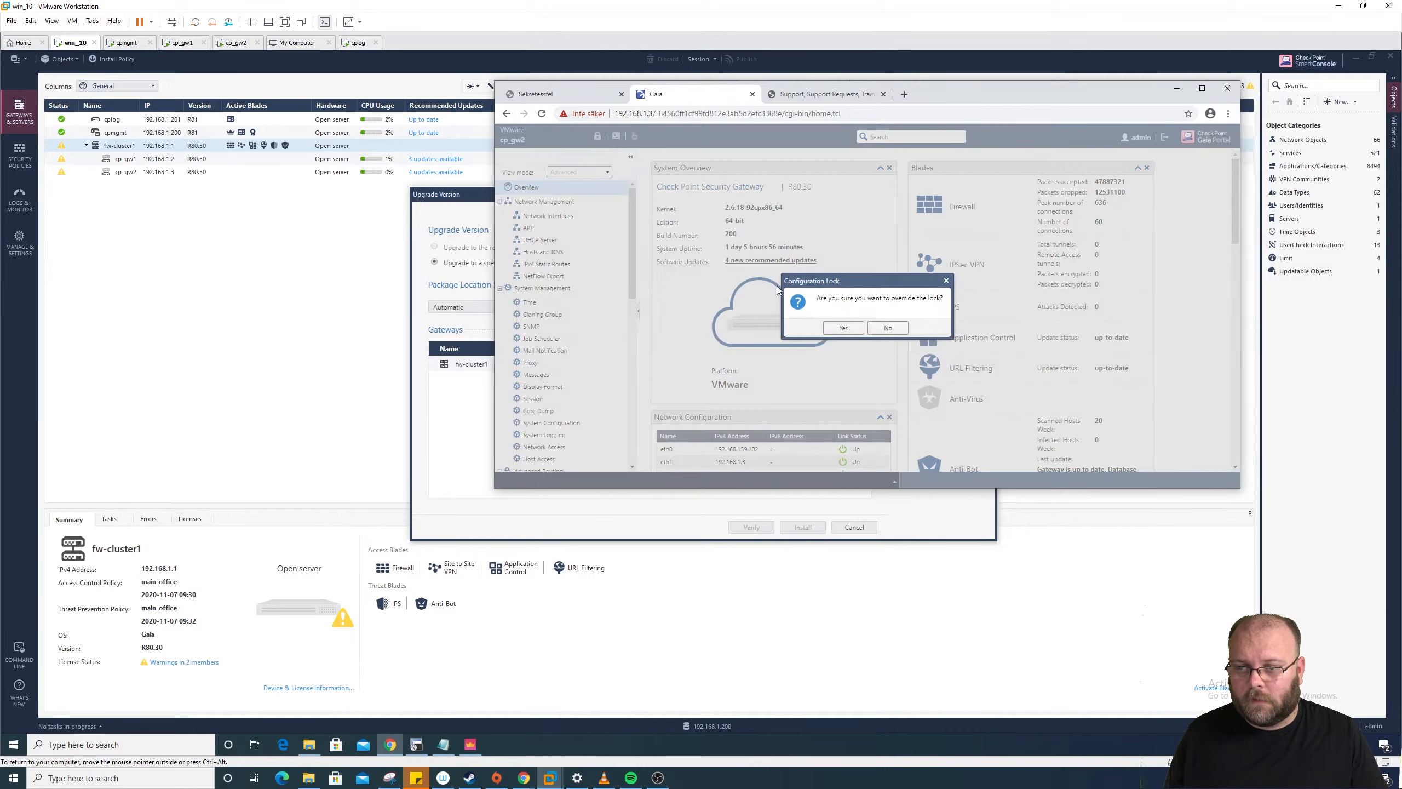
left_click(844, 328)
Step: Copy the R80.40 Gaia Fresh Install and upgrade package file name from CPUSE Status and Actions
scroll(629, 449, "down", 10)
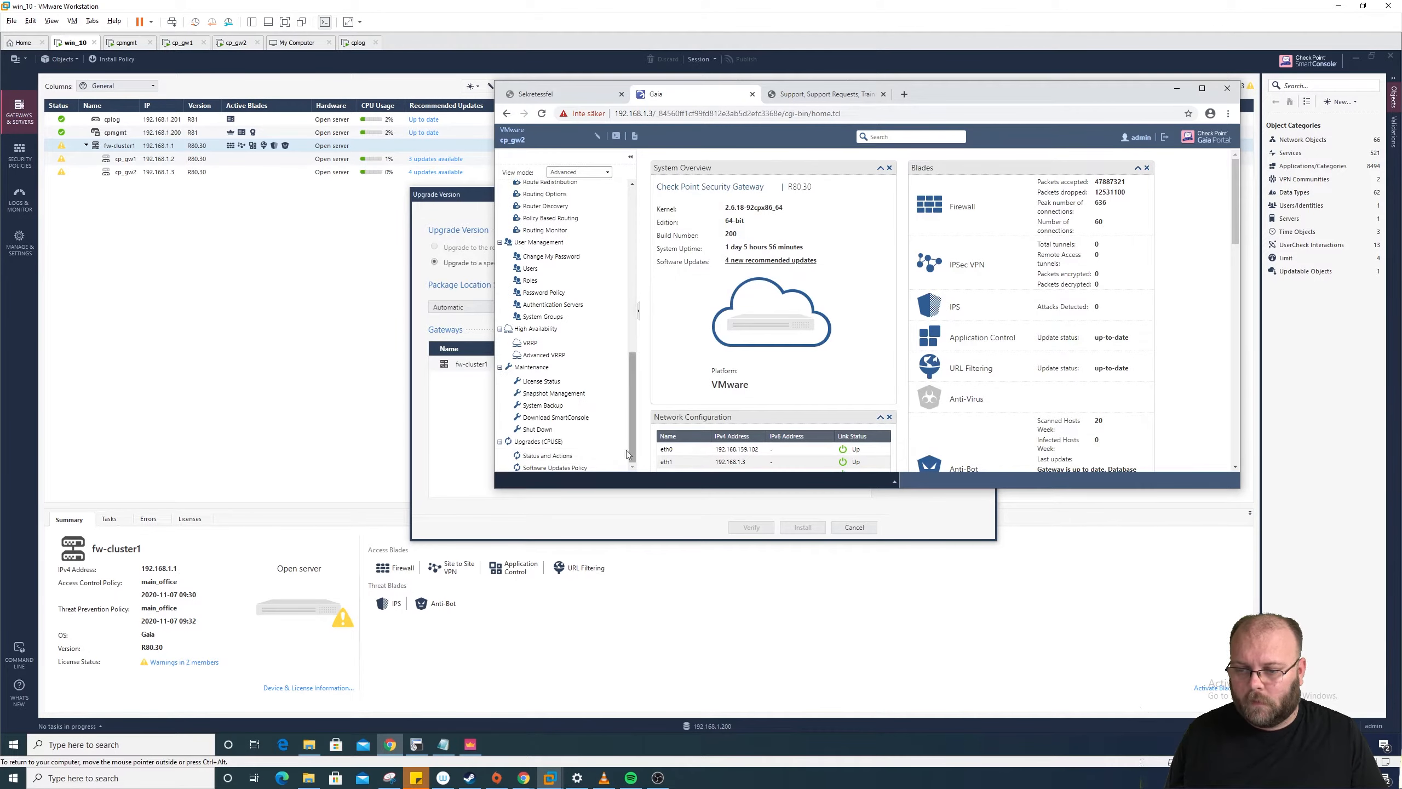
left_click(626, 453)
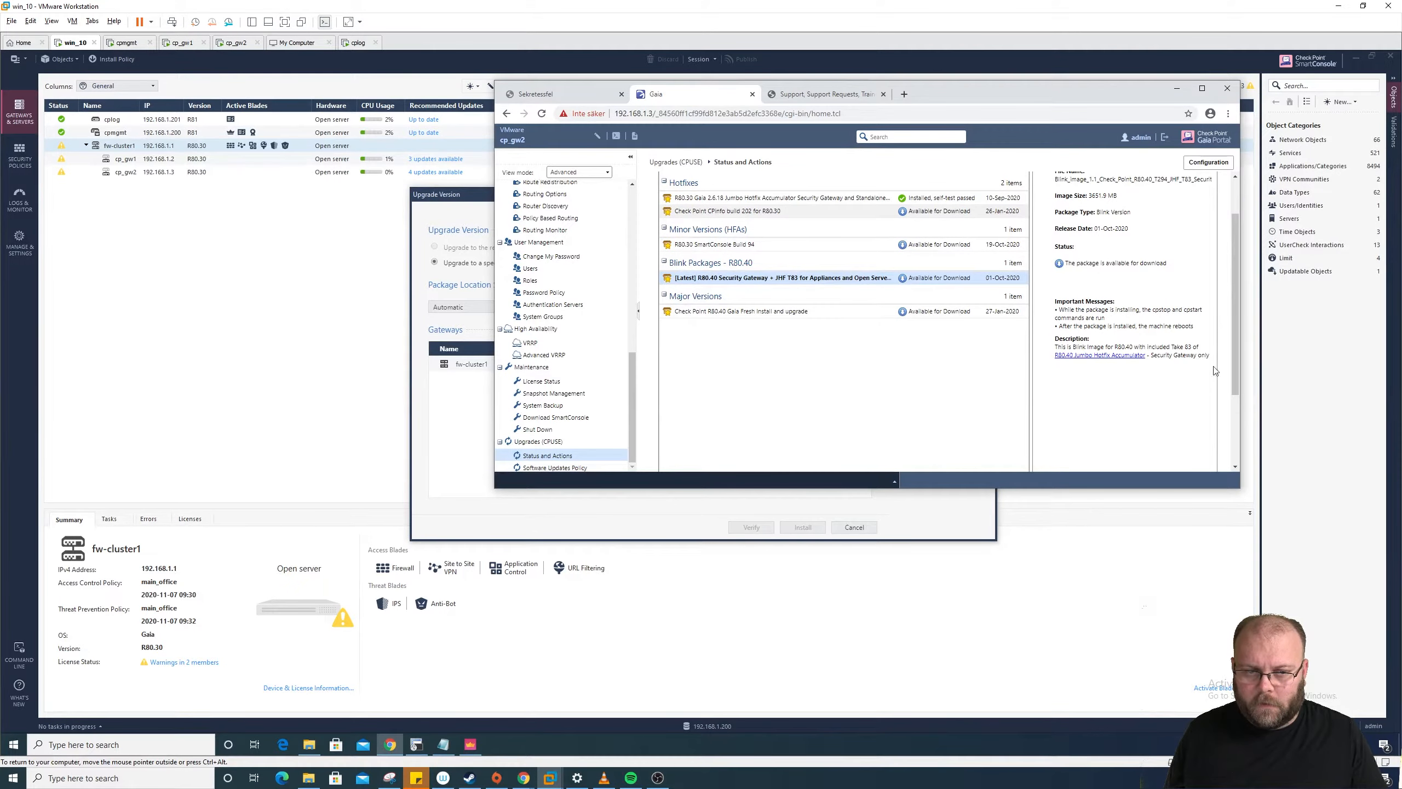
left_click_drag(1240, 487, 1358, 606)
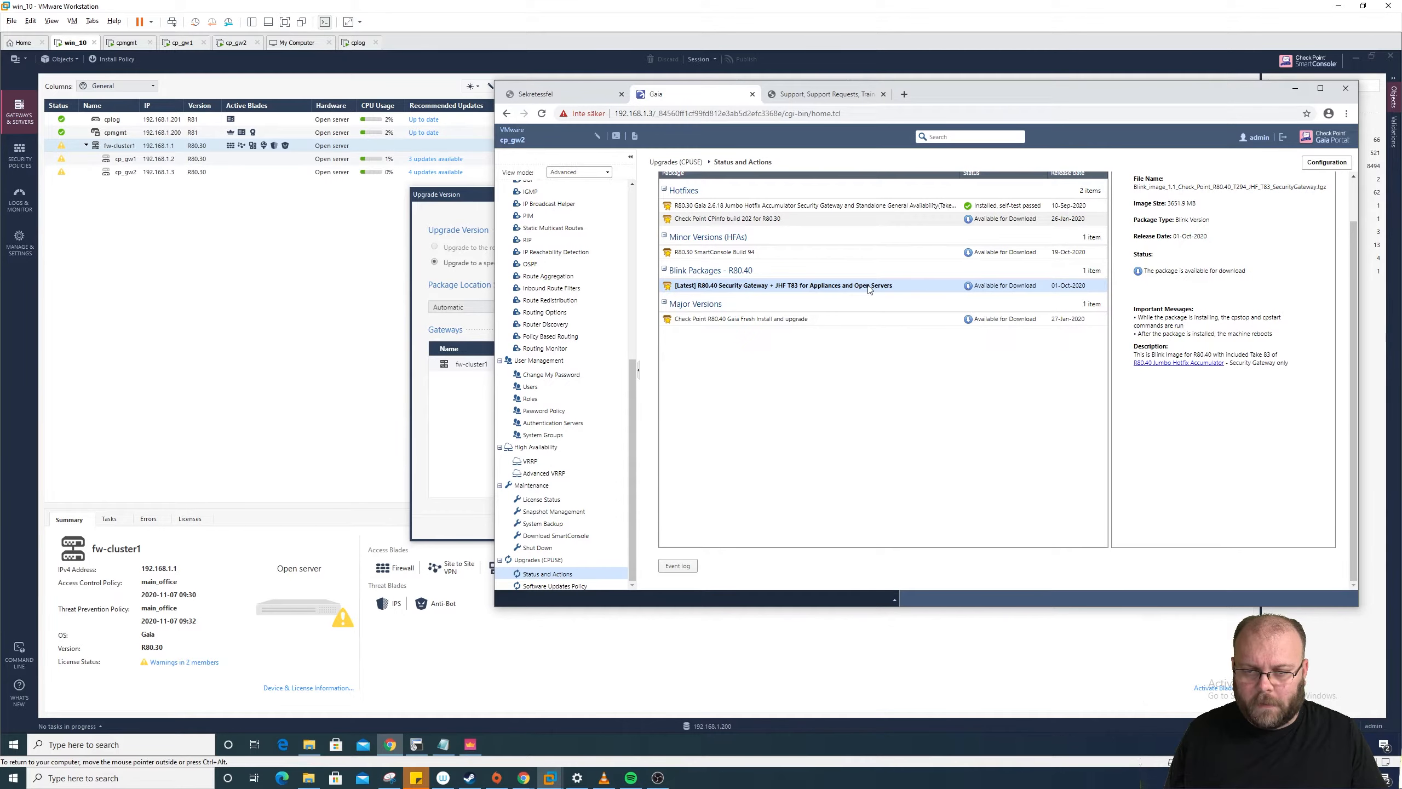
left_click(810, 319)
scroll(1351, 209, "up", 2)
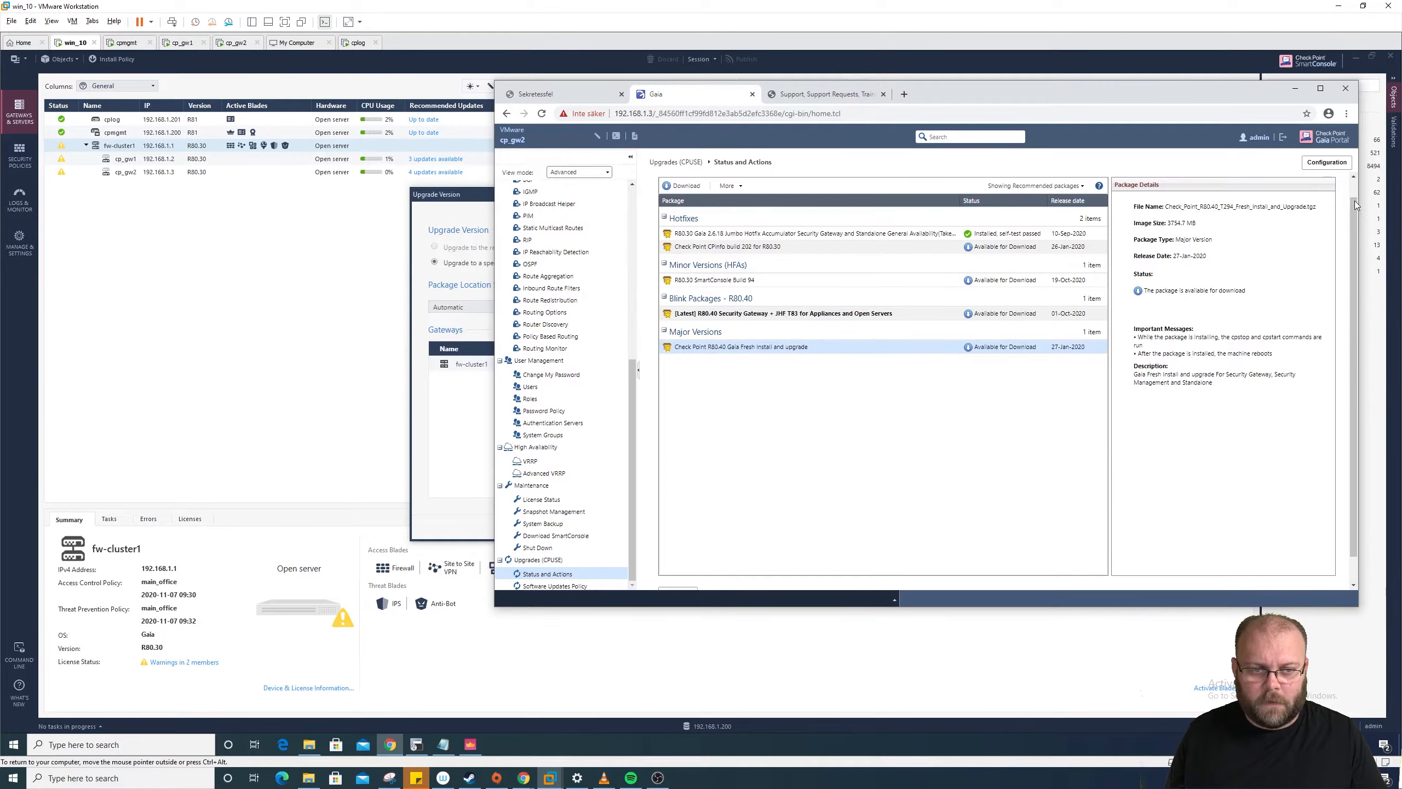
left_click_drag(1322, 228, 1171, 231)
right_click(1171, 230)
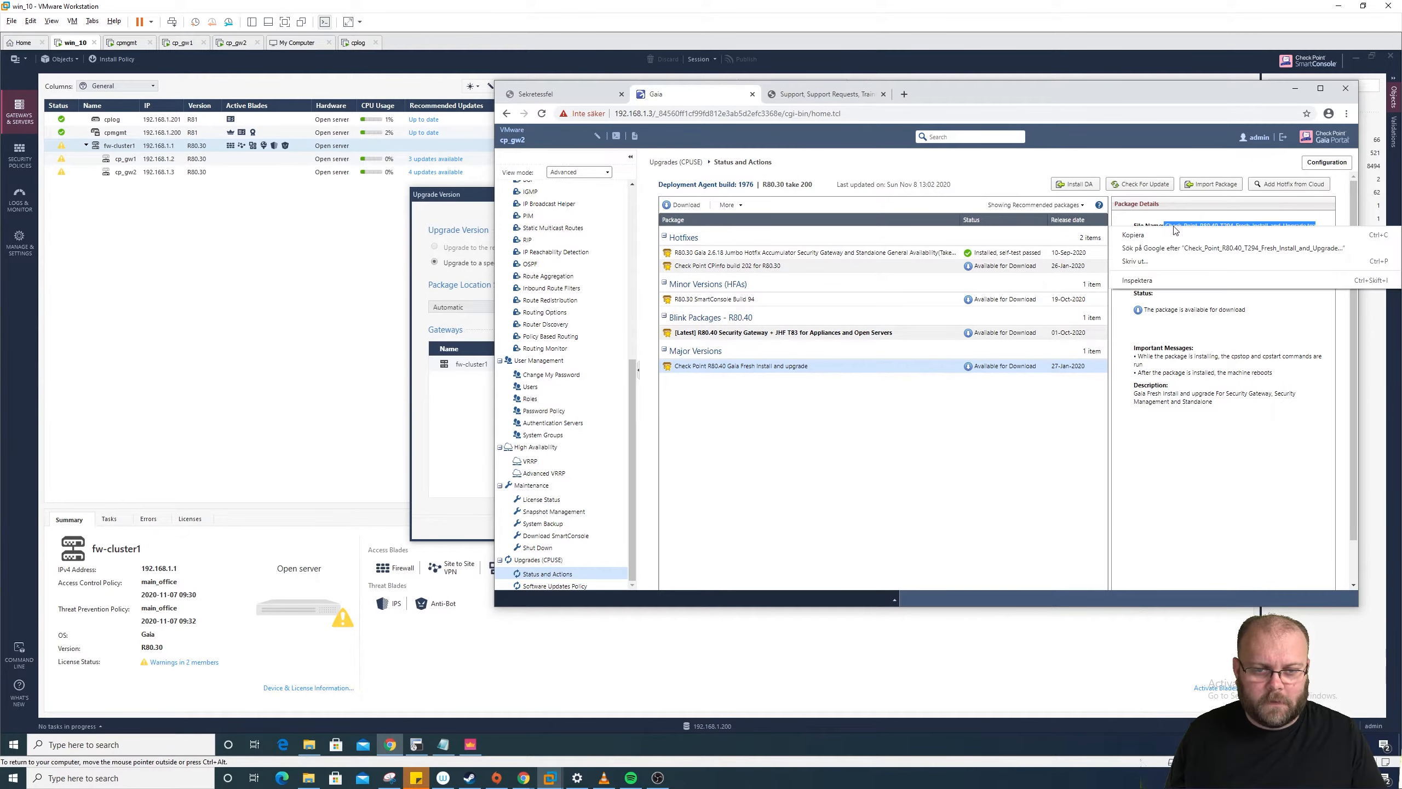
left_click(1179, 233)
left_click(464, 389)
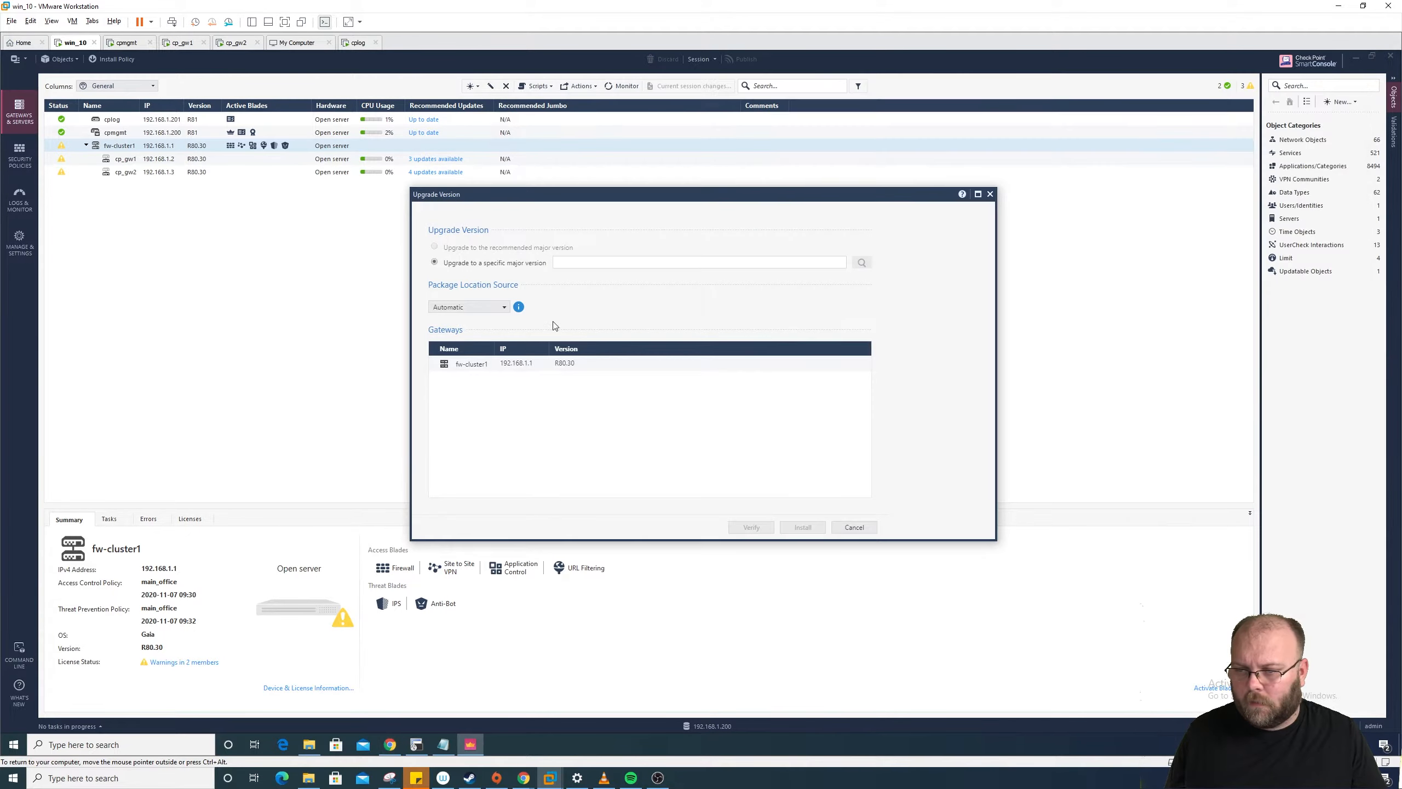
Step: Enter Check_Point_R80.40_T294_Fresh_Install_and_Upgrade.tgz as the target package and load its 3.7 GB details
left_click(607, 262)
key("ctrl+v")
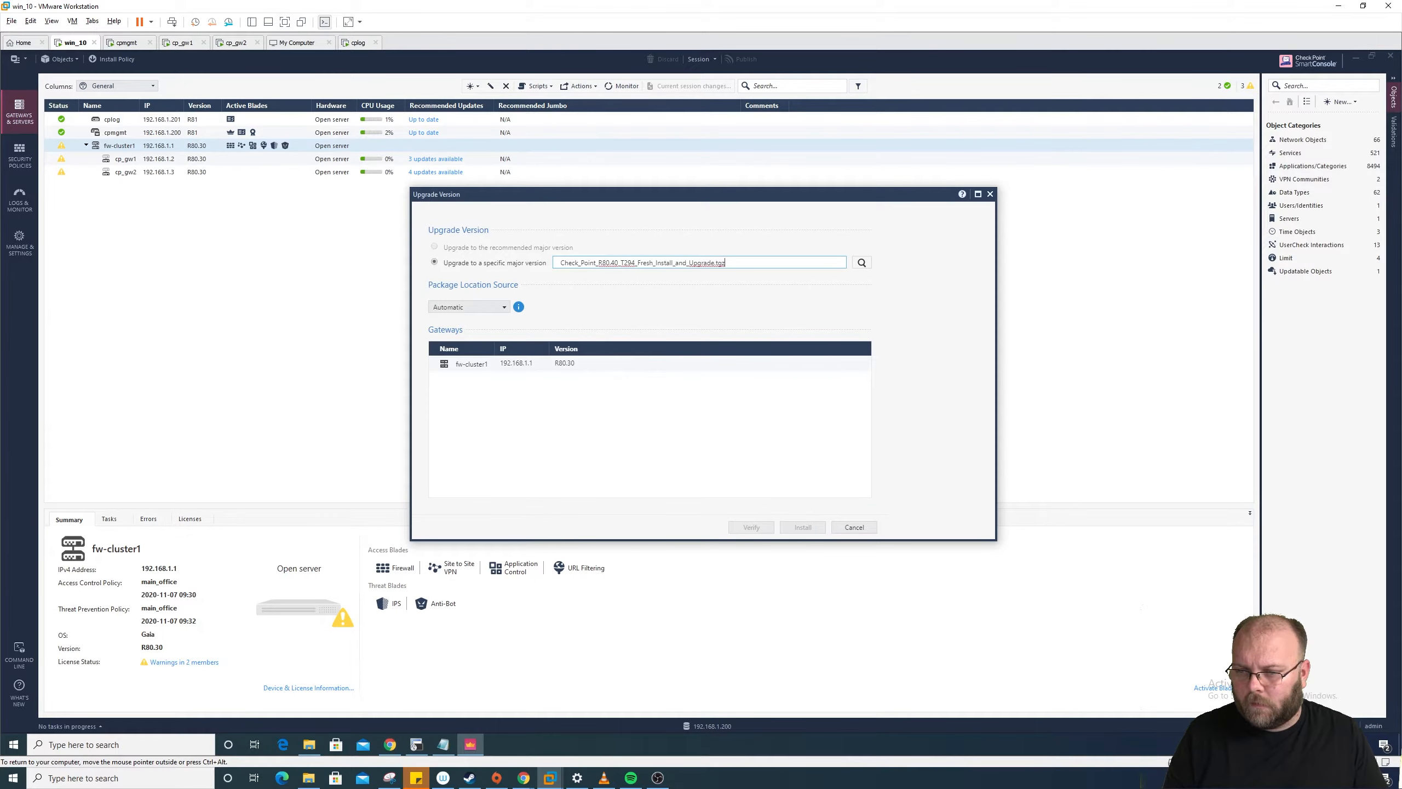
key("BackSpace")
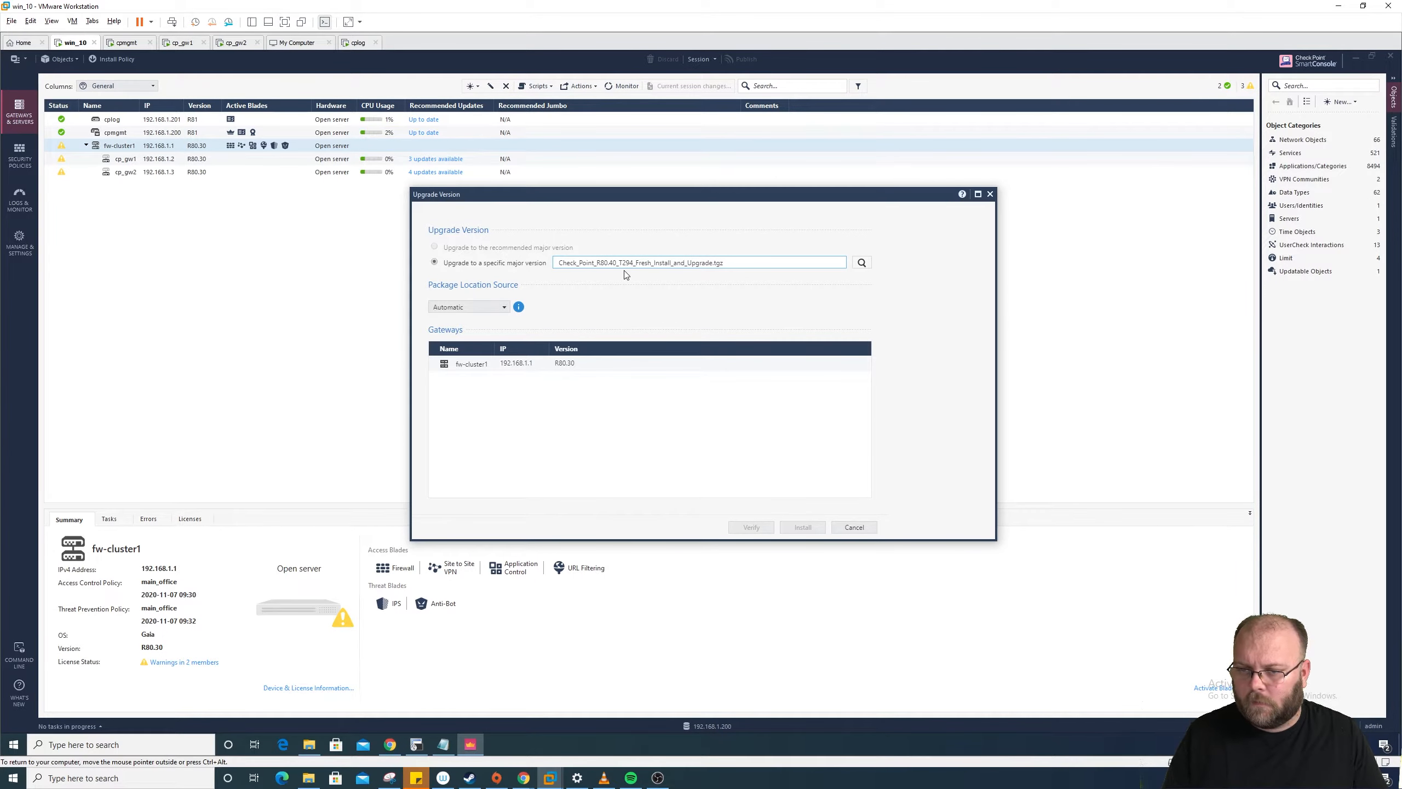
left_click(860, 263)
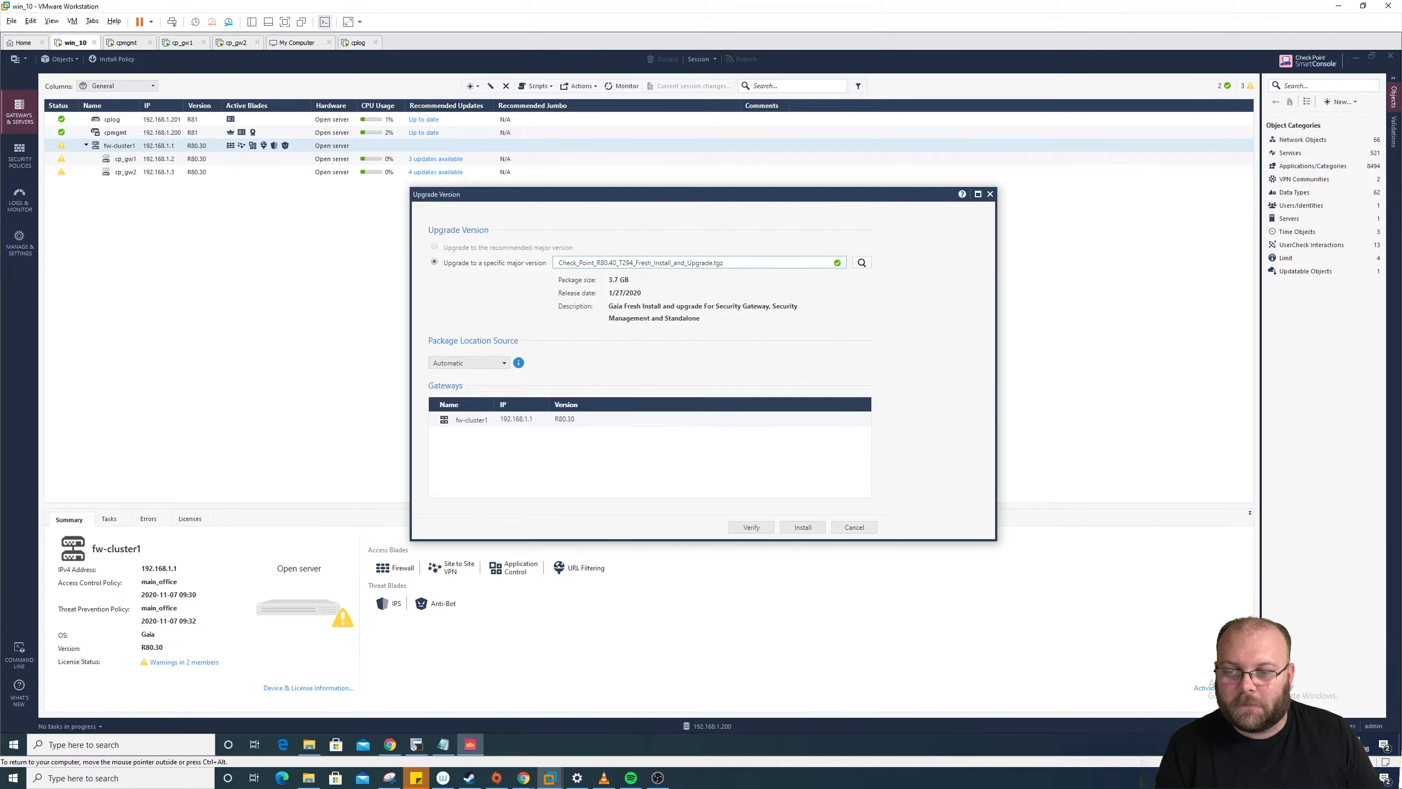
left_click_drag(559, 262, 723, 263)
left_click(723, 262)
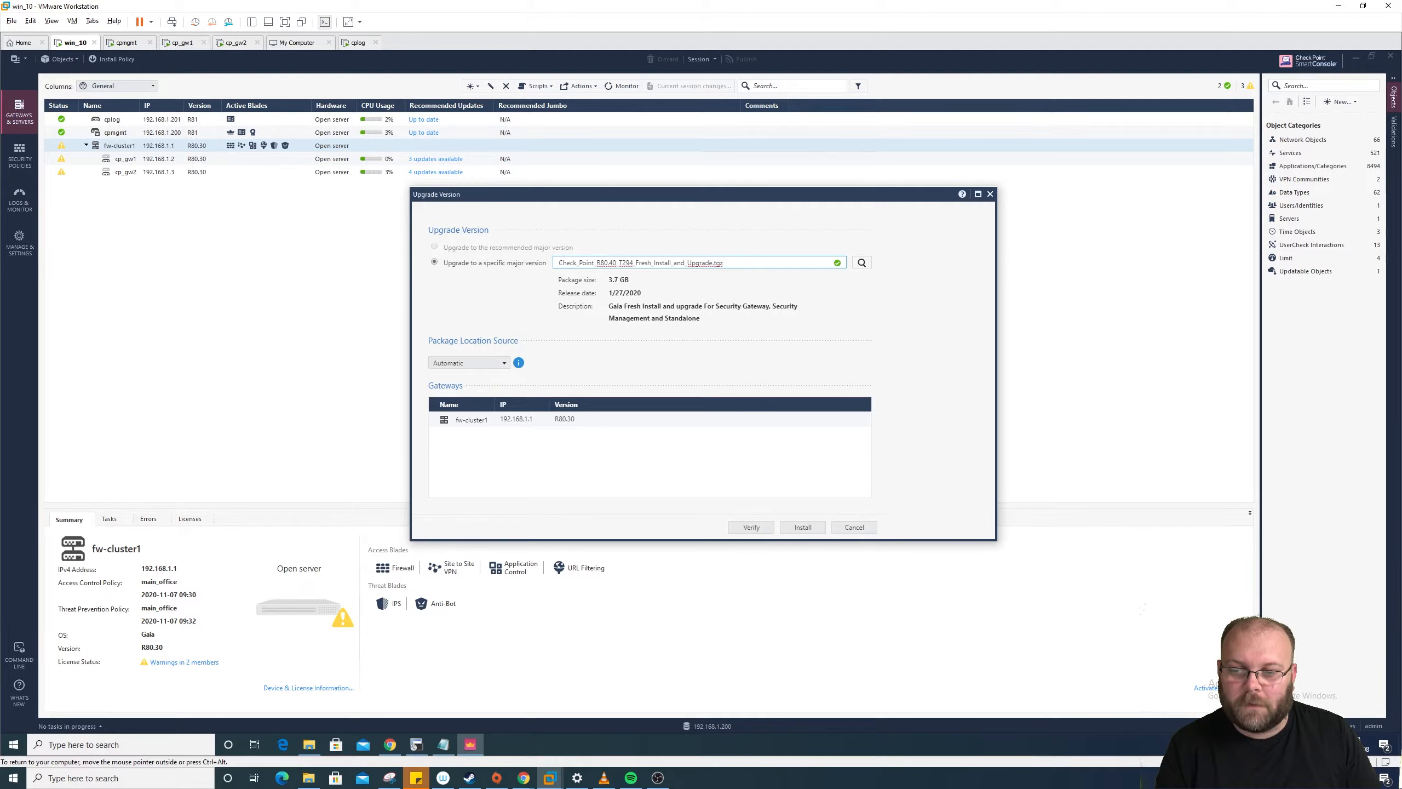
left_click_drag(563, 263, 725, 263)
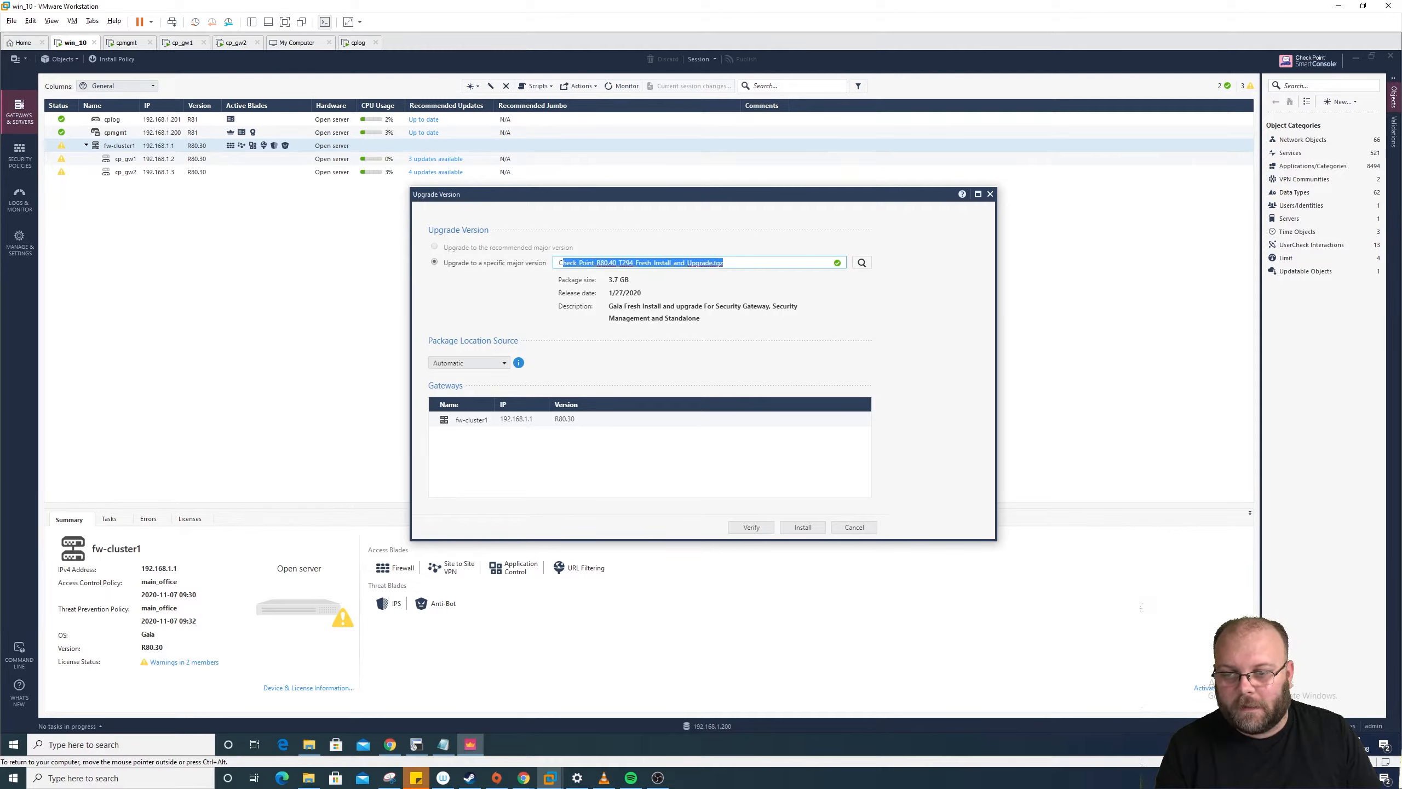
left_click(730, 263)
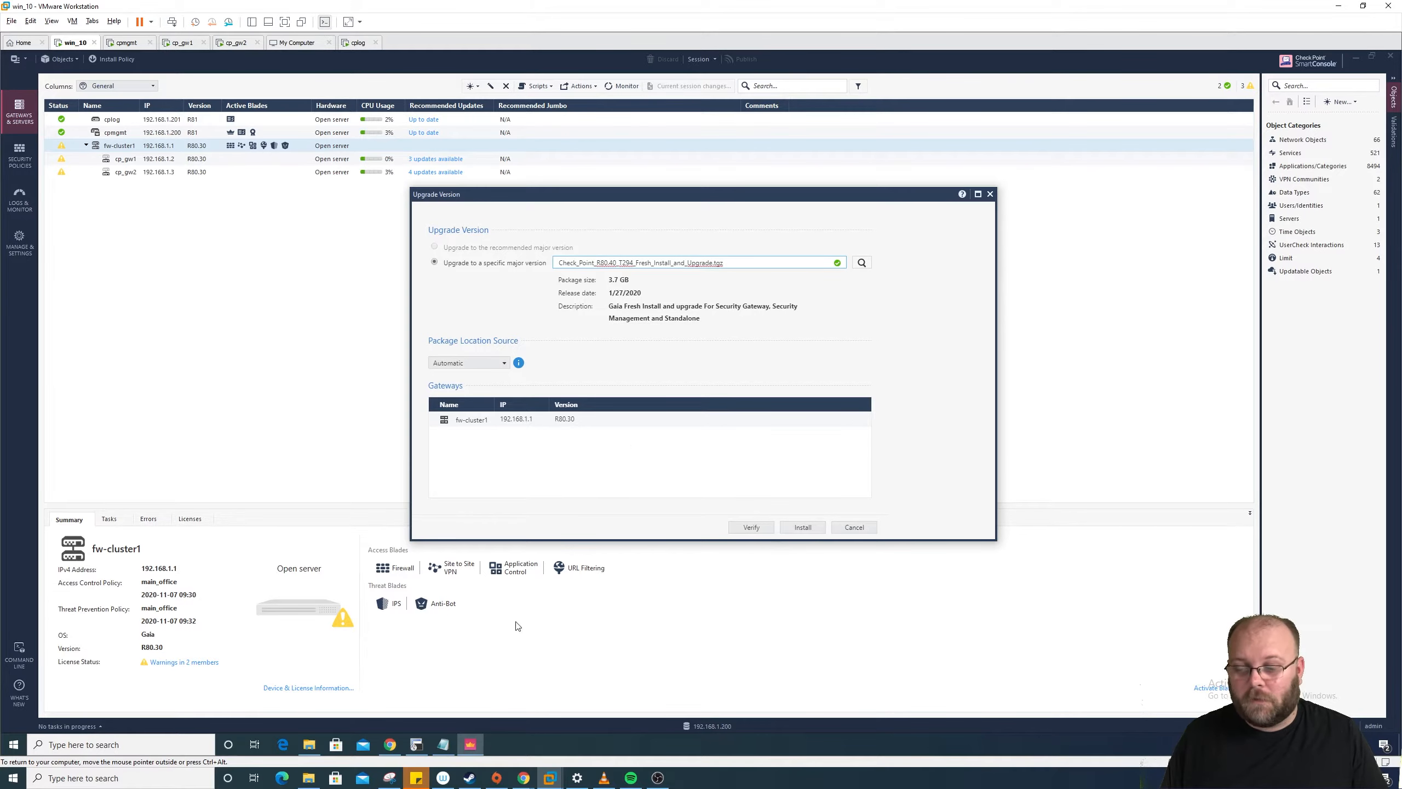
left_click(390, 744)
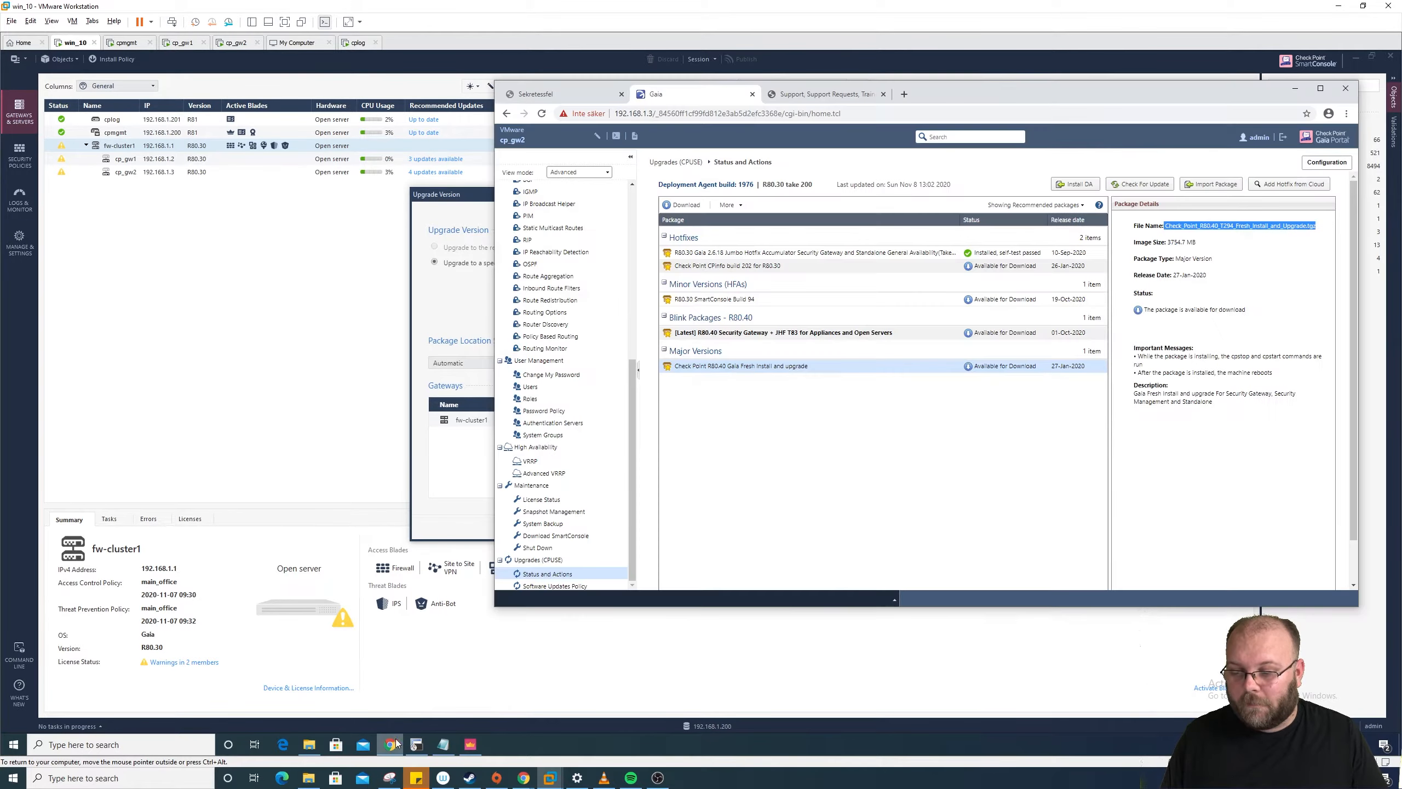
Step: Open sk160736's Downloads and confirm the T294 file name in the CPUSE Upgrade download details
left_click(837, 92)
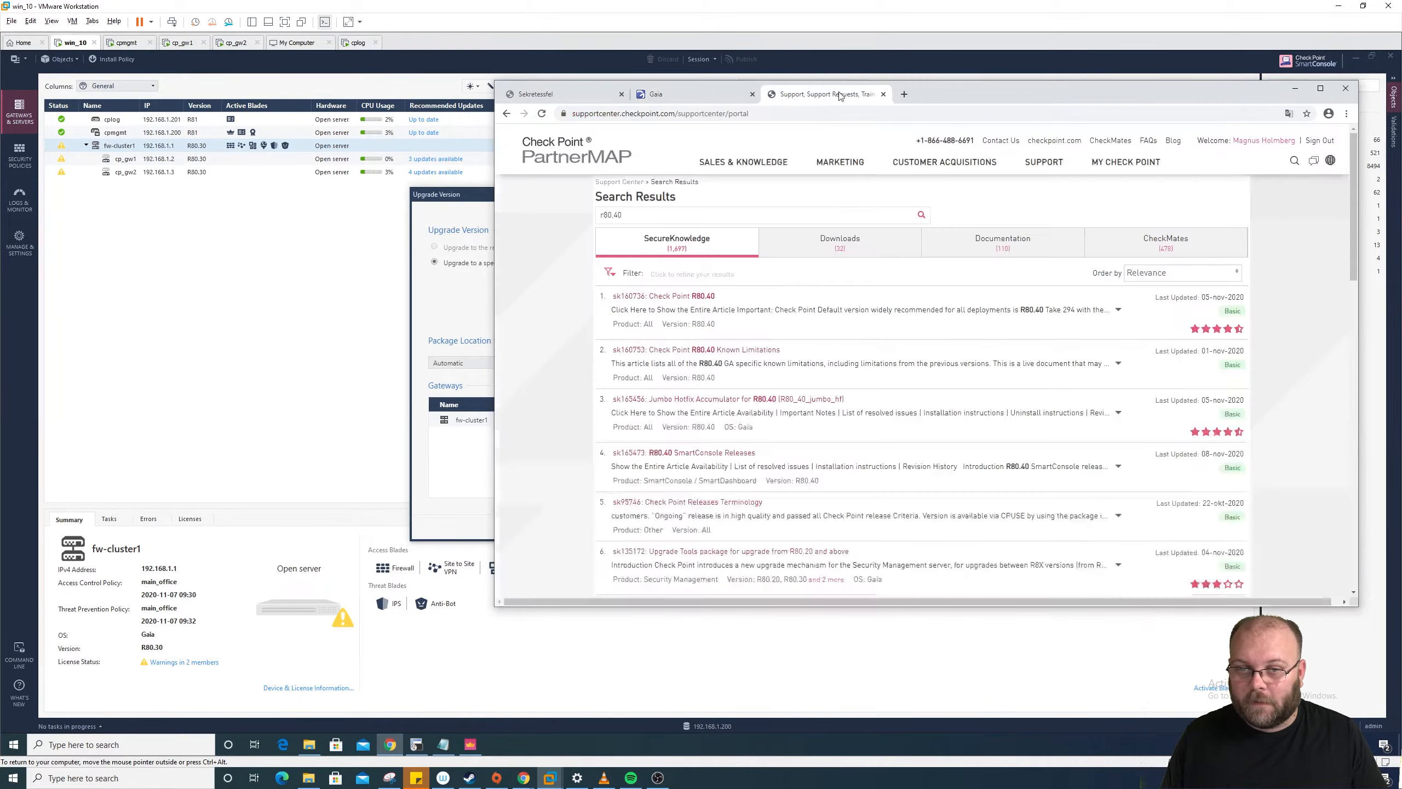
left_click(709, 299)
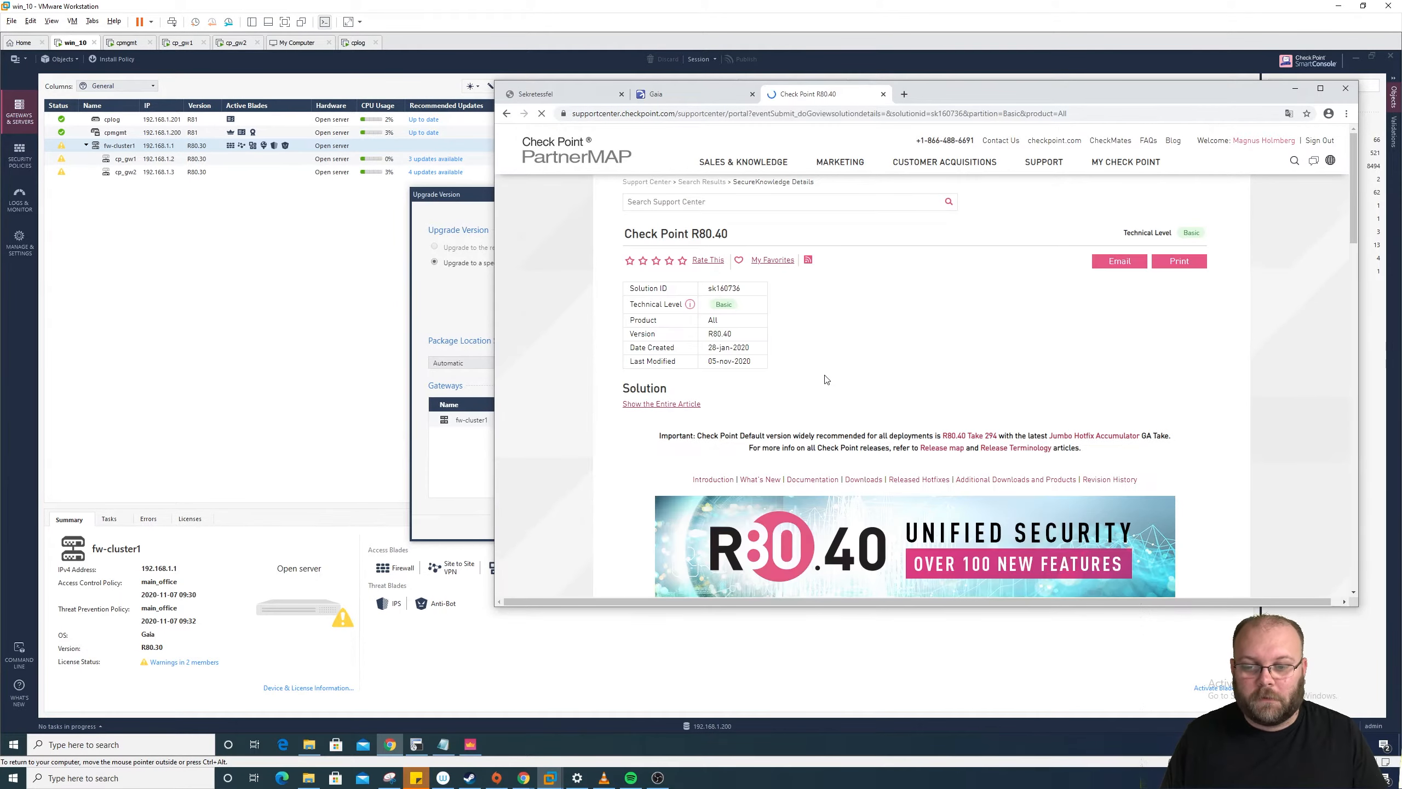
left_click(863, 480)
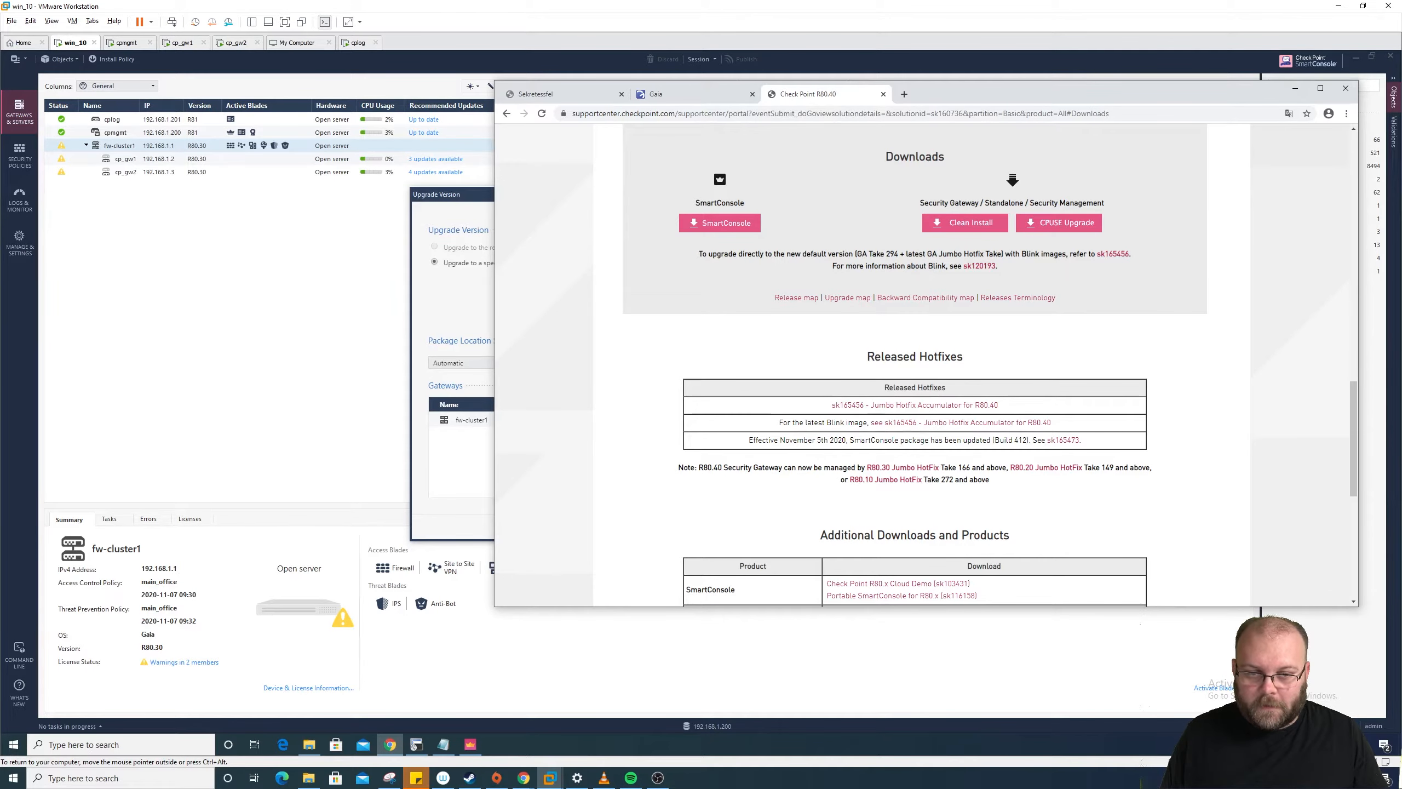
left_click(1066, 223)
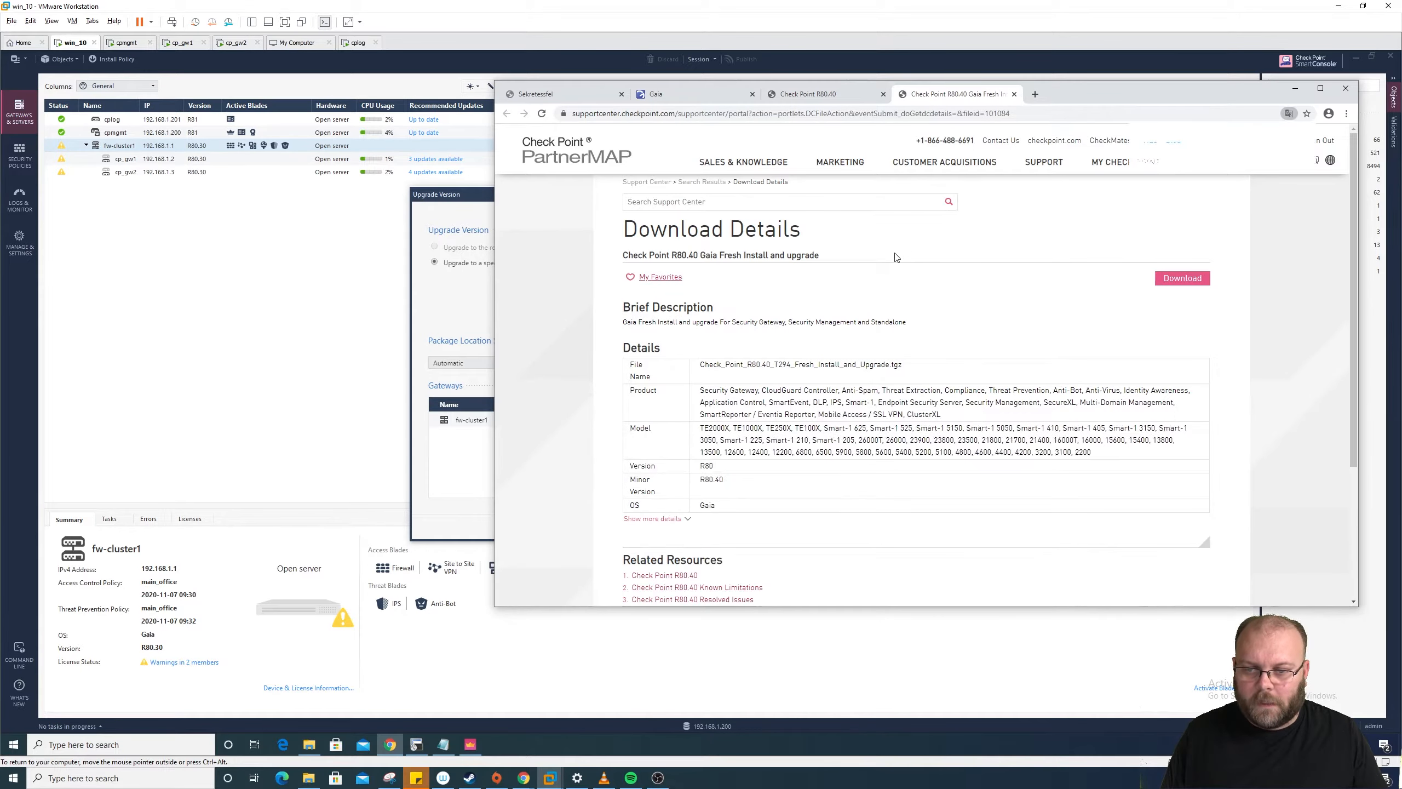
left_click_drag(906, 365, 699, 366)
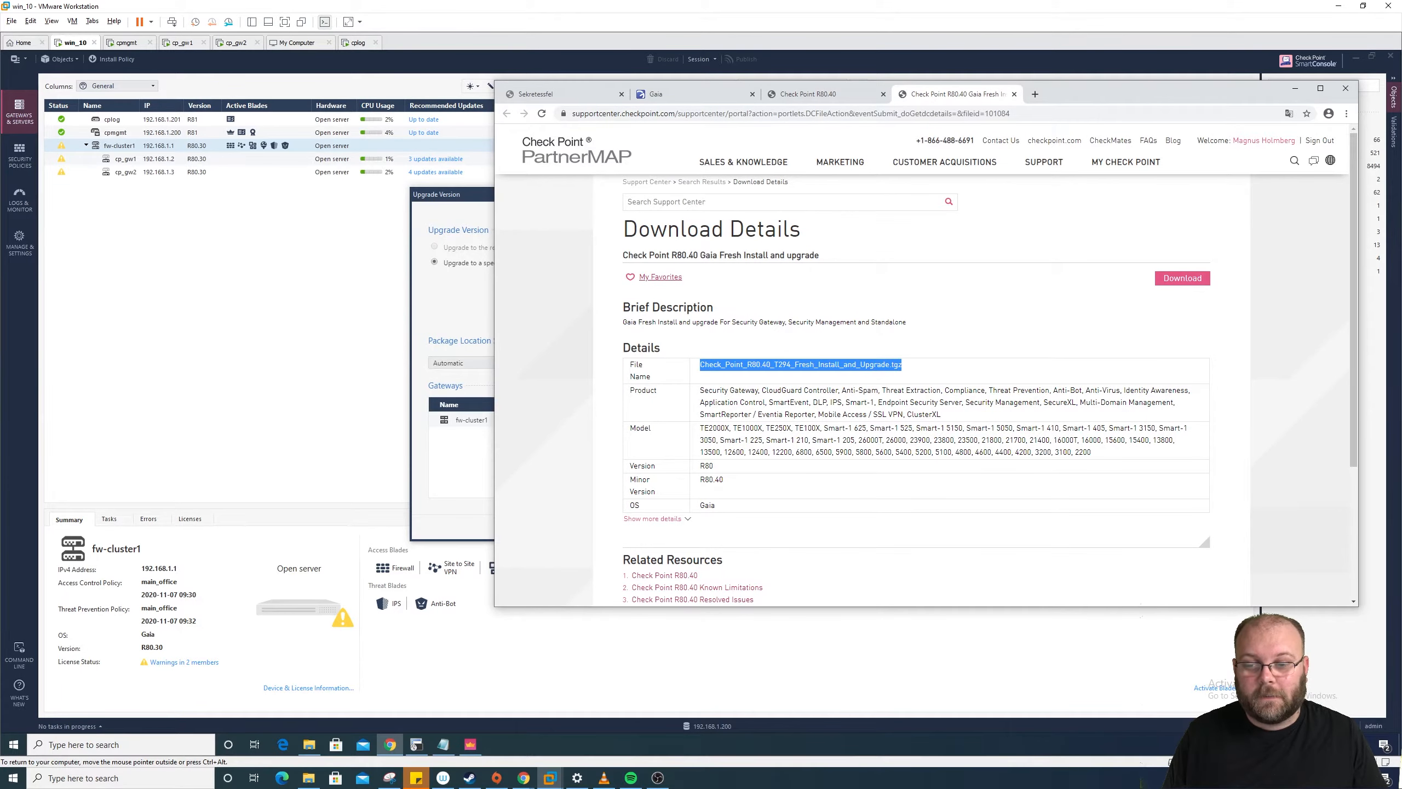
left_click(489, 302)
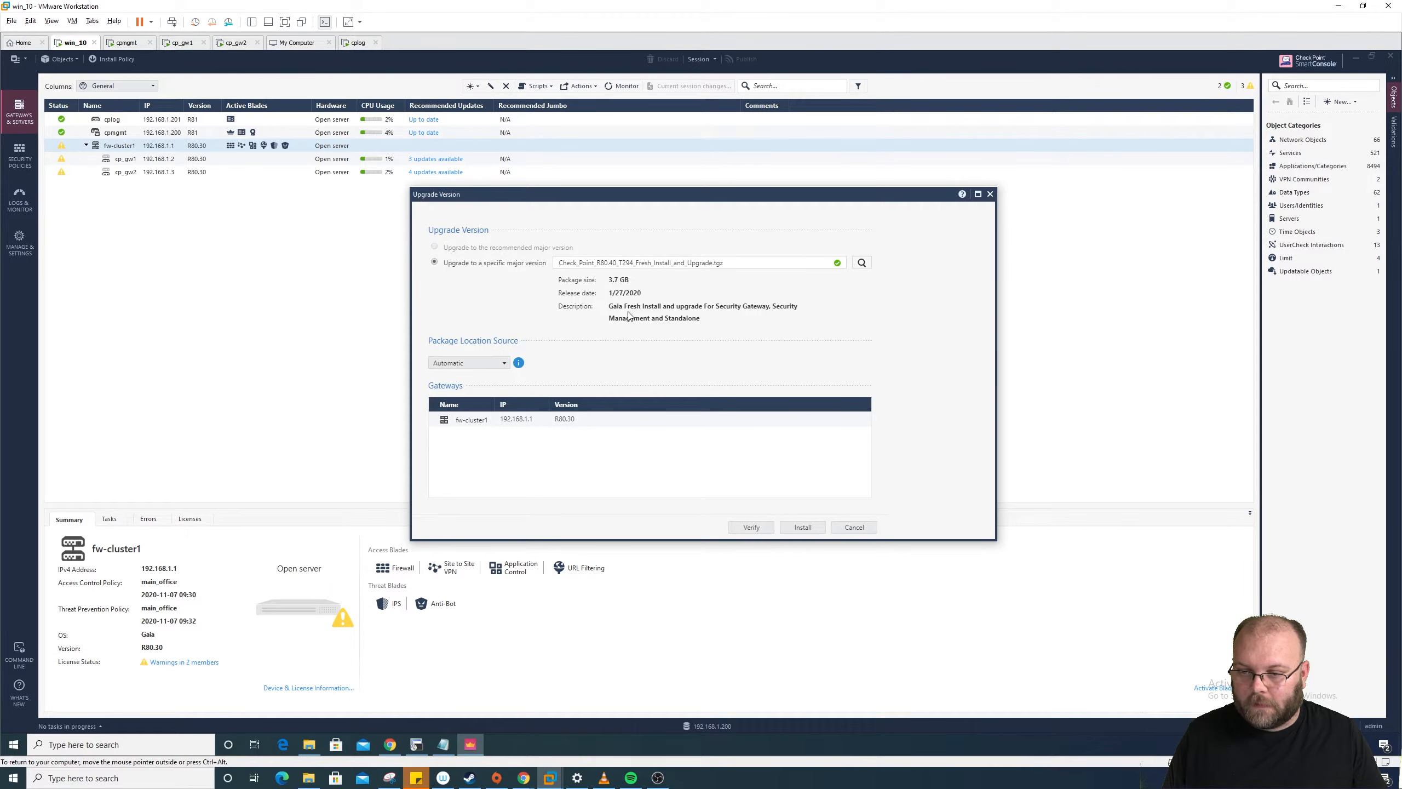
Step: Run Verify on the R80.40 T294 package for fw-cluster1
left_click_drag(609, 306, 779, 308)
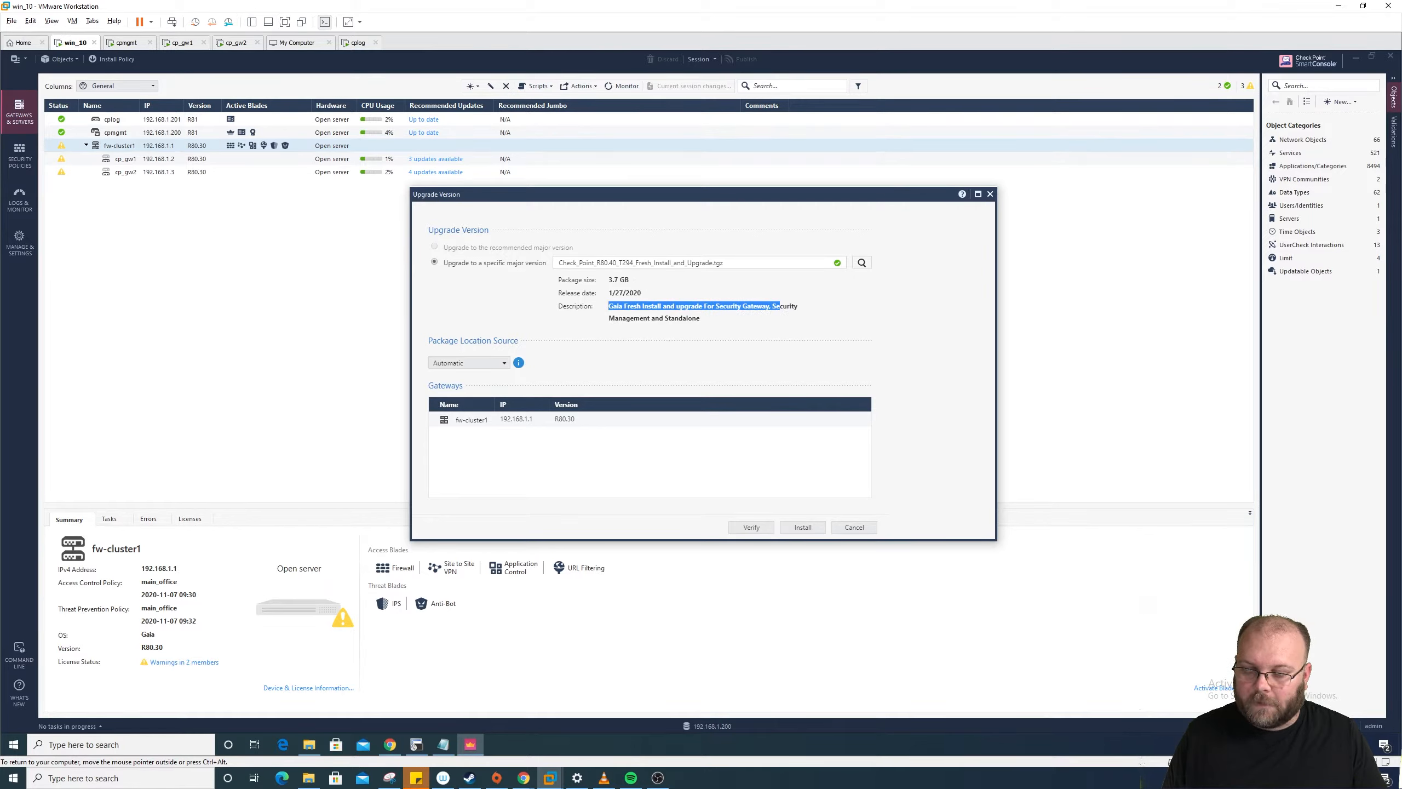
left_click(783, 319)
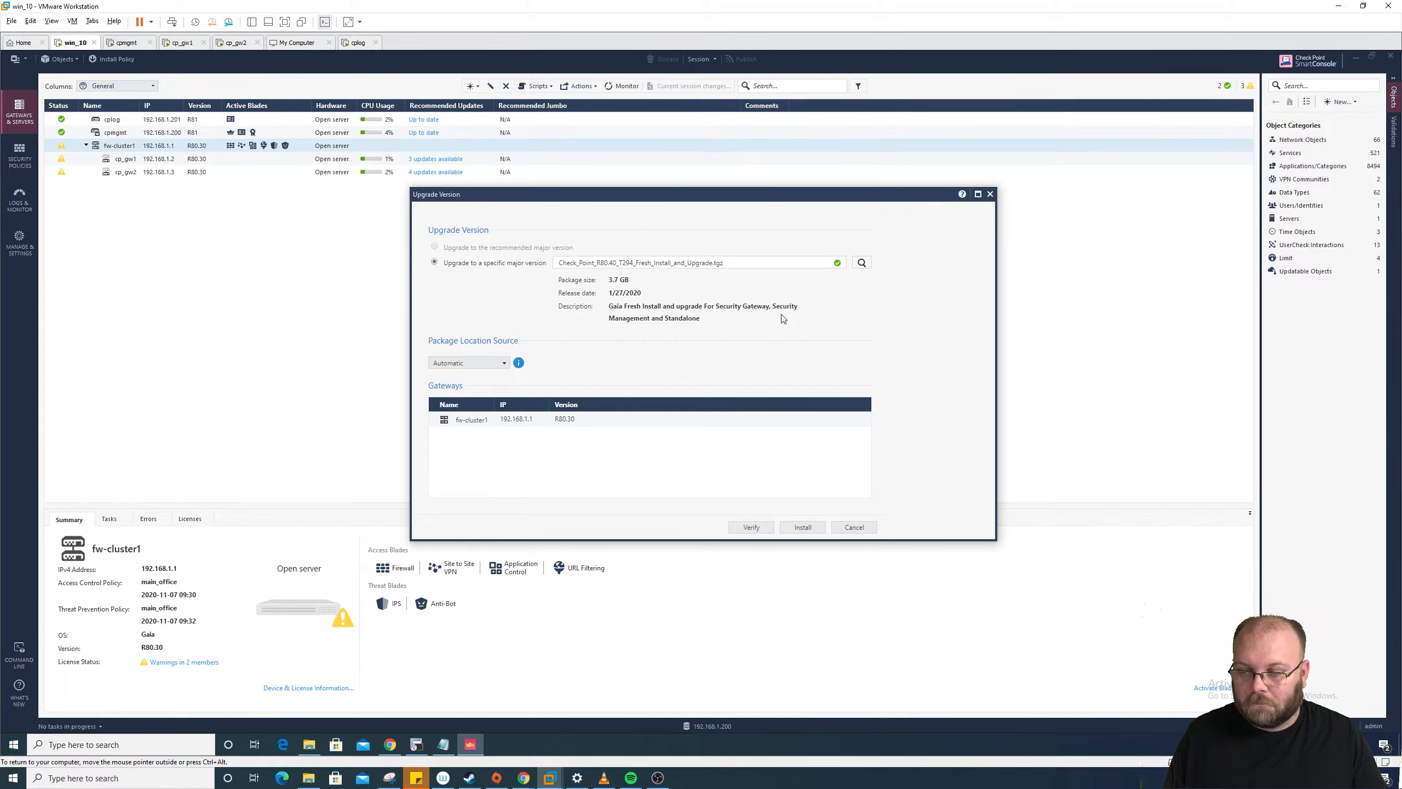
left_click(751, 527)
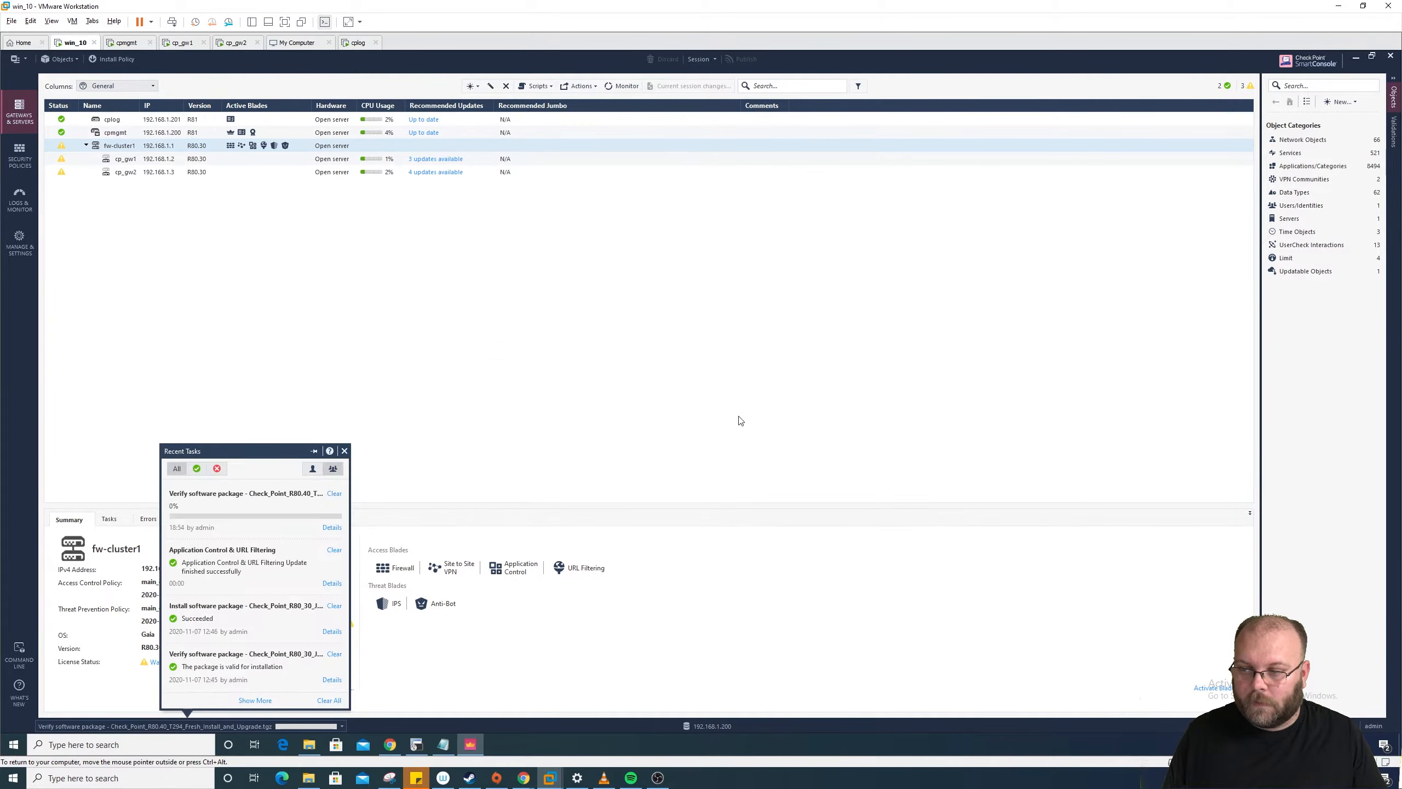
Step: Check the Verify task details, resizing the Step columns, to confirm it's valid for cp_gw1 and cp_gw2
left_click(733, 374)
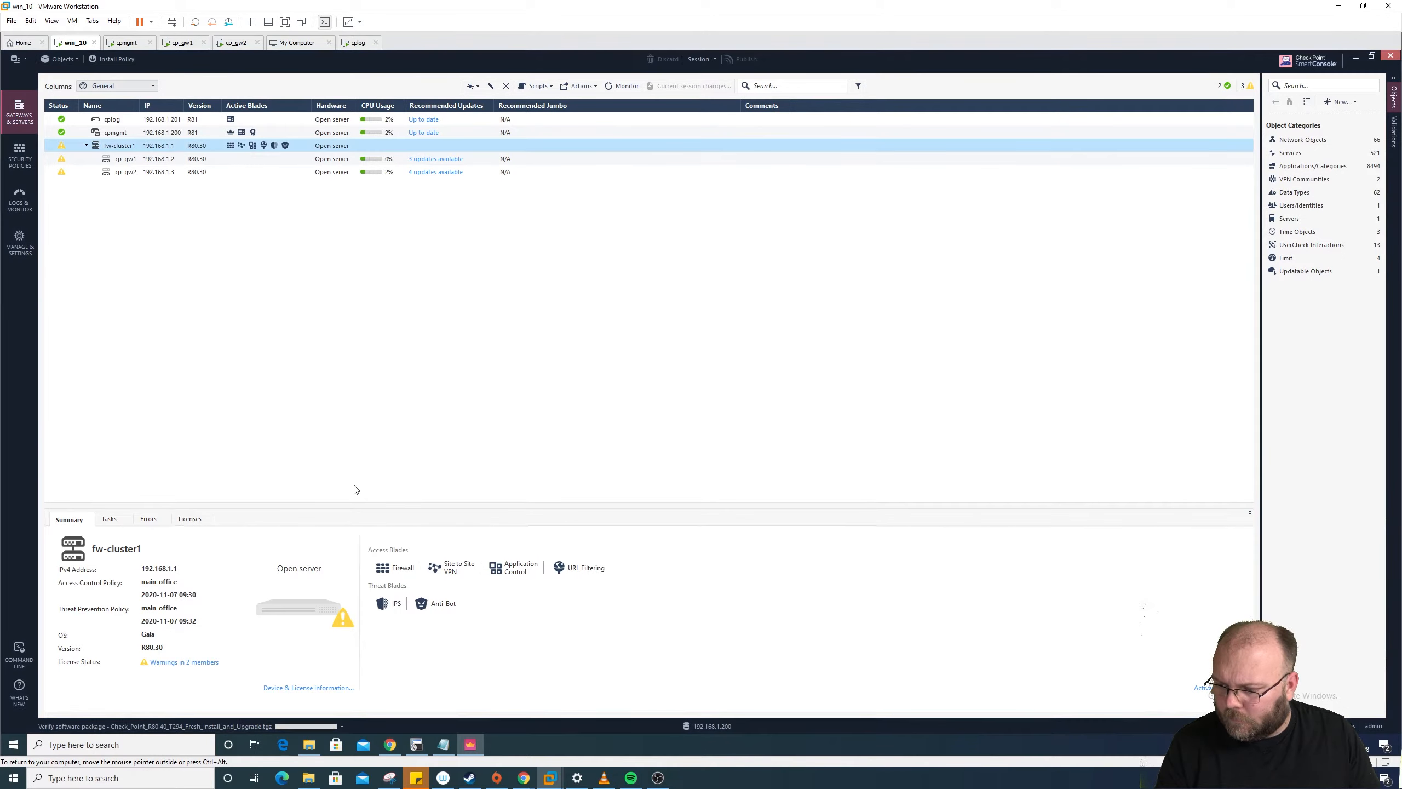
left_click(343, 726)
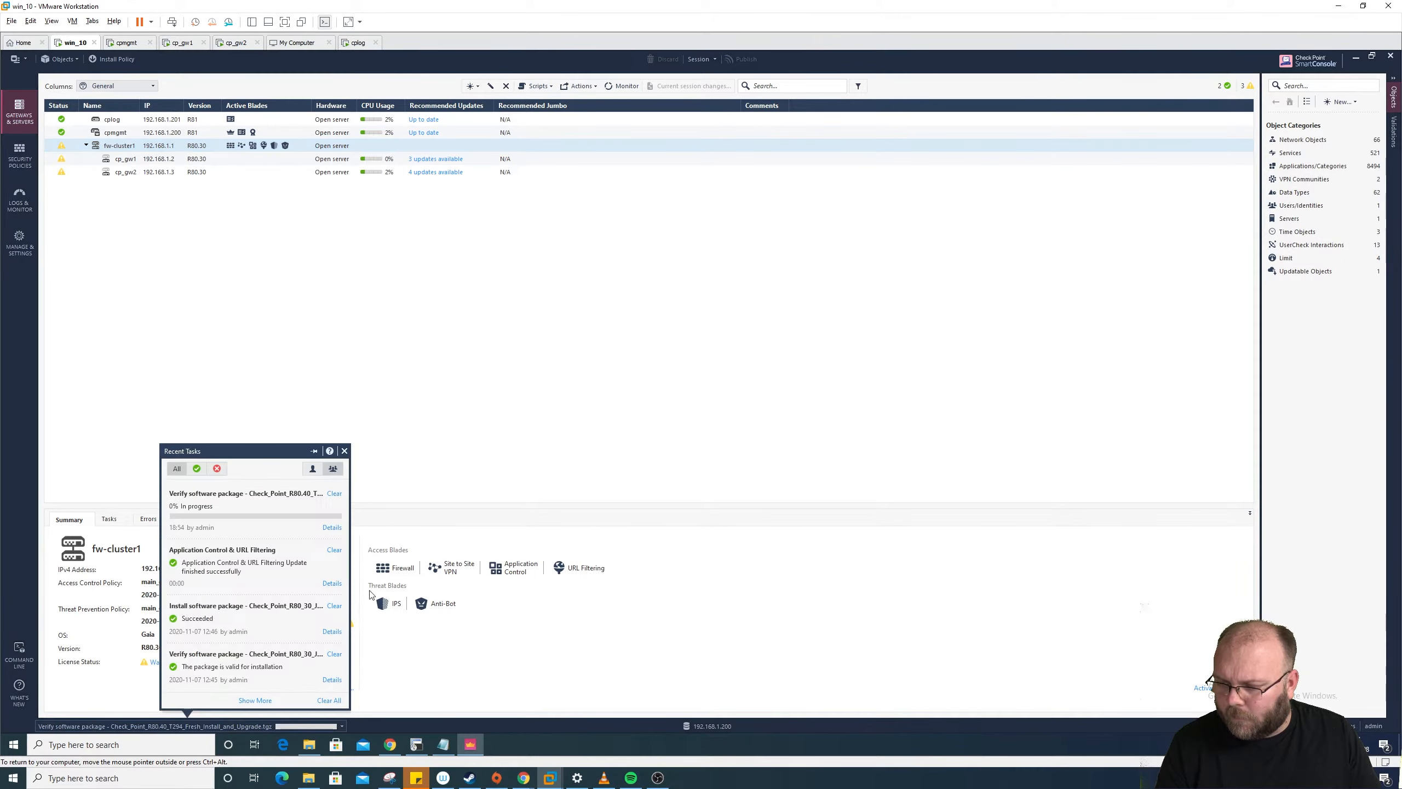
left_click(333, 528)
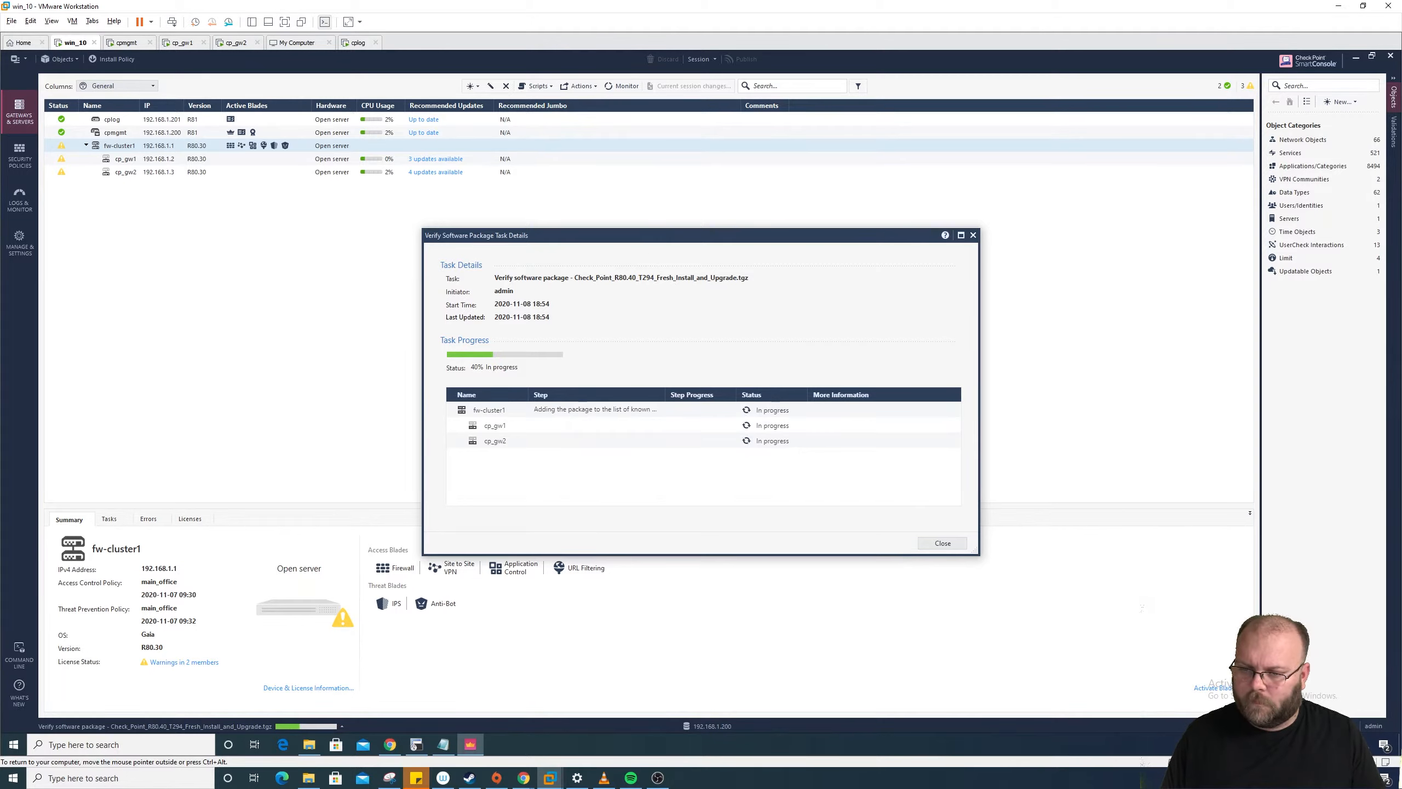
left_click_drag(665, 395, 728, 394)
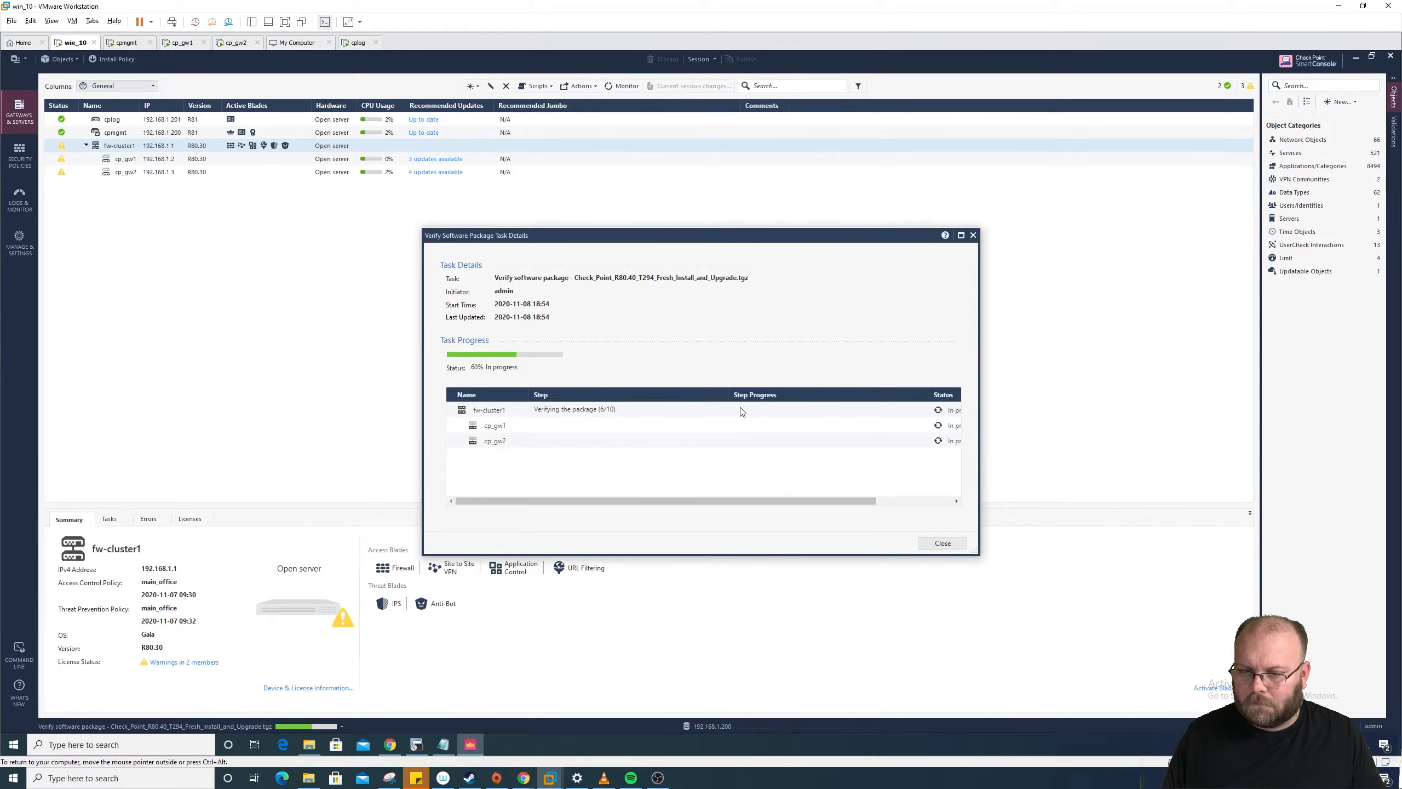
left_click_drag(728, 394, 684, 394)
left_click_drag(841, 394, 791, 395)
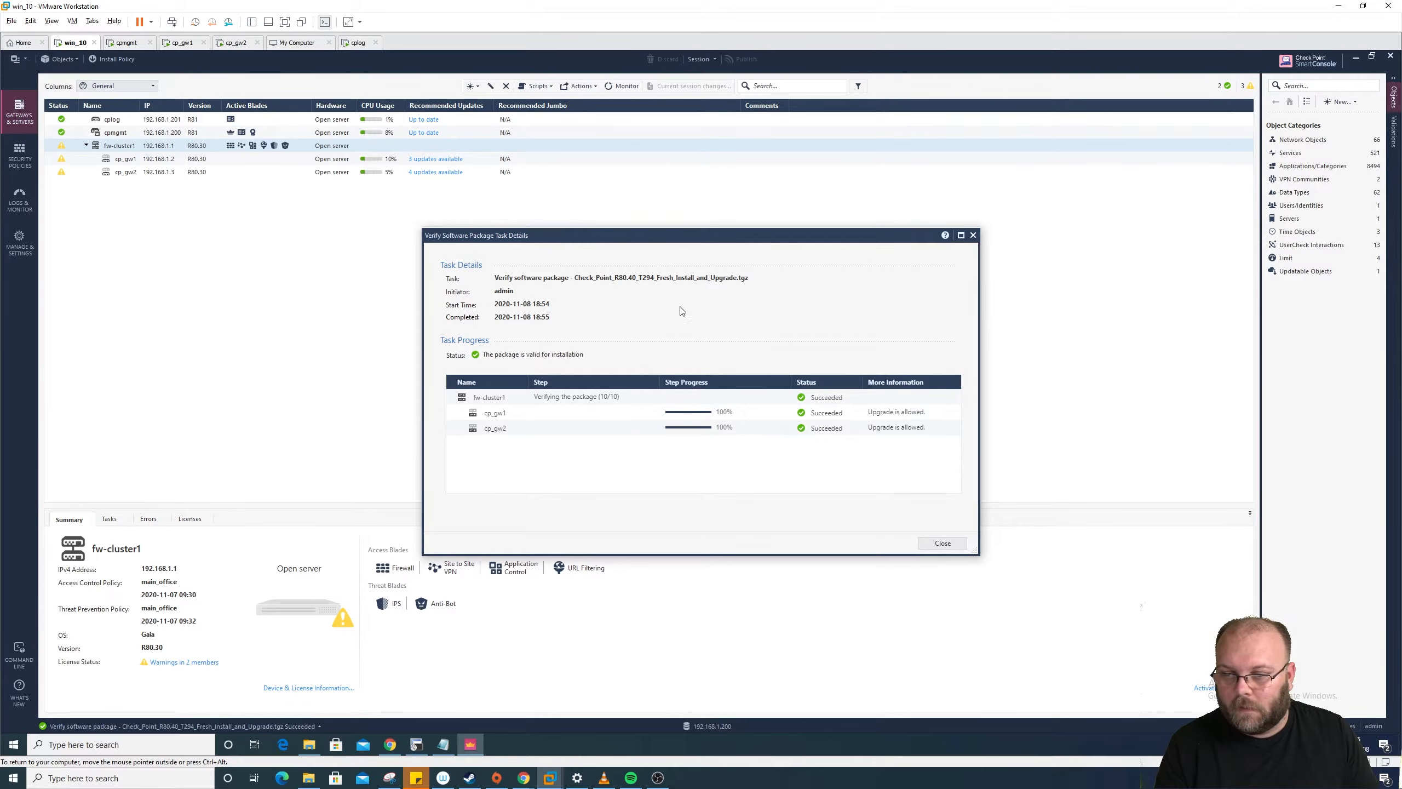
left_click(943, 543)
Step: Show the R80.40 package in the Package Repository with widened Name and Availability columns
left_click(19, 243)
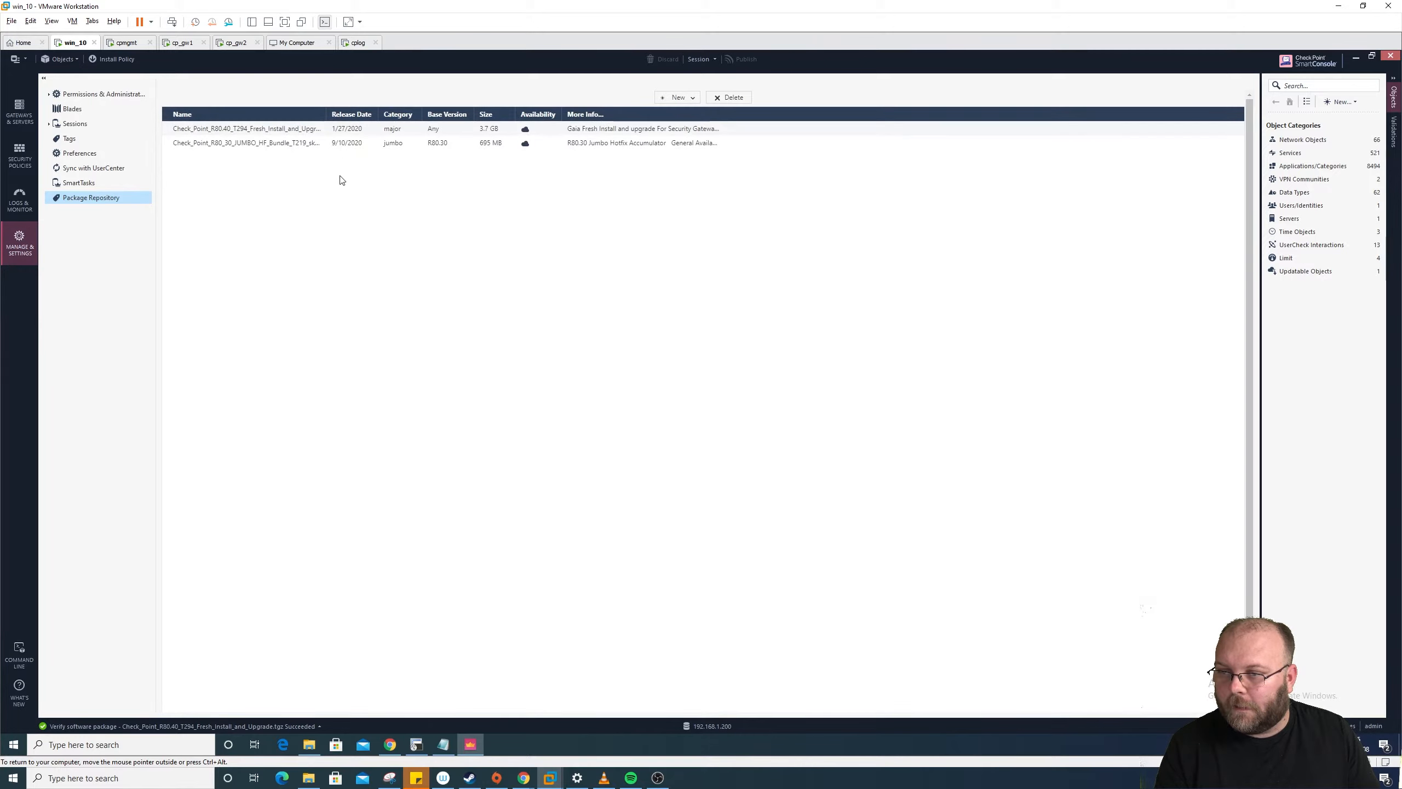
left_click(410, 129)
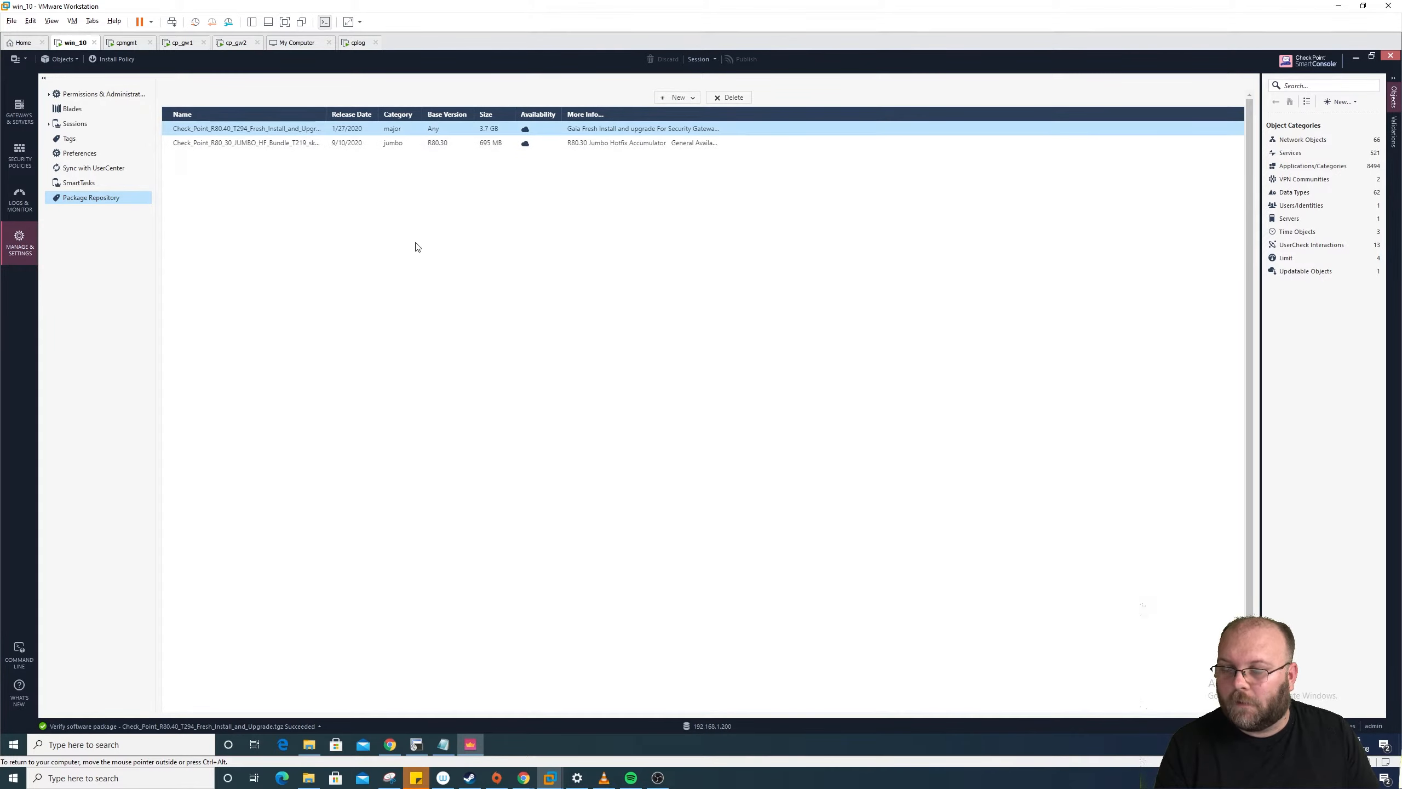
left_click_drag(565, 115, 586, 117)
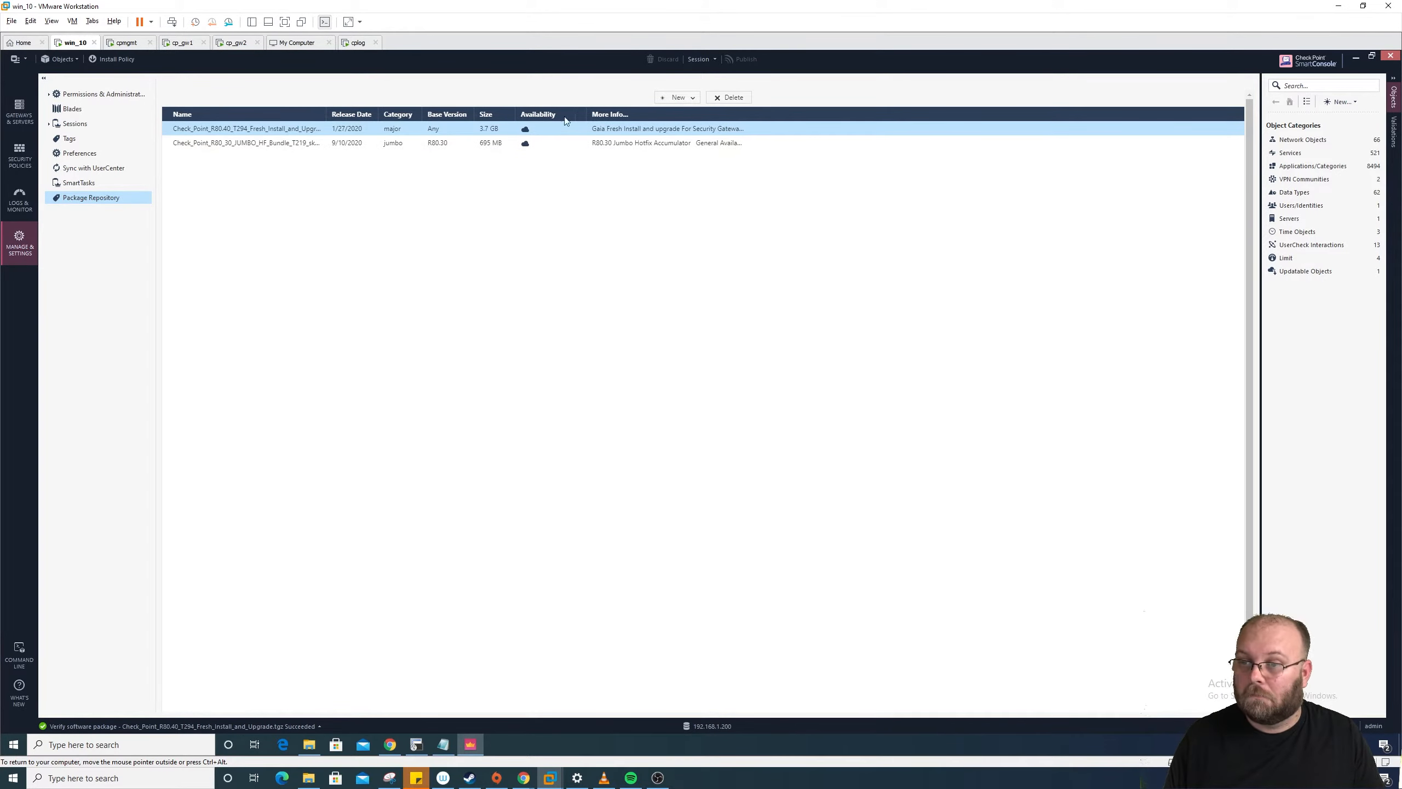
left_click_drag(326, 115, 509, 115)
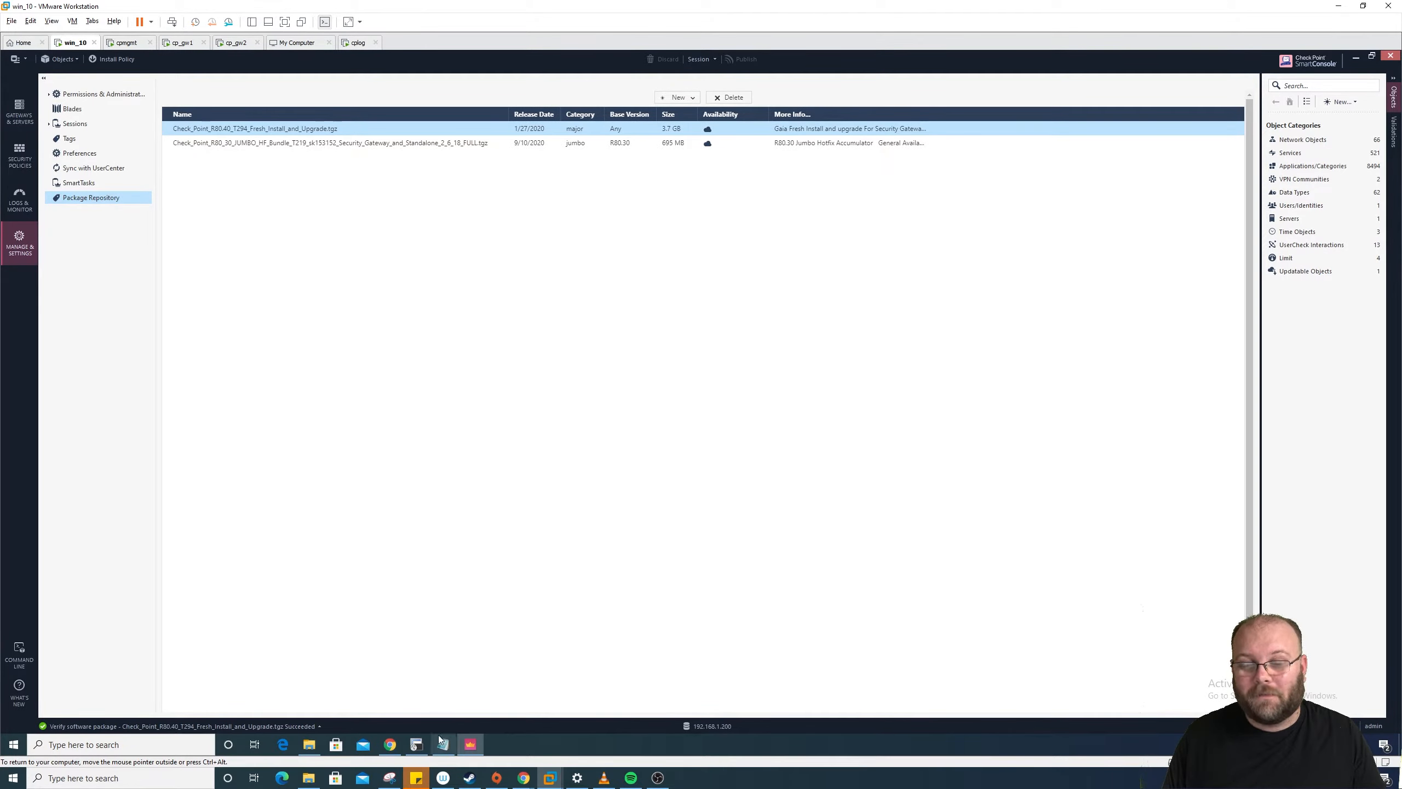
left_click(390, 744)
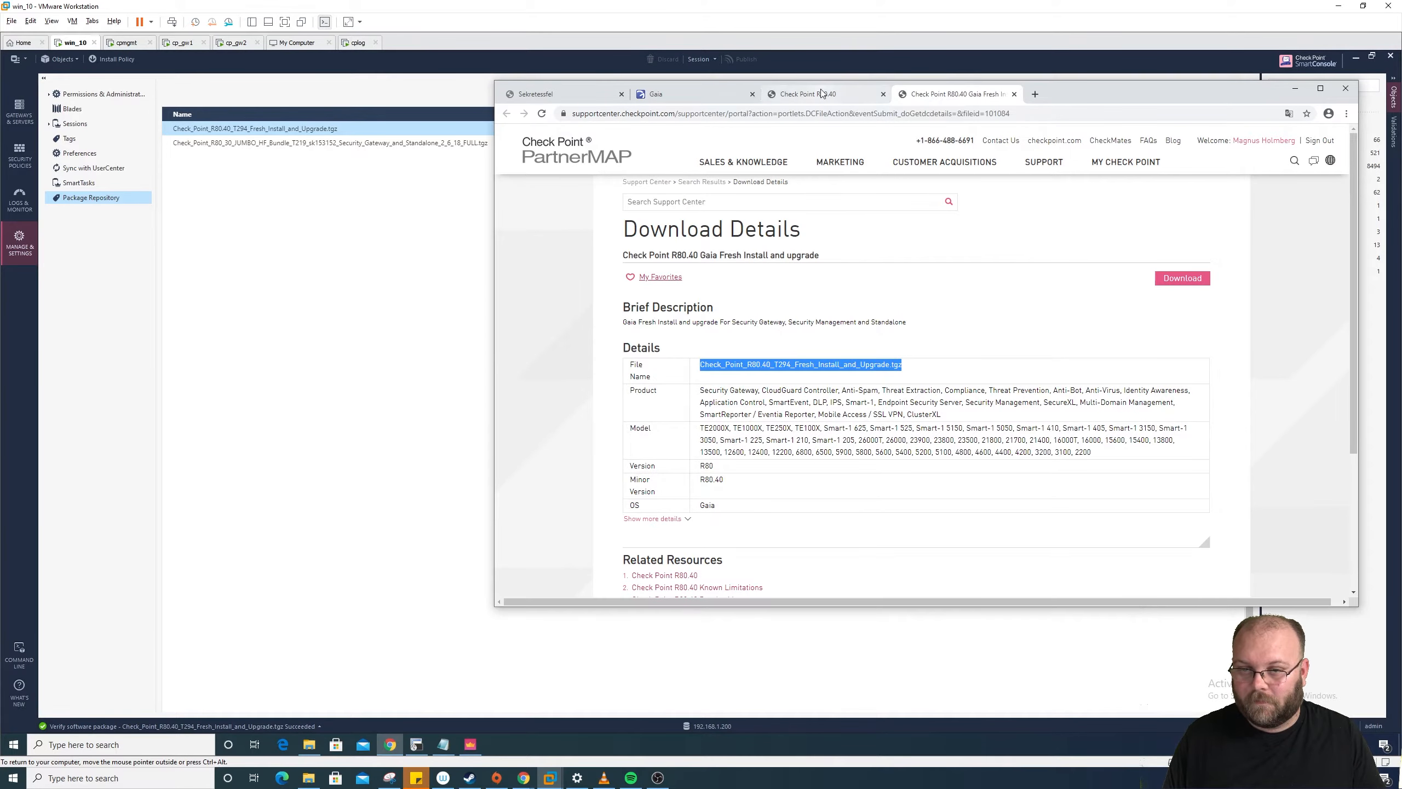
Step: Check the R80.40 Blink package's file name in the Gaia CPUSE Package Details
left_click(690, 94)
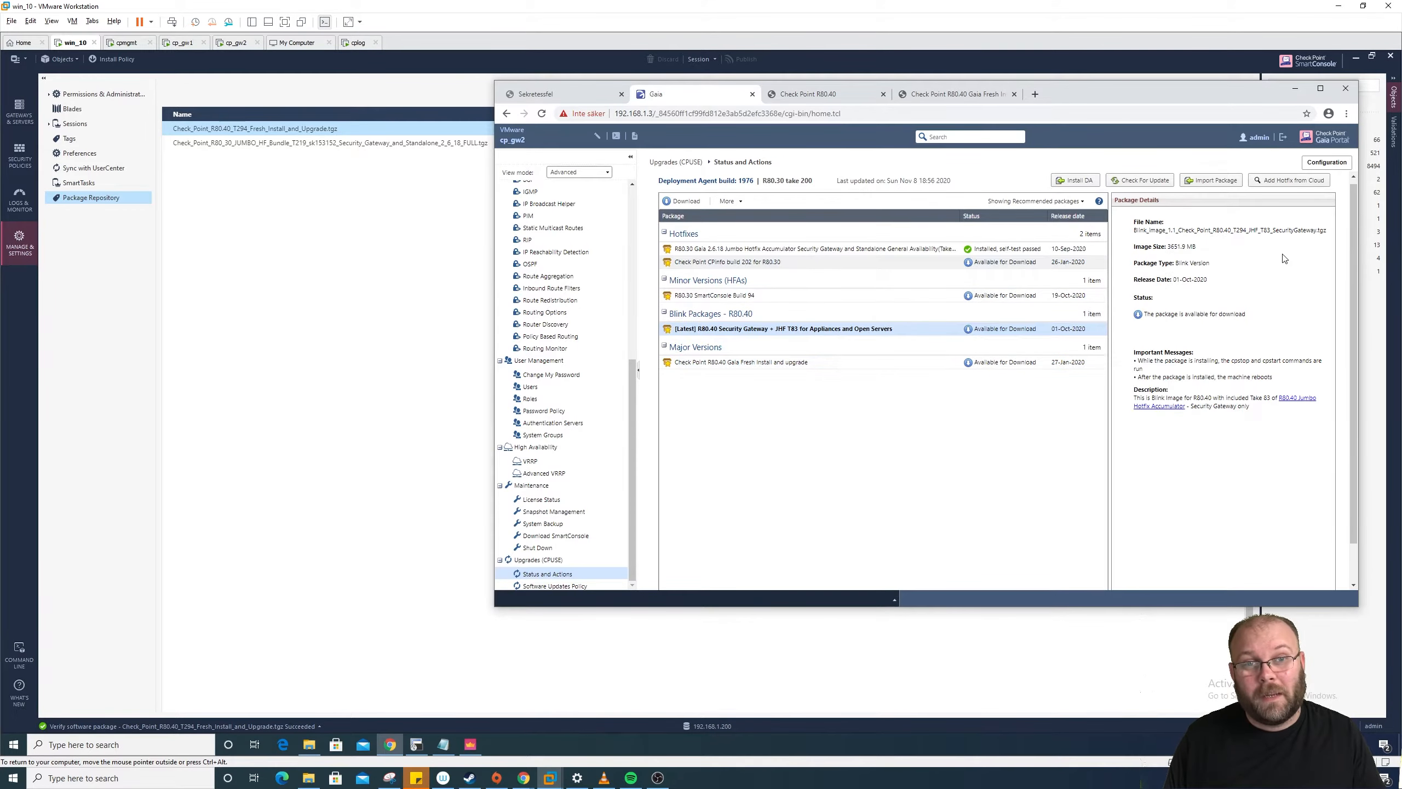
left_click_drag(1329, 232, 1136, 237)
key("ctrl+c")
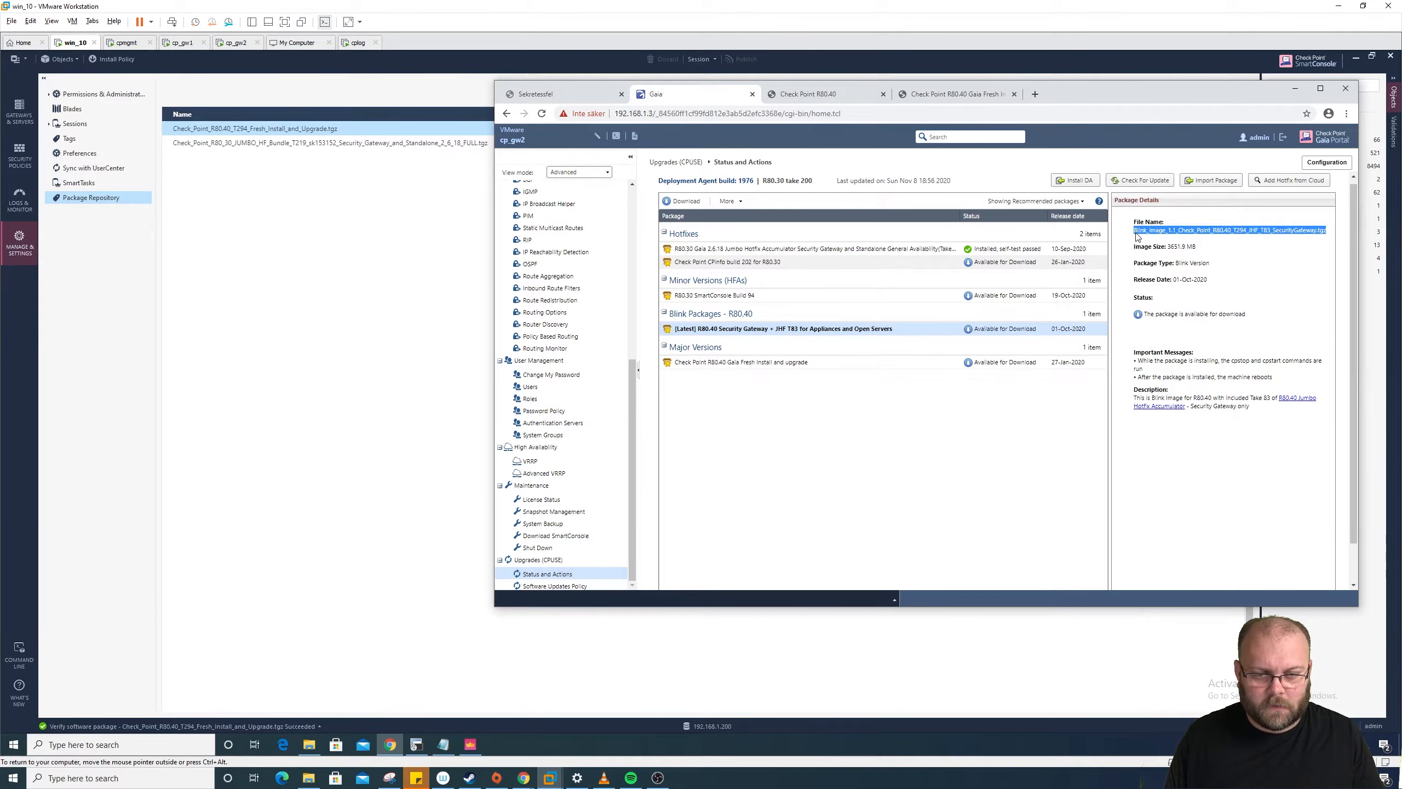
left_click(340, 253)
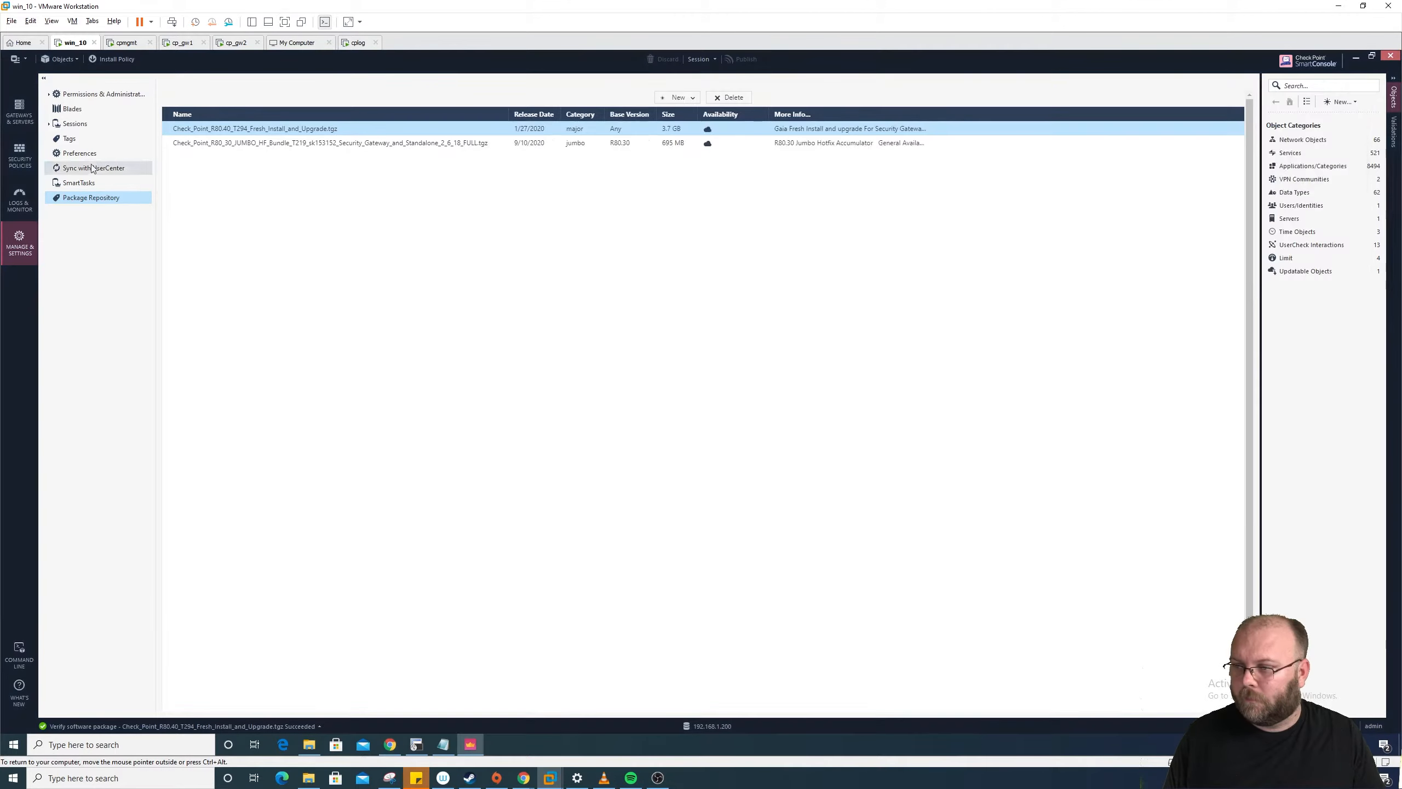
Step: Open a fresh Version Upgrade dialog for fw-cluster1 and focus its target package field
left_click(31, 150)
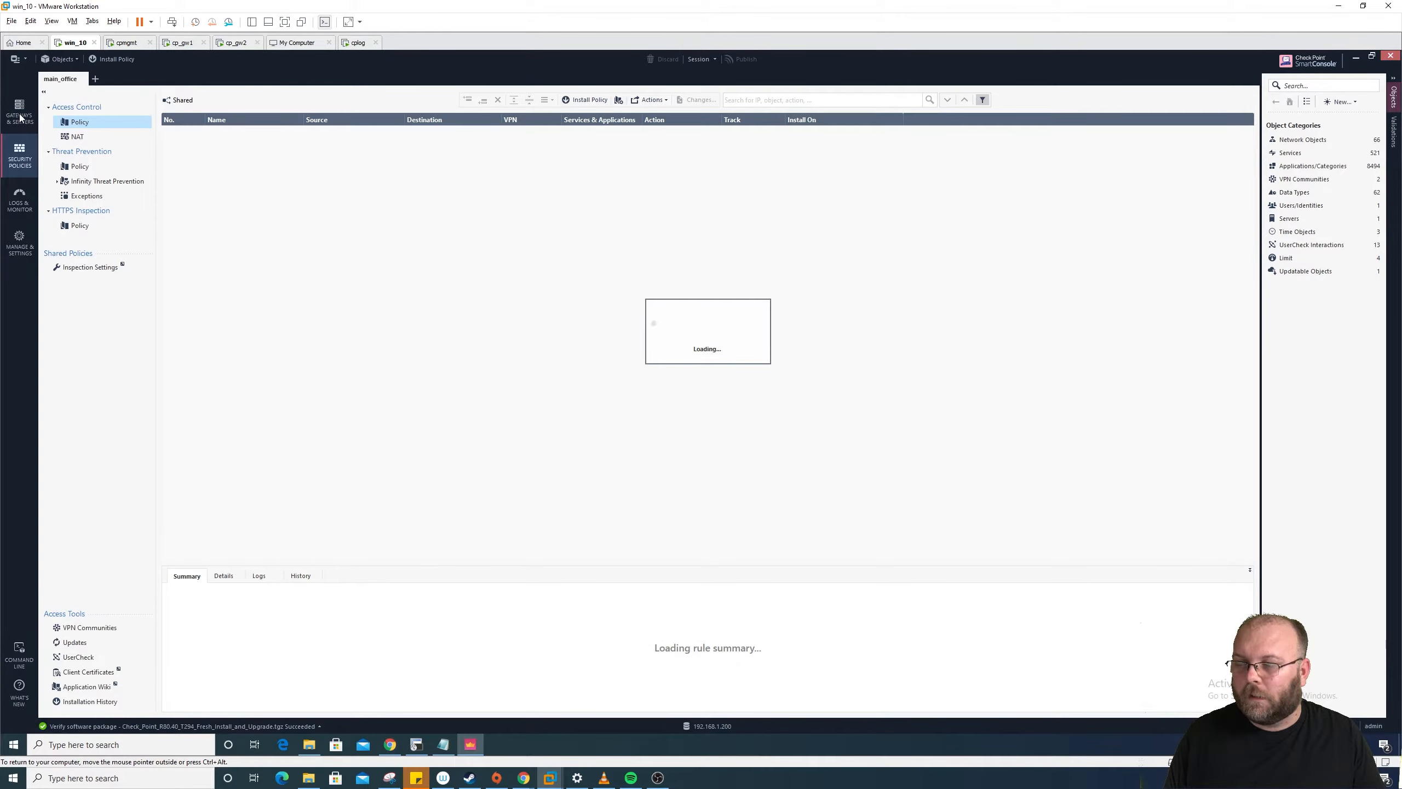
left_click(19, 117)
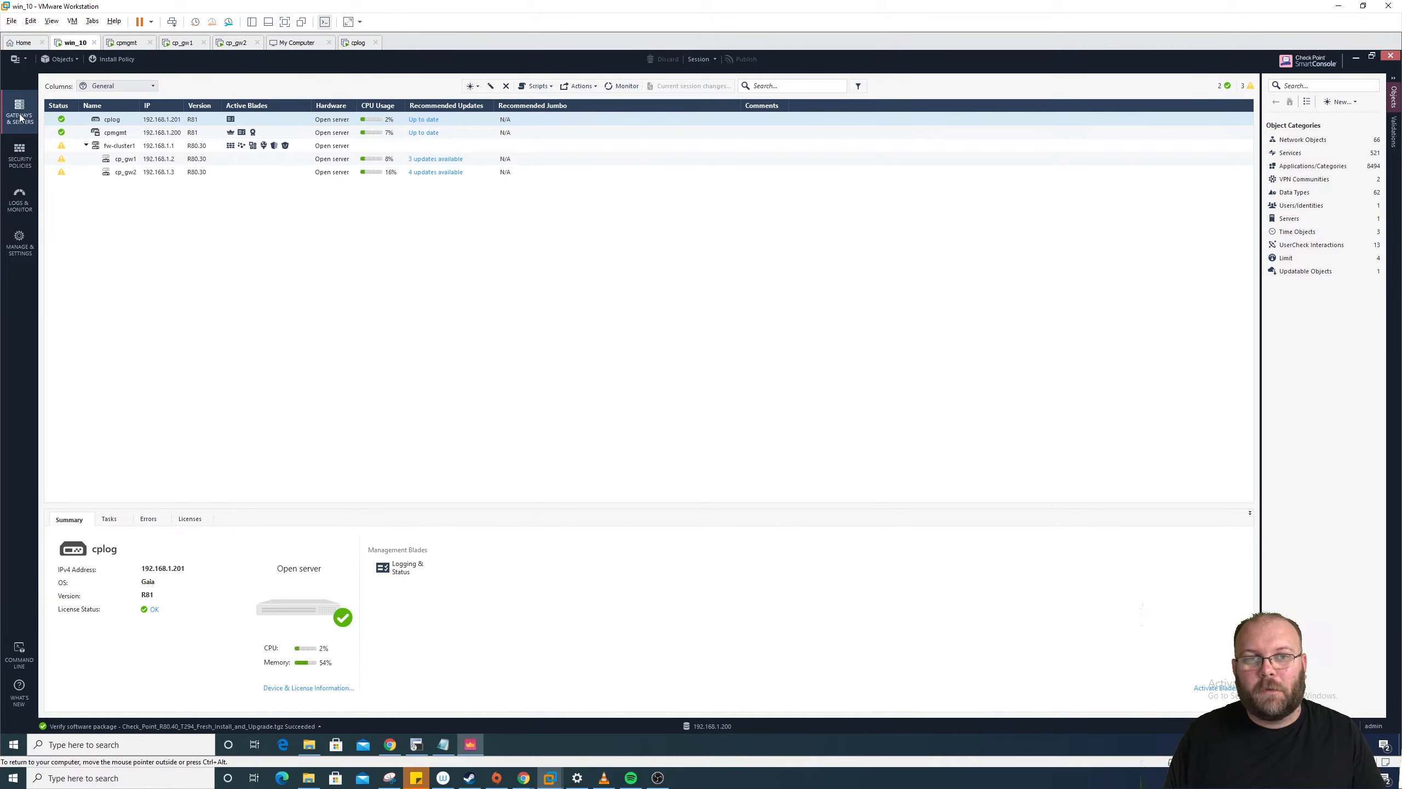
left_click(124, 146)
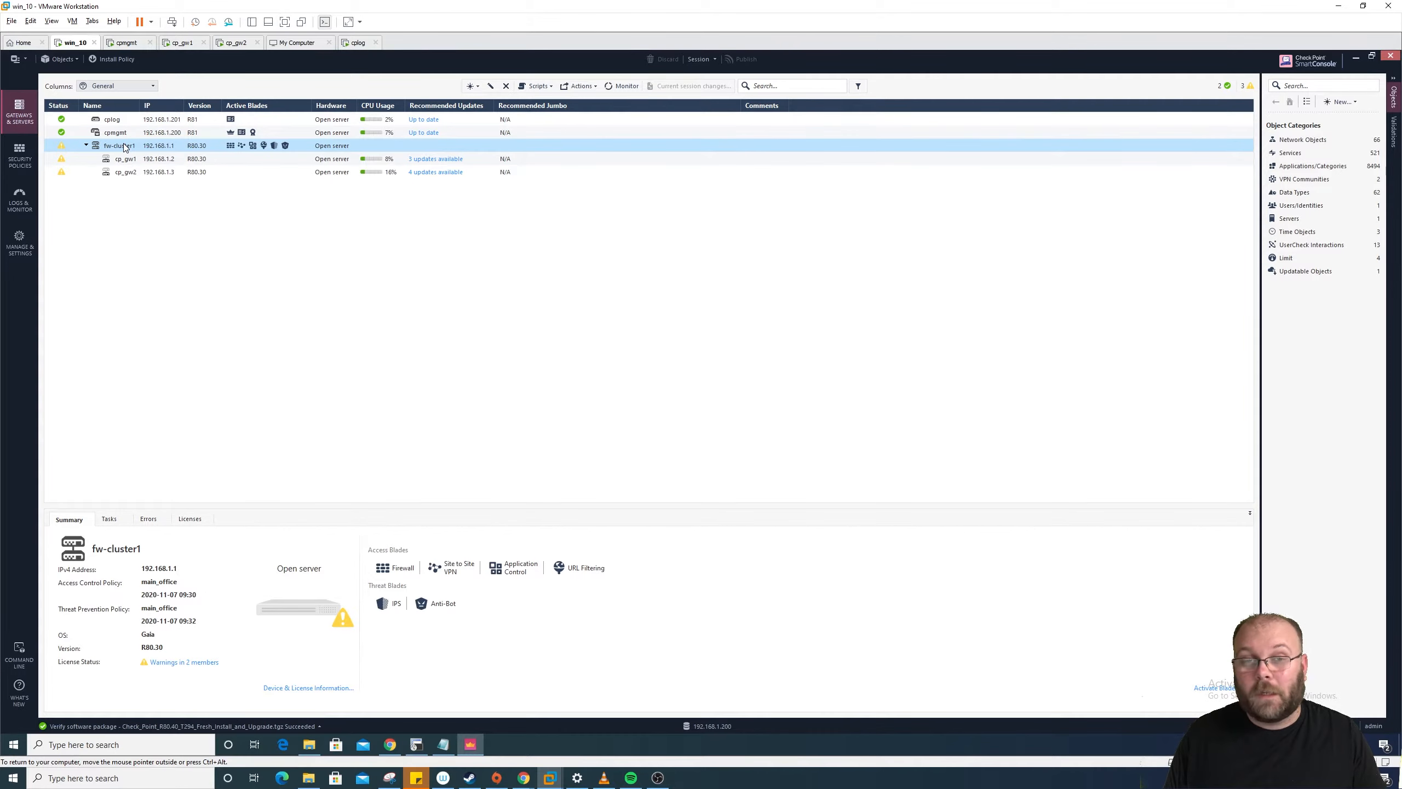
right_click(125, 147)
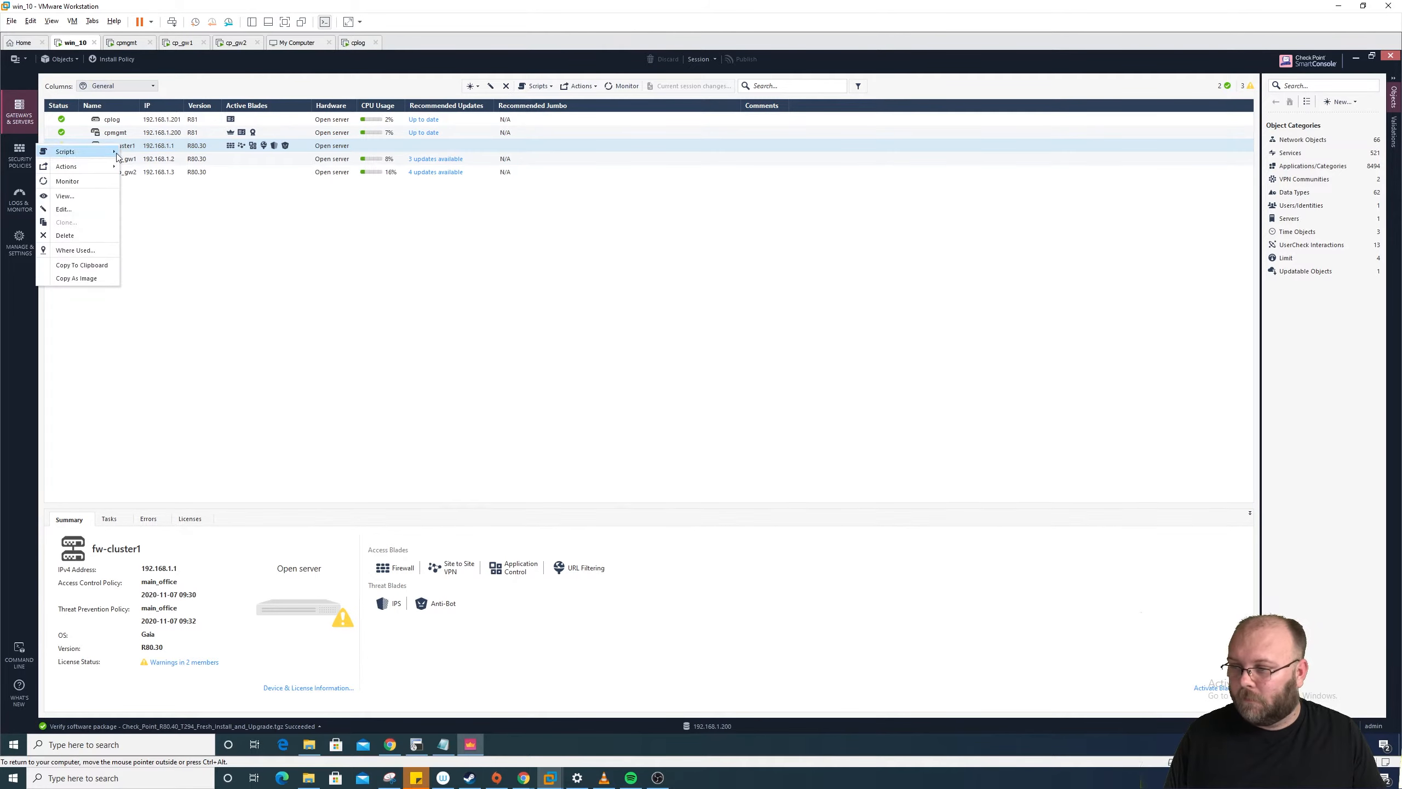
mouse_move(88, 166)
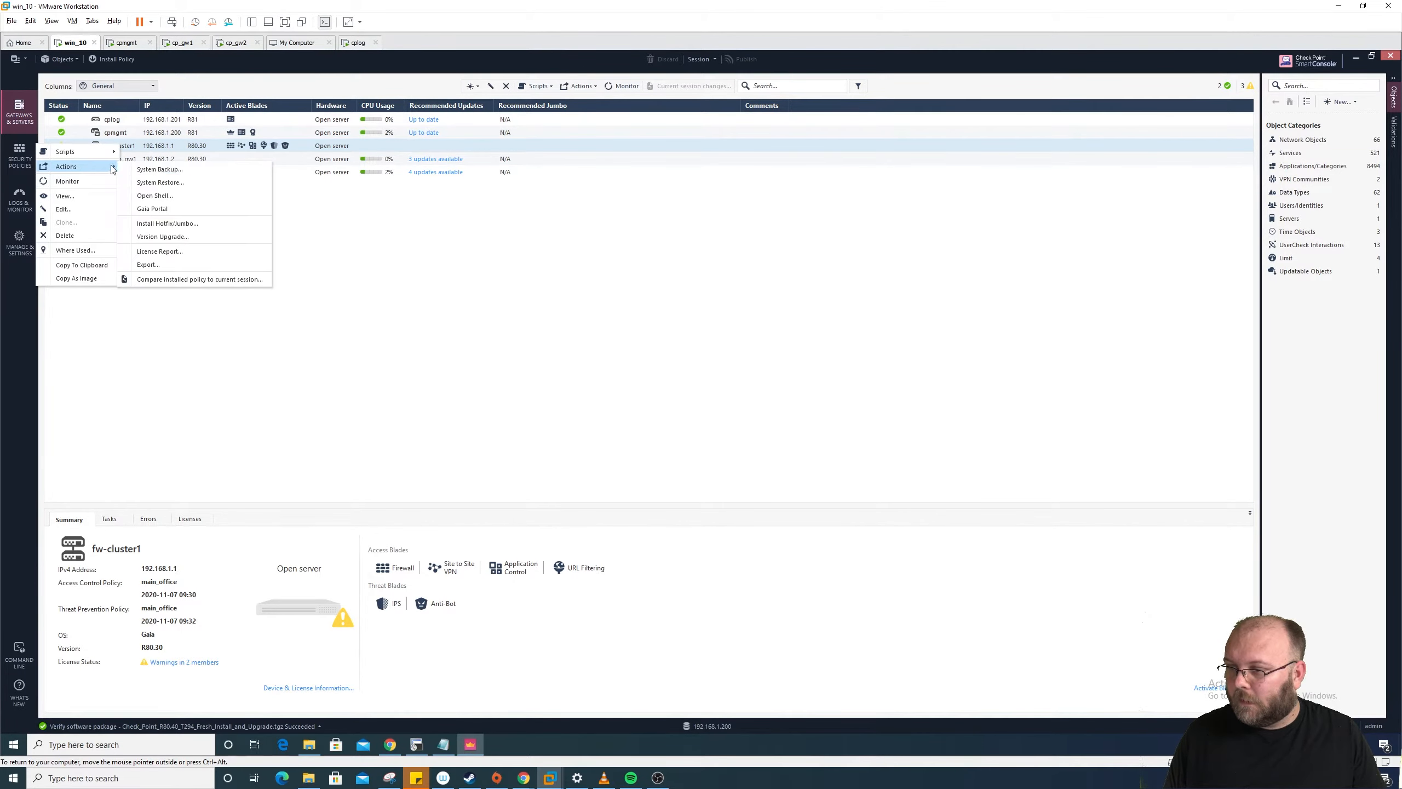
left_click(210, 239)
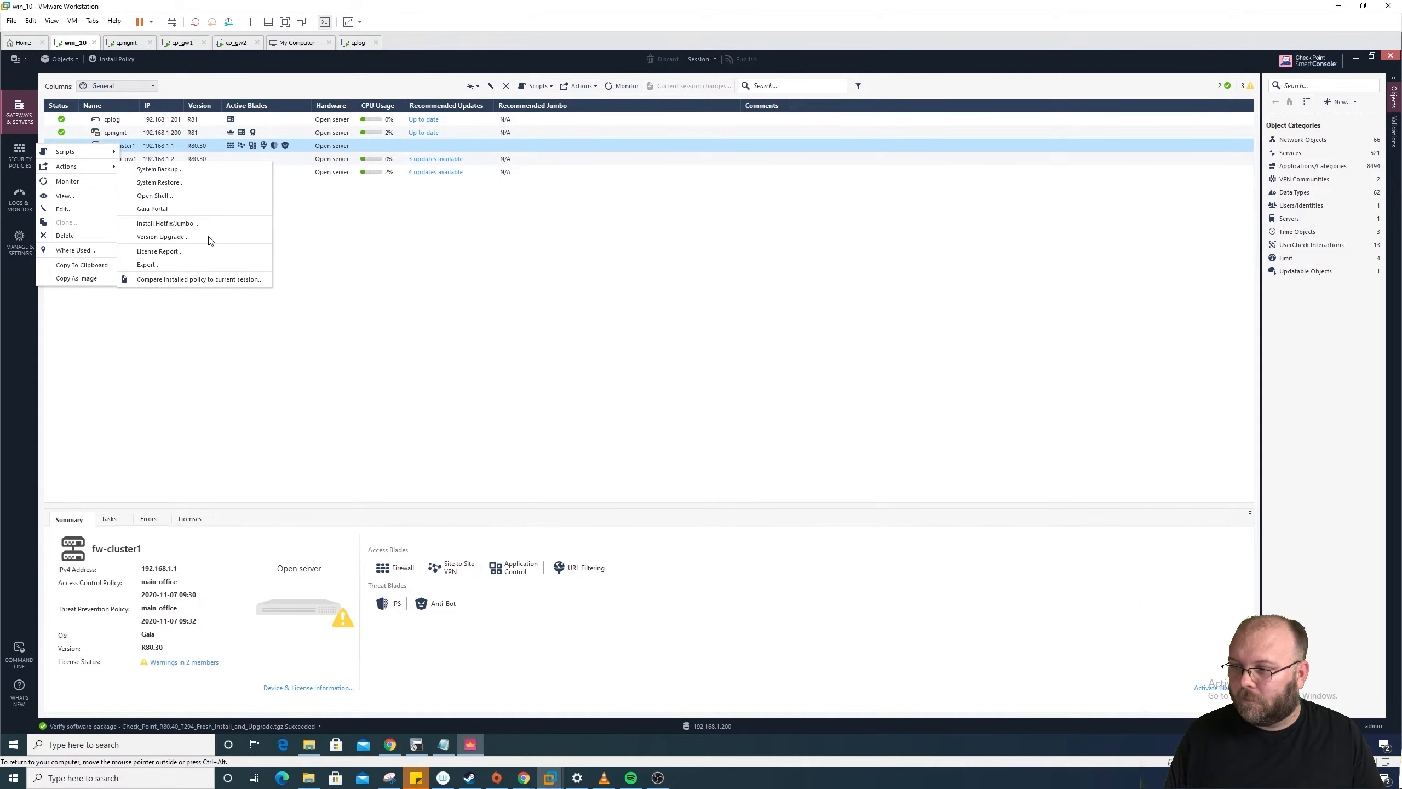
left_click(850, 327)
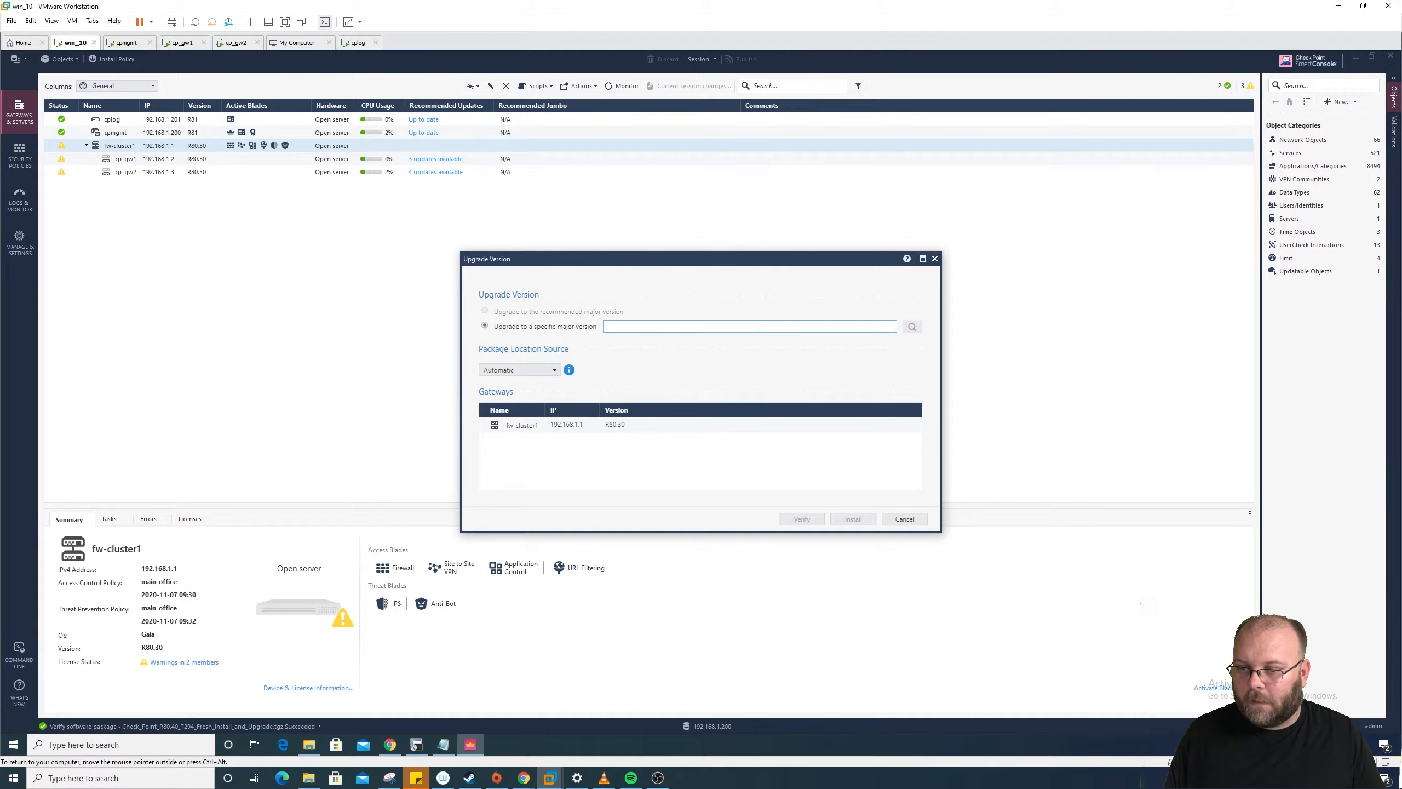
Step: Paste the R80.40 Blink T83 image file name, look it up, and verify it for fw-cluster1
key("ctrl+v")
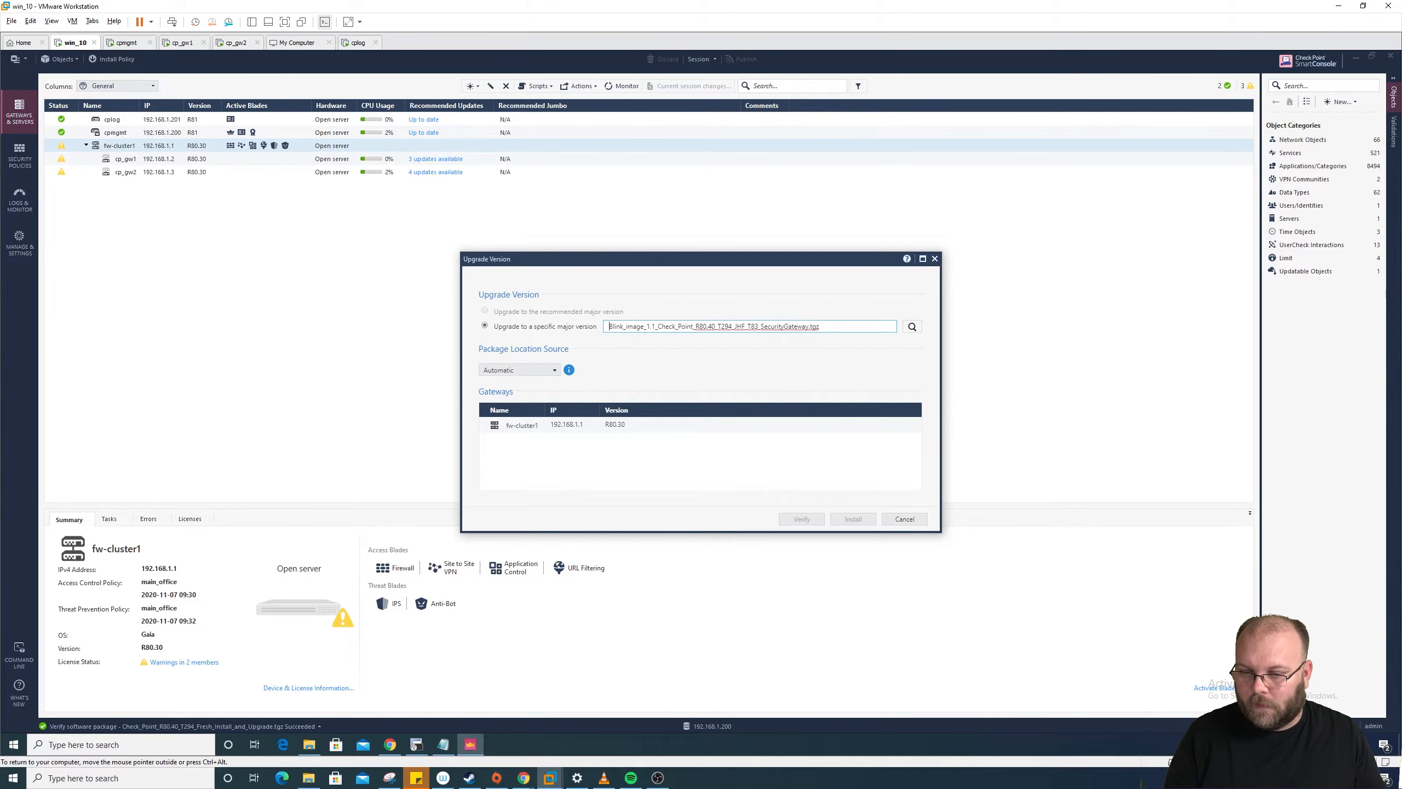
left_click(913, 327)
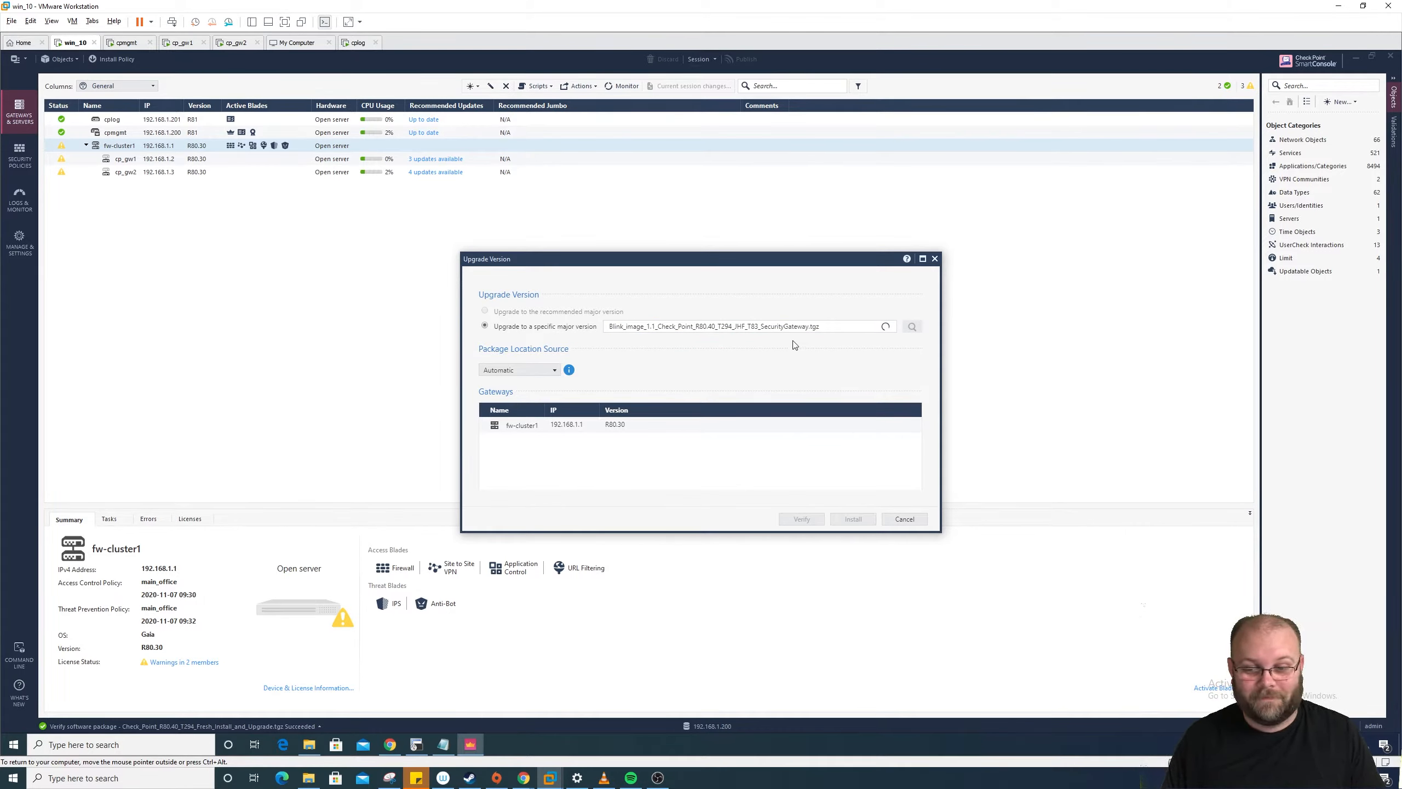
left_click_drag(801, 383, 651, 346)
left_click(651, 346)
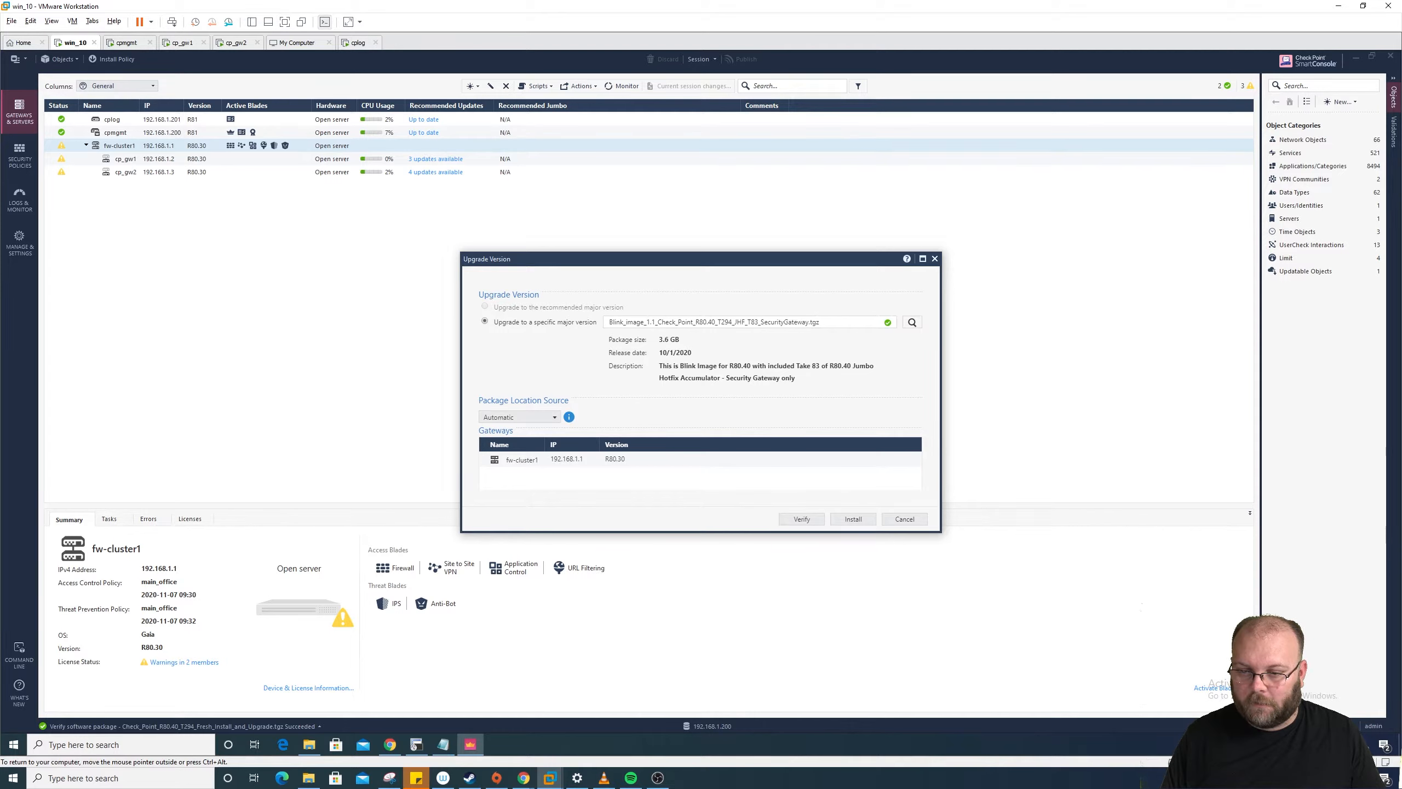
left_click(800, 519)
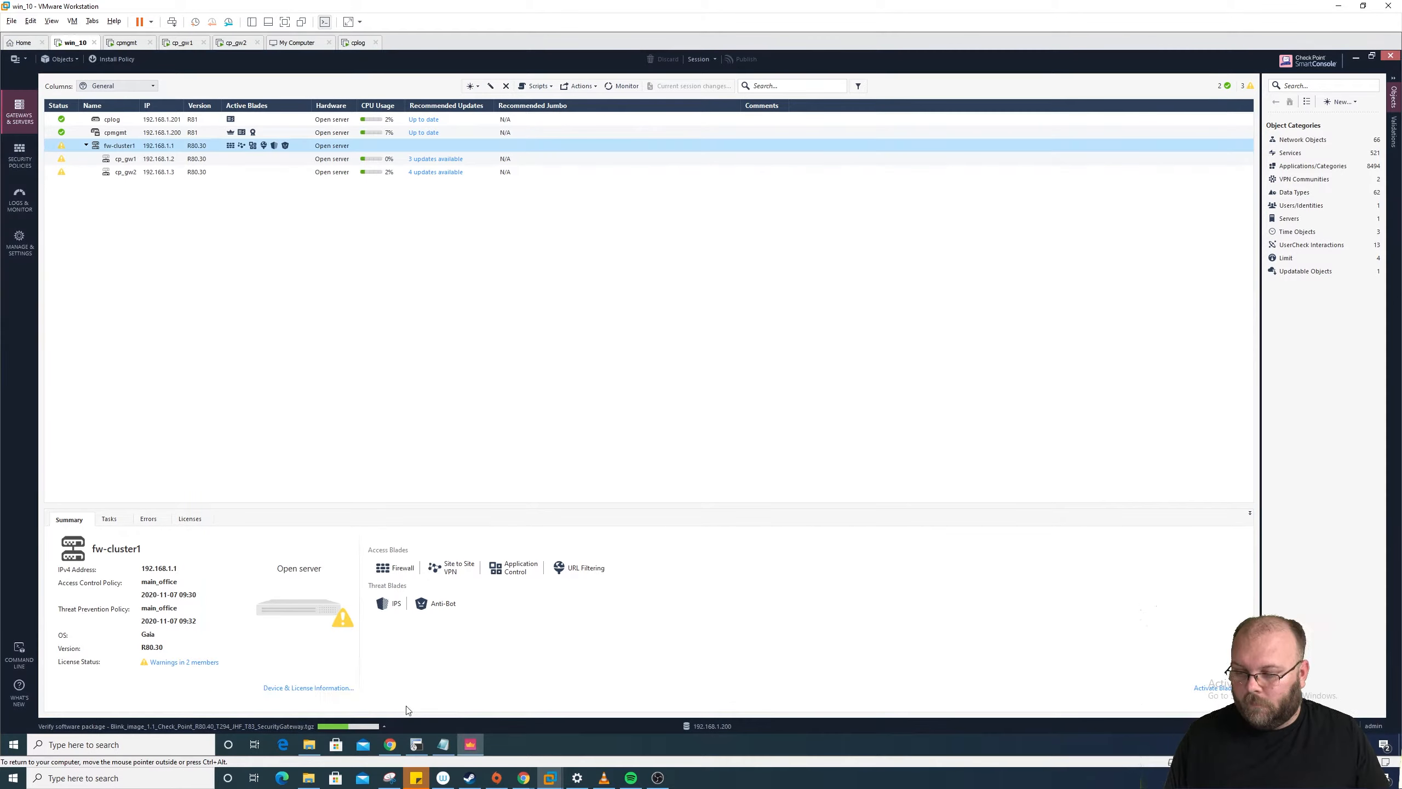
left_click(384, 727)
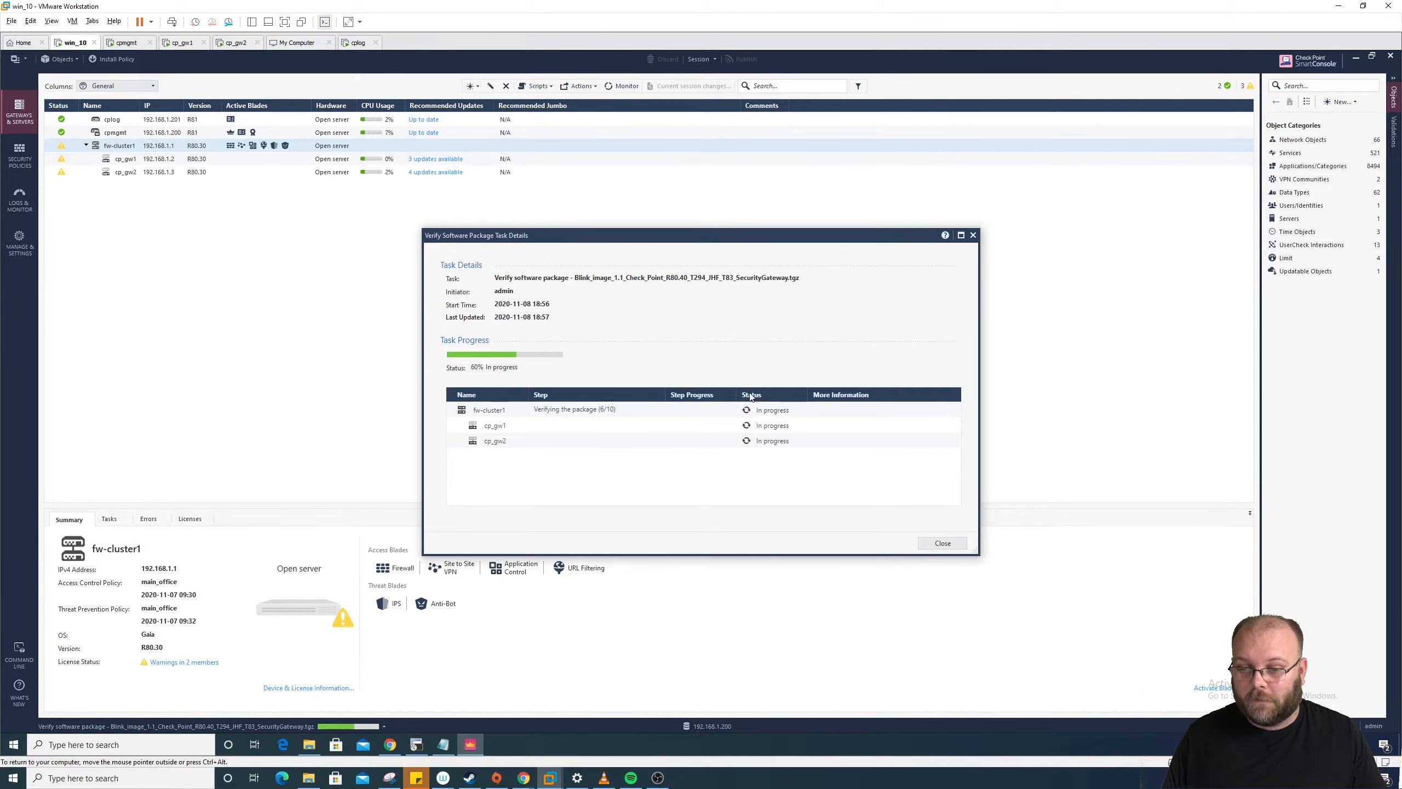
left_click(391, 746)
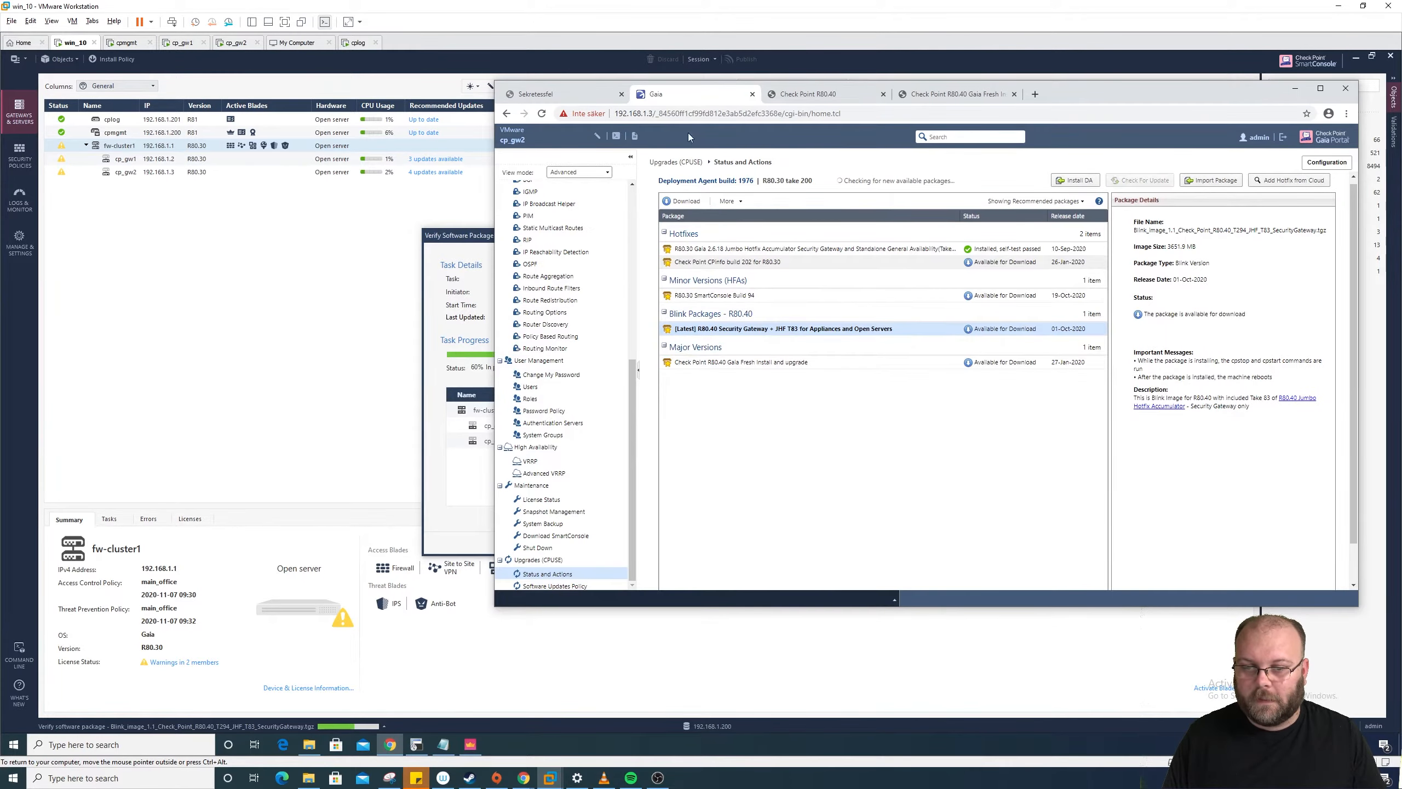
Step: Reload the cp_gw2 upgrades page and dismiss the configuration locked notice
left_click(542, 113)
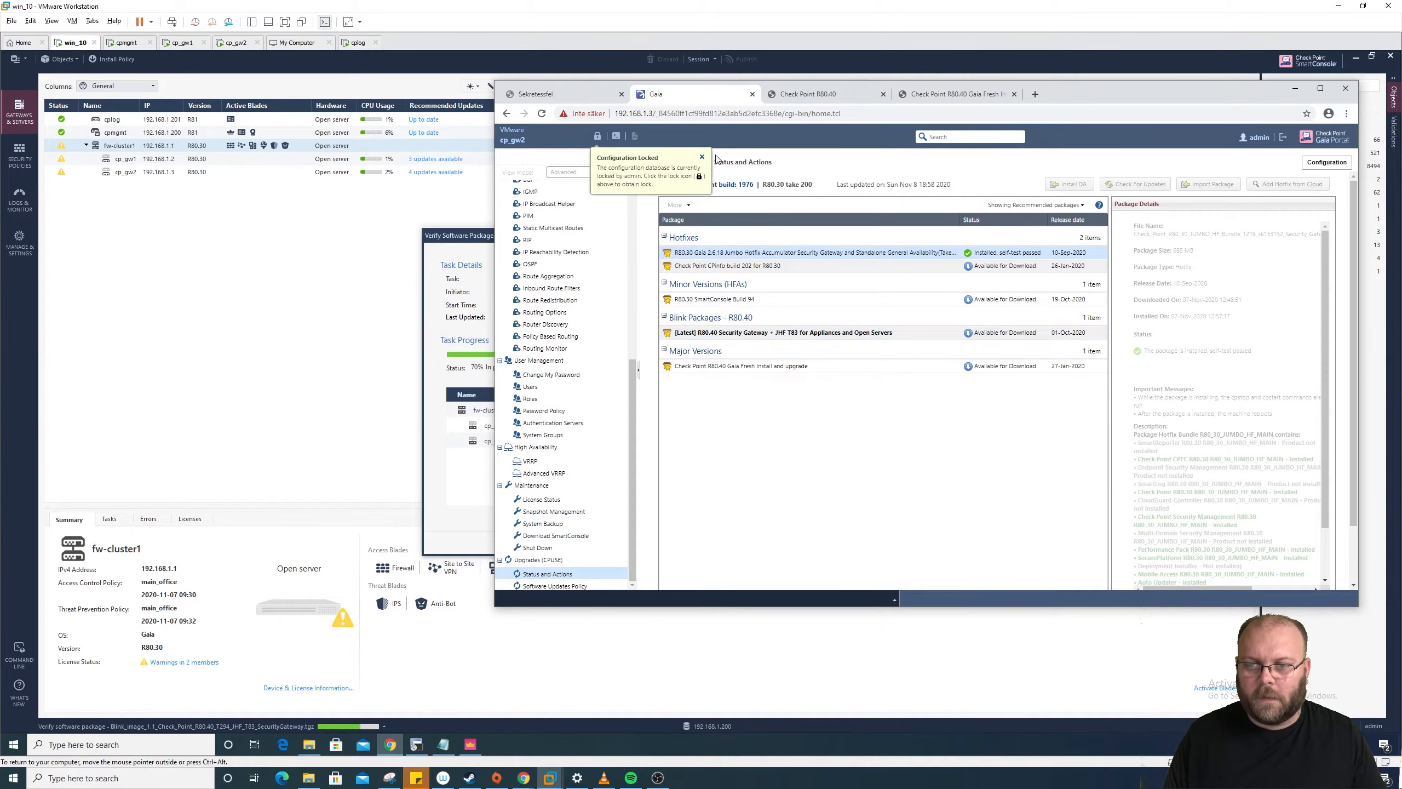
left_click(702, 157)
mouse_move(1070, 98)
left_mouse_down()
mouse_move(1348, 114)
mouse_move(1025, 102)
mouse_move(1289, 92)
mouse_move(1401, 115)
mouse_move(1054, 82)
left_mouse_up()
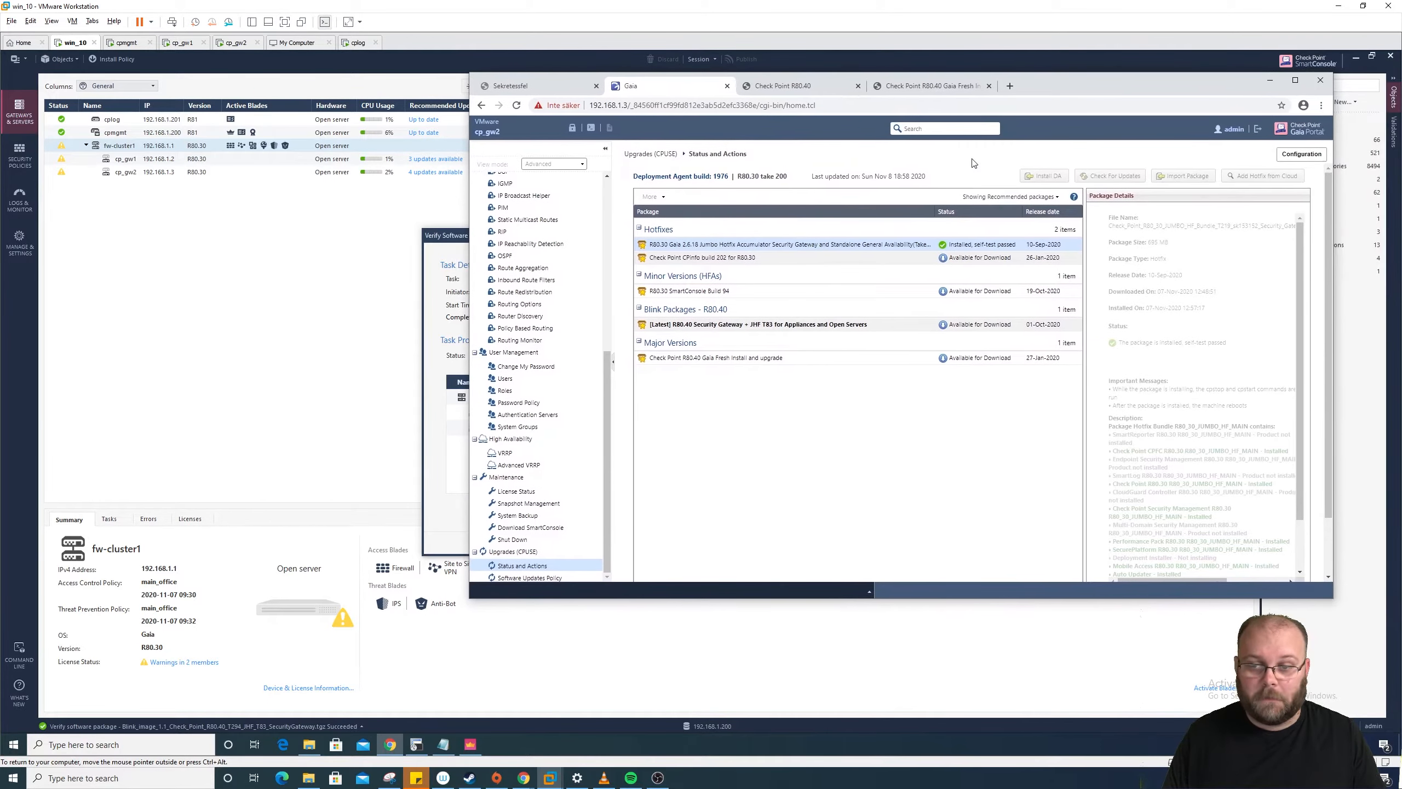
Step: Set the package filter to Showing All packages, then minimize the Gaia Portal
left_click(976, 197)
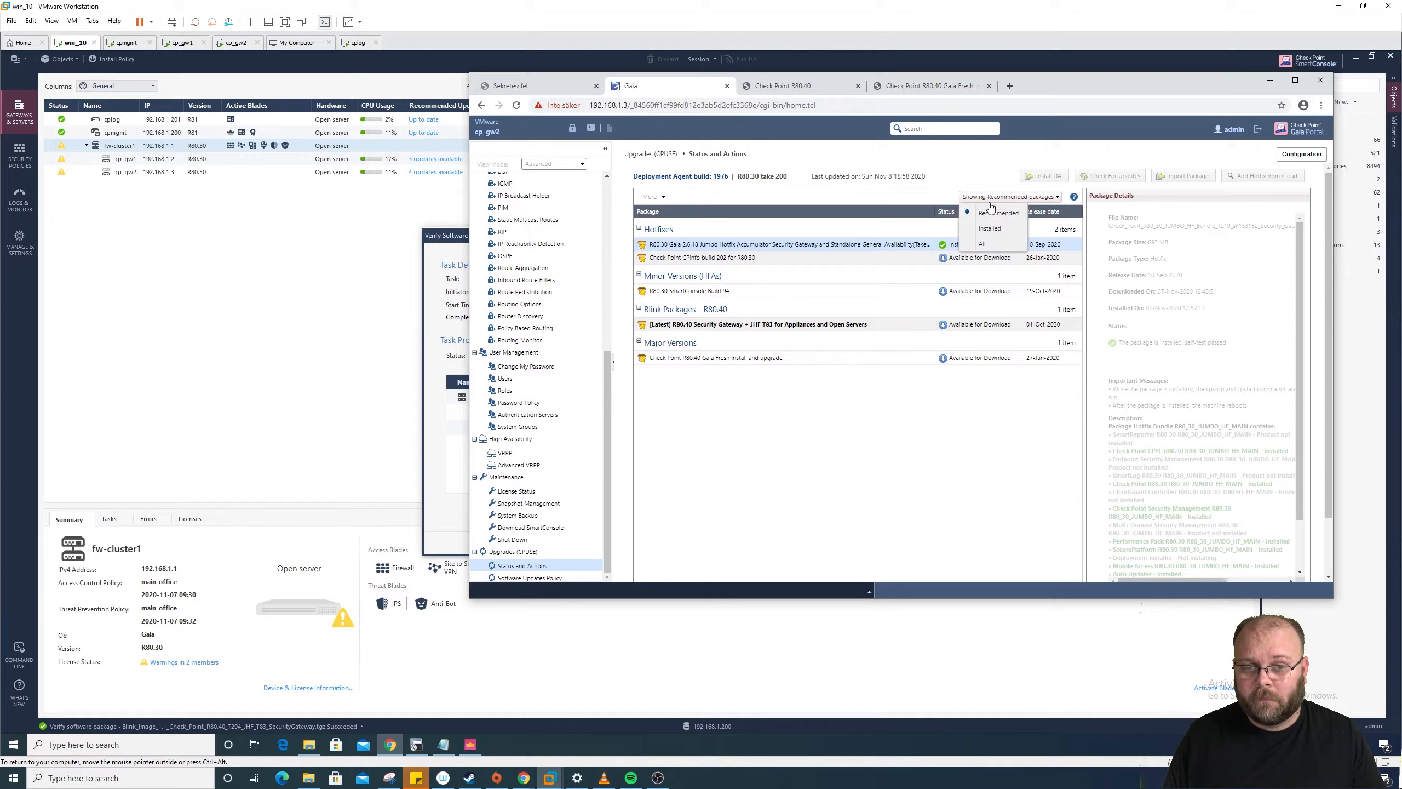
left_click(980, 245)
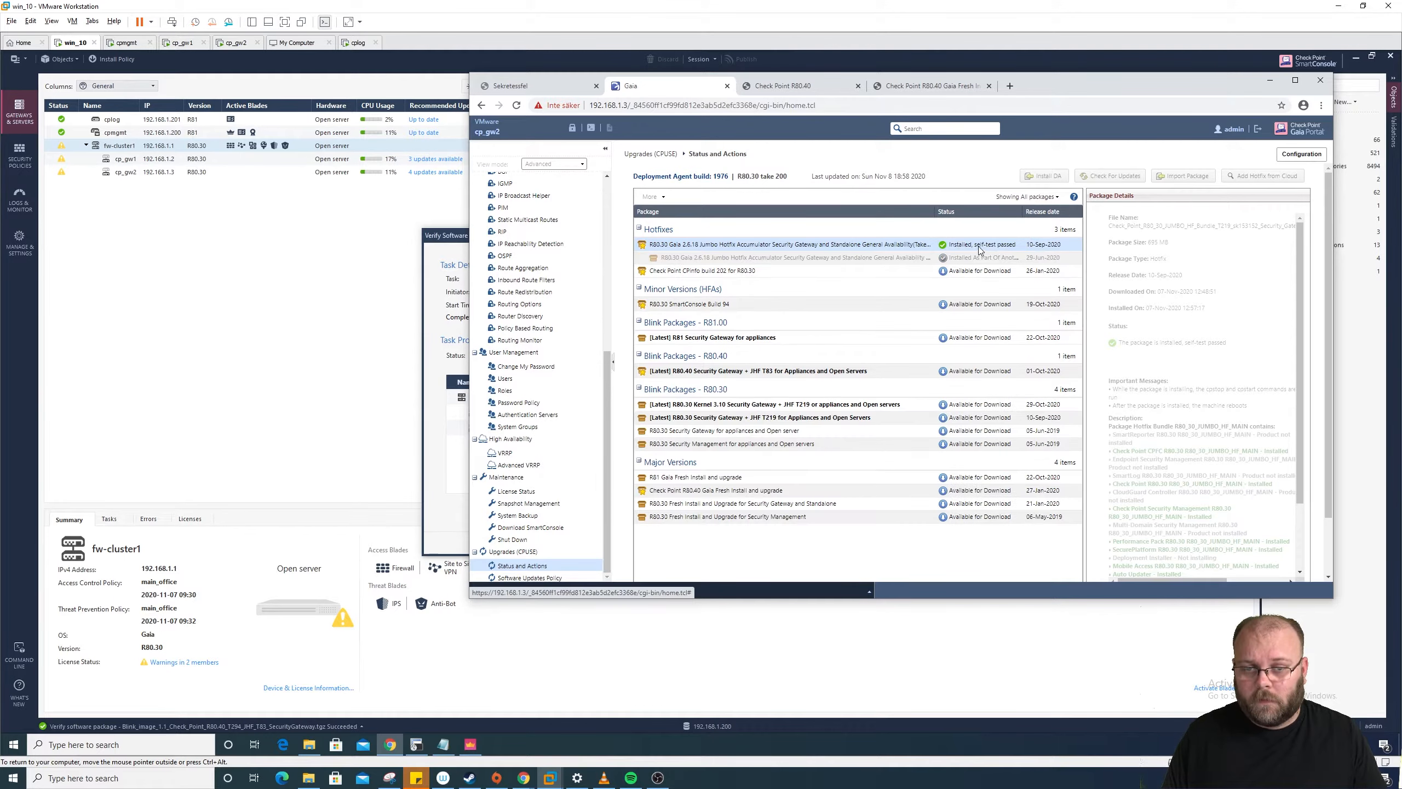
left_click(1268, 86)
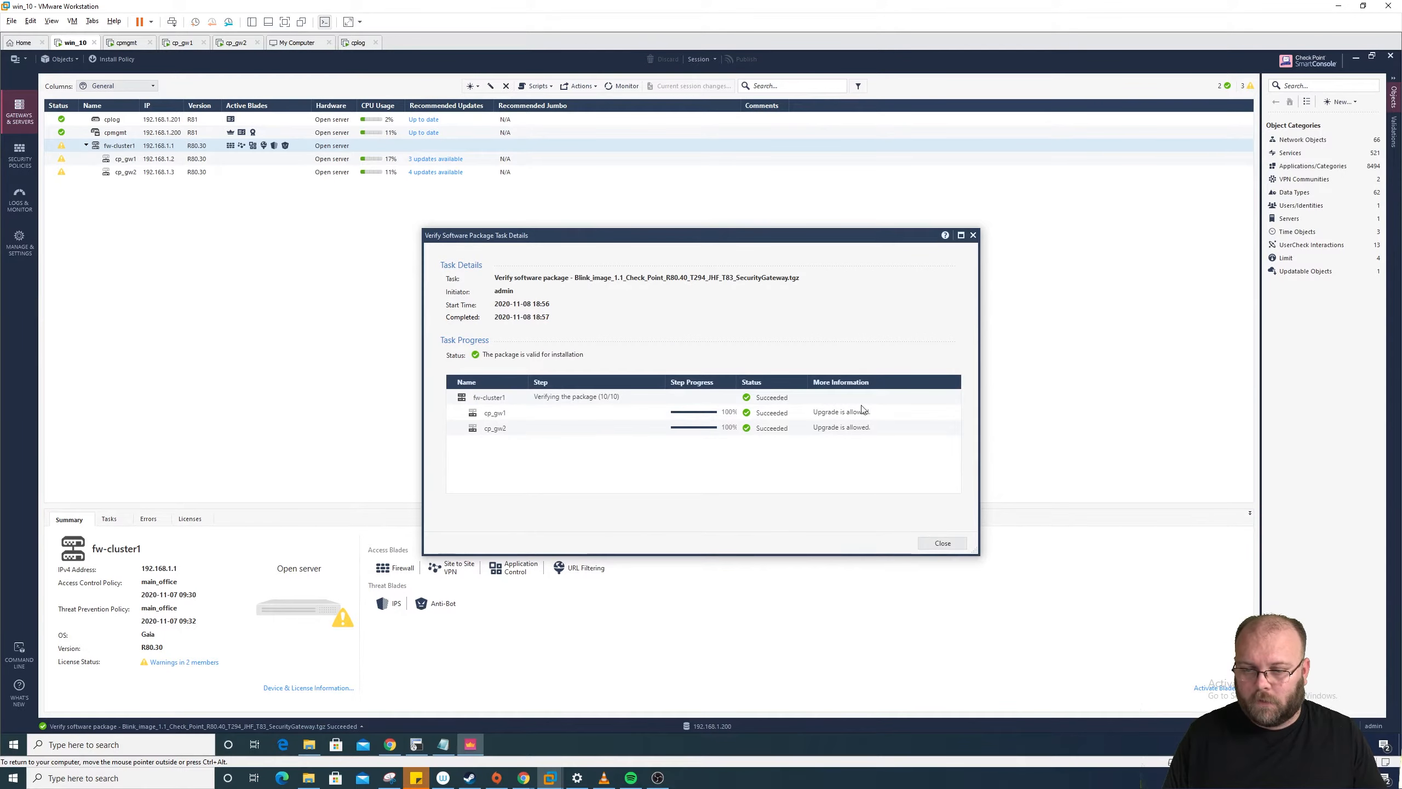
Step: Version-upgrade fw-cluster1 with the R80.40 Blink_image package and start its installation
left_click(941, 543)
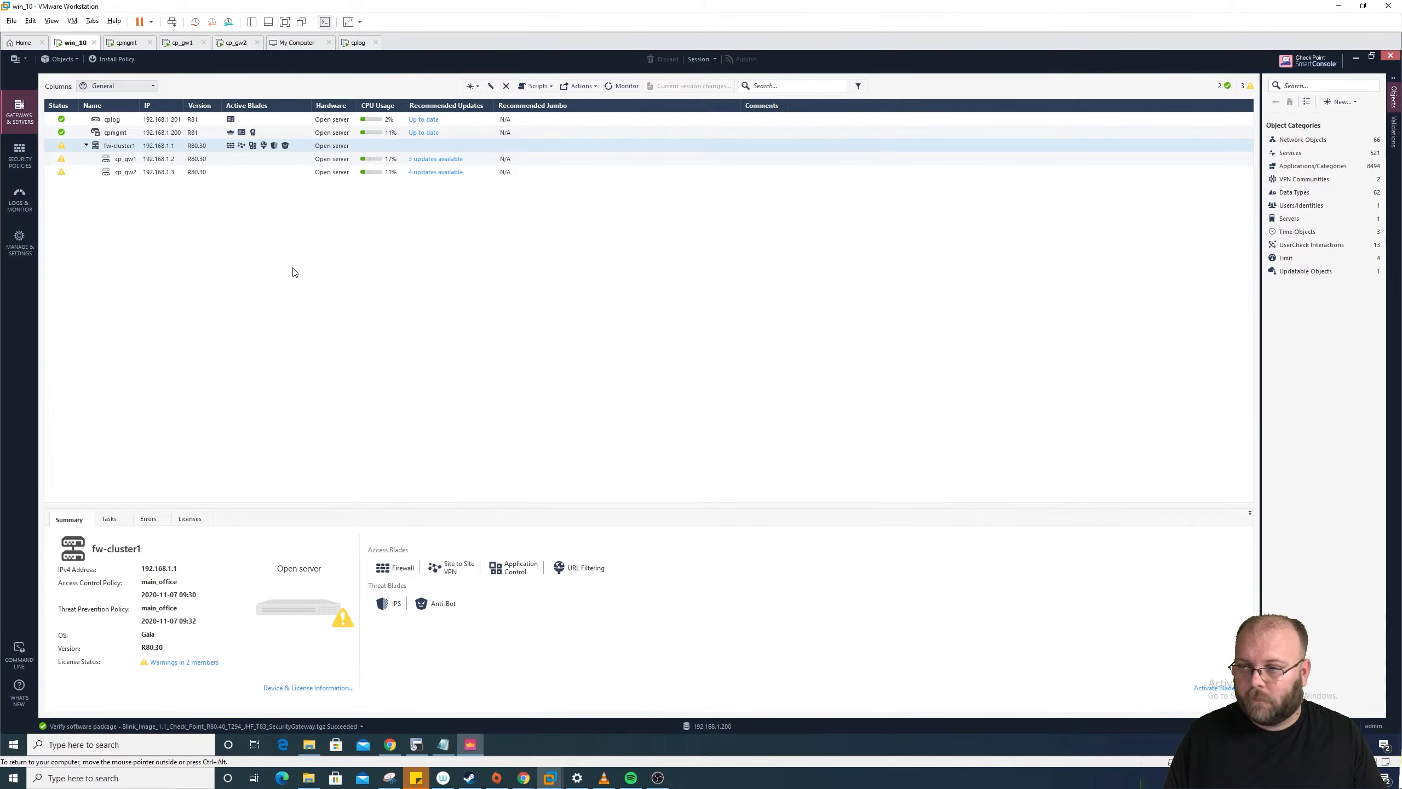
right_click(122, 152)
mouse_move(114, 175)
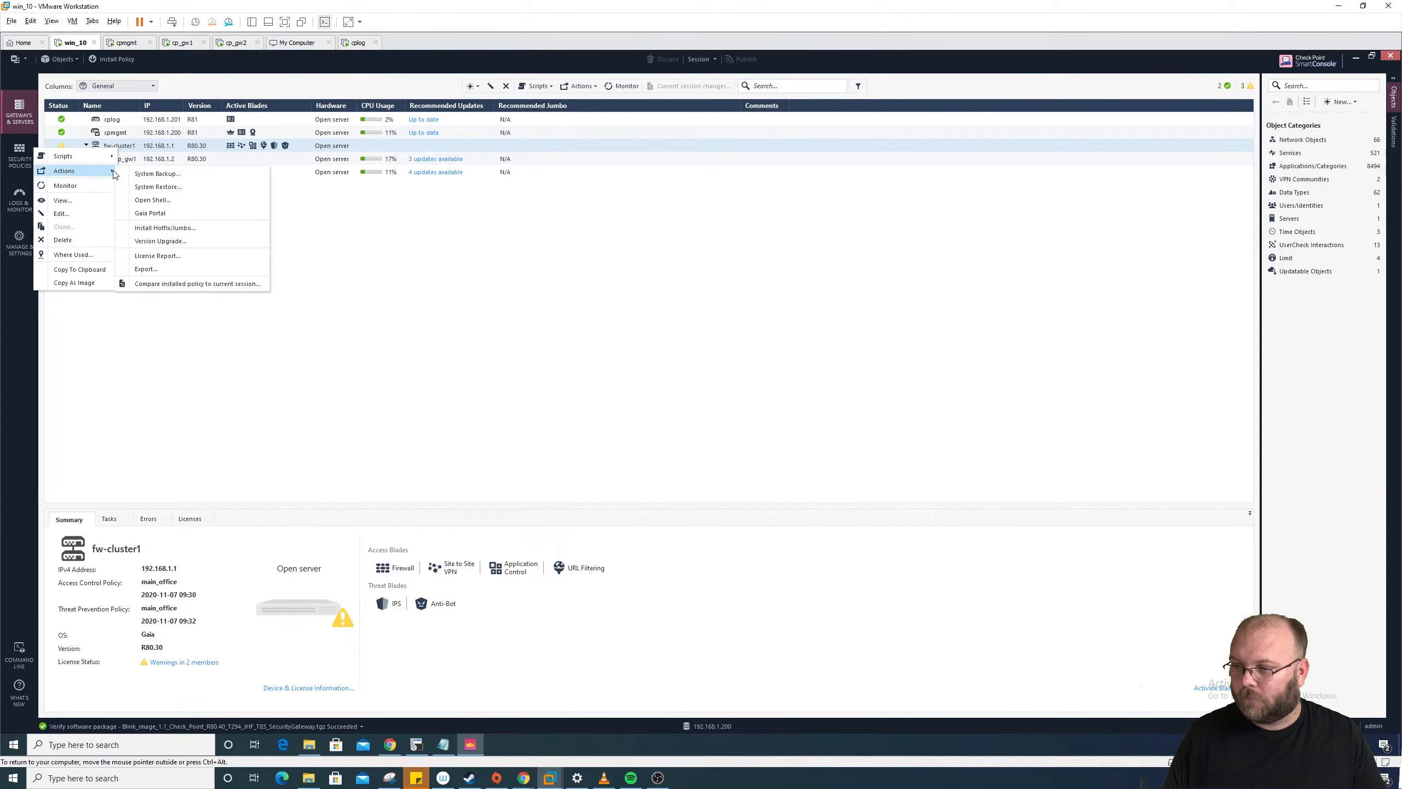
left_click(184, 243)
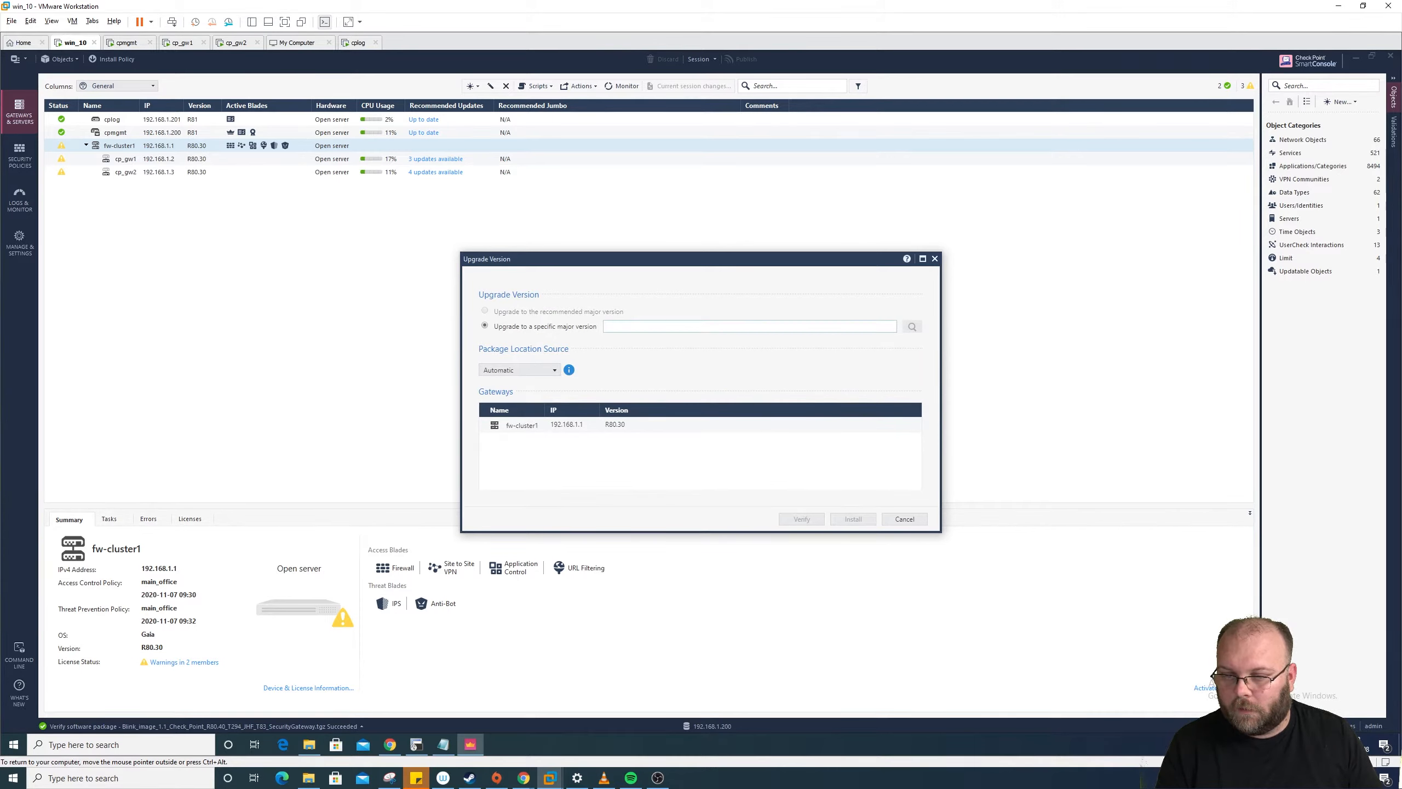
left_click(855, 327)
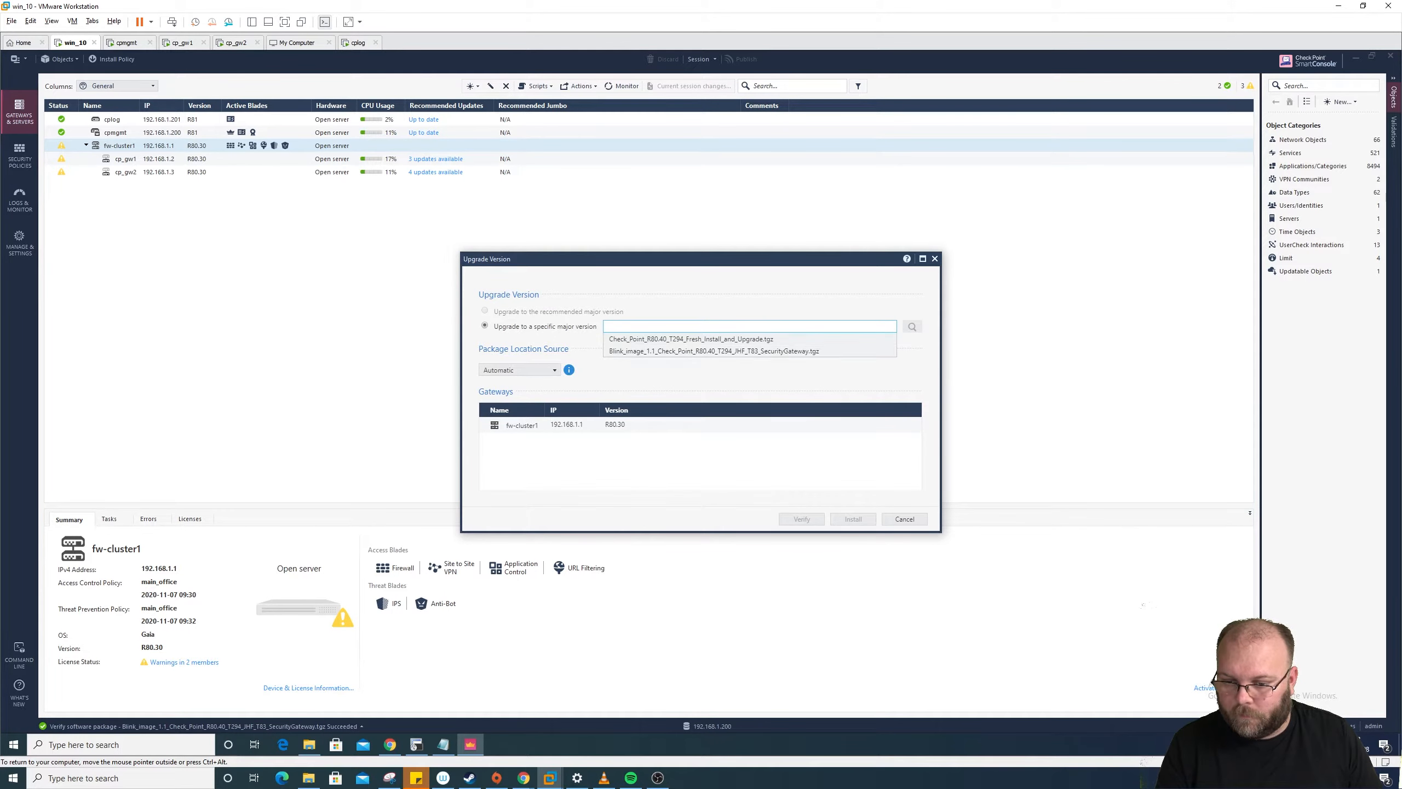
left_click(764, 351)
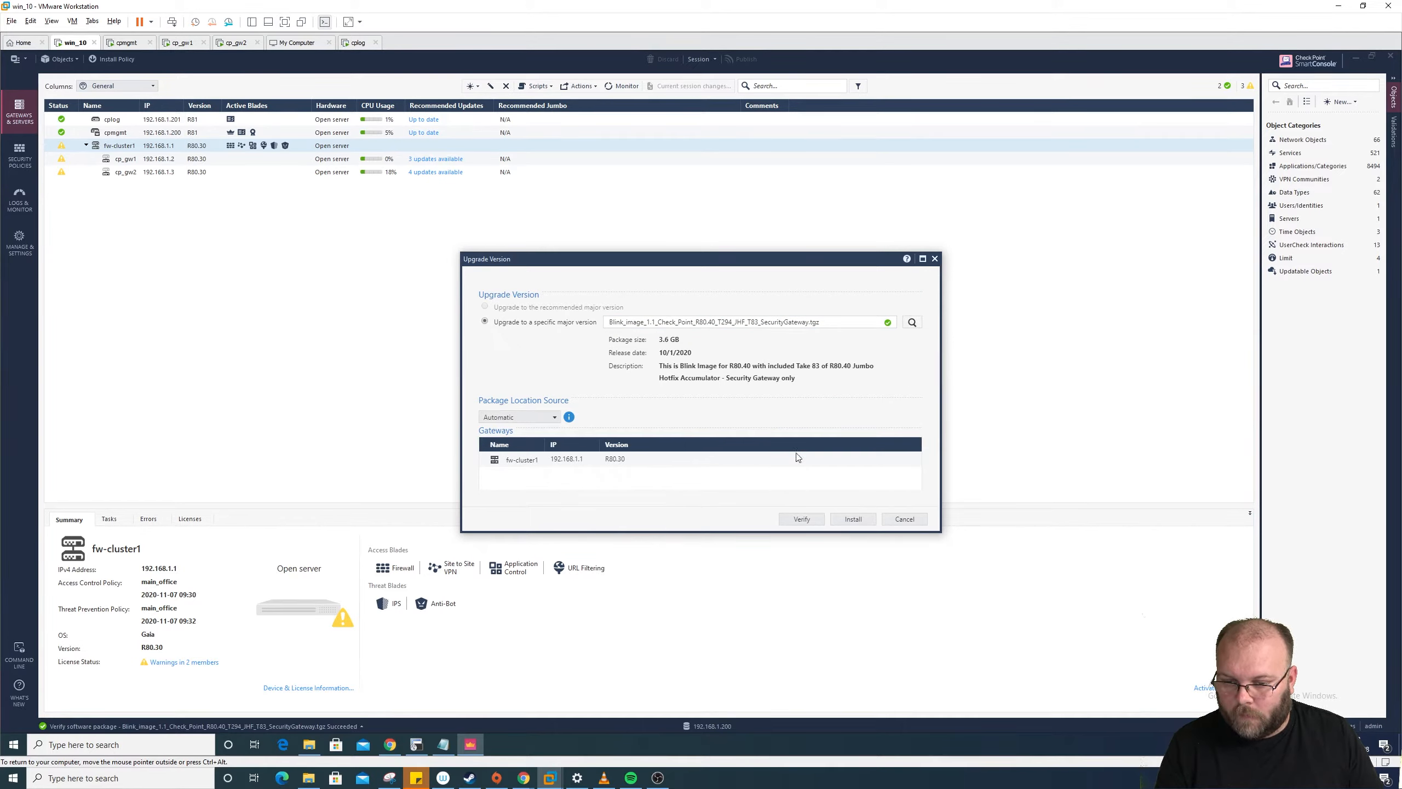
left_click(855, 520)
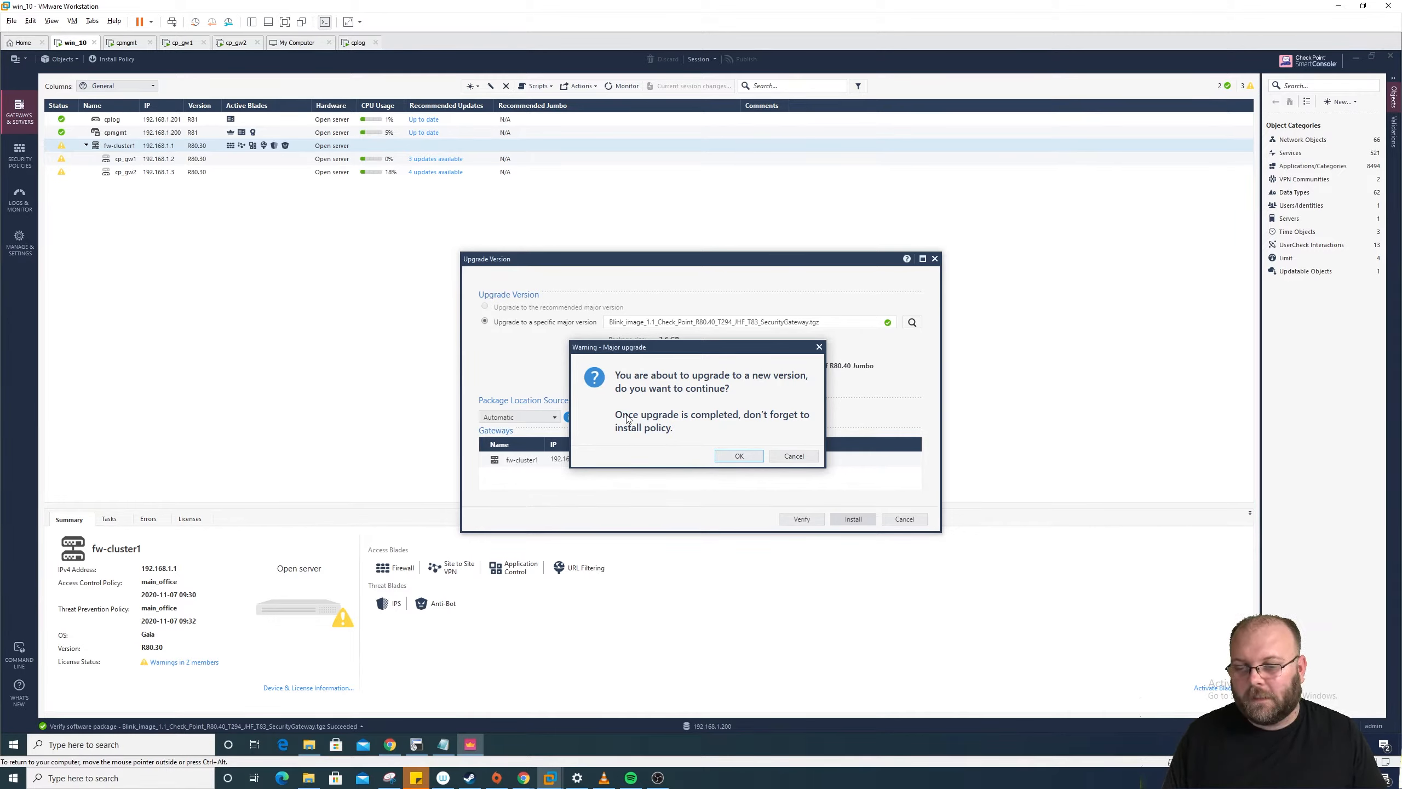
Step: Confirm the major upgrade warning and check the fw-cluster1 upgrade in Recent Tasks
left_click(740, 457)
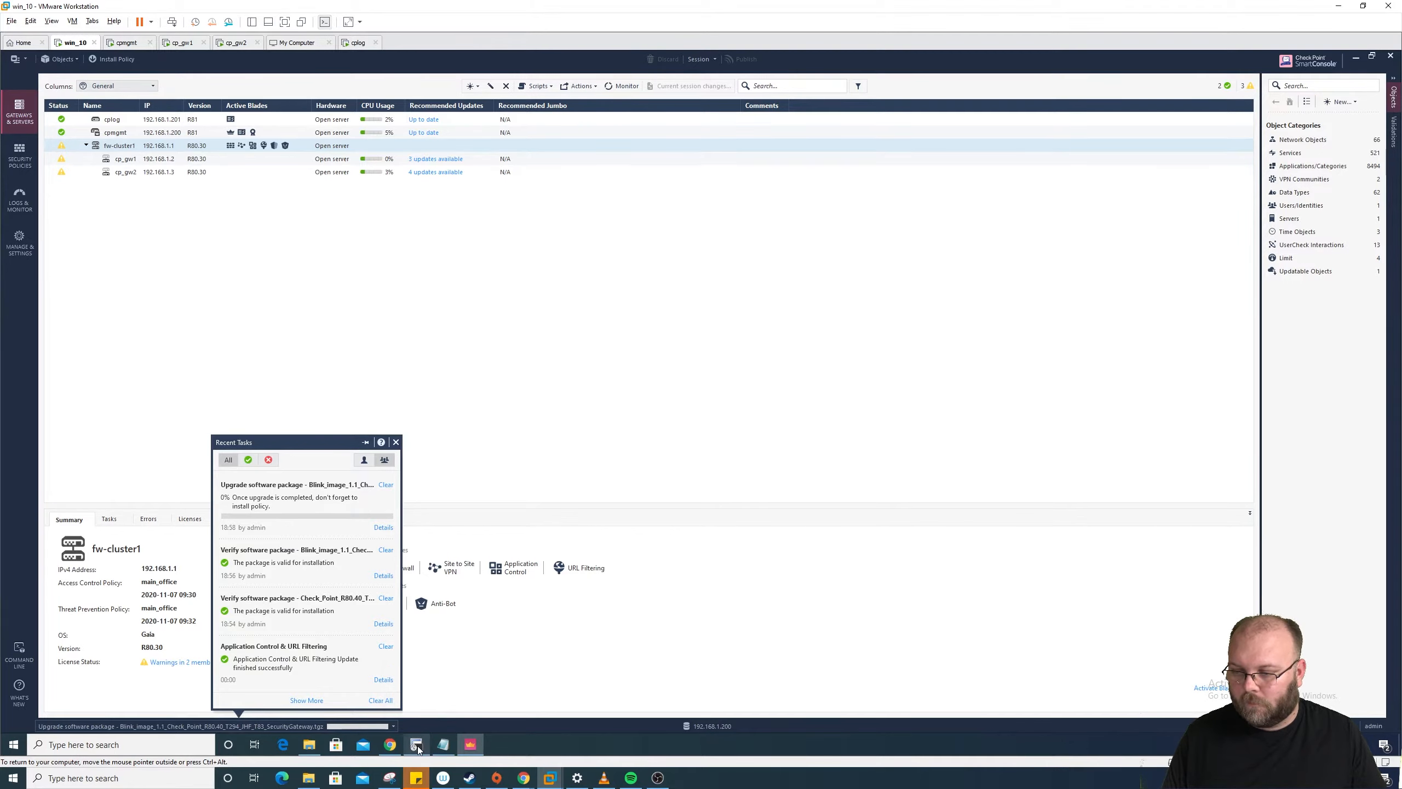
mouse_move(418, 745)
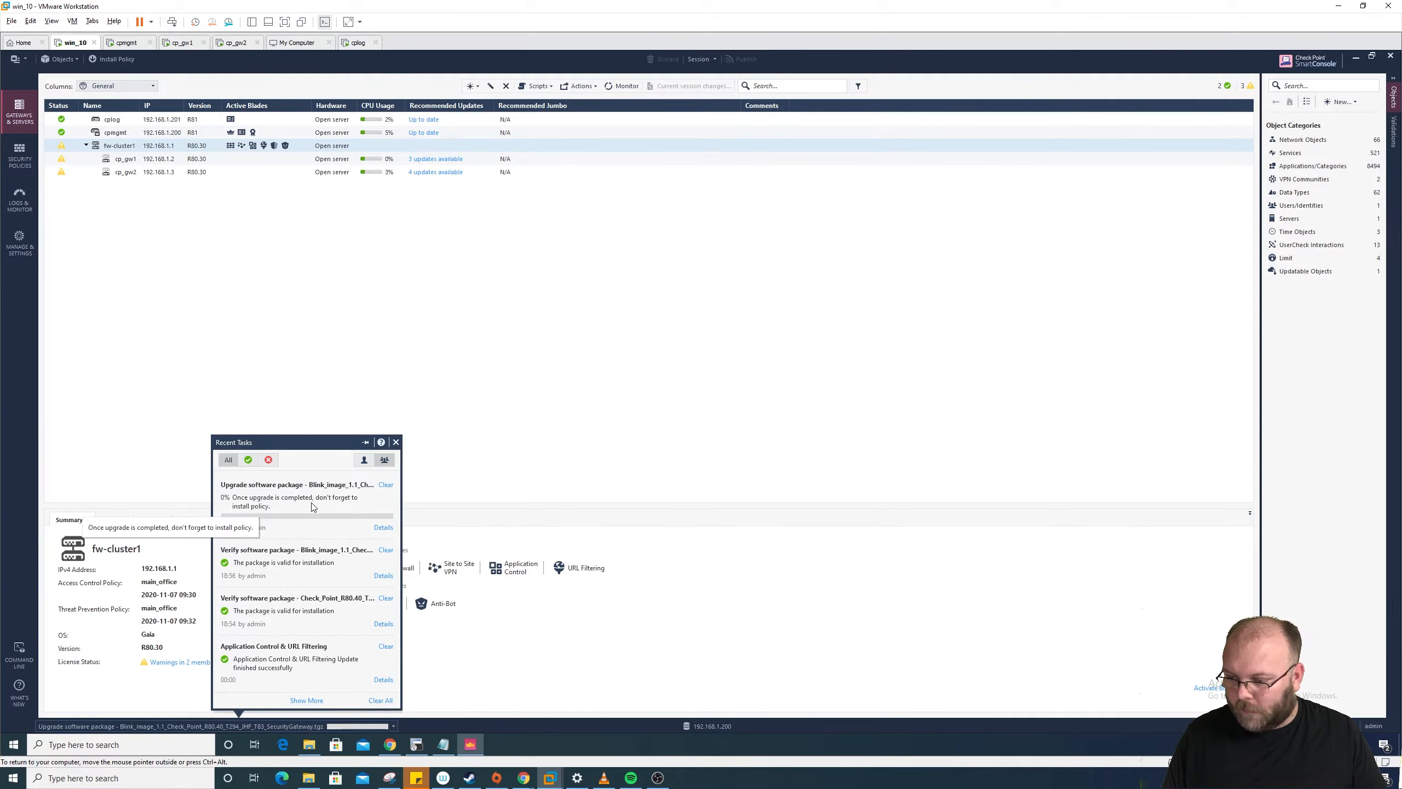
left_click(237, 726)
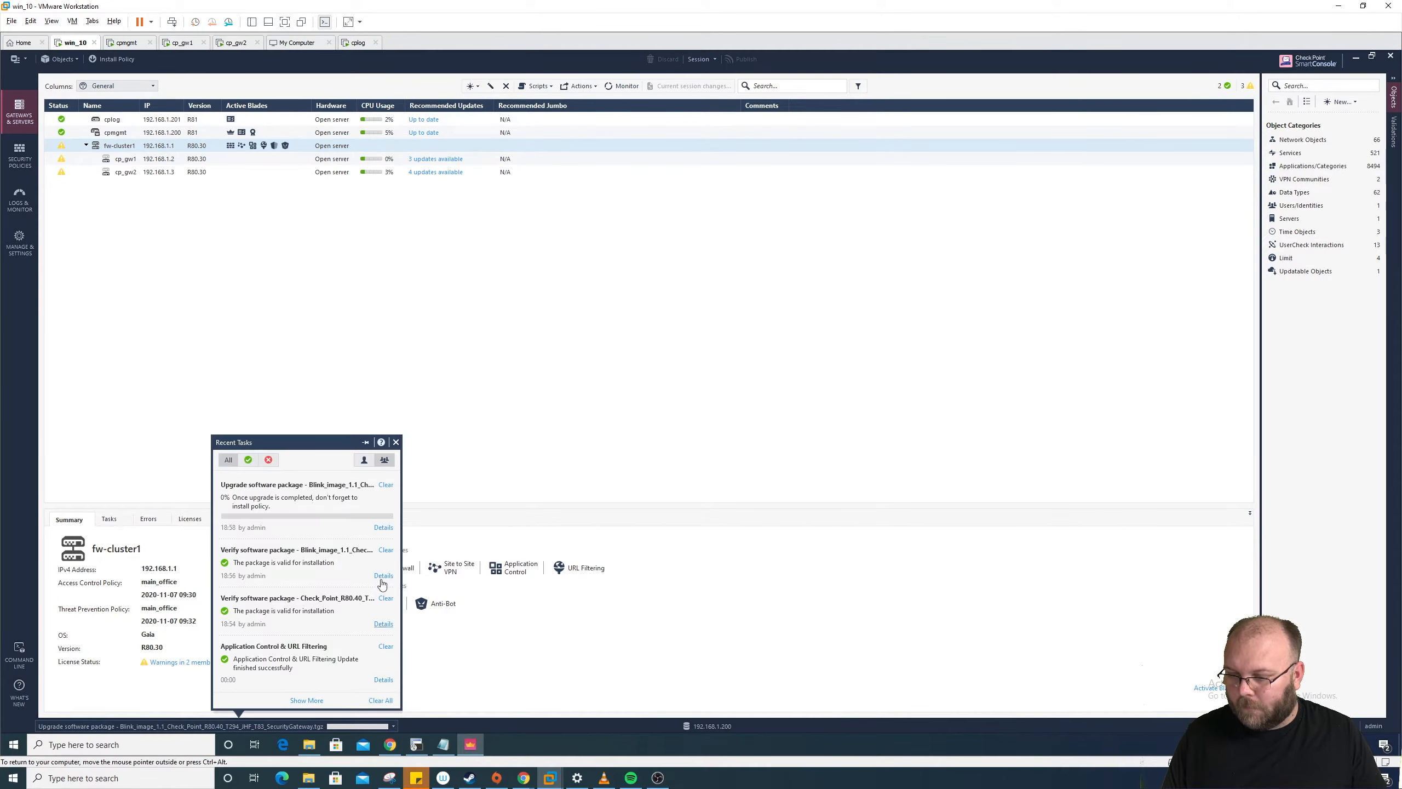
Step: Open the upgrade task's details and arrange them over a resized, restored SmartConsole window
left_click(383, 527)
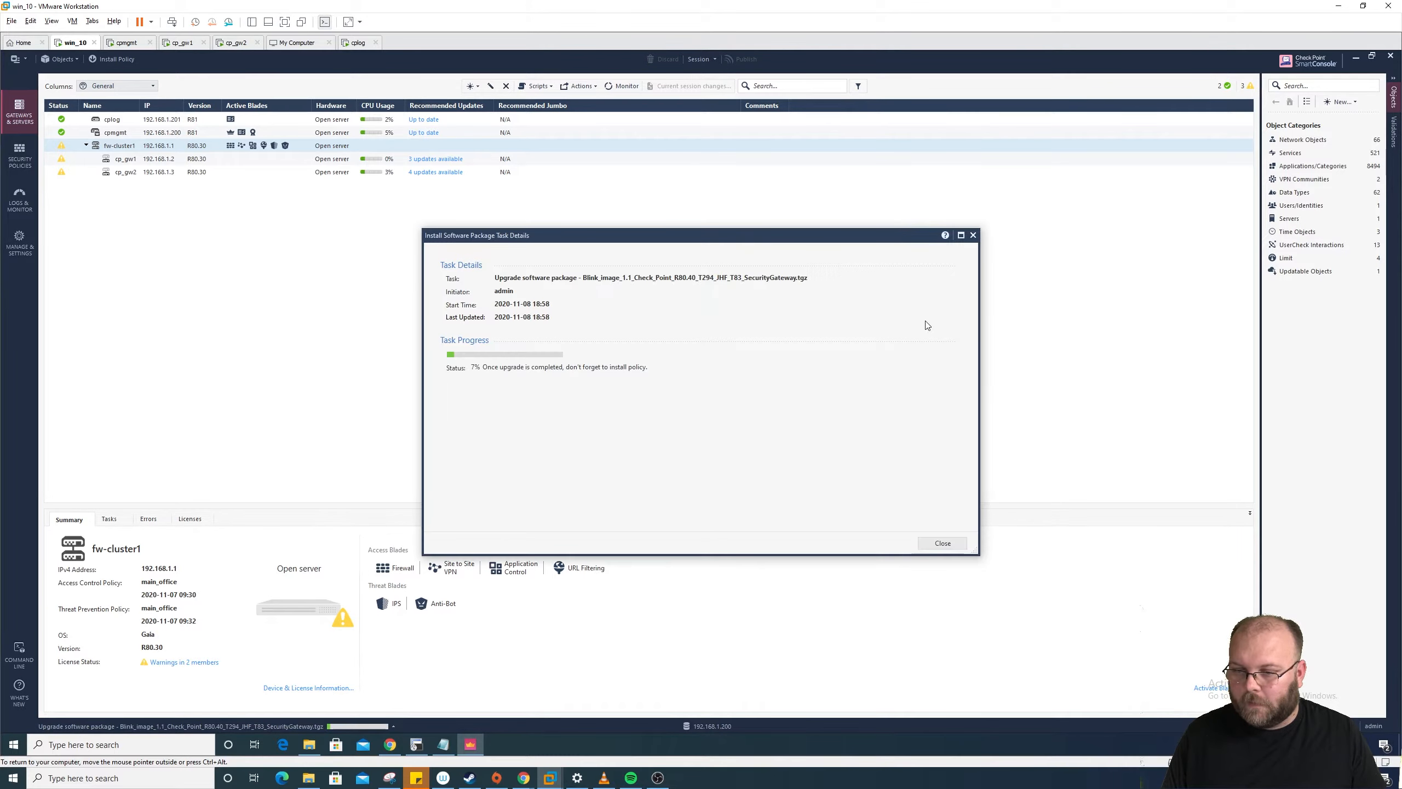
left_click_drag(831, 245, 493, 177)
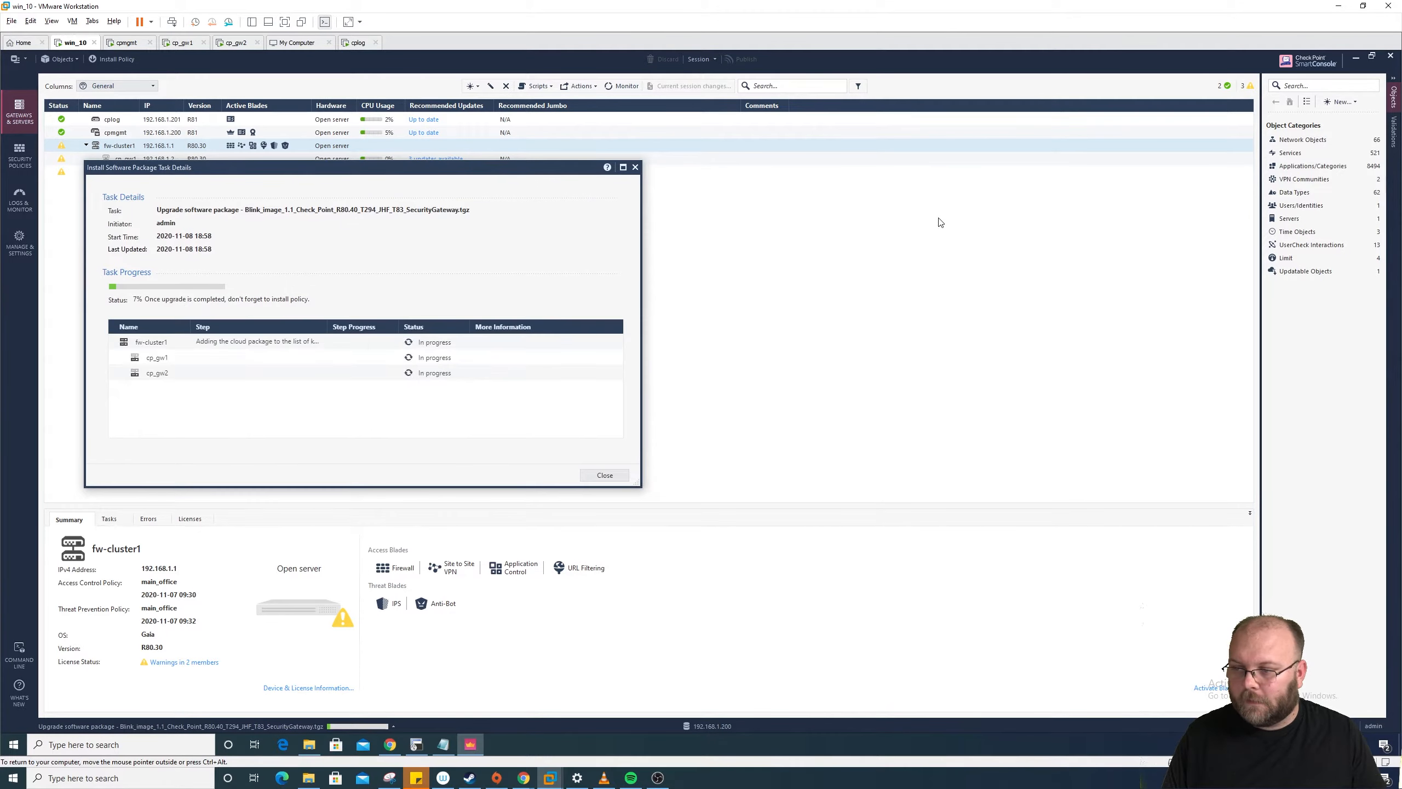
left_click(1374, 56)
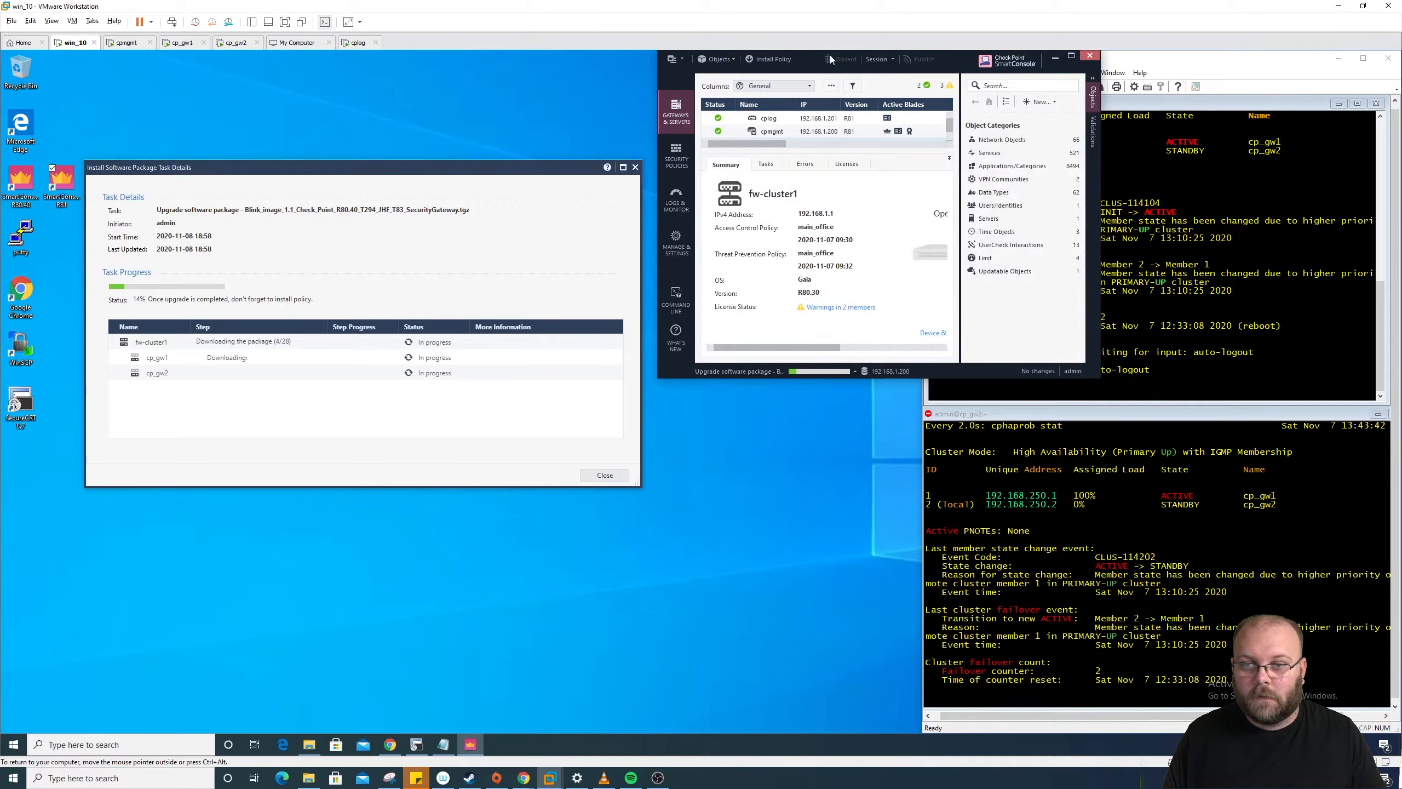
left_click_drag(831, 55, 156, 59)
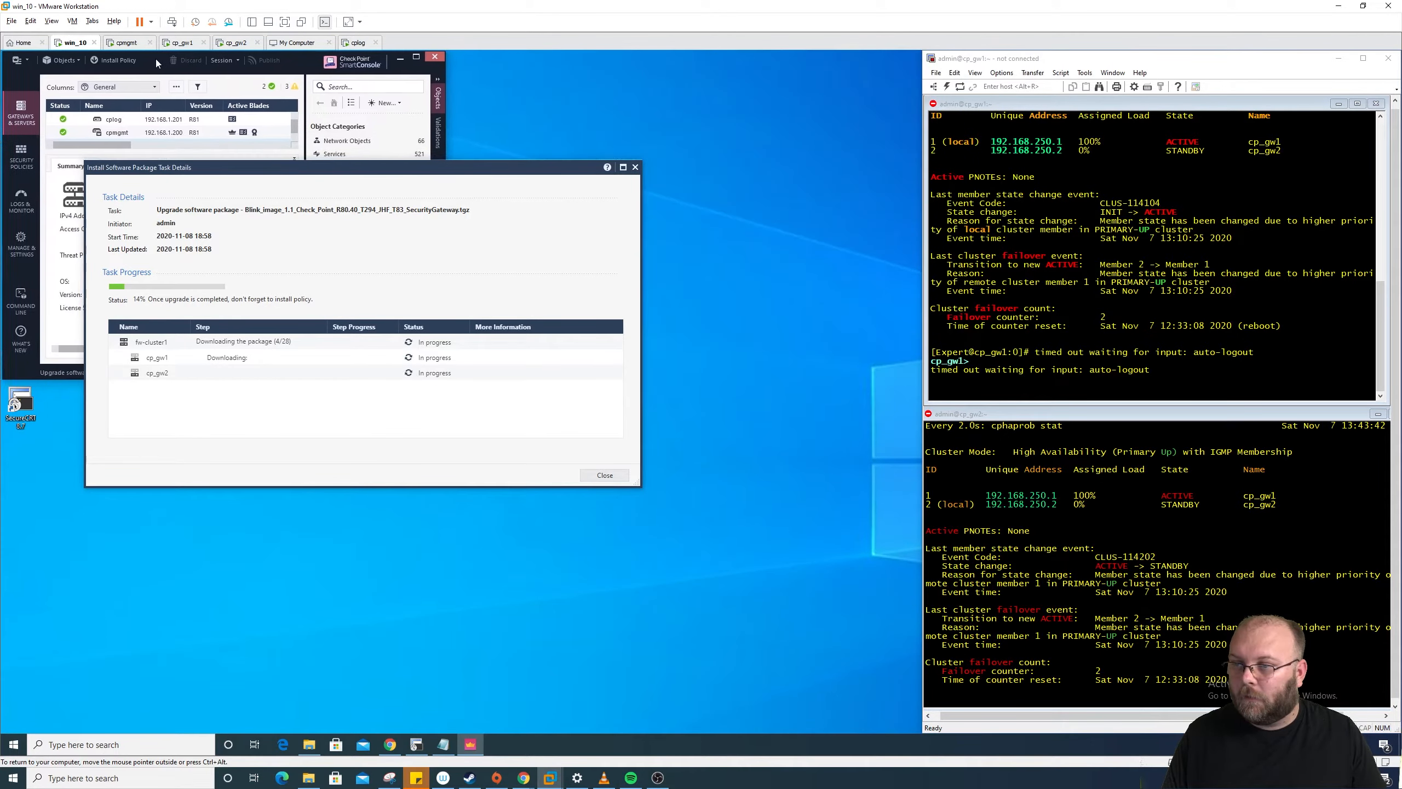
left_click_drag(499, 175, 758, 100)
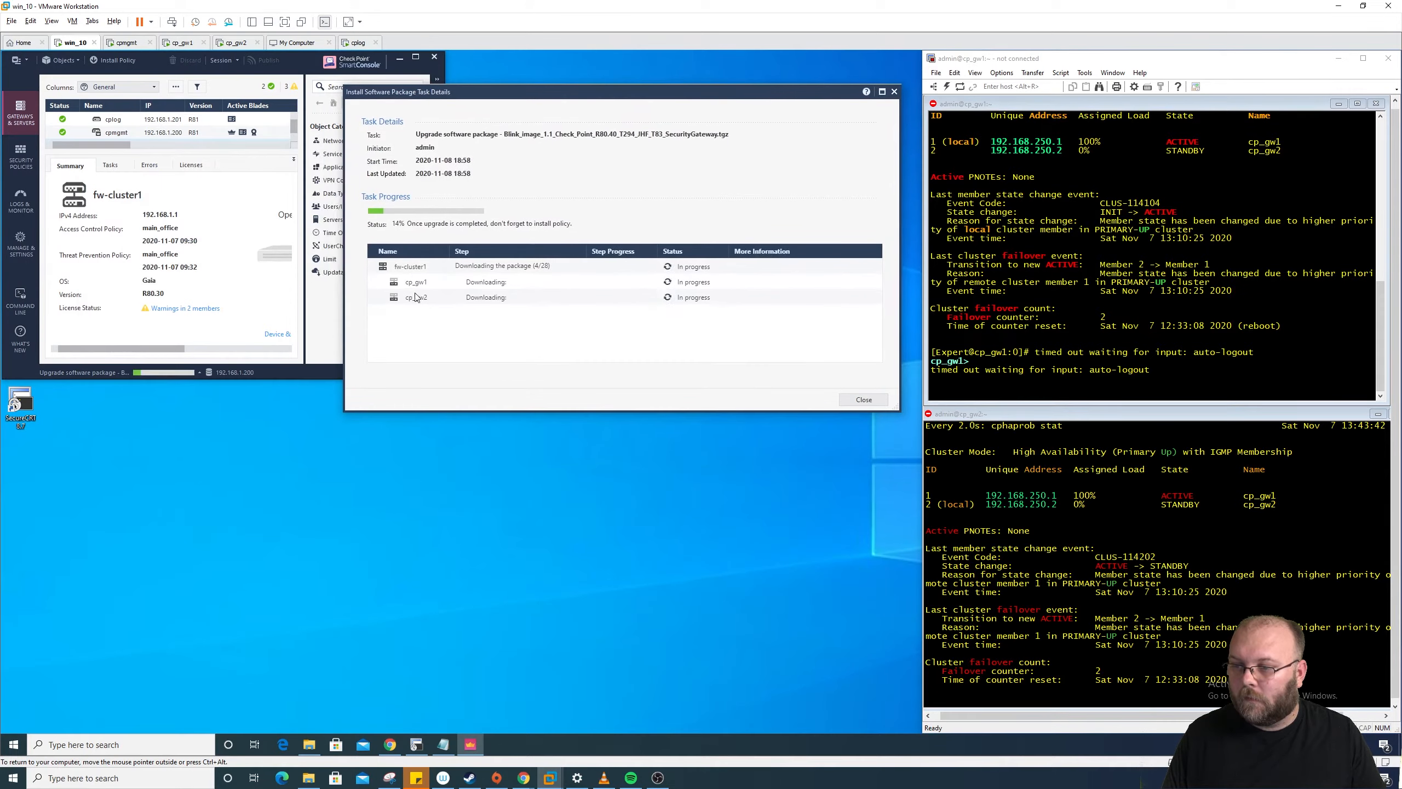
left_click_drag(588, 93, 867, 91)
left_click_drag(445, 378, 908, 735)
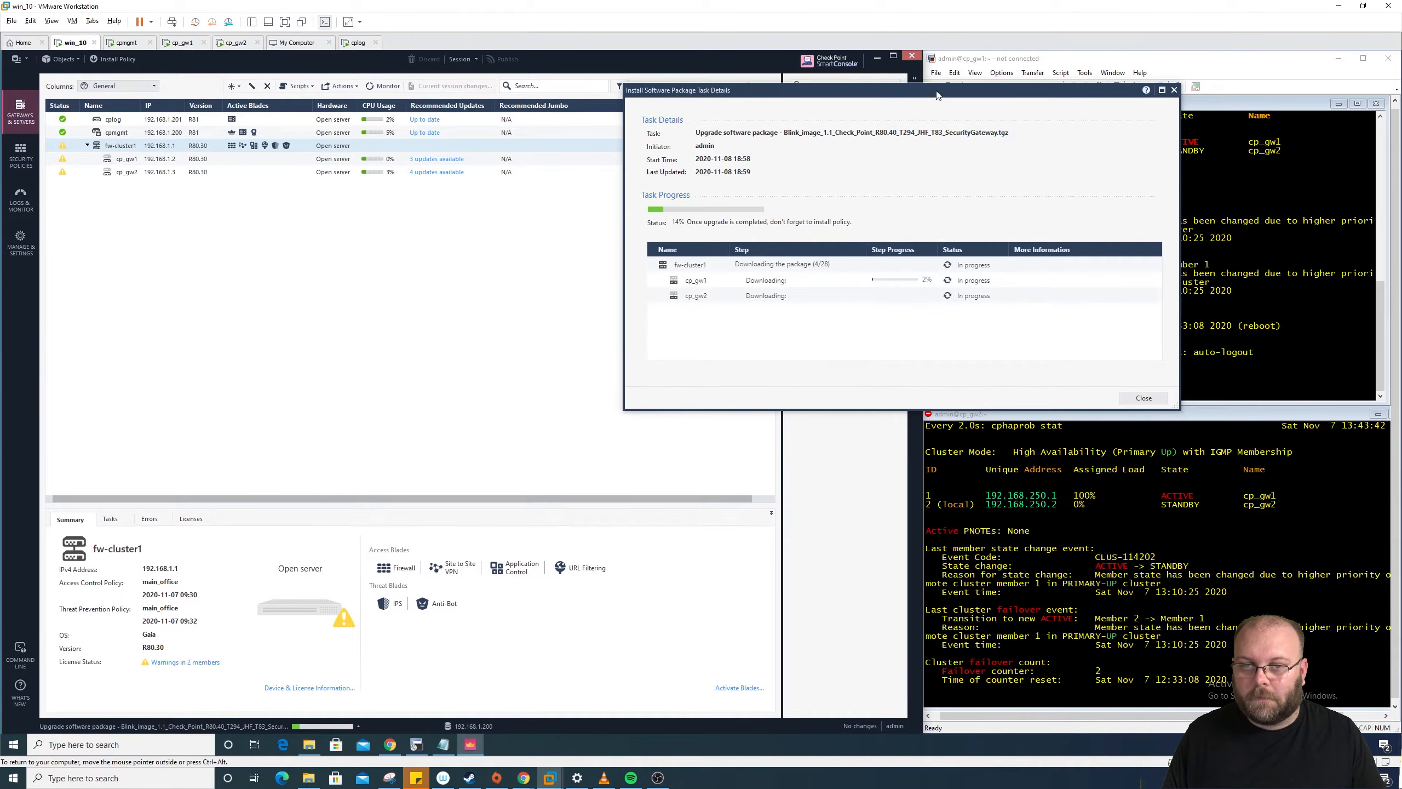
left_click_drag(937, 95, 468, 182)
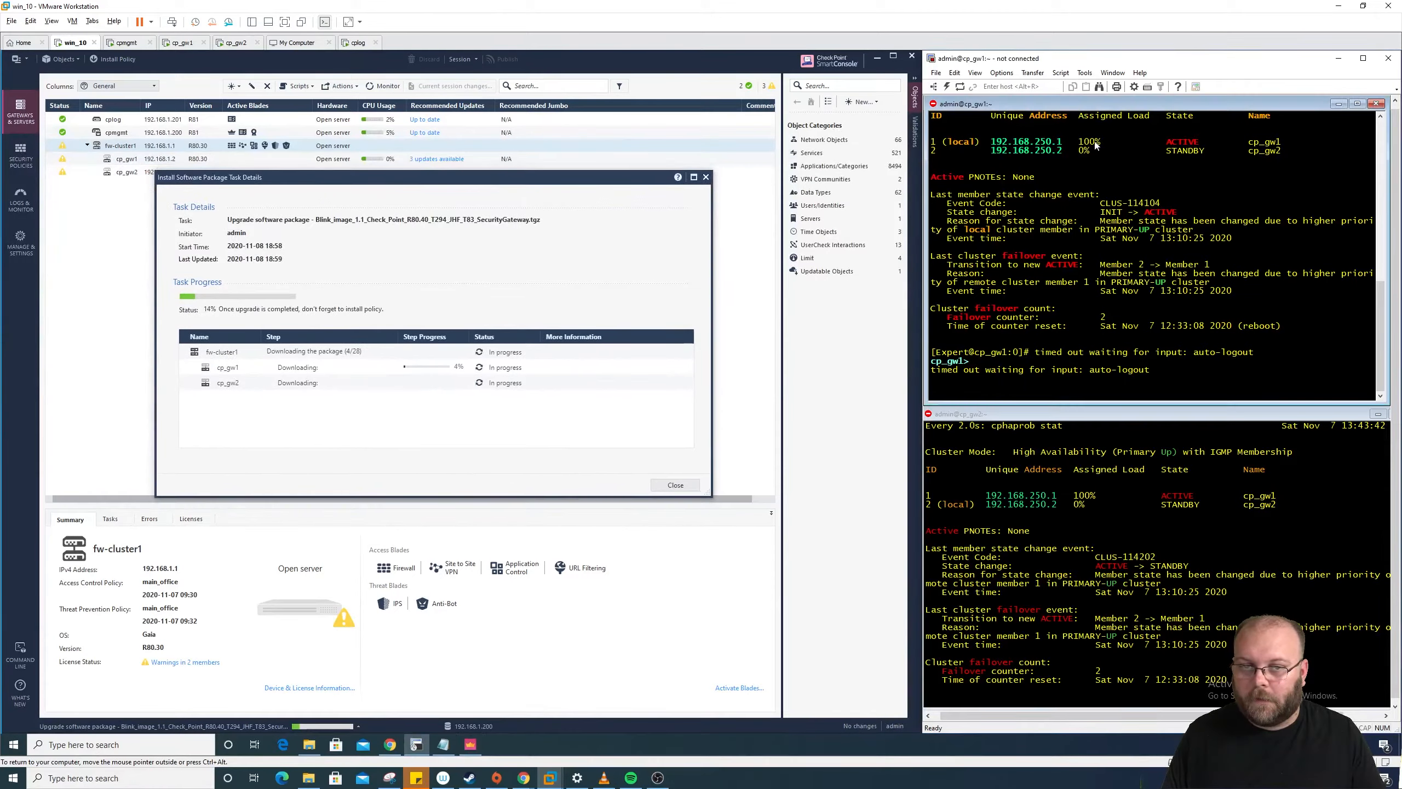
Step: Reconnect cp_gw1 as admin and start a live cluster status watch on it
right_click(940, 105)
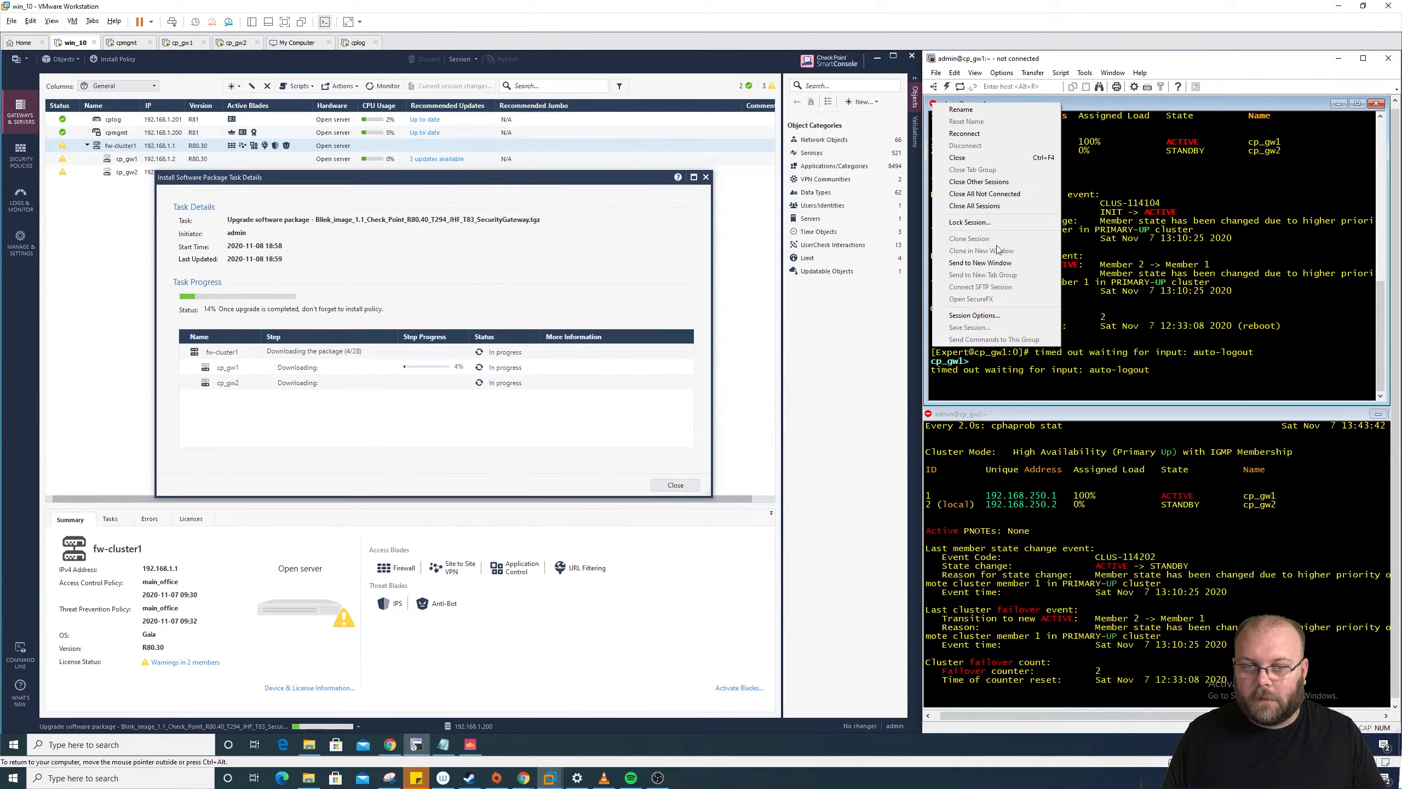
left_click(965, 133)
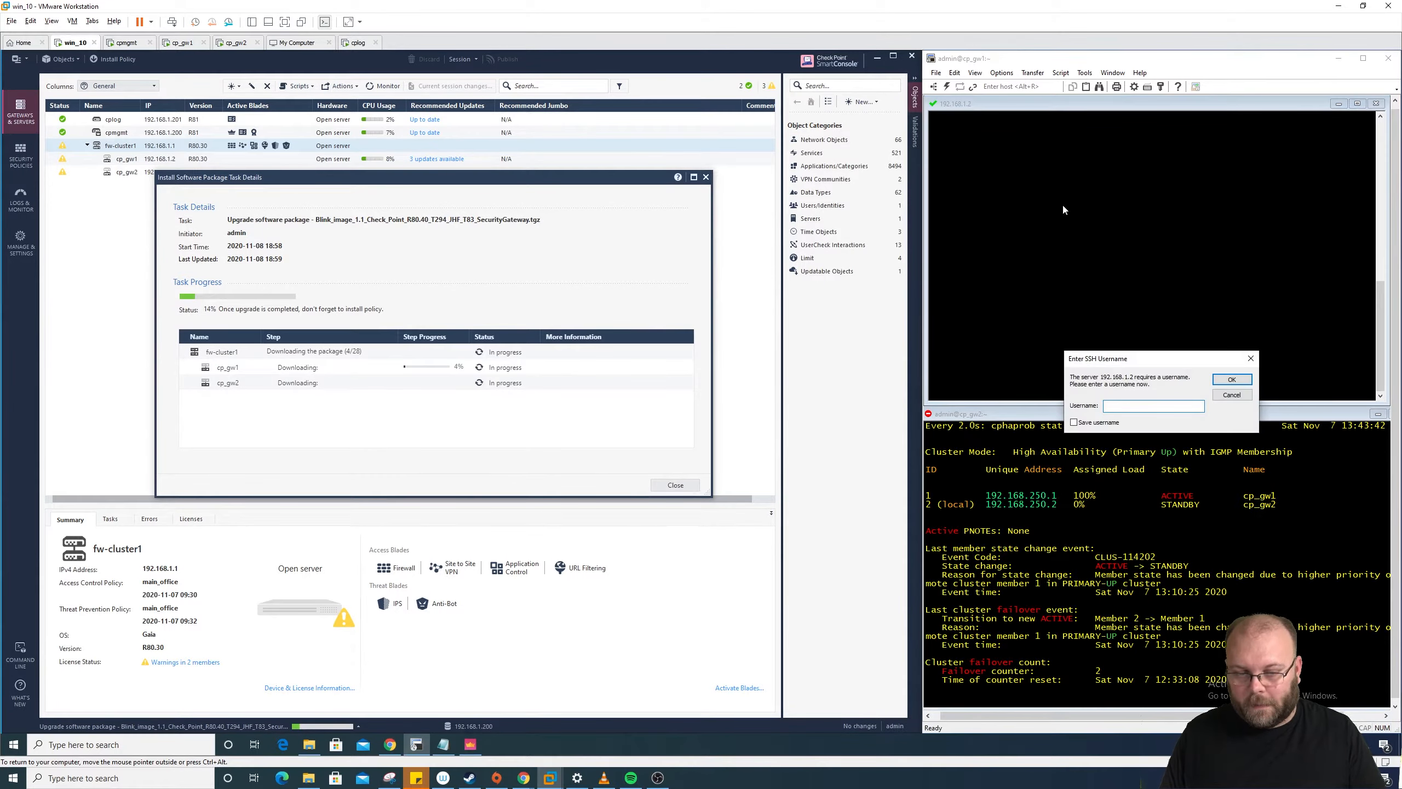
type("admin")
key("Return")
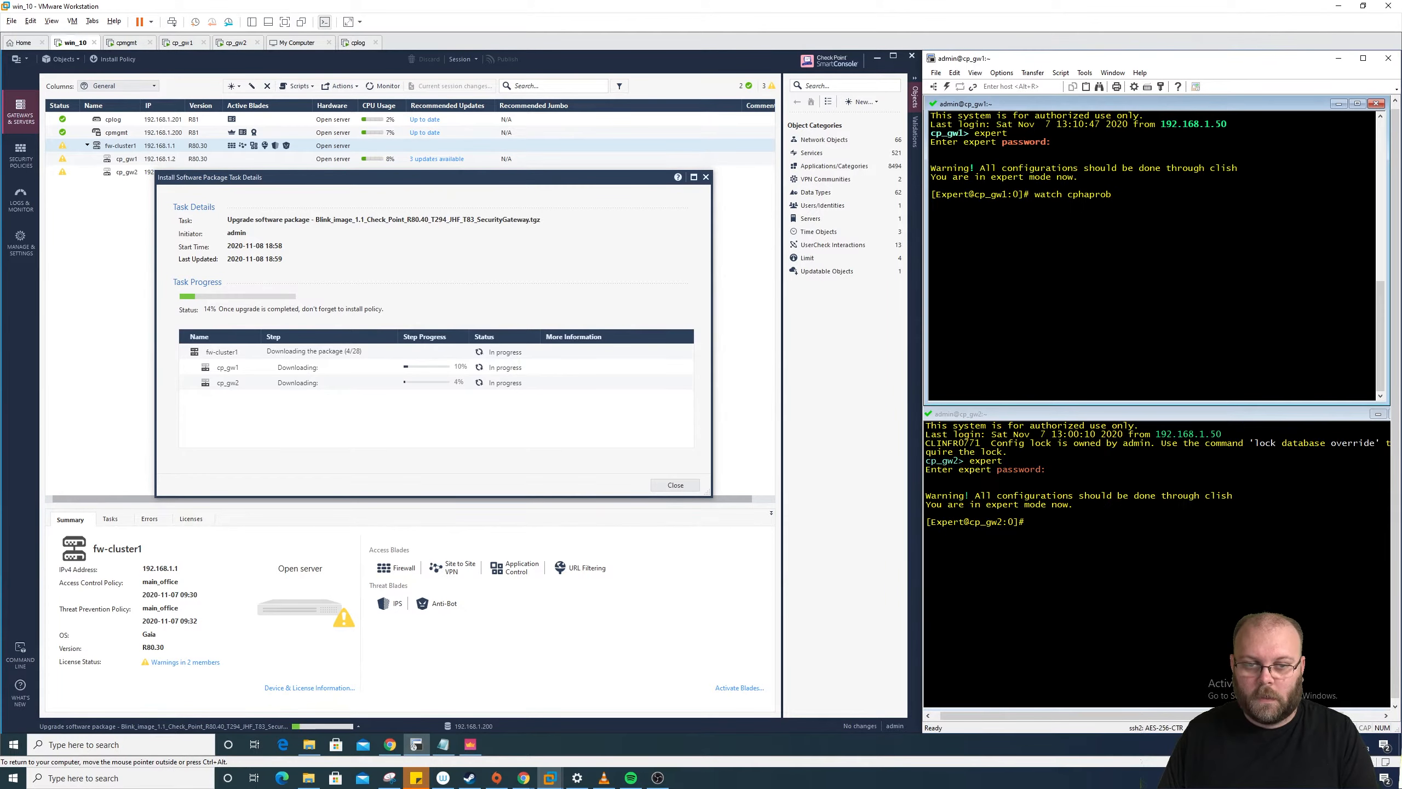
type("stat")
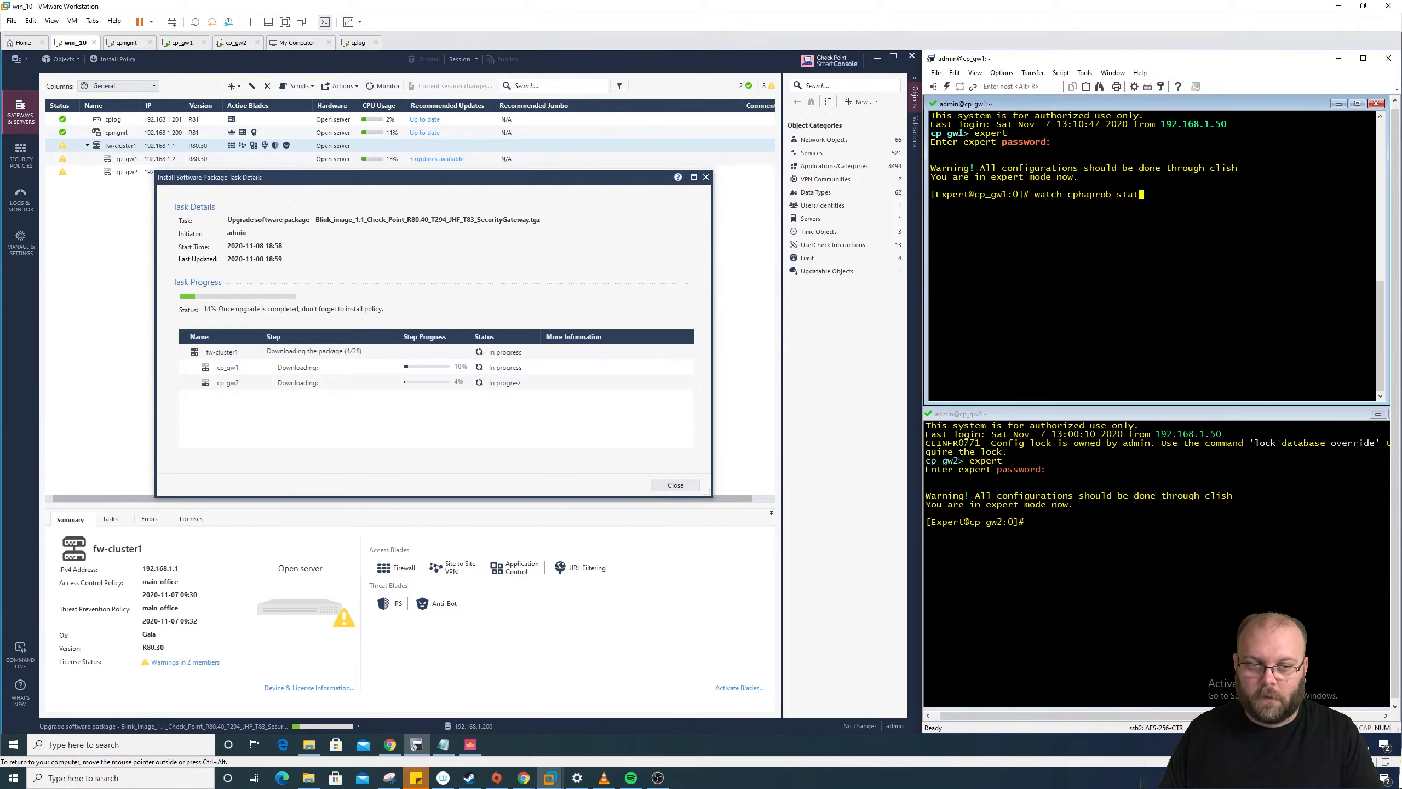
key("Return")
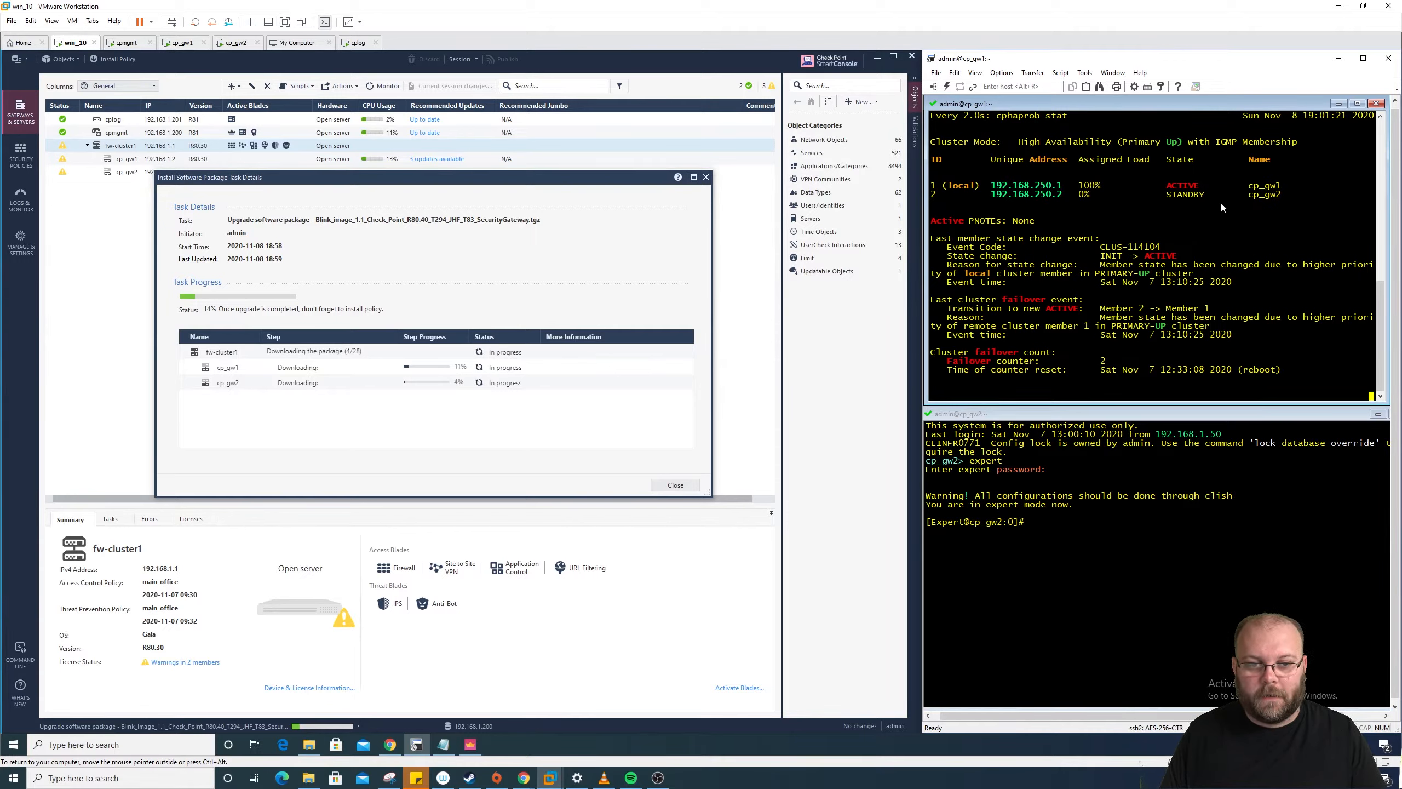
Step: Run 'watch cphaprob stat' on cp_gw2, then bring up the Gaia Portal upgrades page
left_click(1128, 506)
type("watch ")
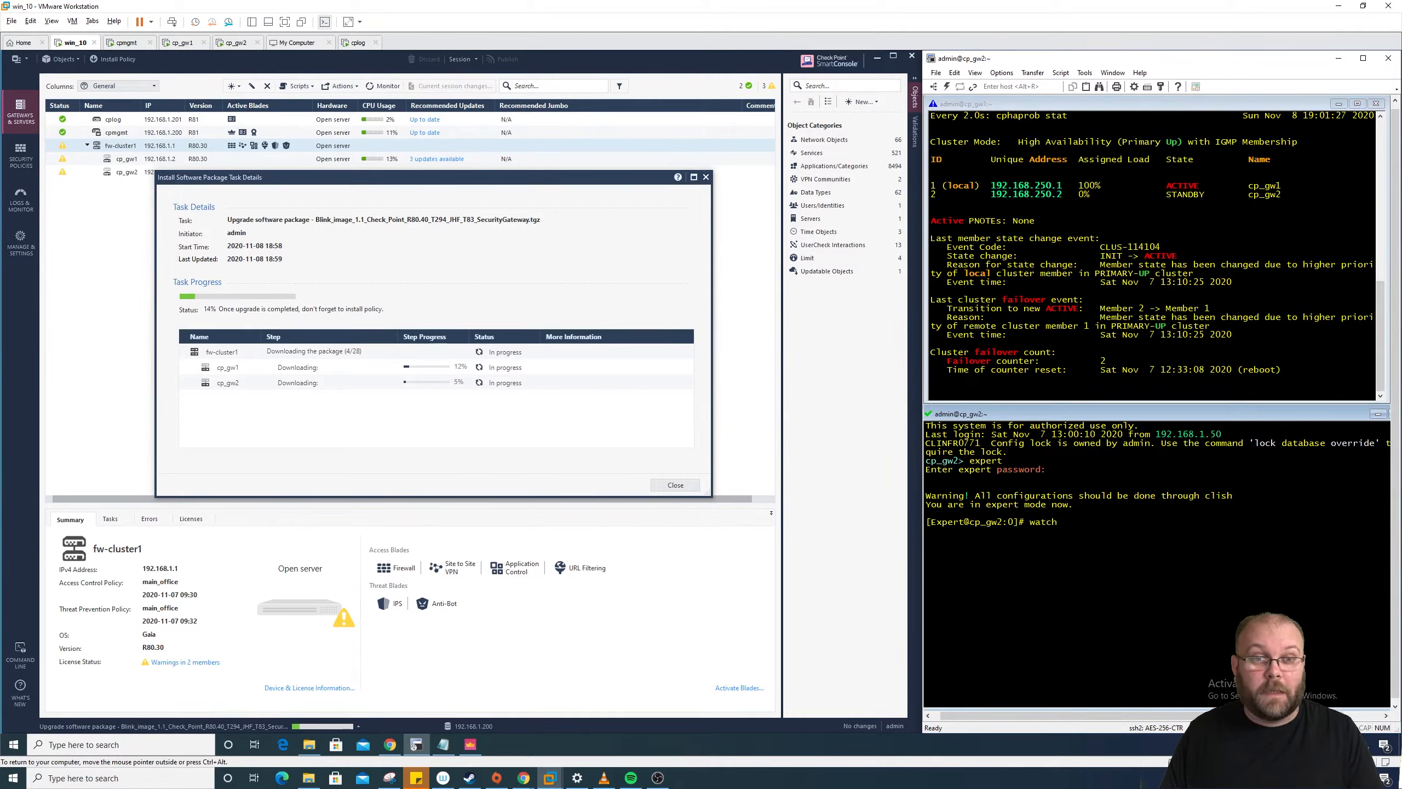
type("cp")
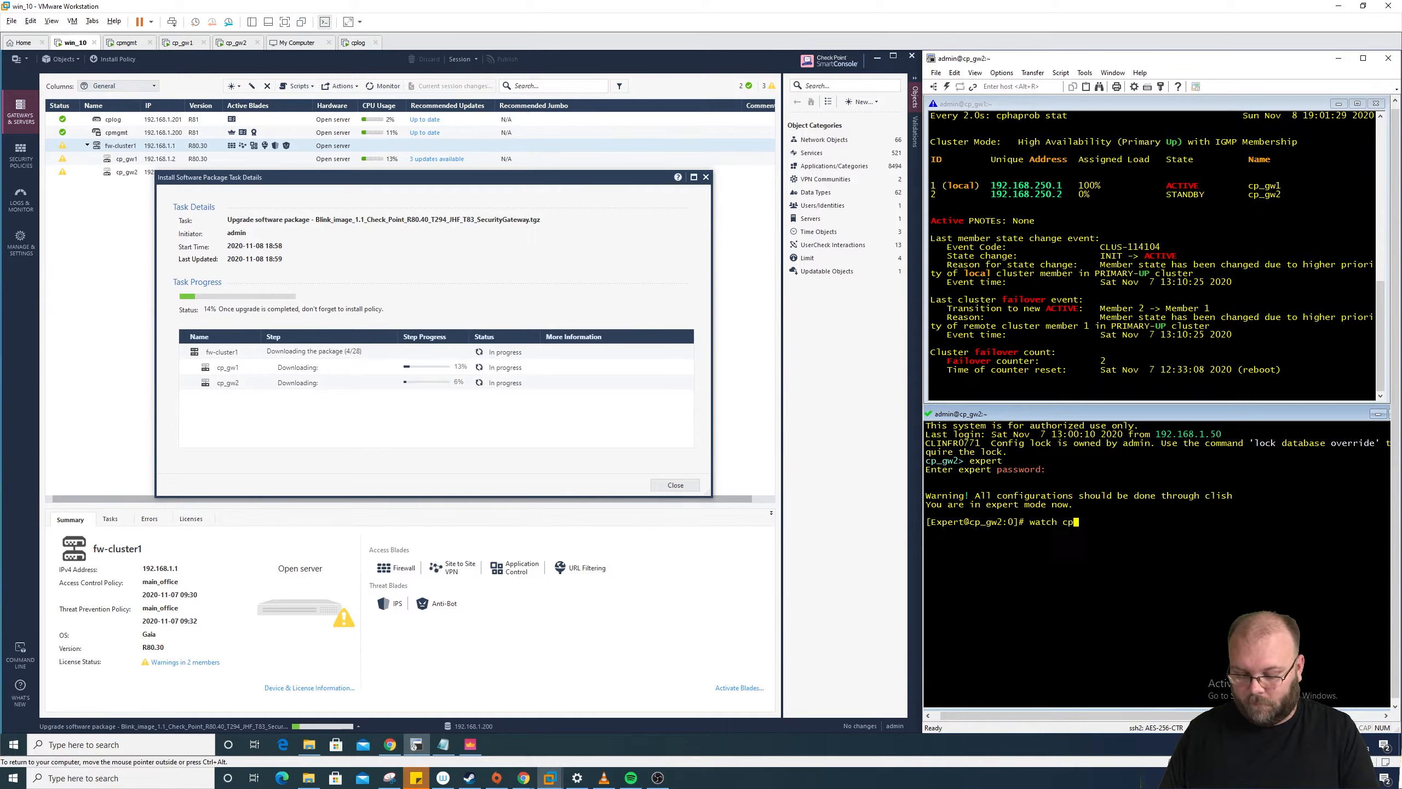
type("haprob stat")
key("Return")
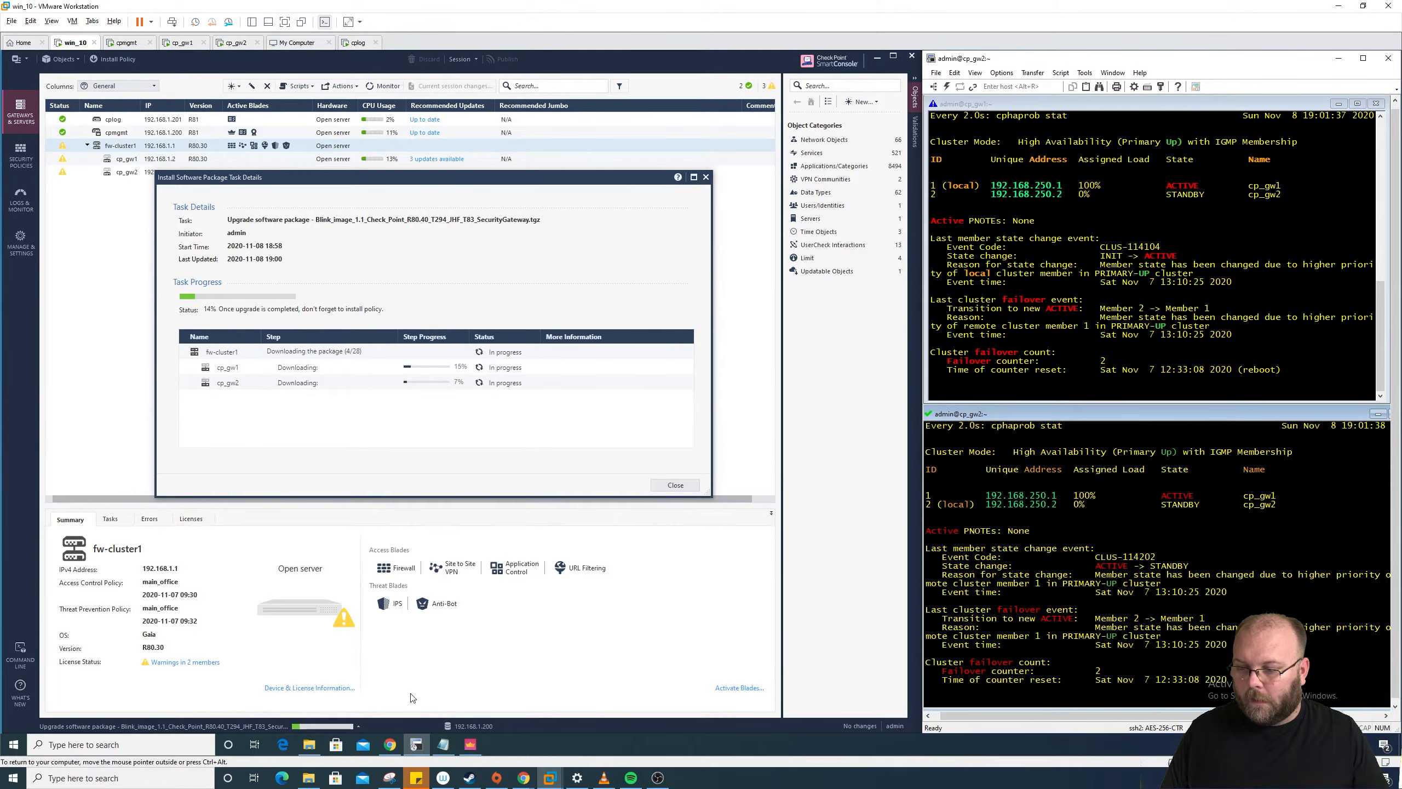
left_click(390, 744)
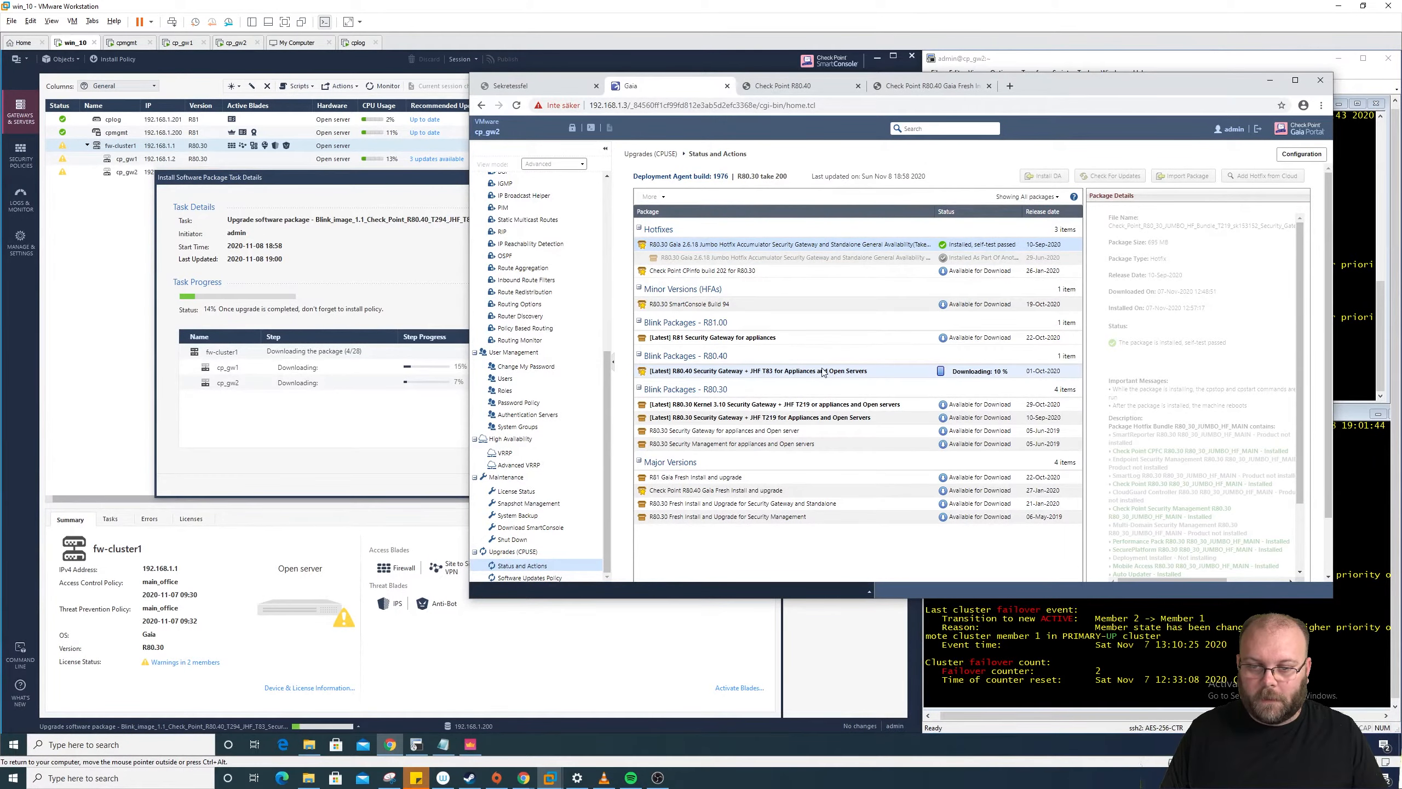
Step: Take over the Gaia Portal configuration lock and show the downloading R80.40 Blink package details
left_click(1270, 80)
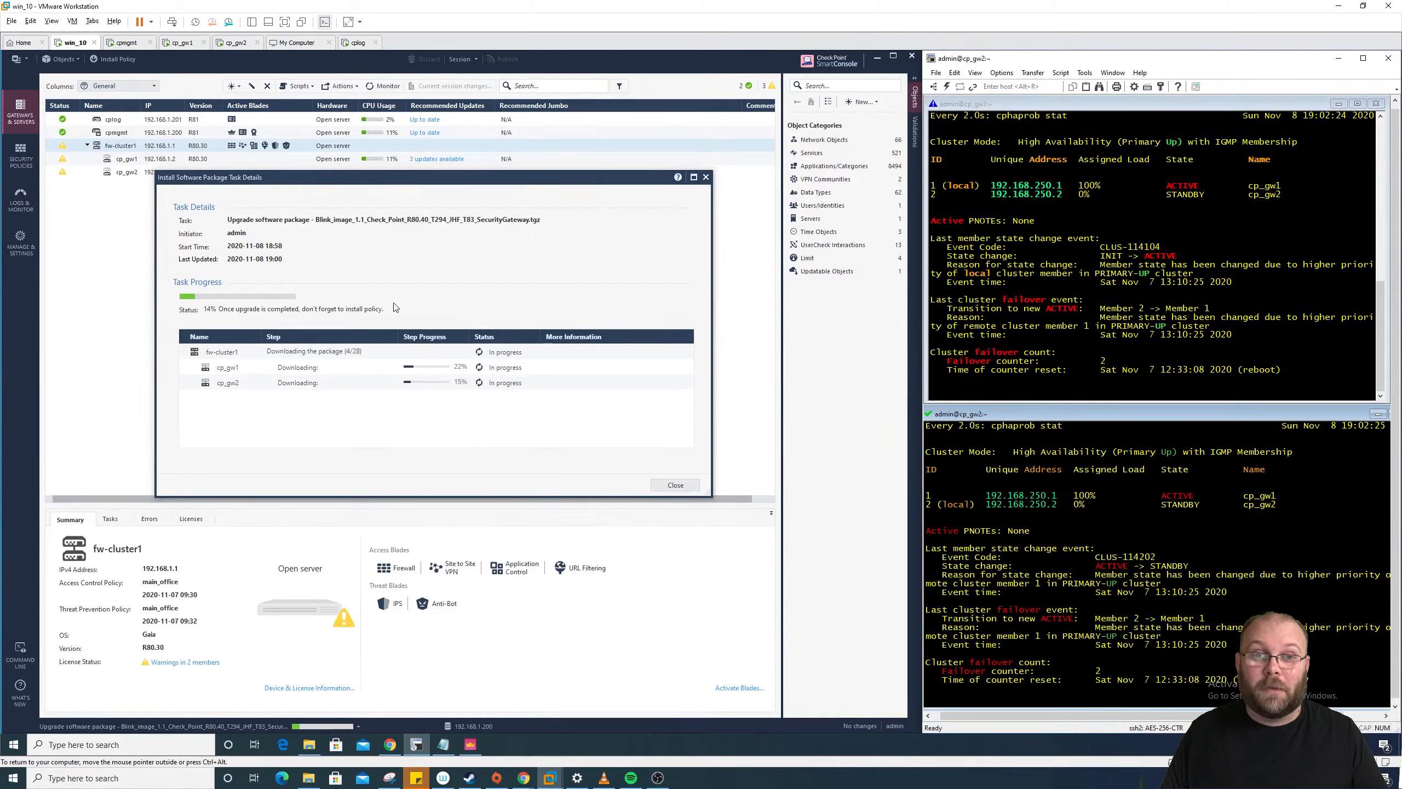
left_click(390, 744)
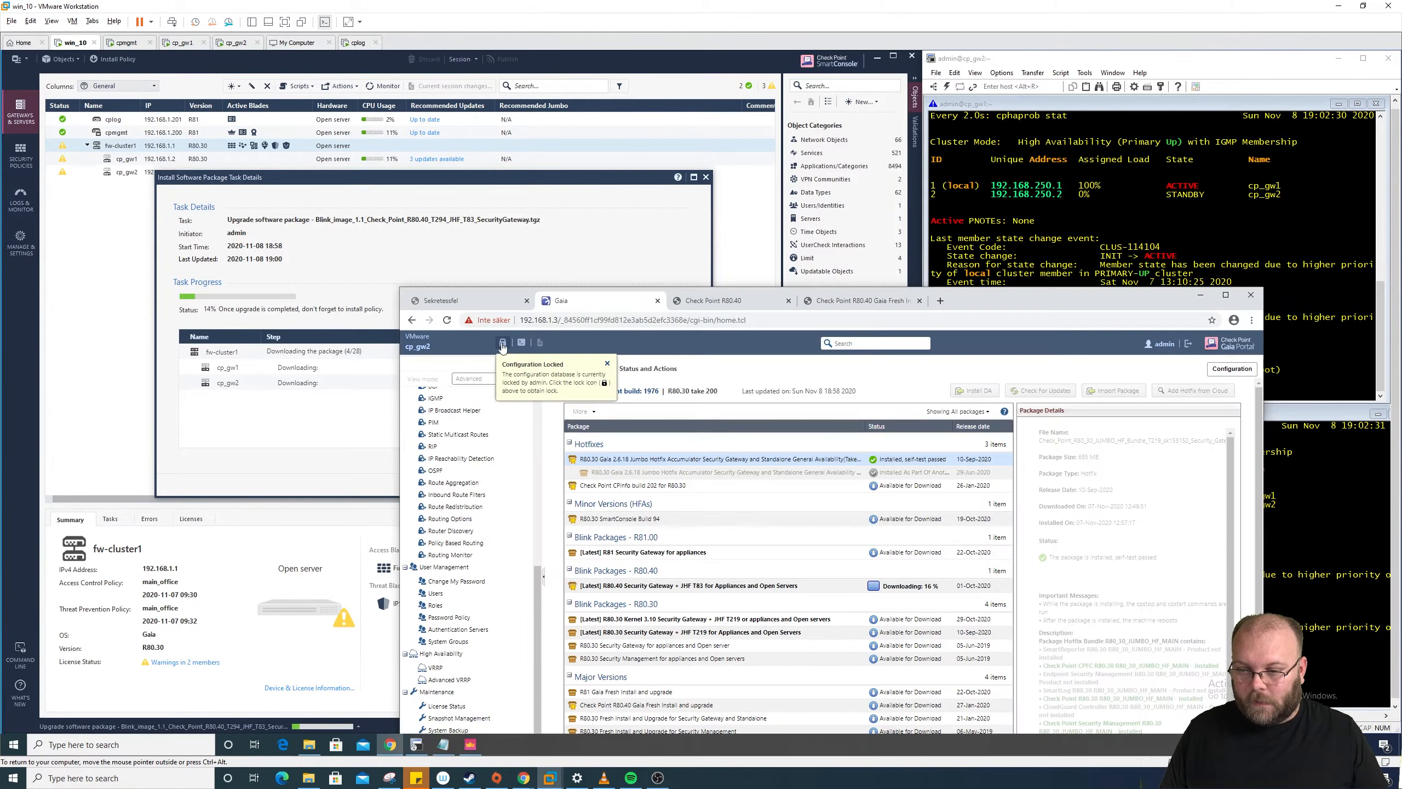
left_click(803, 592)
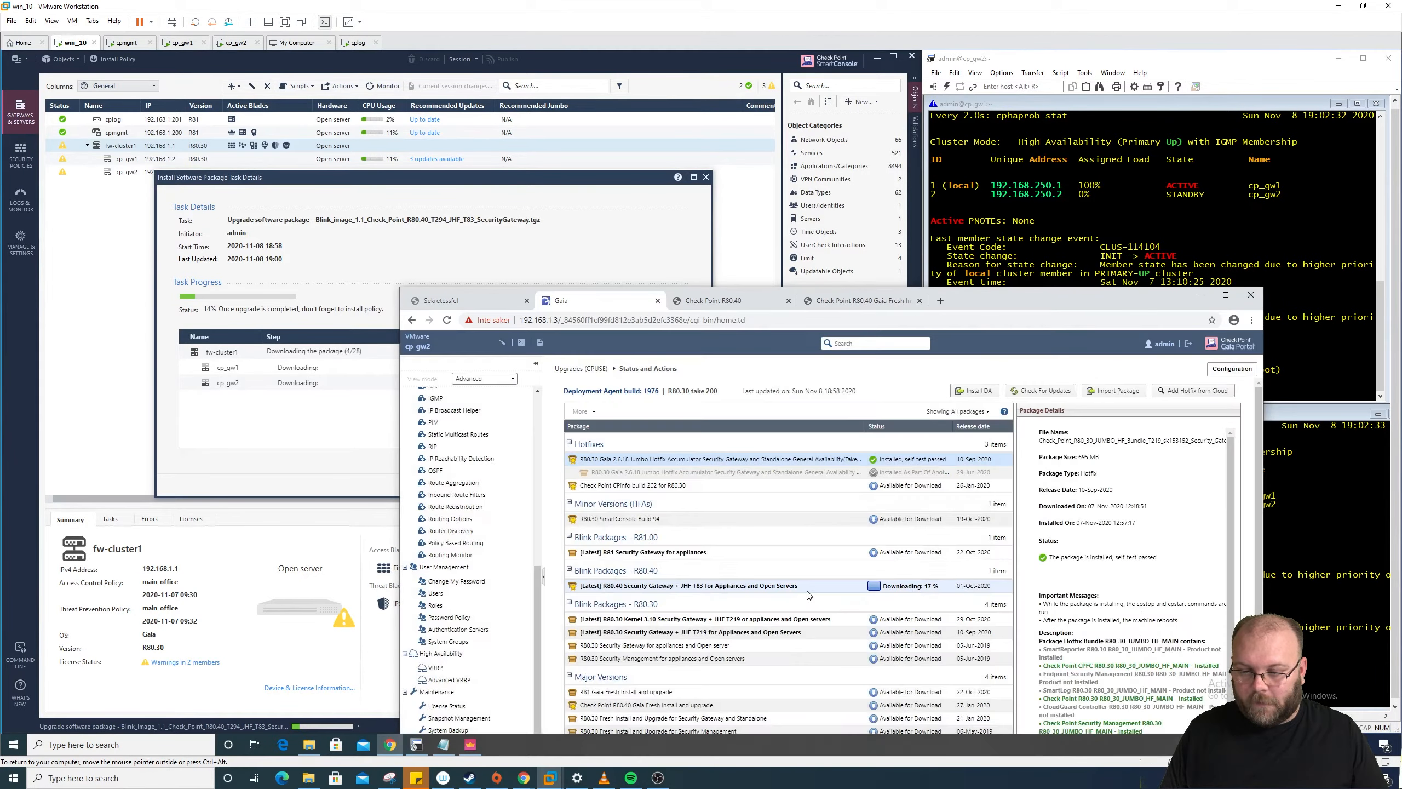
left_click(795, 589)
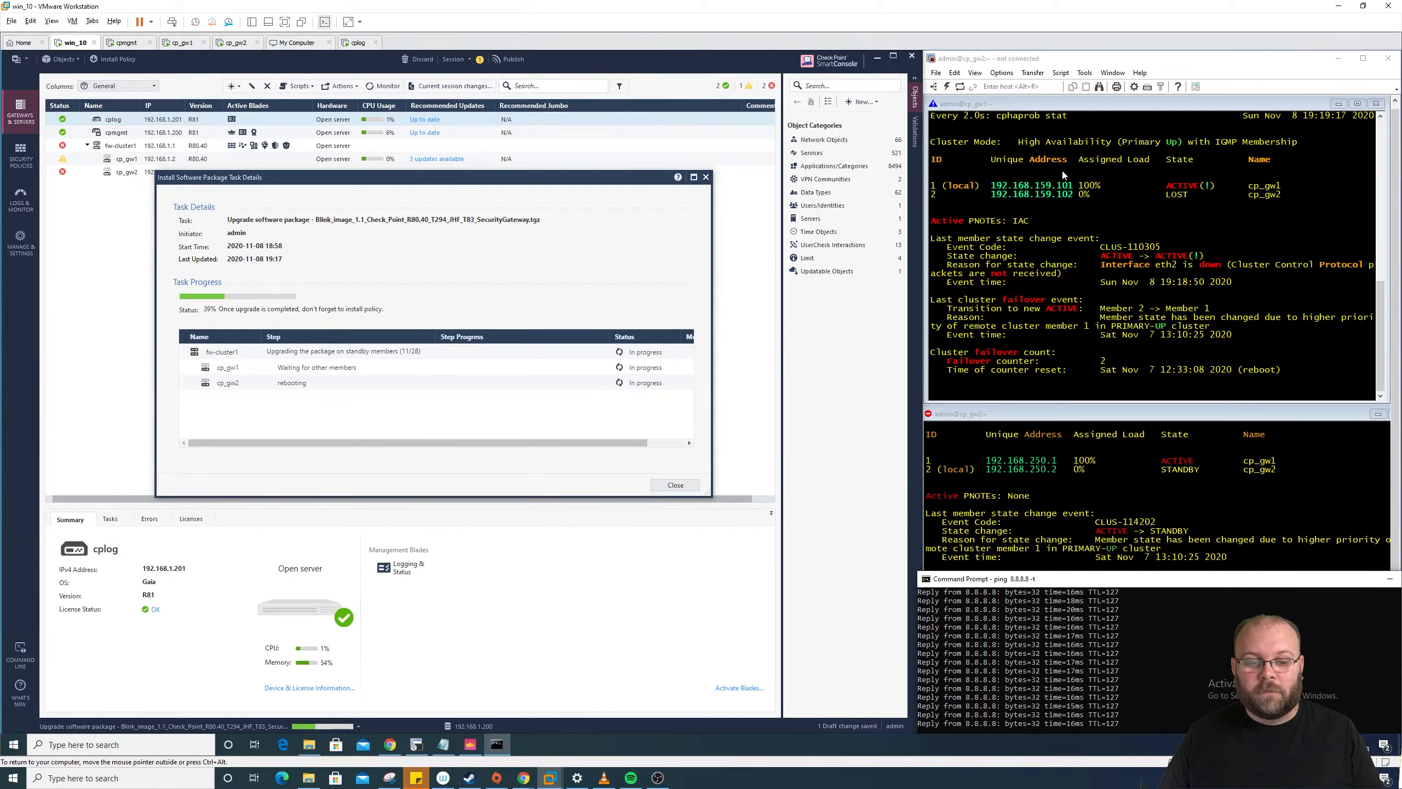
Step: Reconnect the rebooted cp_gw2 session, glancing at the 8.8.8.8 ping window
left_click(1203, 451)
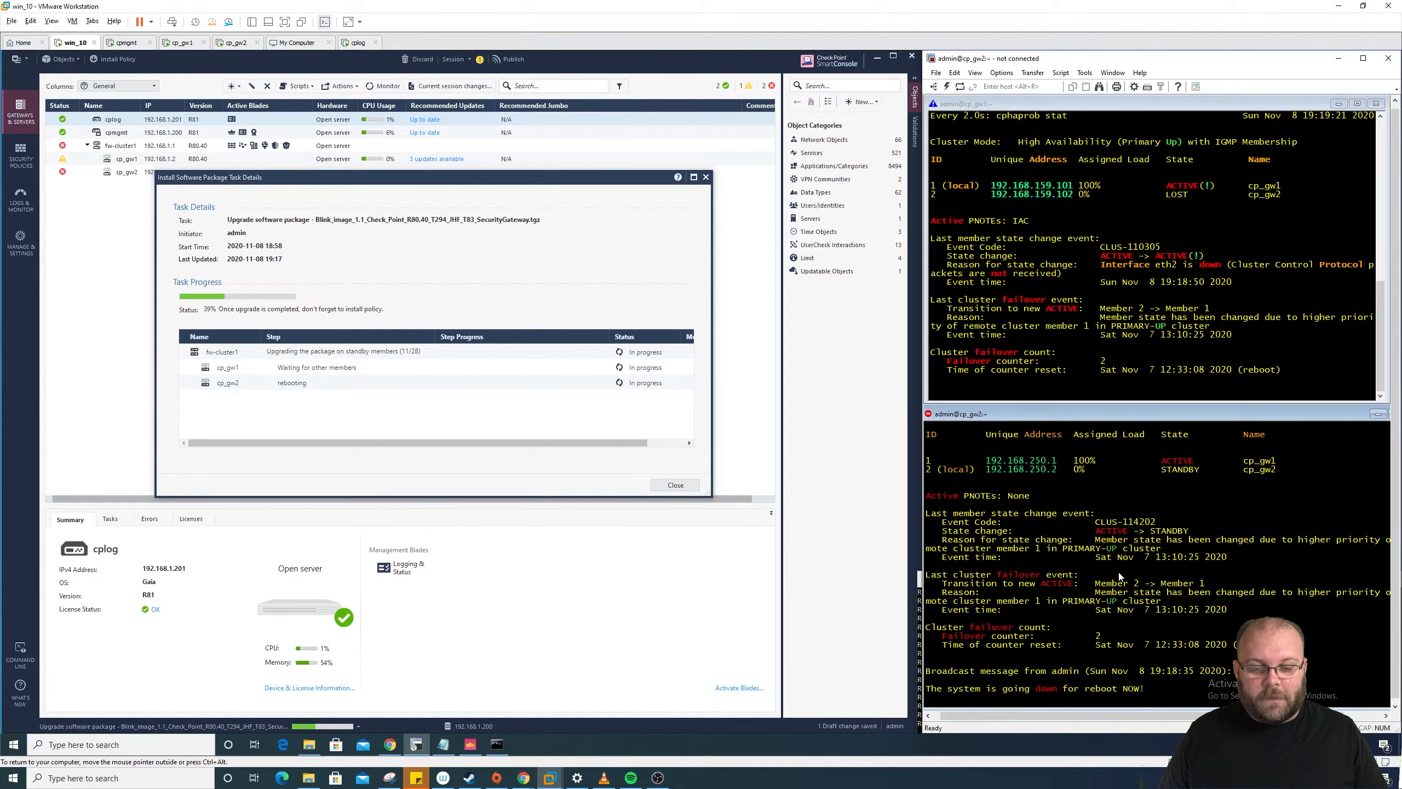
left_click_drag(1149, 685, 940, 686)
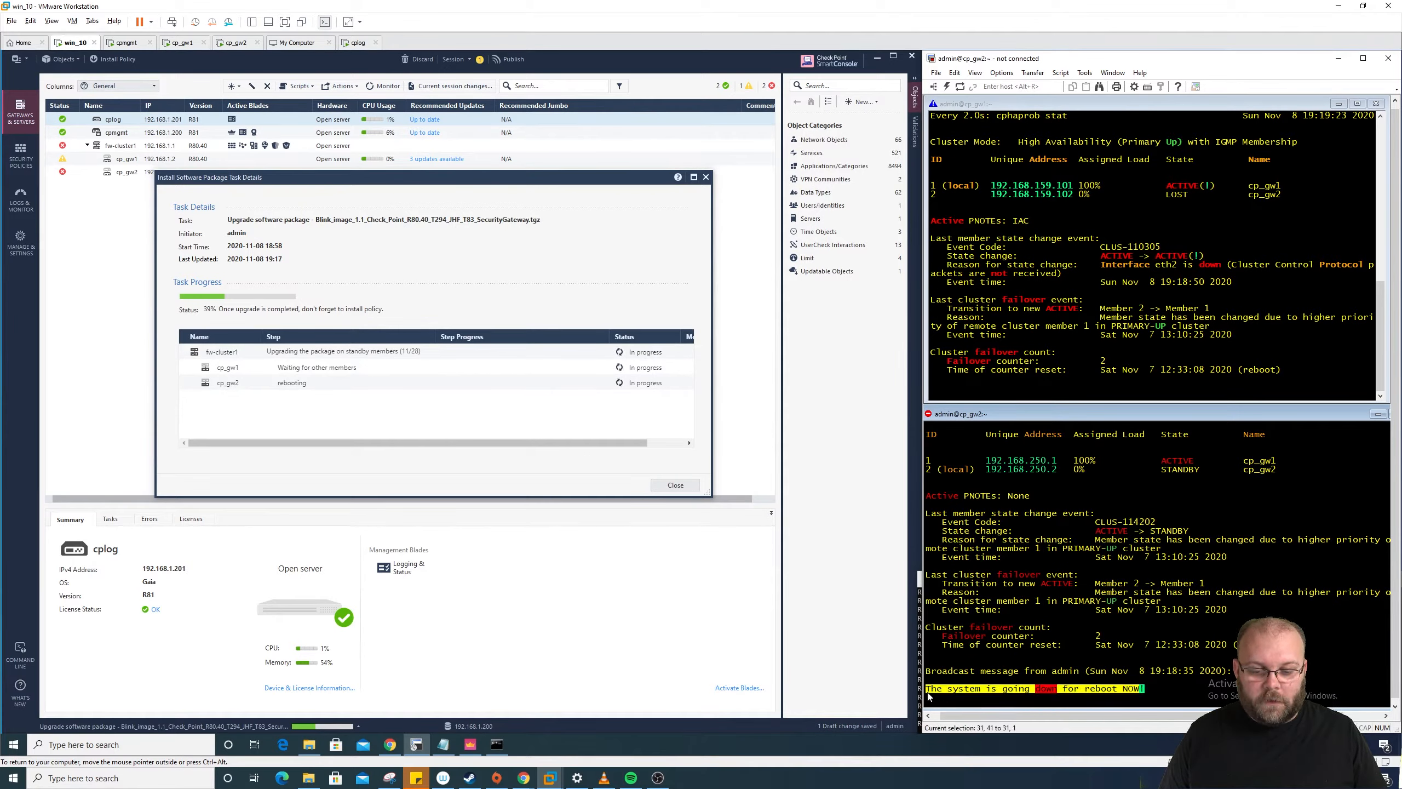
left_click(940, 687)
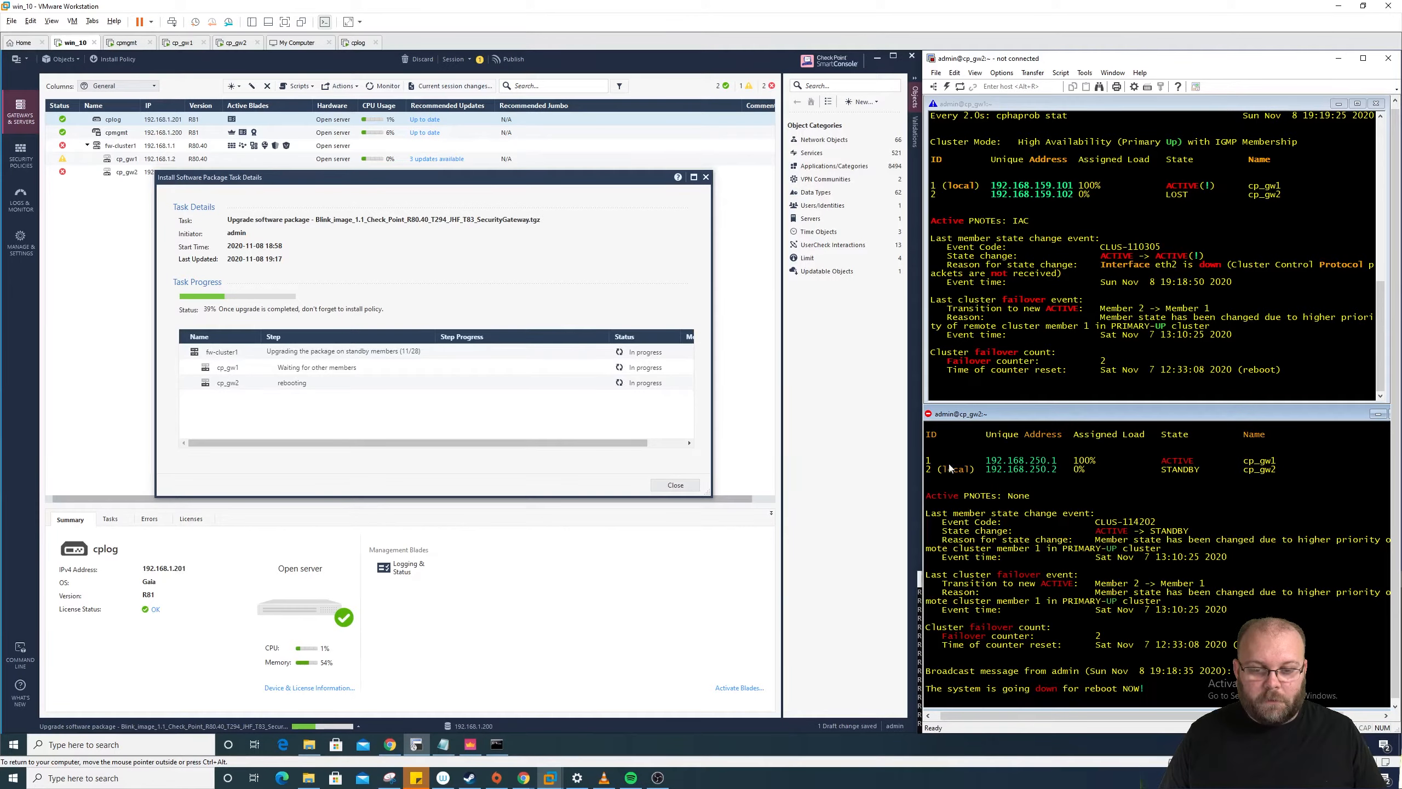
right_click(940, 417)
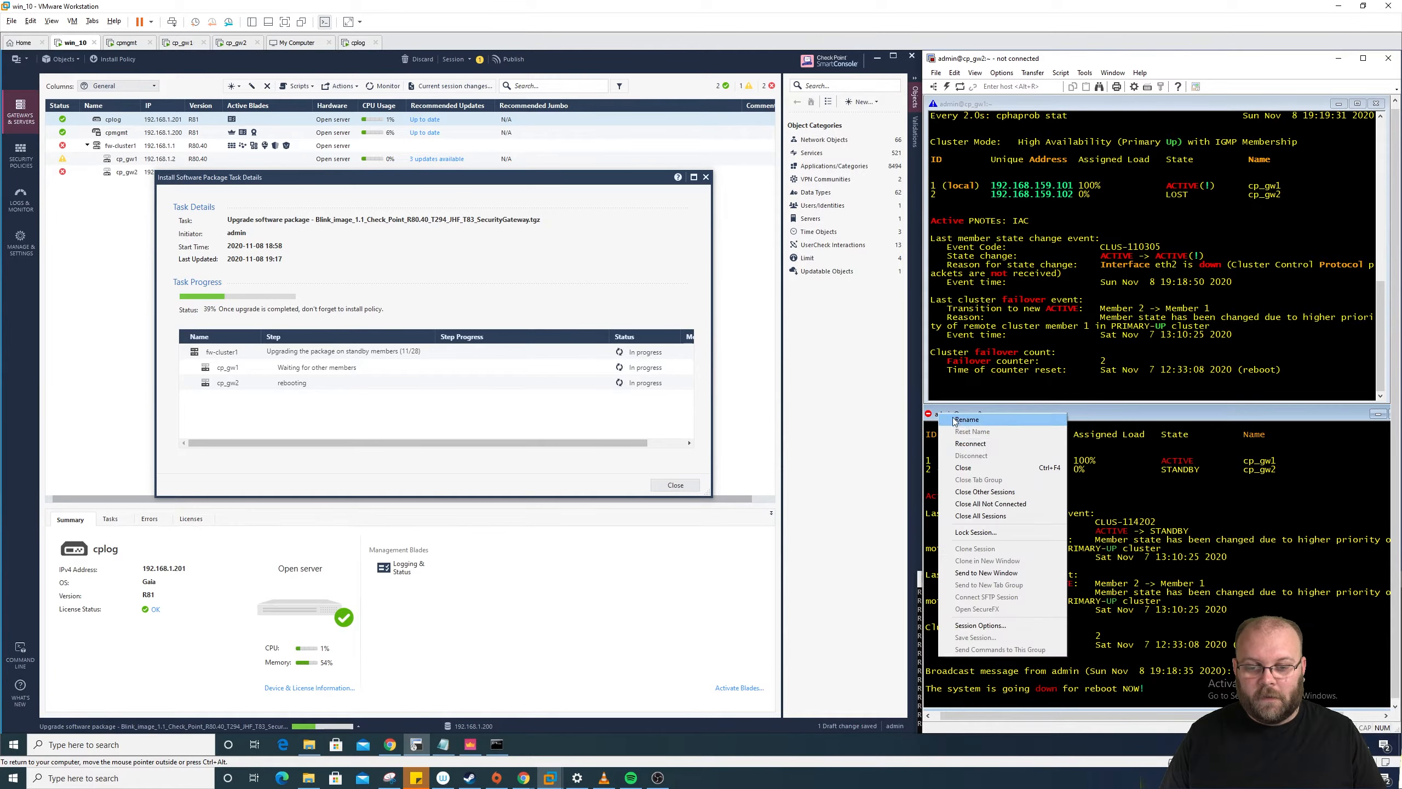
left_click(987, 443)
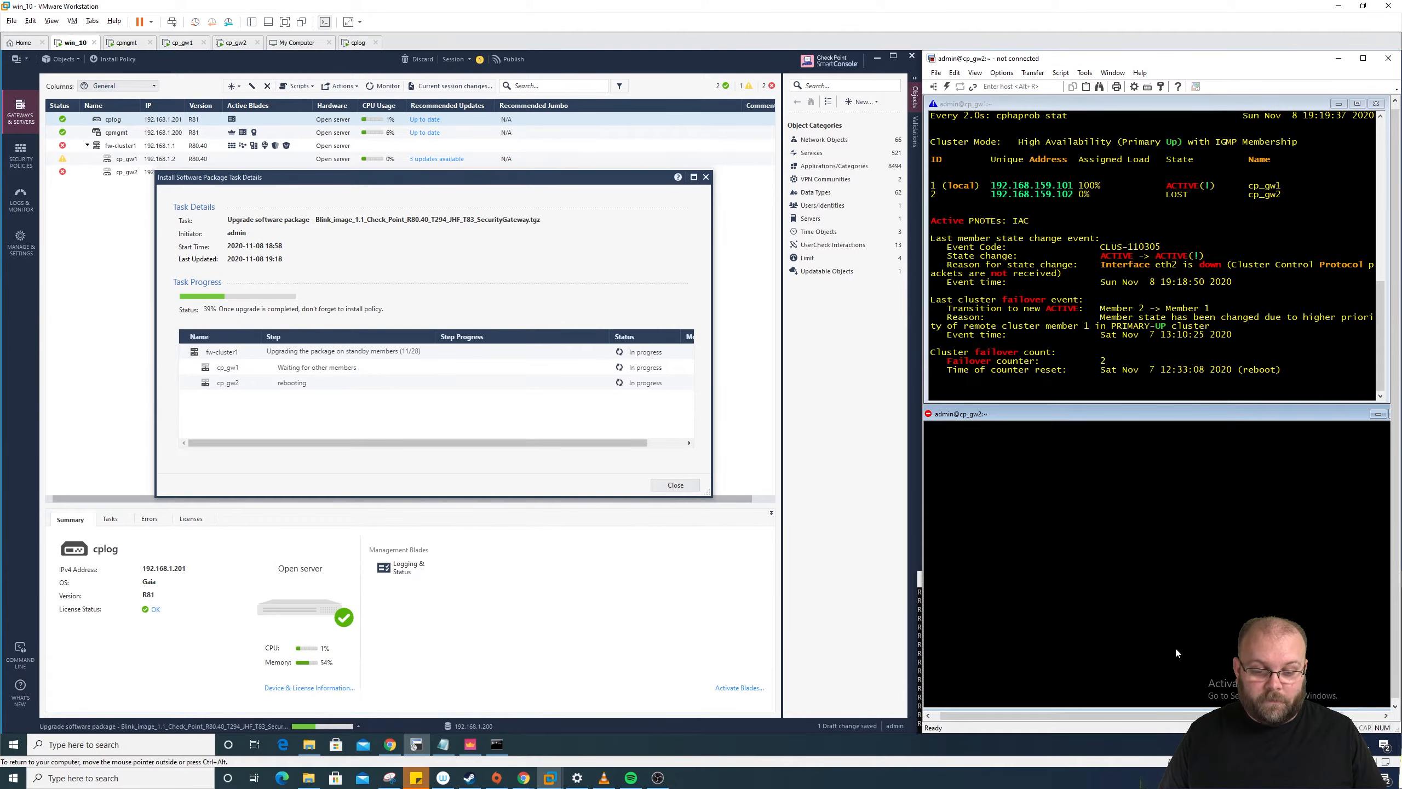
left_click(918, 610)
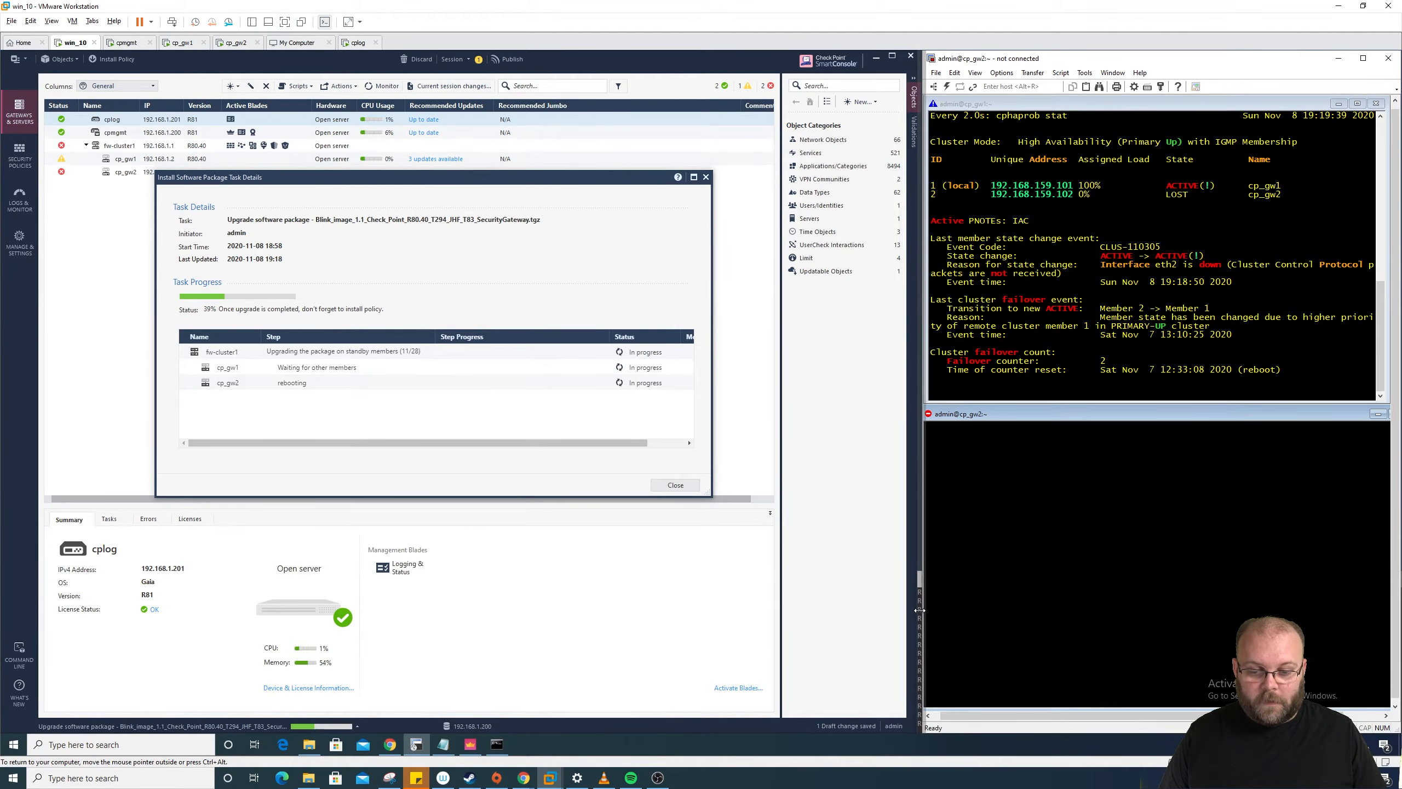
left_click(507, 743)
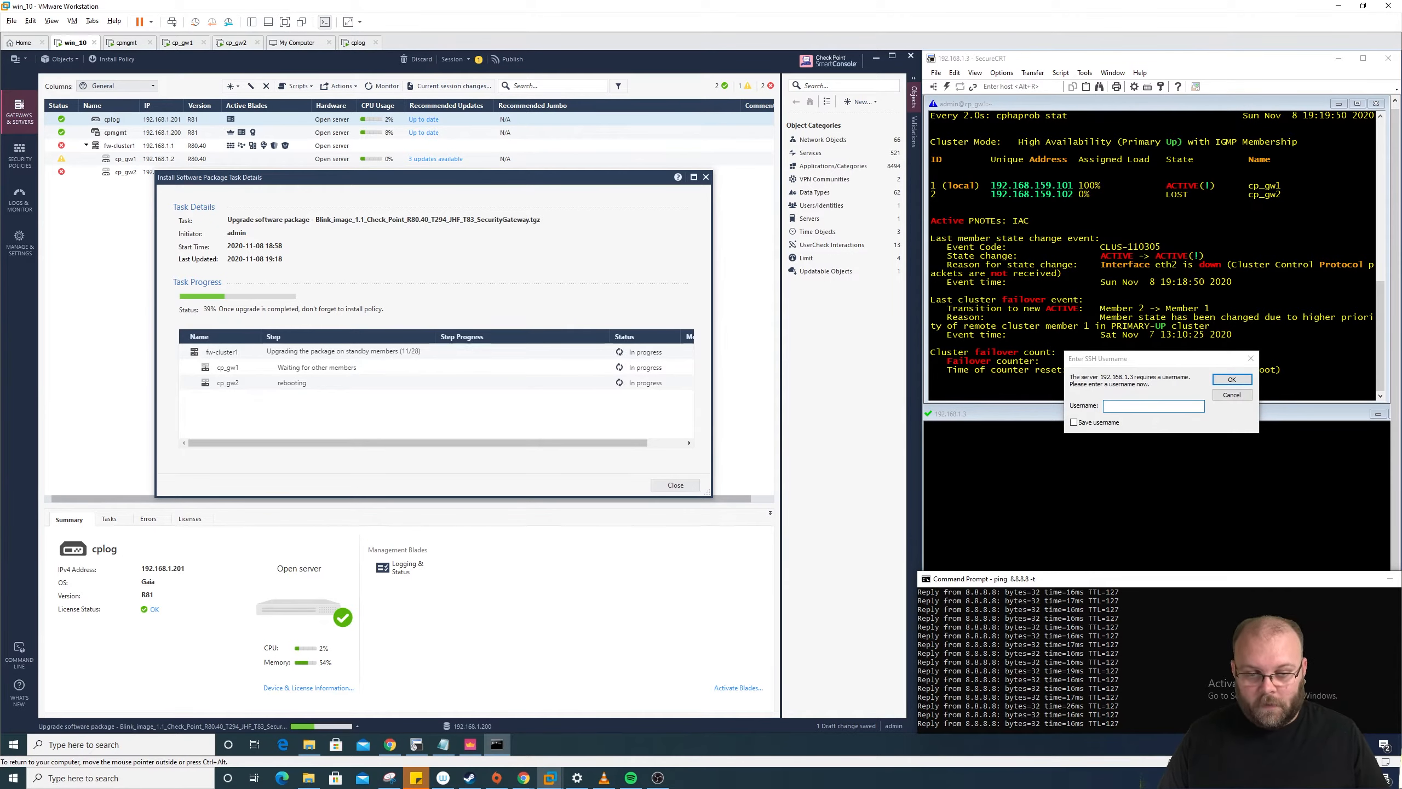
left_click(416, 744)
Step: Log in to cp_gw2 as admin with its password and enter expert mode
type("admin")
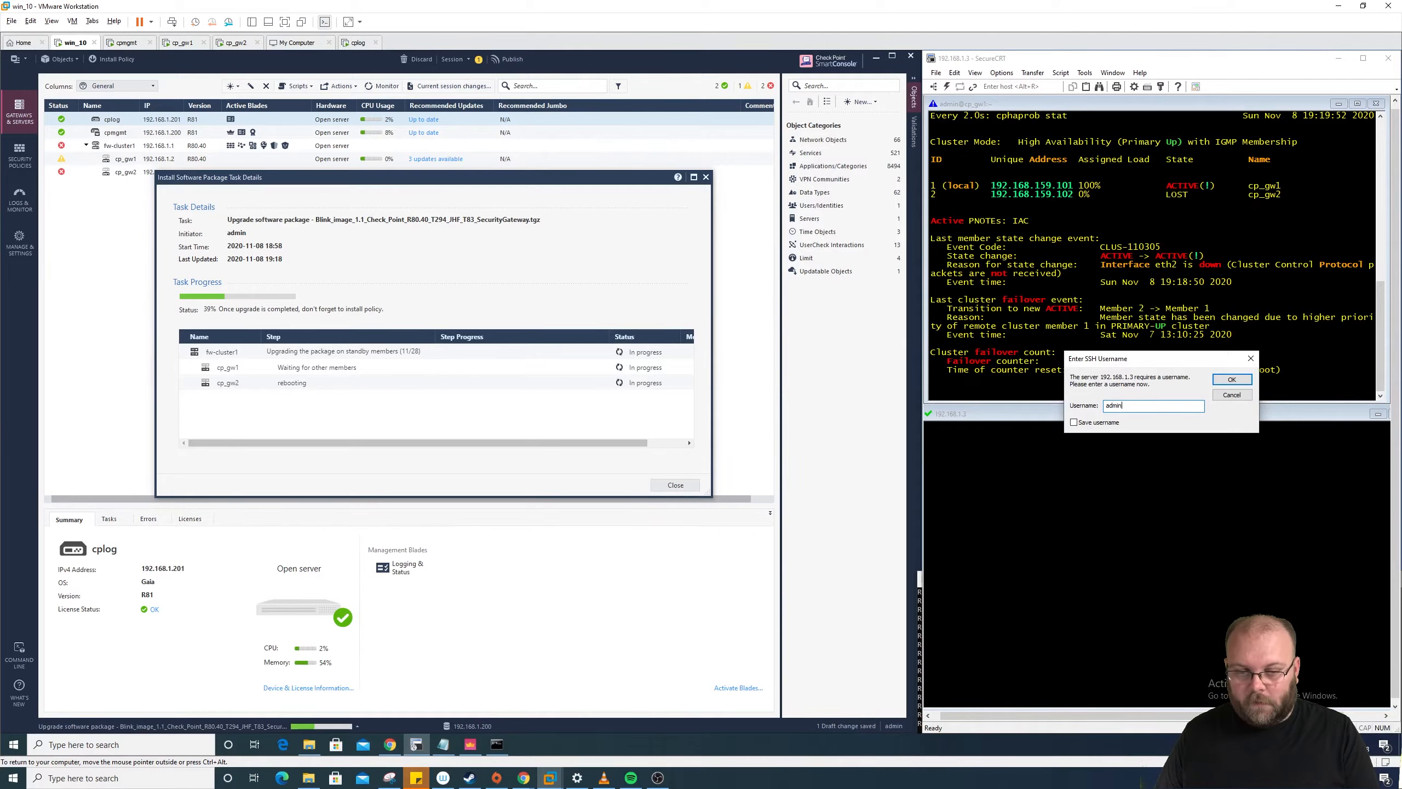
key("Return")
type("*******")
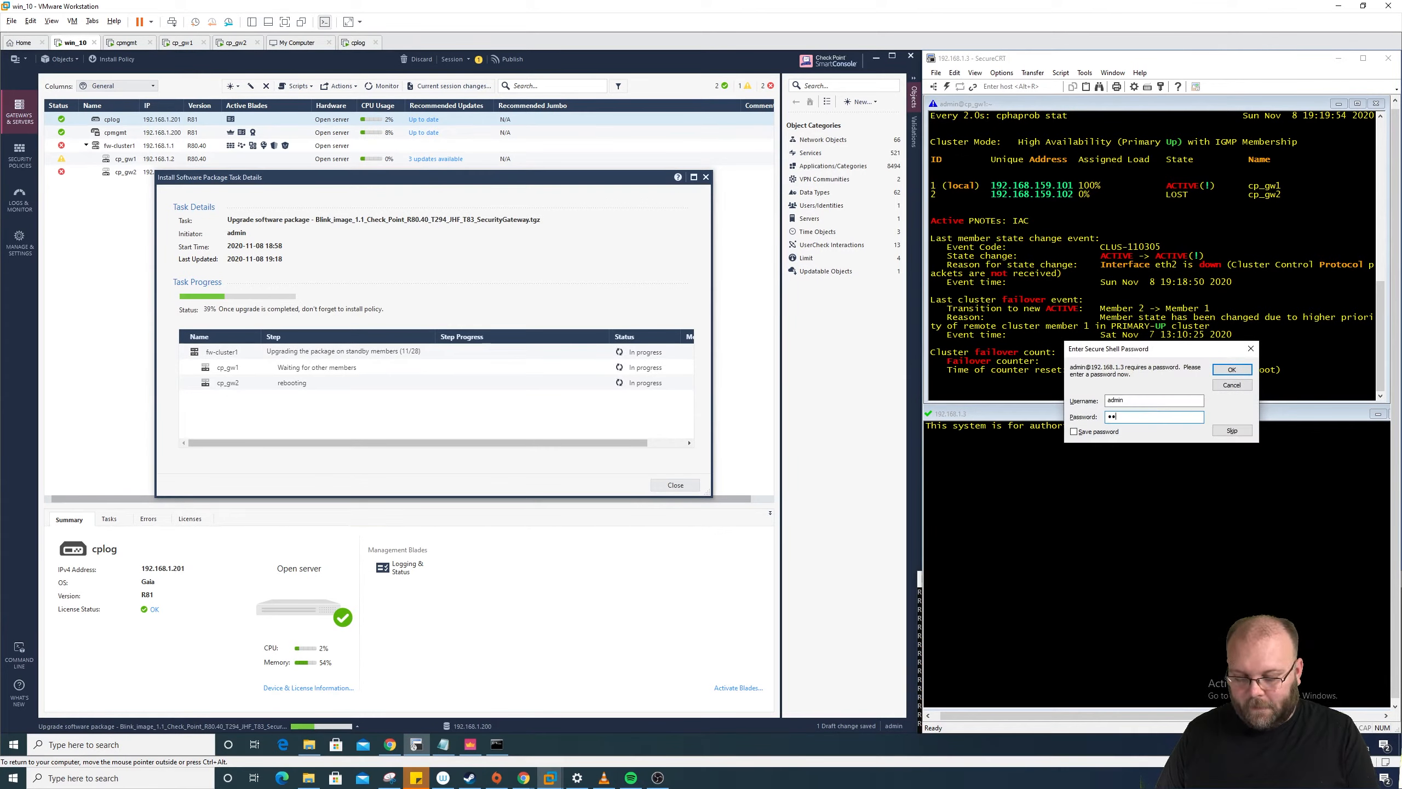
key("Return")
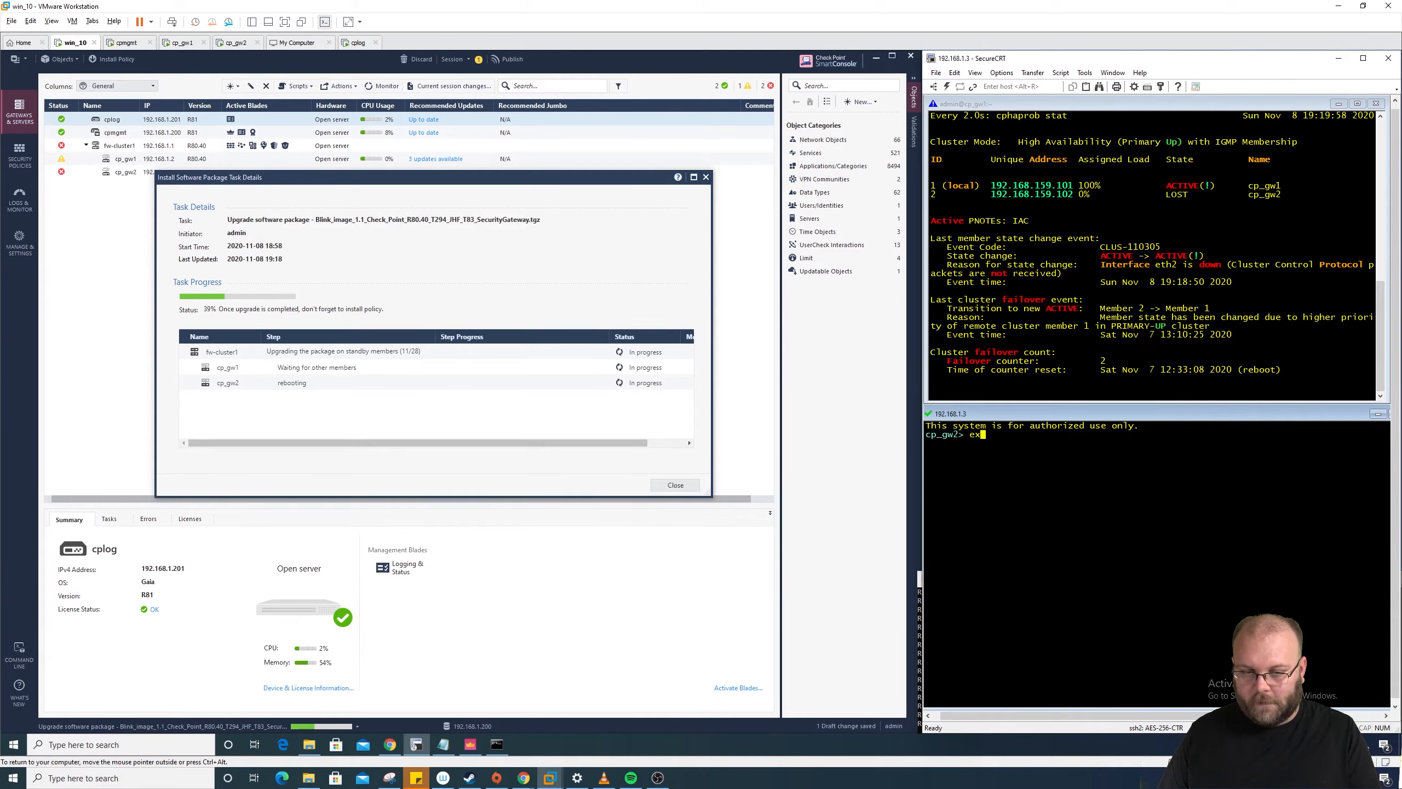
type("expert")
key("Return")
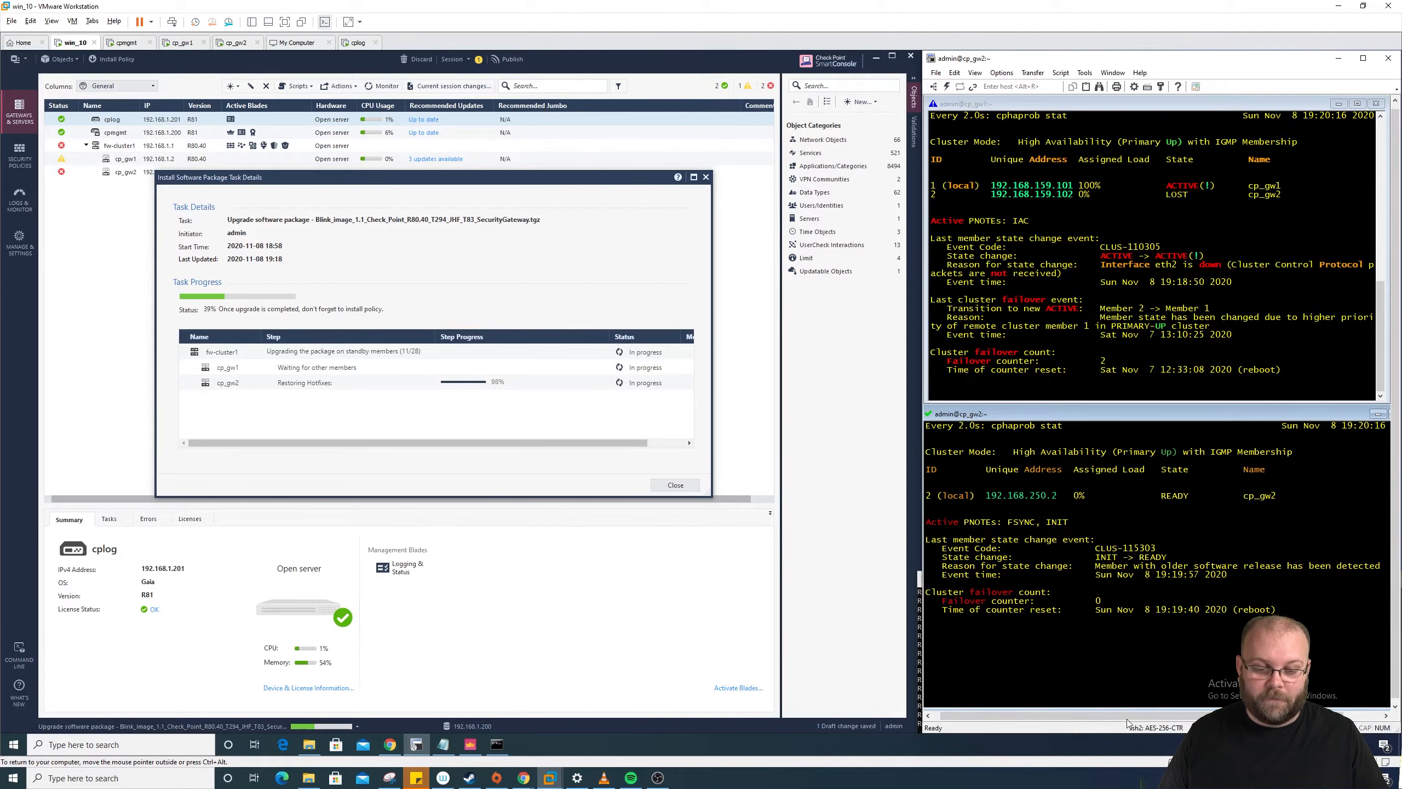
Step: Position the 8.8.8.8 ping window beside the SecureCRT gateway status panes
left_click_drag(1096, 417, 1103, 413)
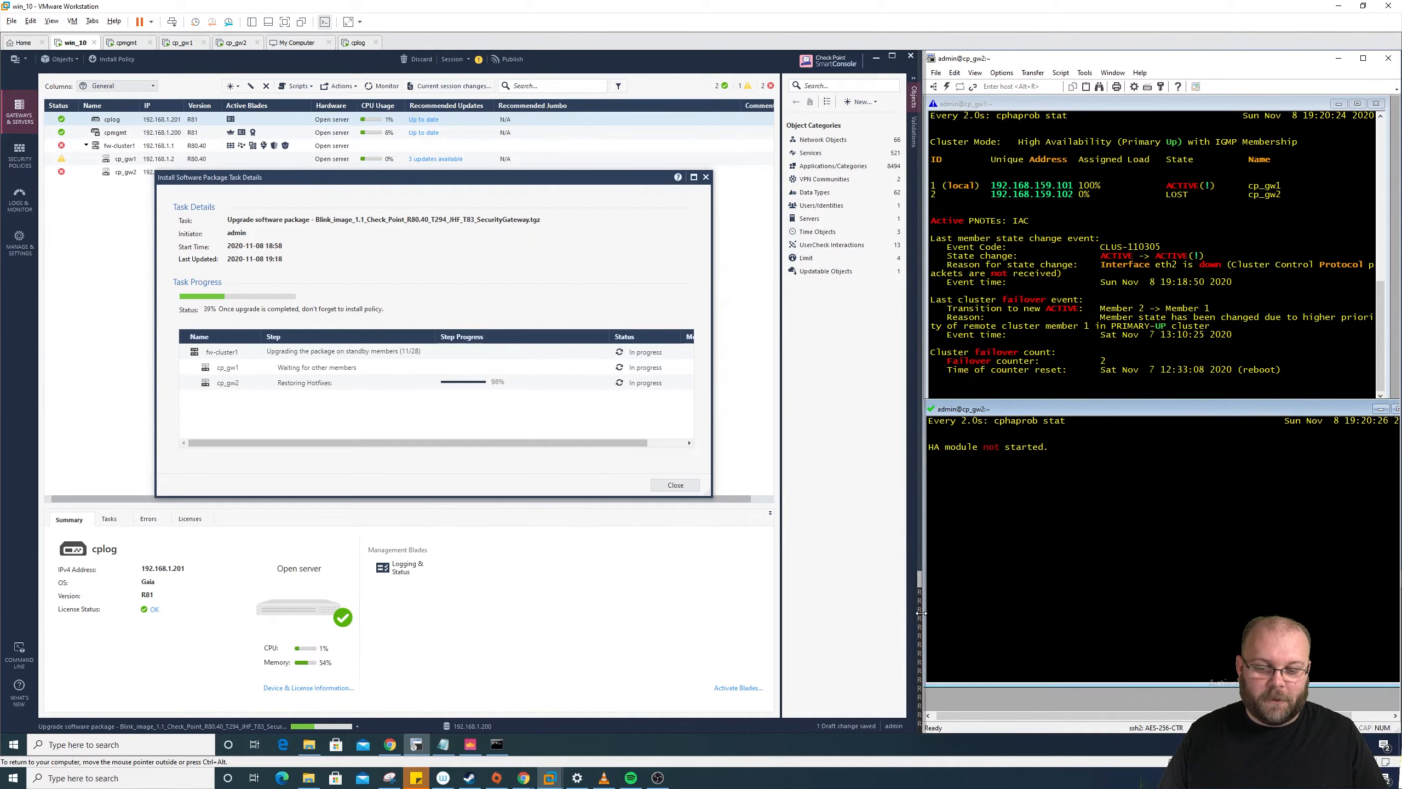
left_click(498, 745)
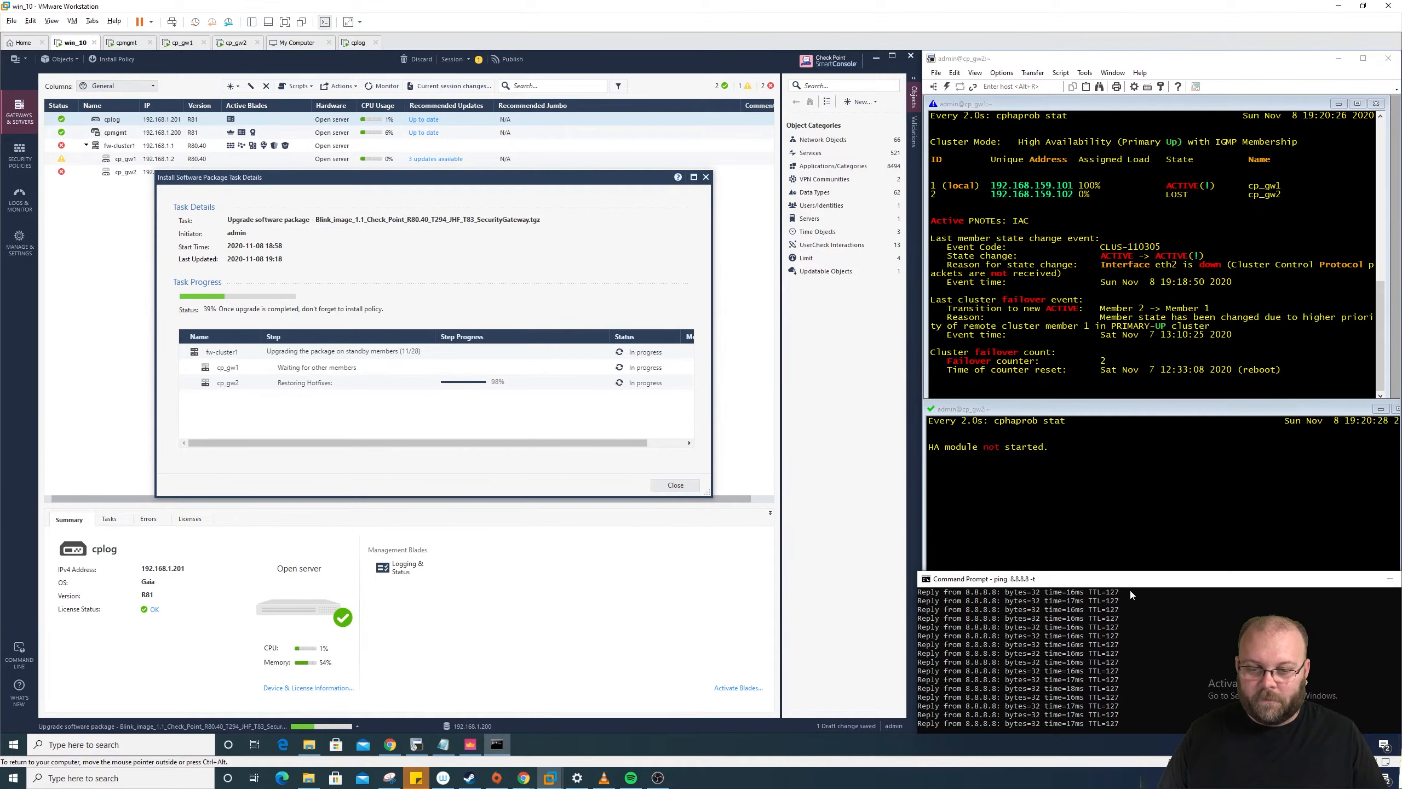
left_click_drag(1130, 580, 1147, 577)
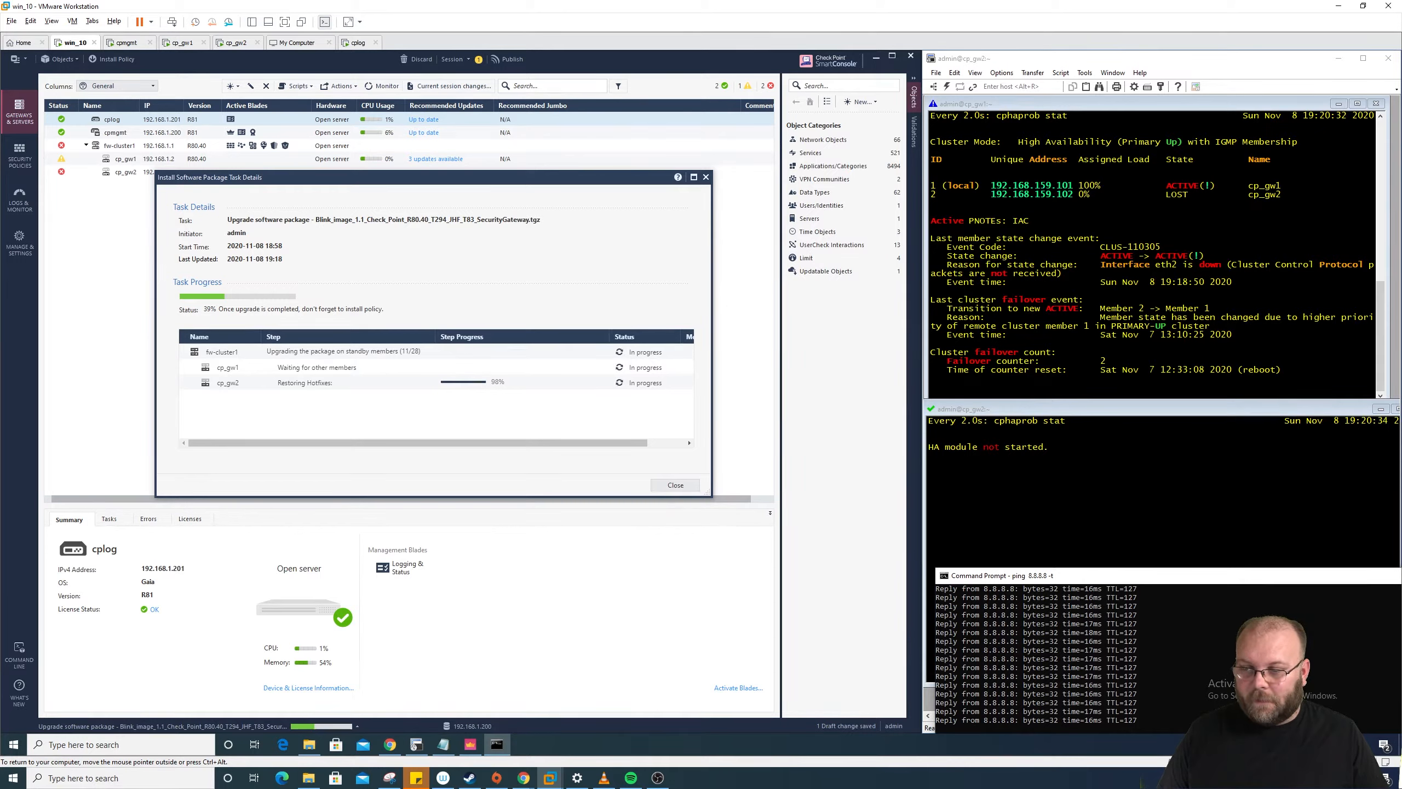
left_click_drag(402, 351, 415, 351)
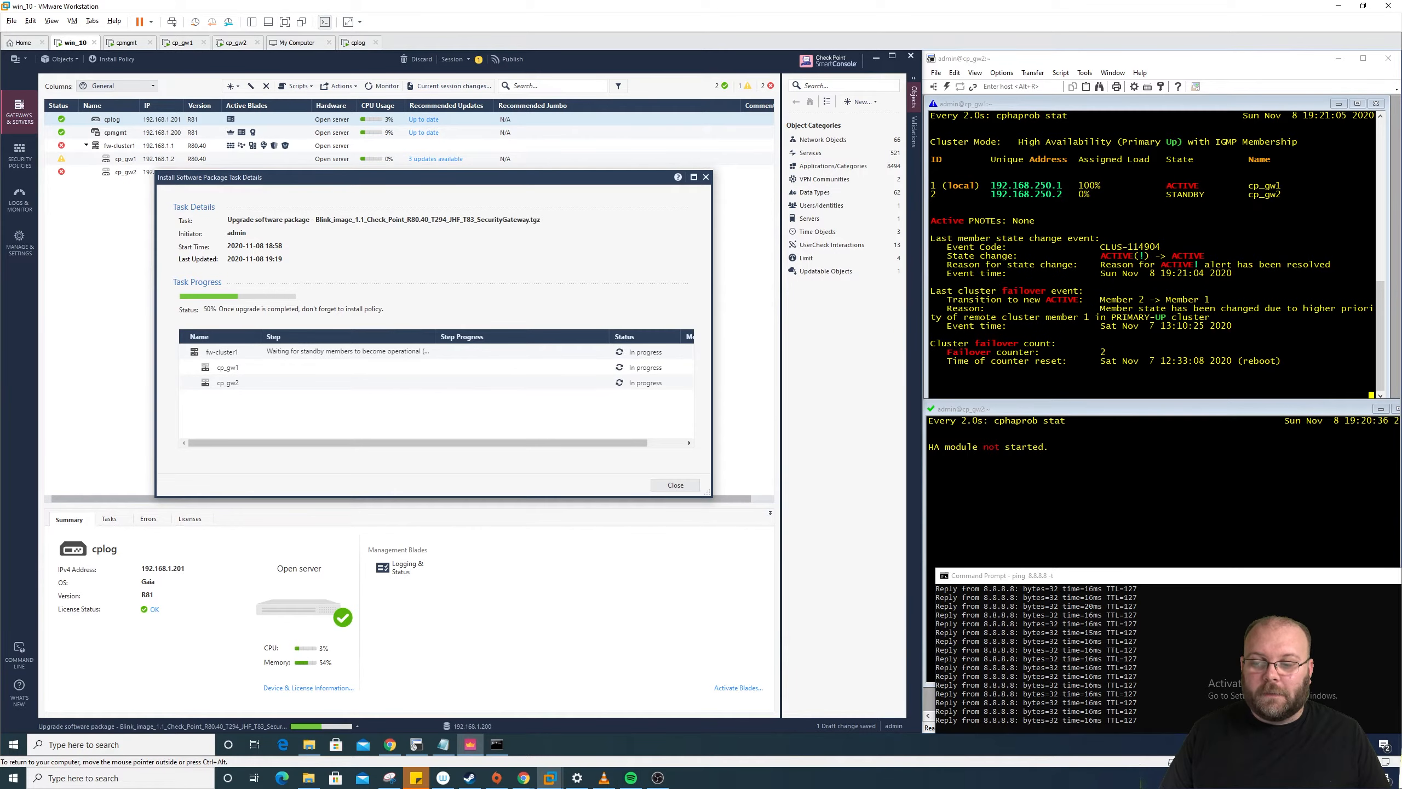
Step: Widen the task's Step column to read the 64% step and raise the cp_gw2 pane
left_click_drag(436, 337, 504, 348)
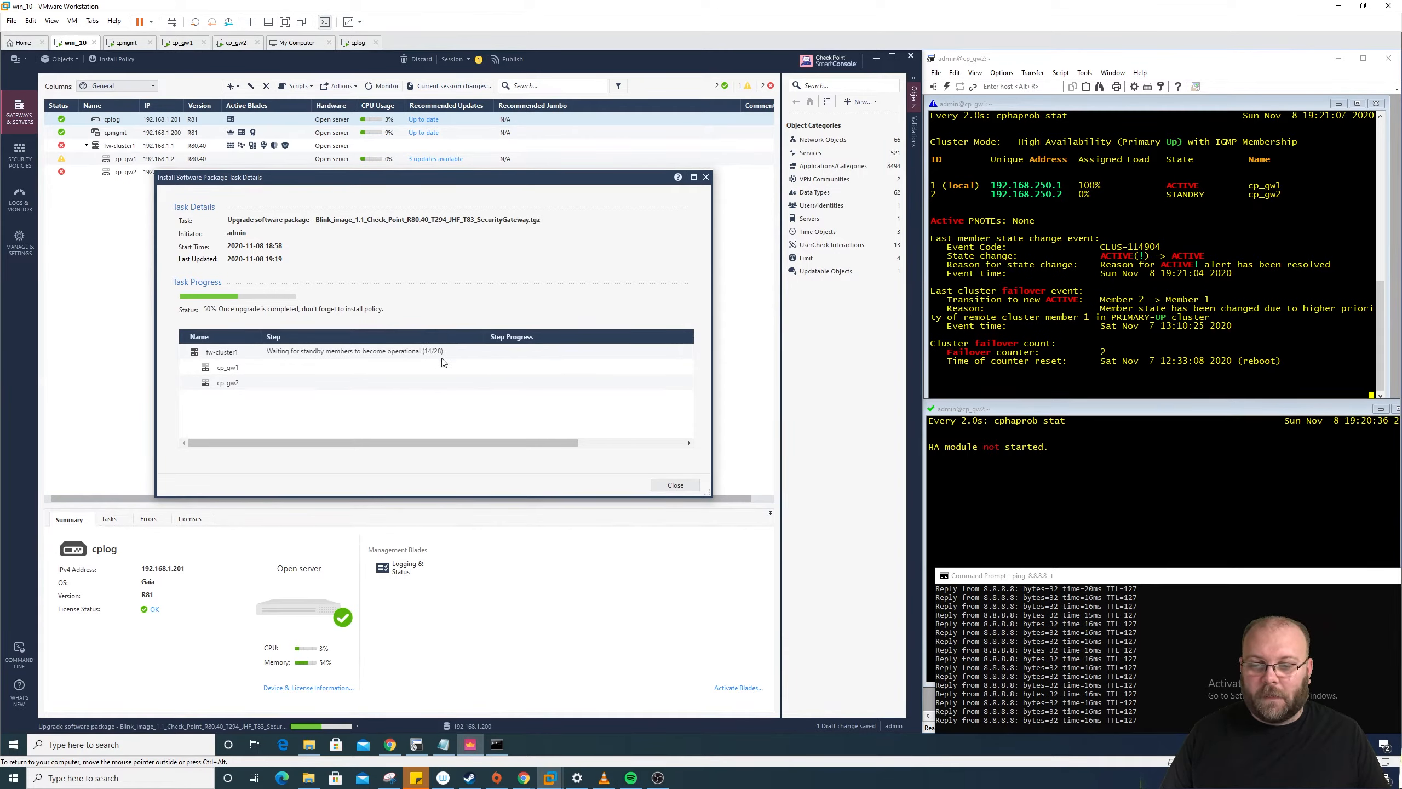
left_click_drag(1082, 577, 1072, 555)
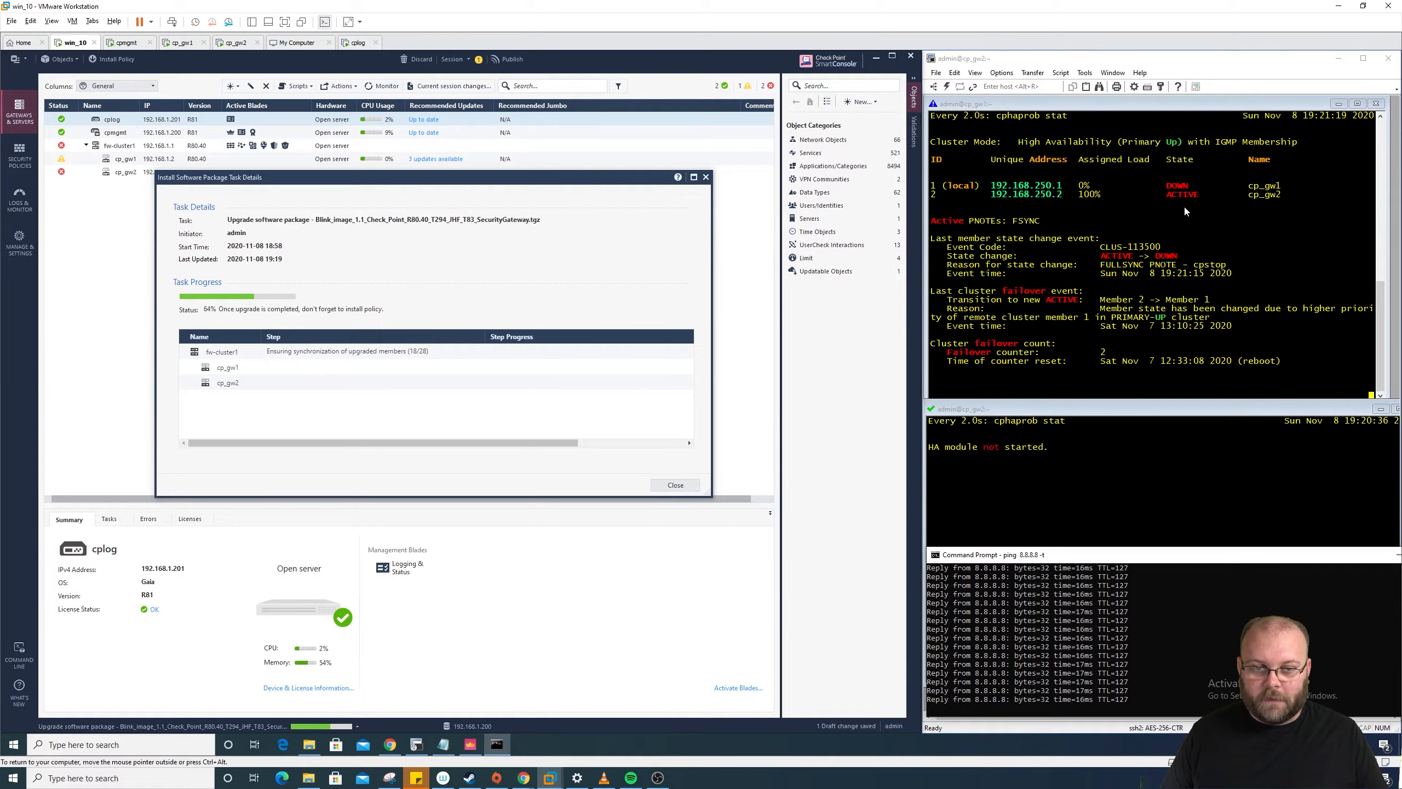
left_click(1073, 460)
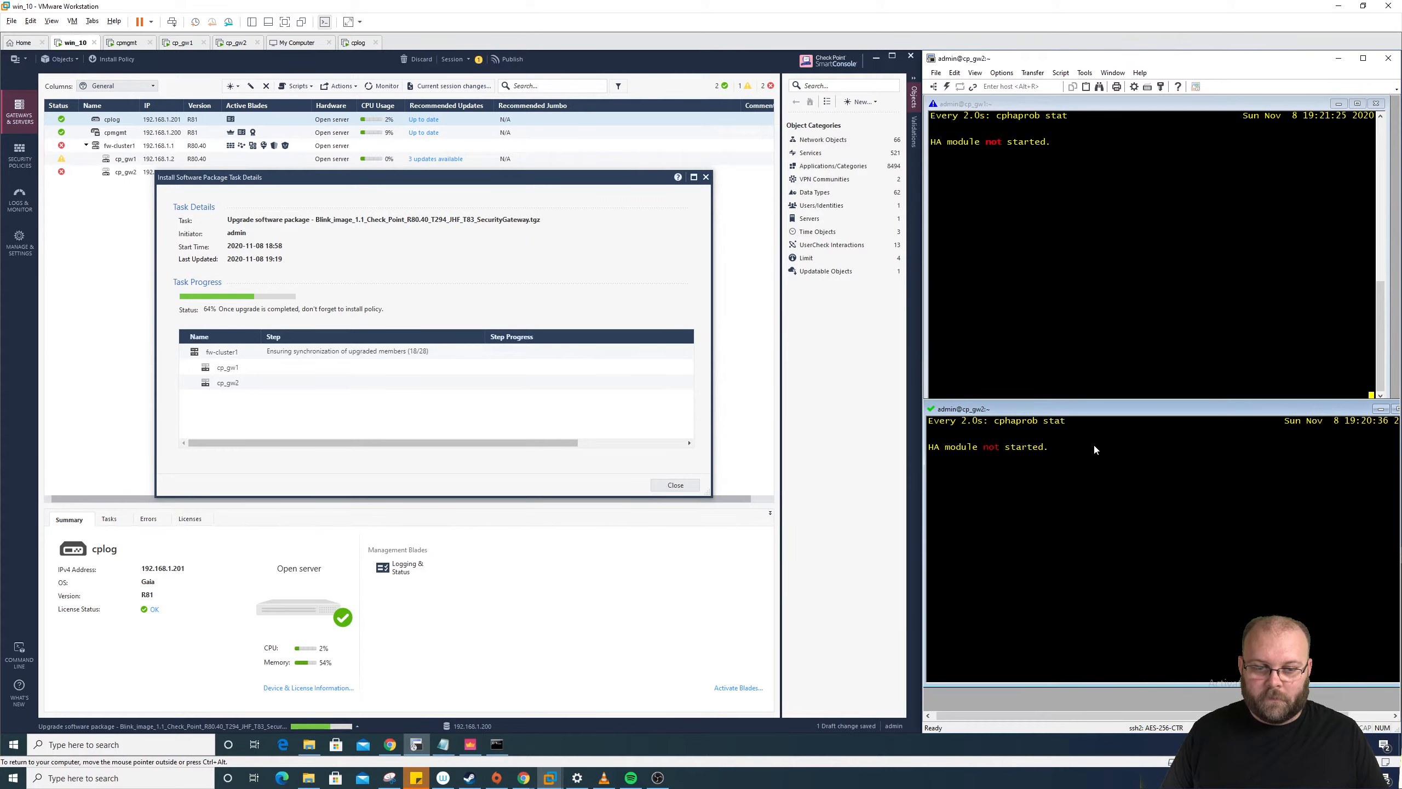
left_click_drag(1126, 416, 1131, 293)
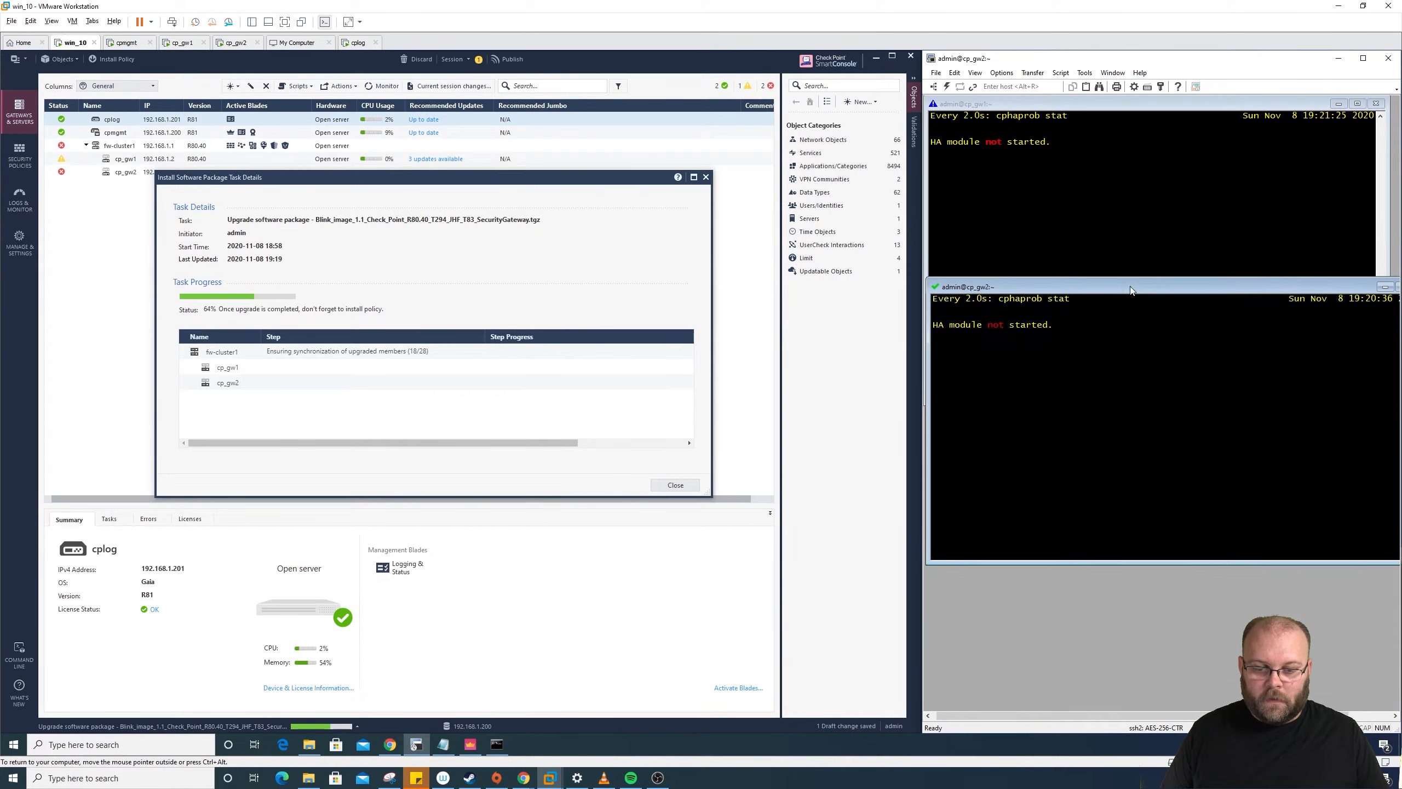
Step: Confirm the 8.8.8.8 ping still replies and move the cp_gw2 session window higher
left_click(497, 744)
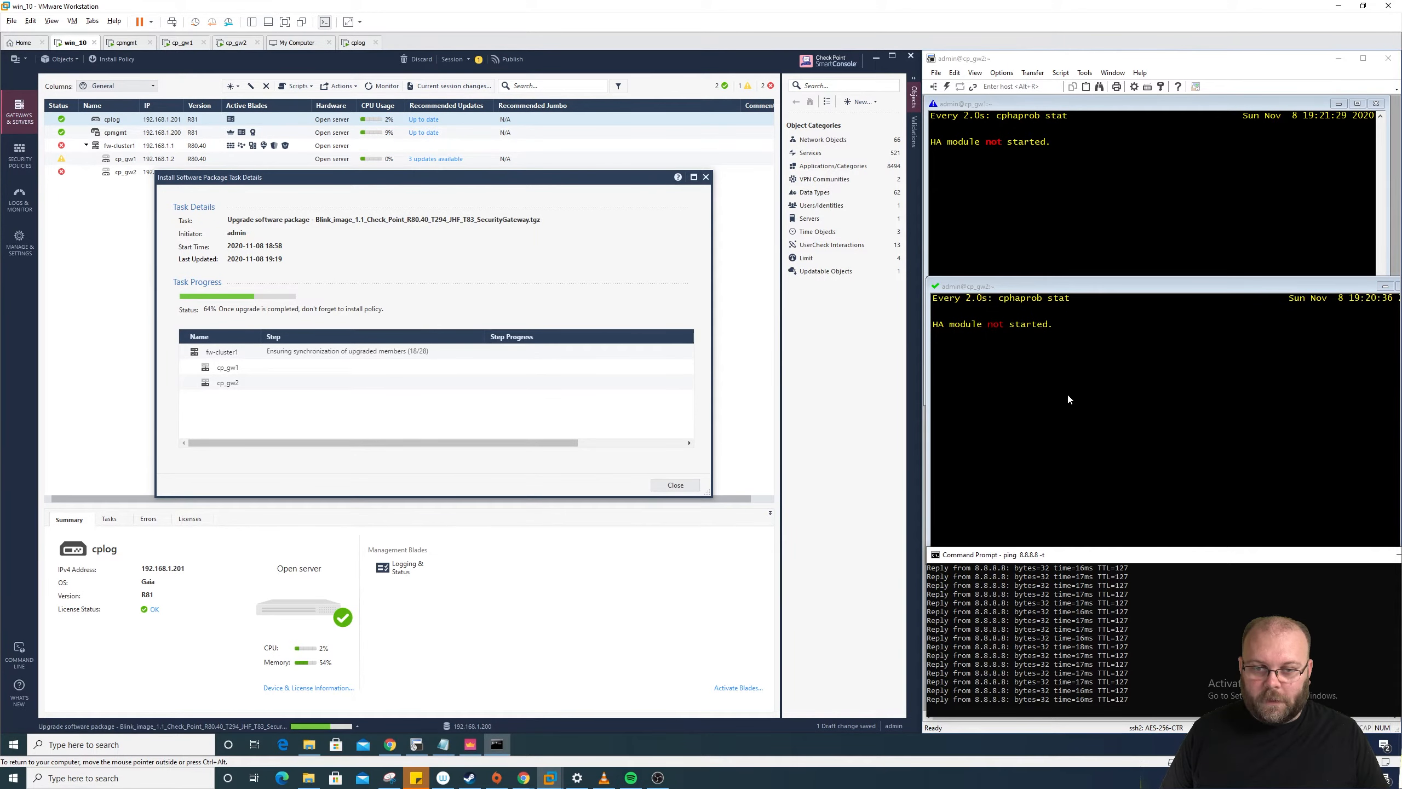
left_click(1041, 349)
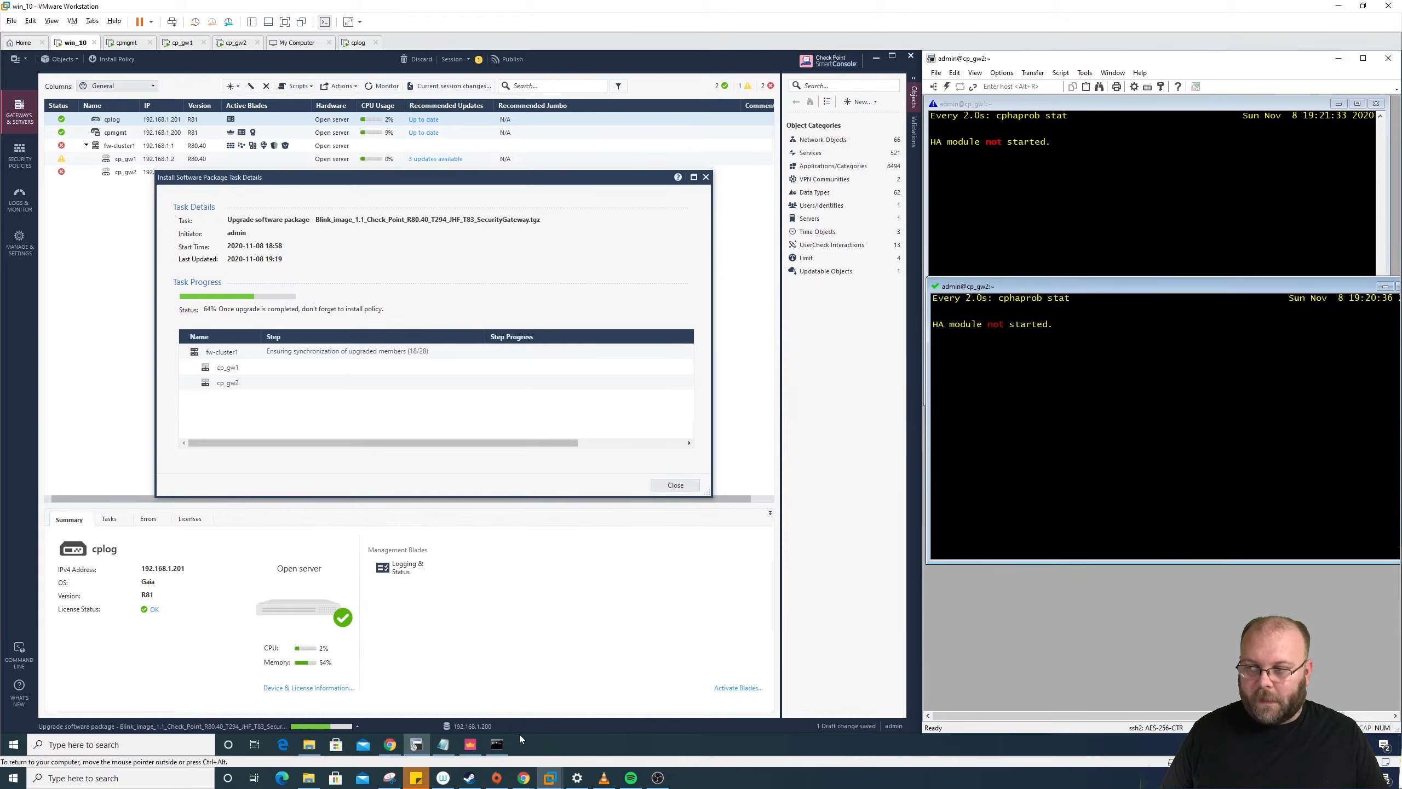
left_click(499, 745)
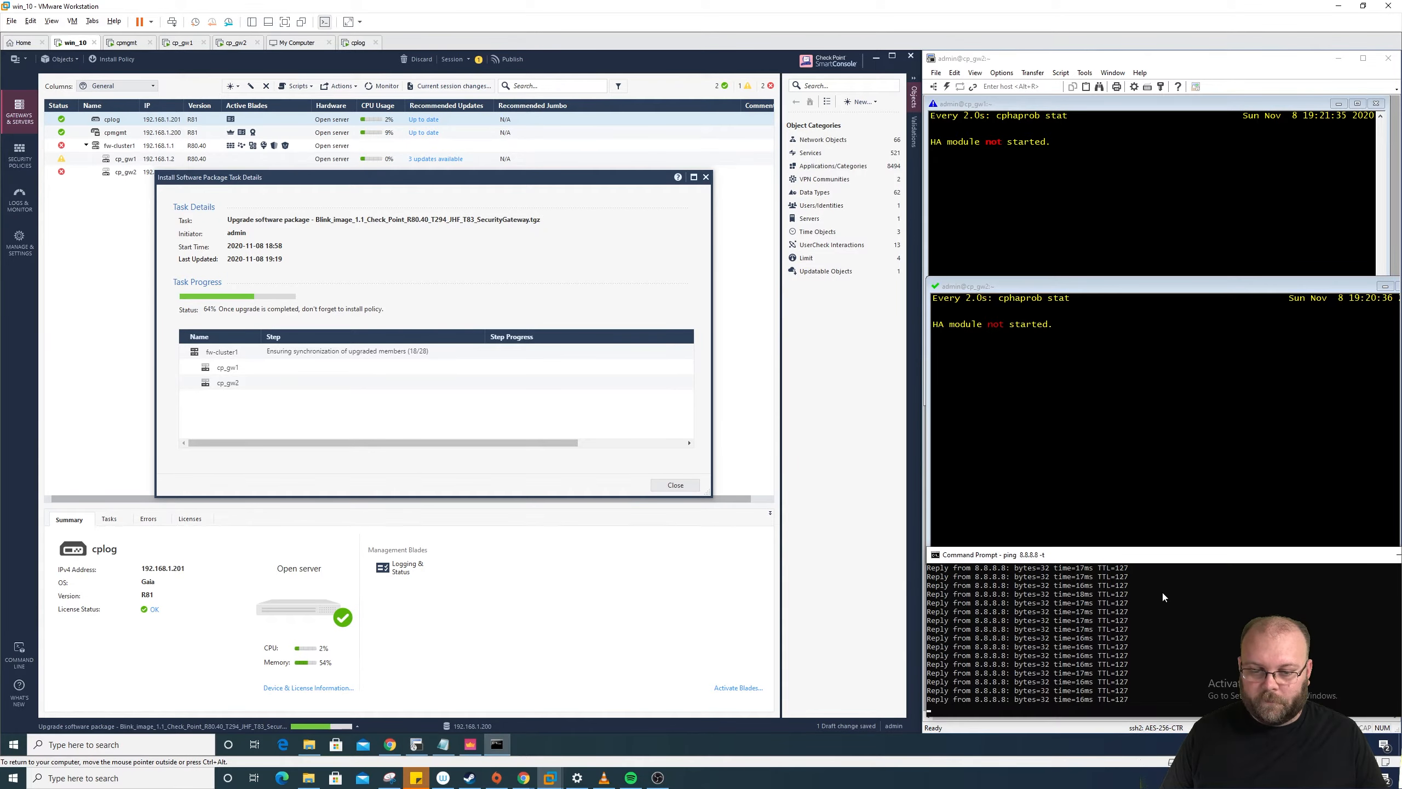
left_click_drag(1170, 286, 1170, 237)
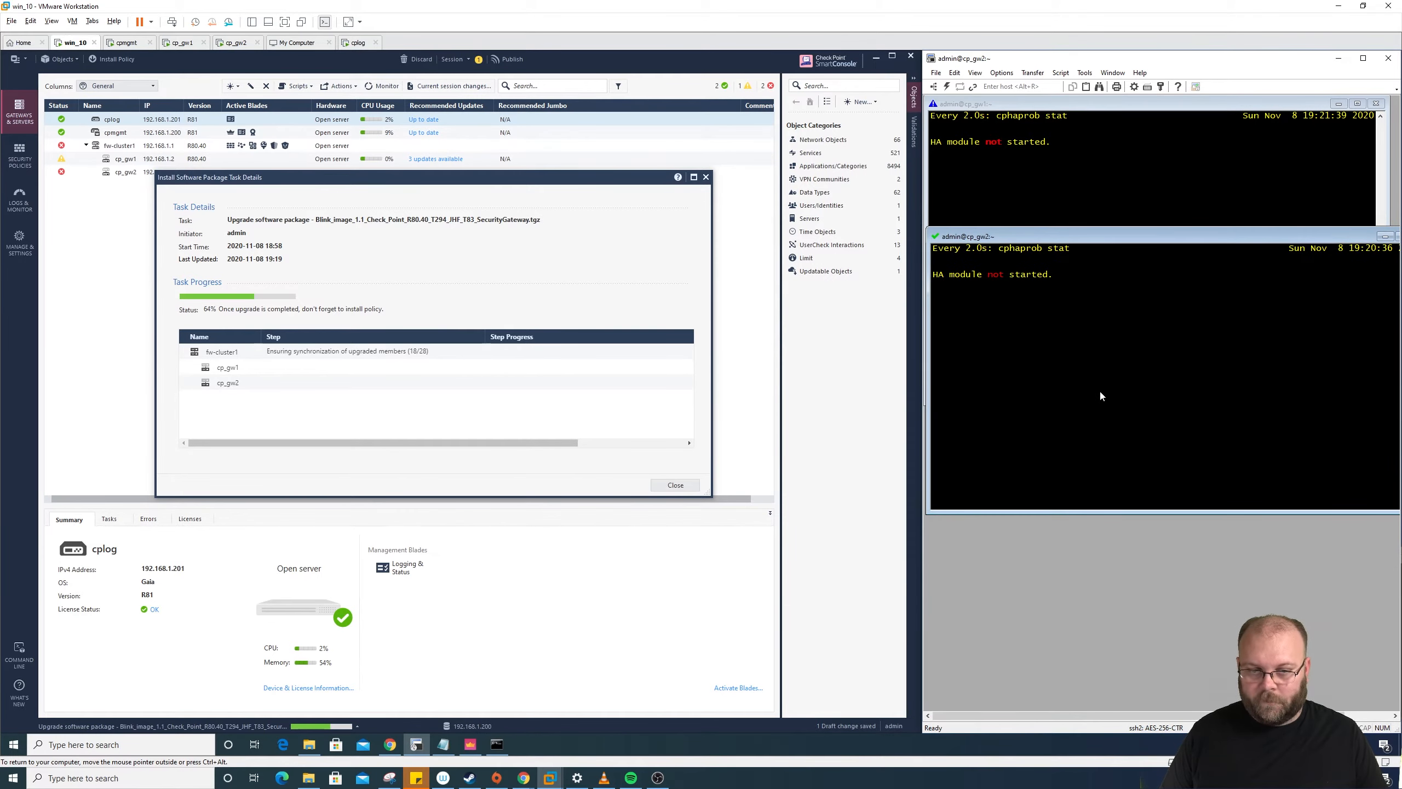
Step: Close the stale cp_gw2 window, check the ping, and note the upgrade's fail-over step
left_click(934, 239)
left_click(999, 287)
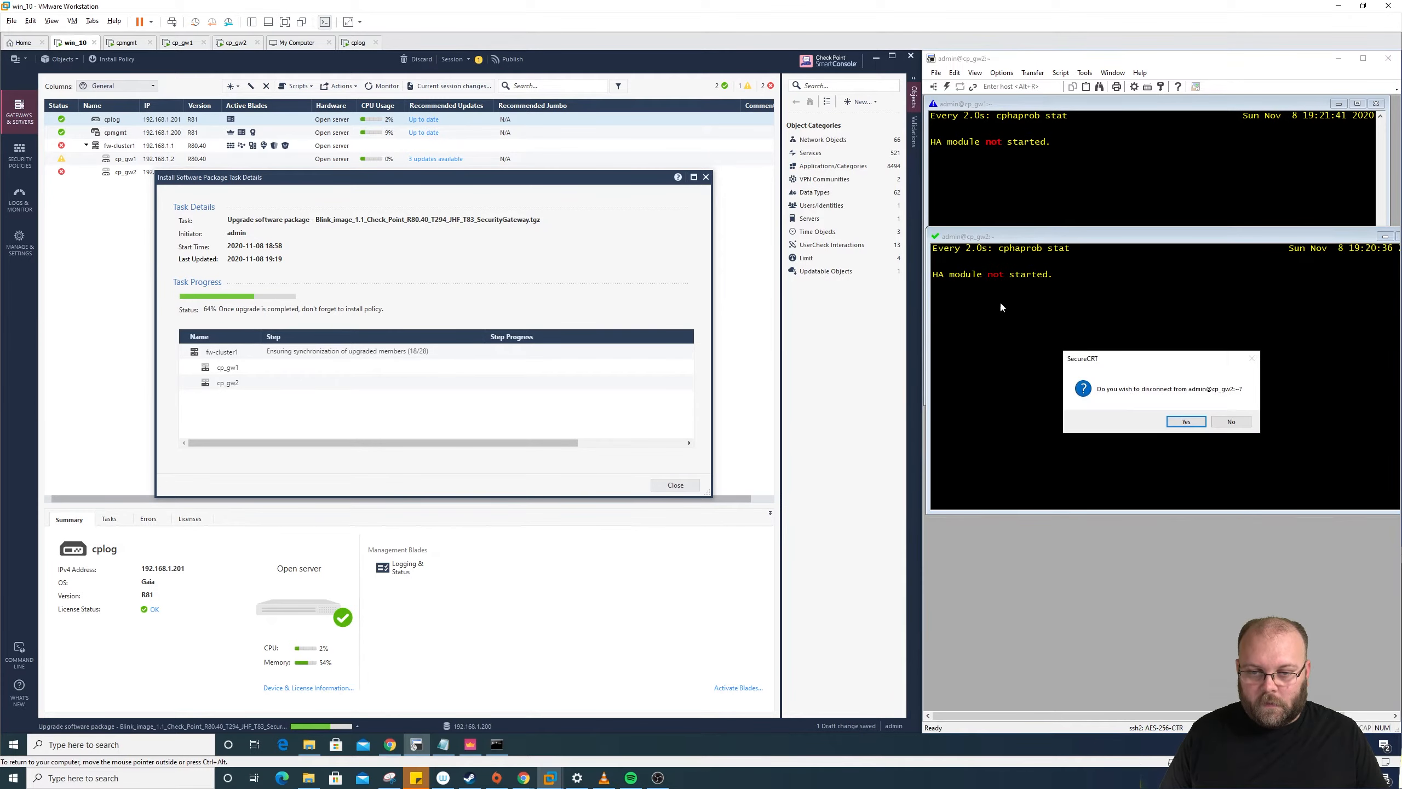
left_click(1188, 422)
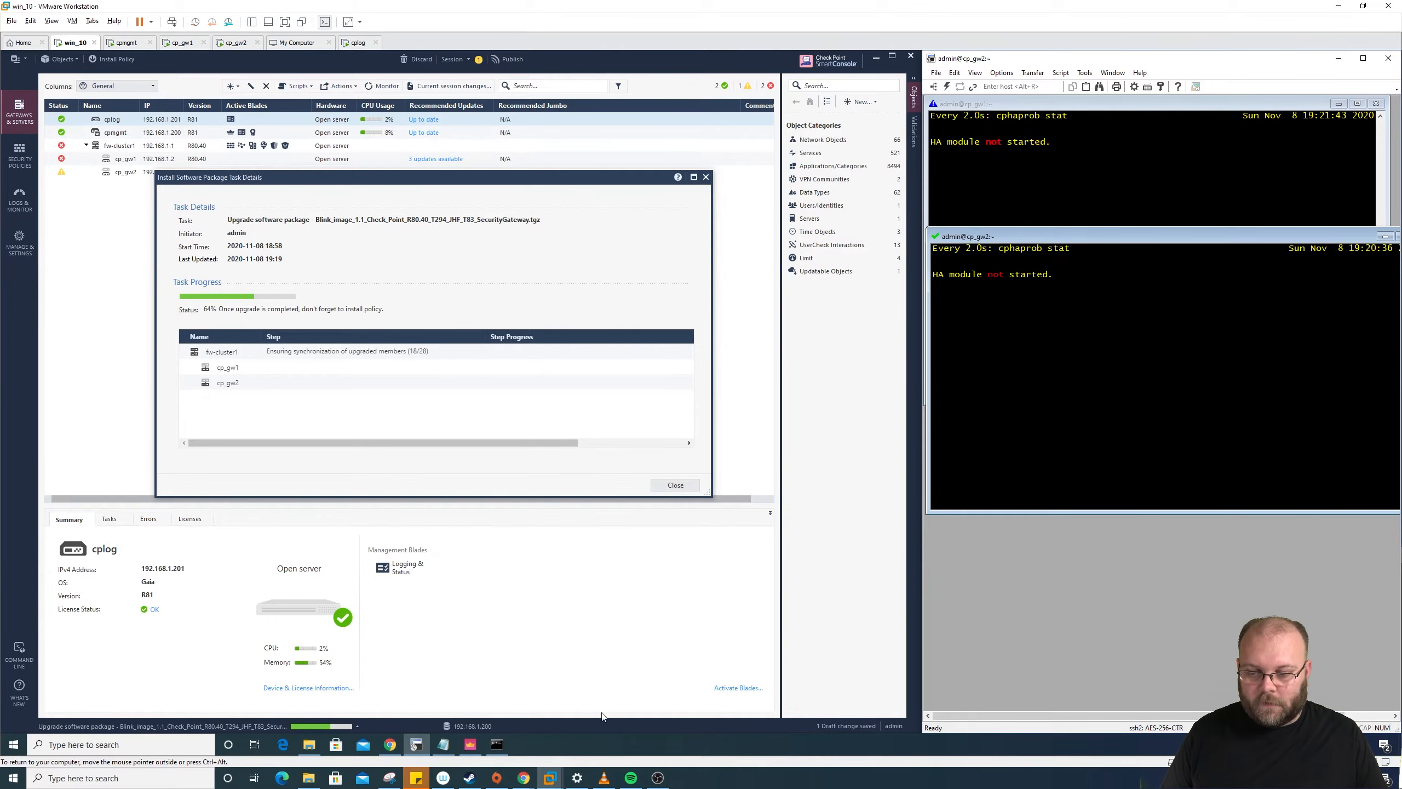
left_click(492, 748)
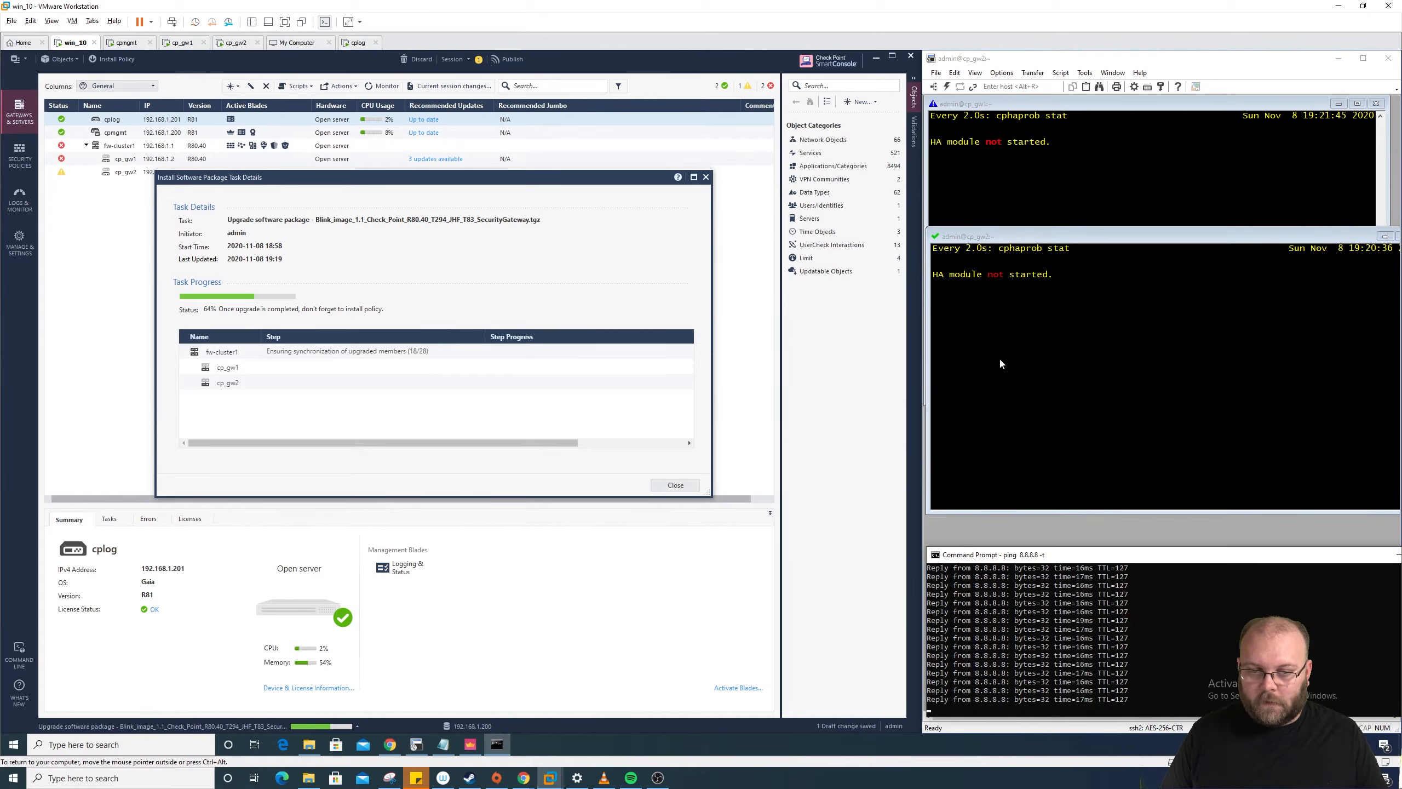
left_click(980, 321)
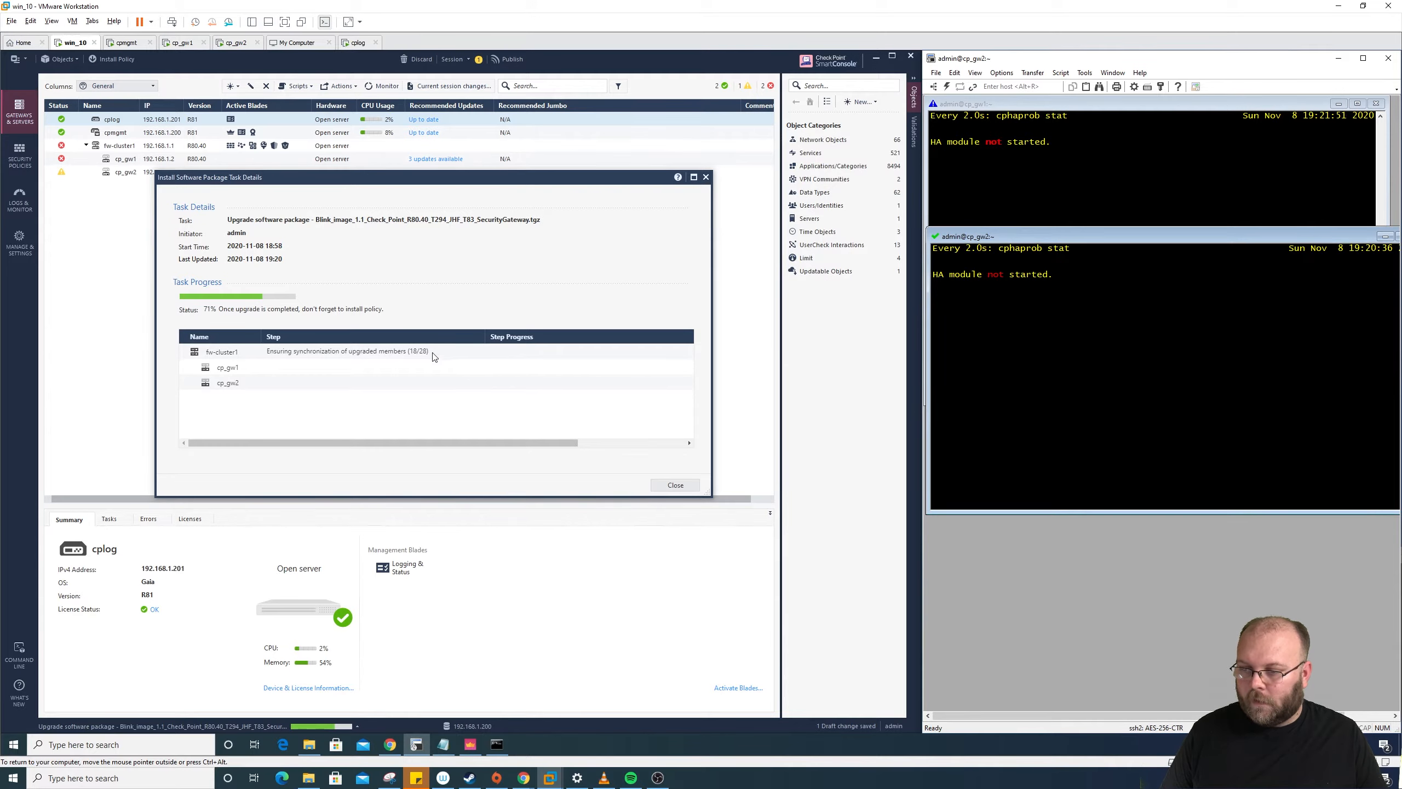
left_click_drag(434, 358, 386, 351)
left_click(262, 356)
left_click(415, 358)
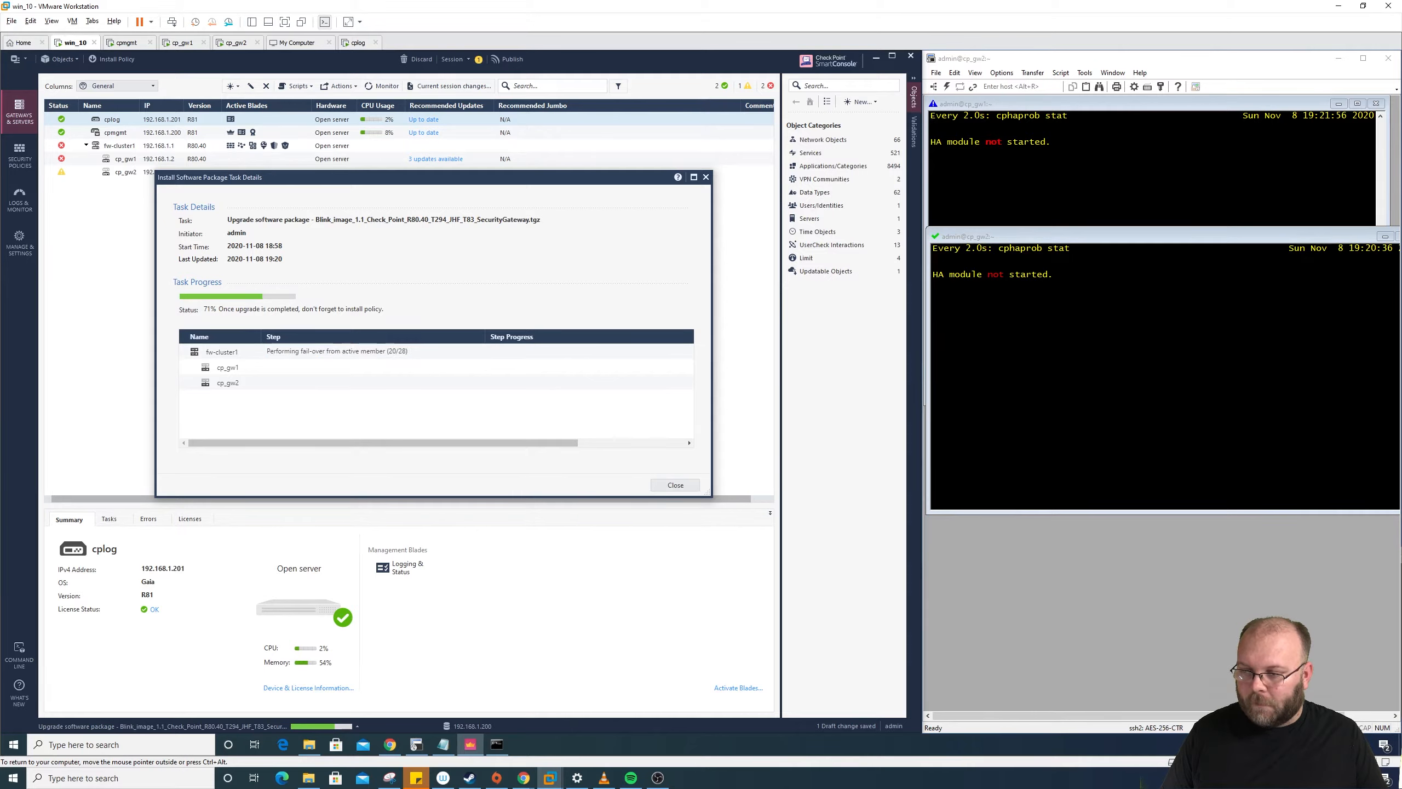
left_click(1055, 369)
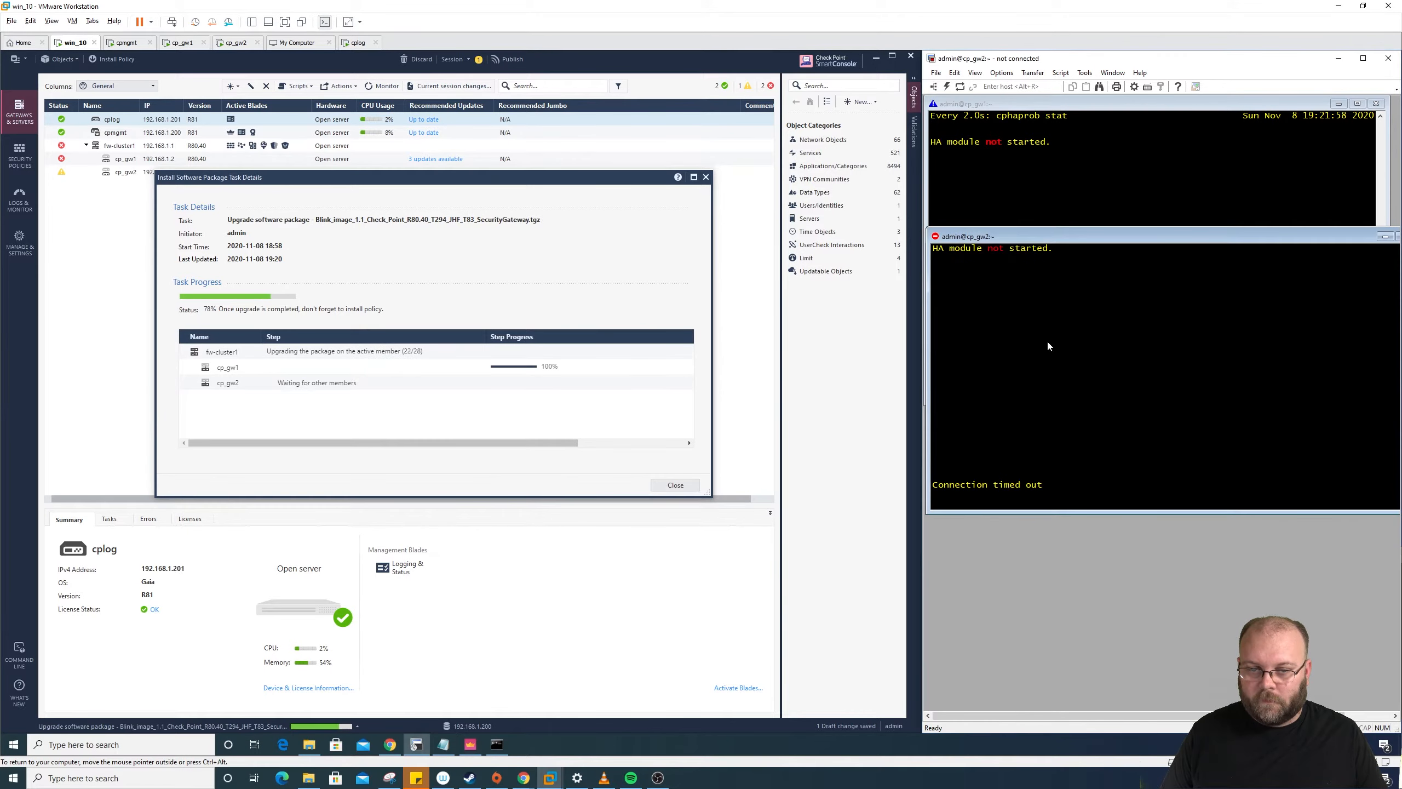
Step: Reconnect cp_gw2, log in as admin with the account password, and enter expert mode
left_click(943, 241)
left_click(989, 263)
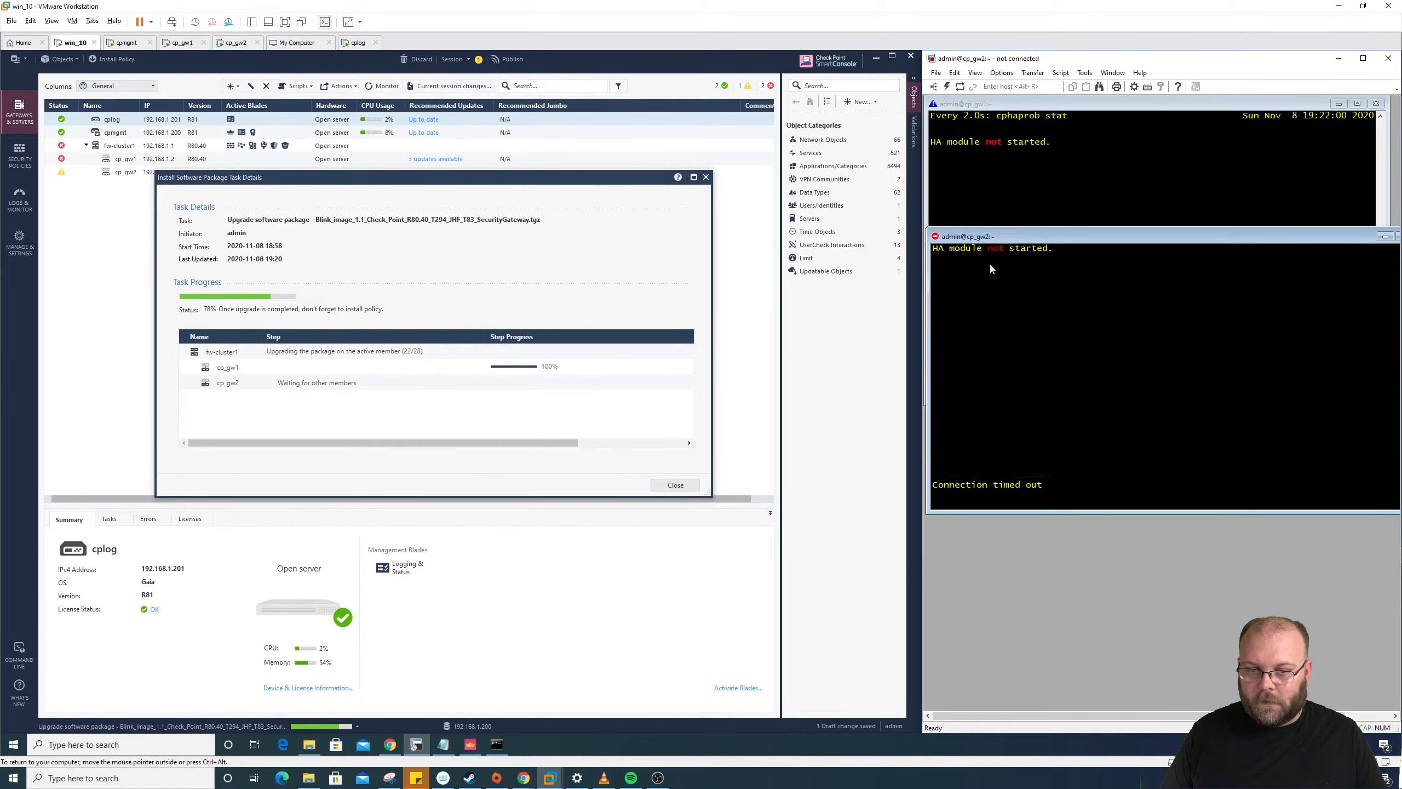
type("admin")
key("Return")
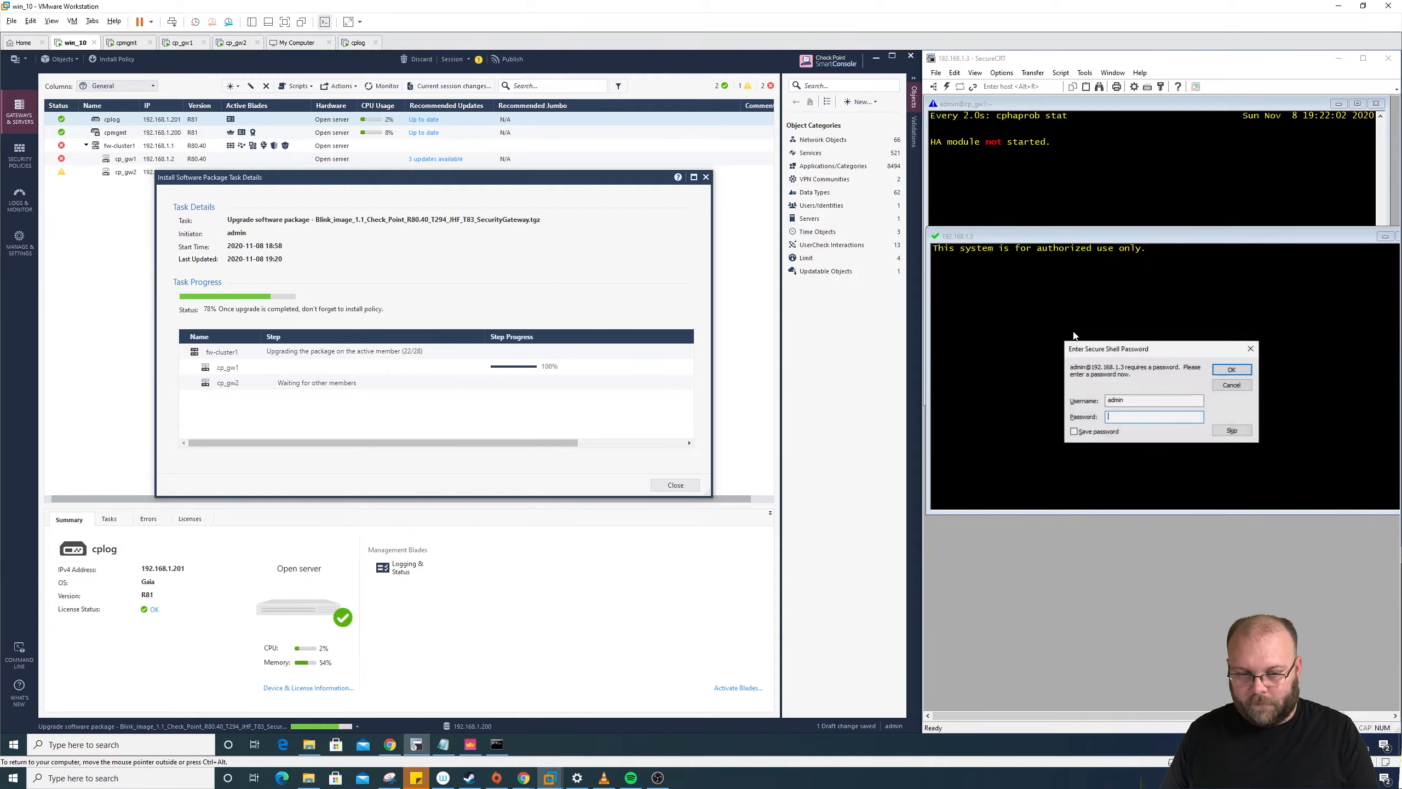
type("admin123")
key("Return")
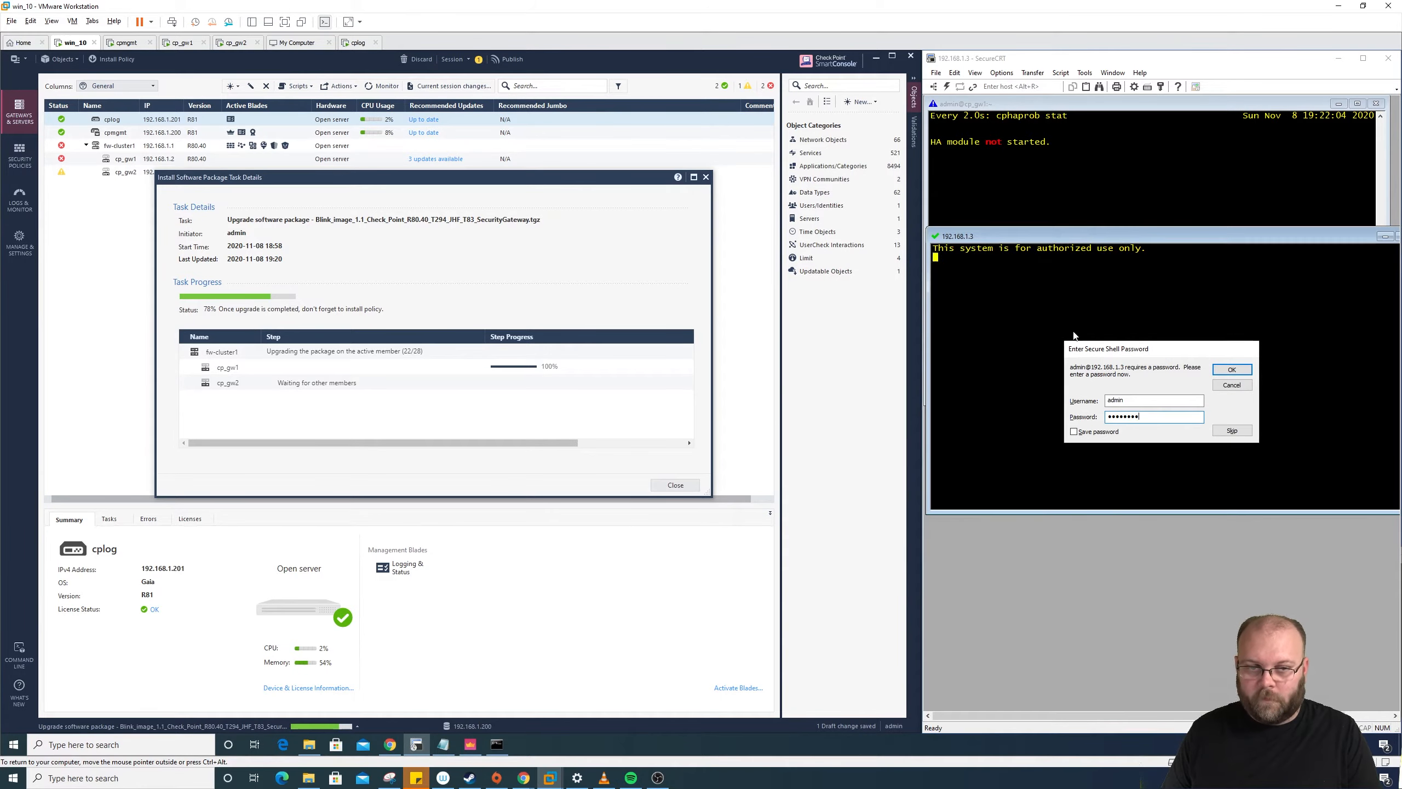
type("expert")
key("Return")
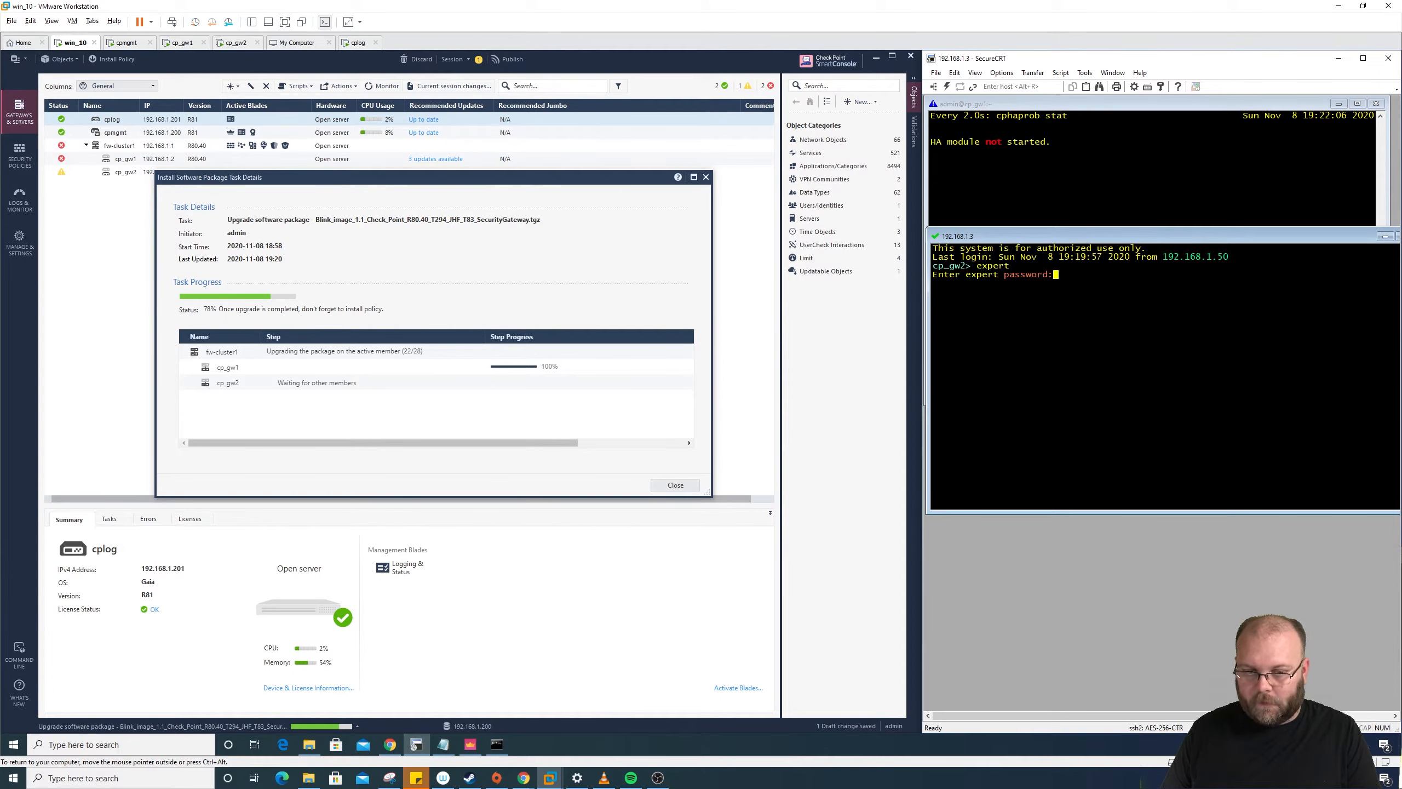
key("Return")
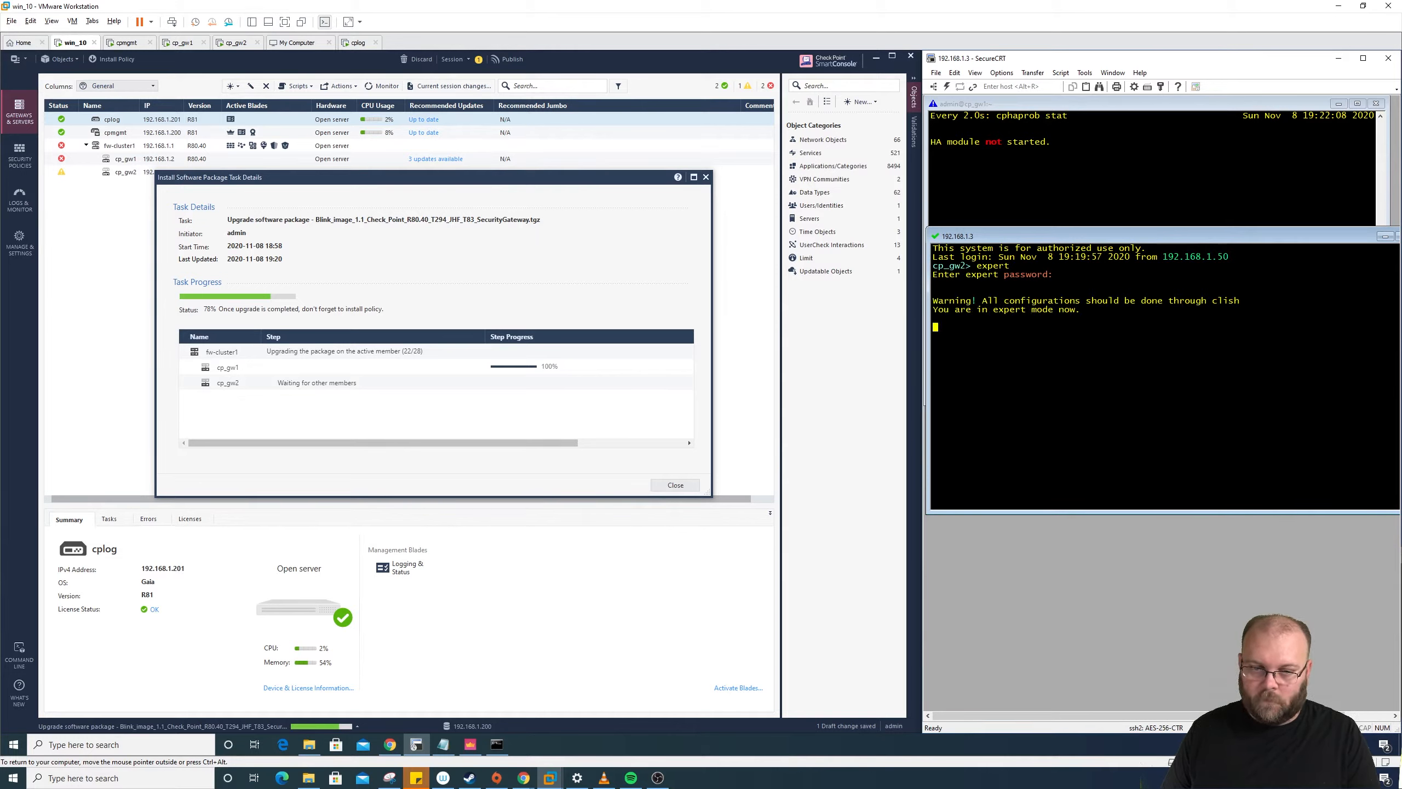
Step: Run cphaprob stat on cp_gw2, then rerun it as 'watch cphaprob stat'
type("cphaprob stat")
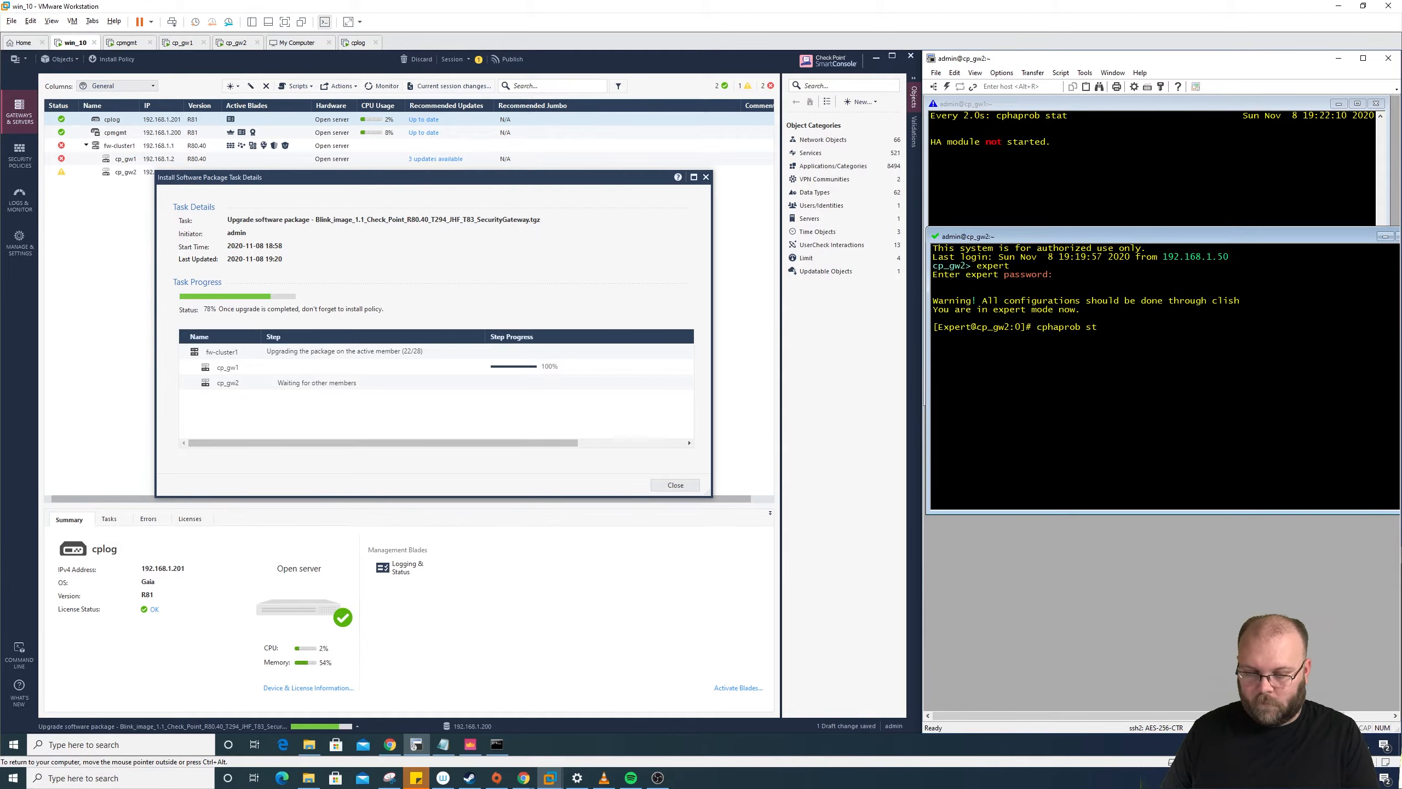
key("Return")
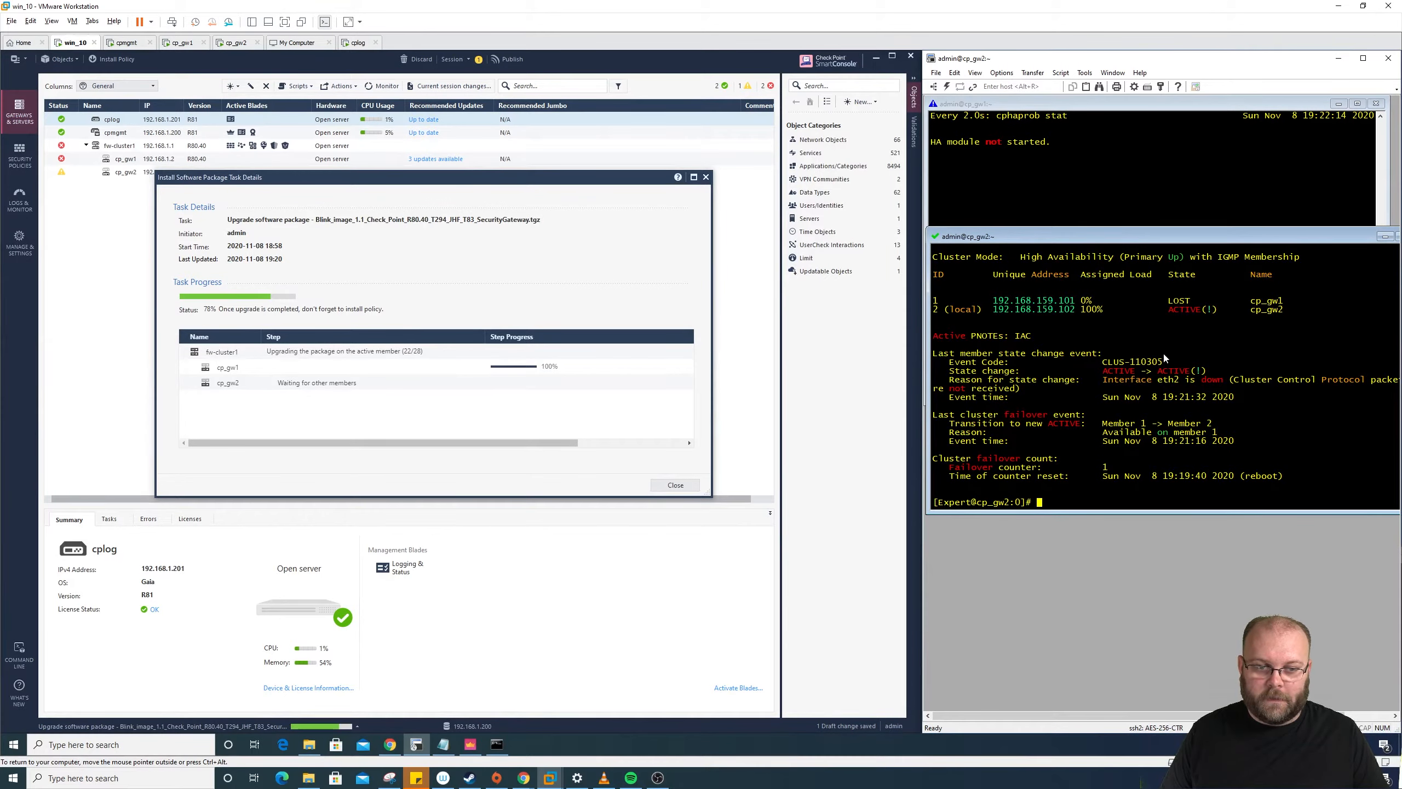
key("Up")
key("Left")
key("Left")
key("Left")
key("Left")
key("Left")
key("Left")
key("Left")
key("Left")
key("Left")
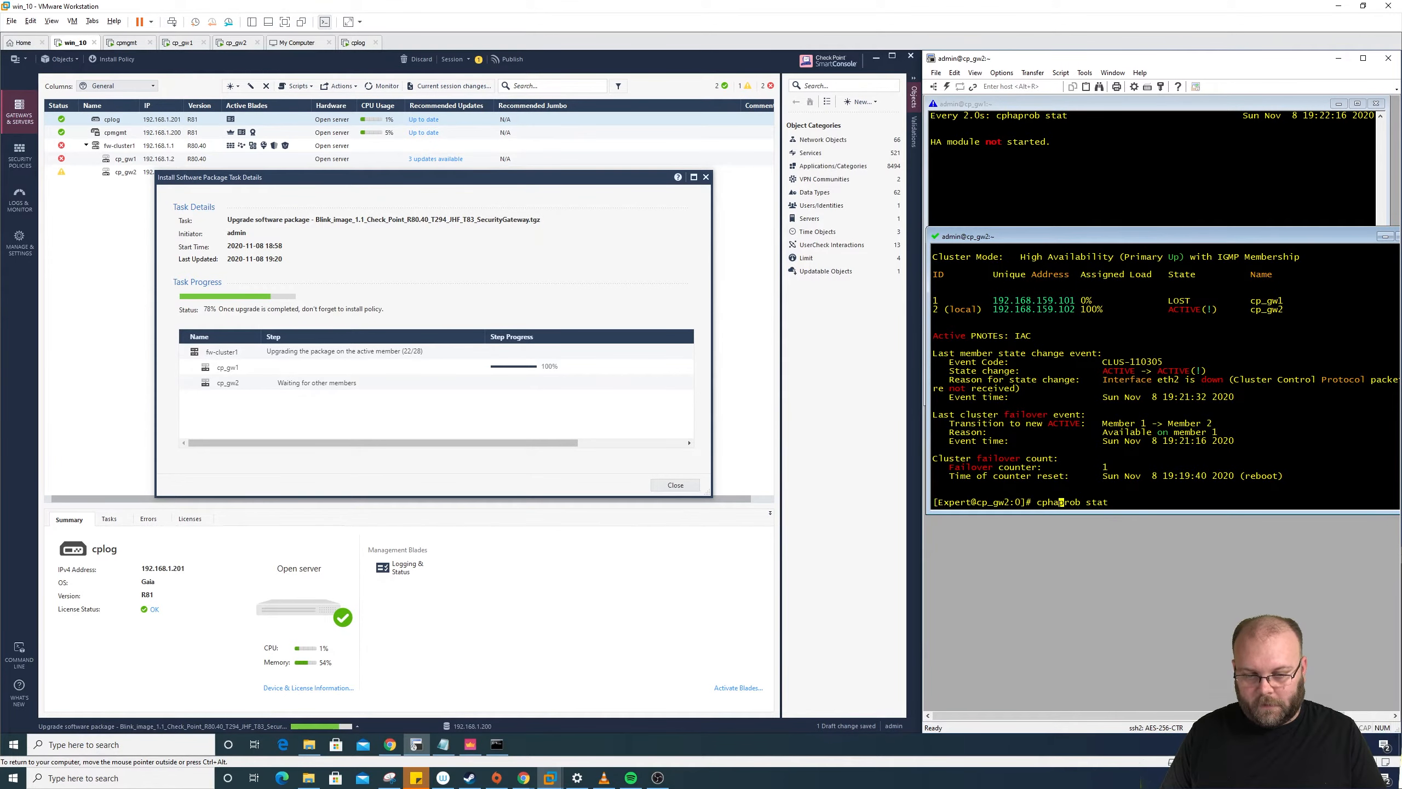
key("Home")
type("watch")
key("Return")
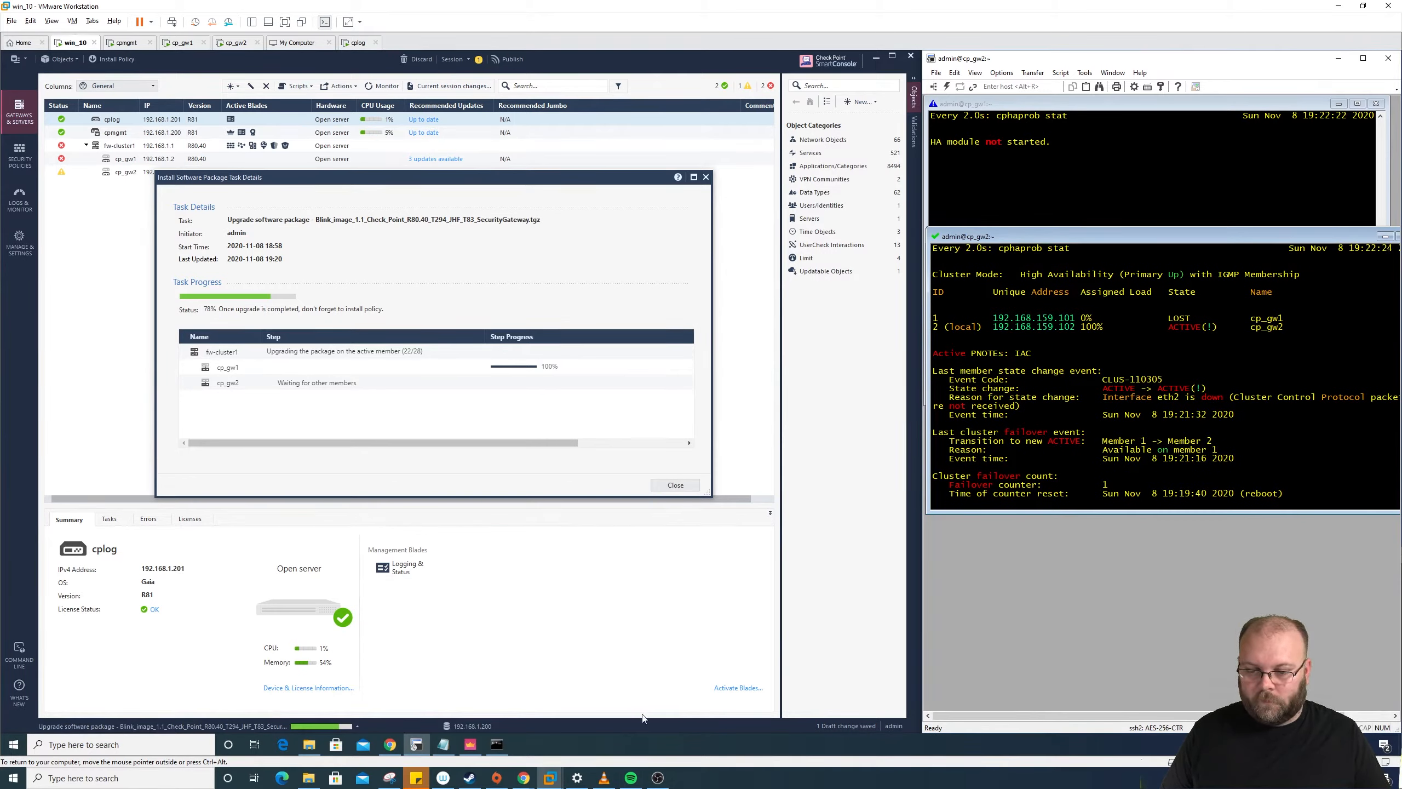
Step: Bring the running ping 8.8.8.8 window forward to watch it alongside the upgrade progress
left_click(498, 744)
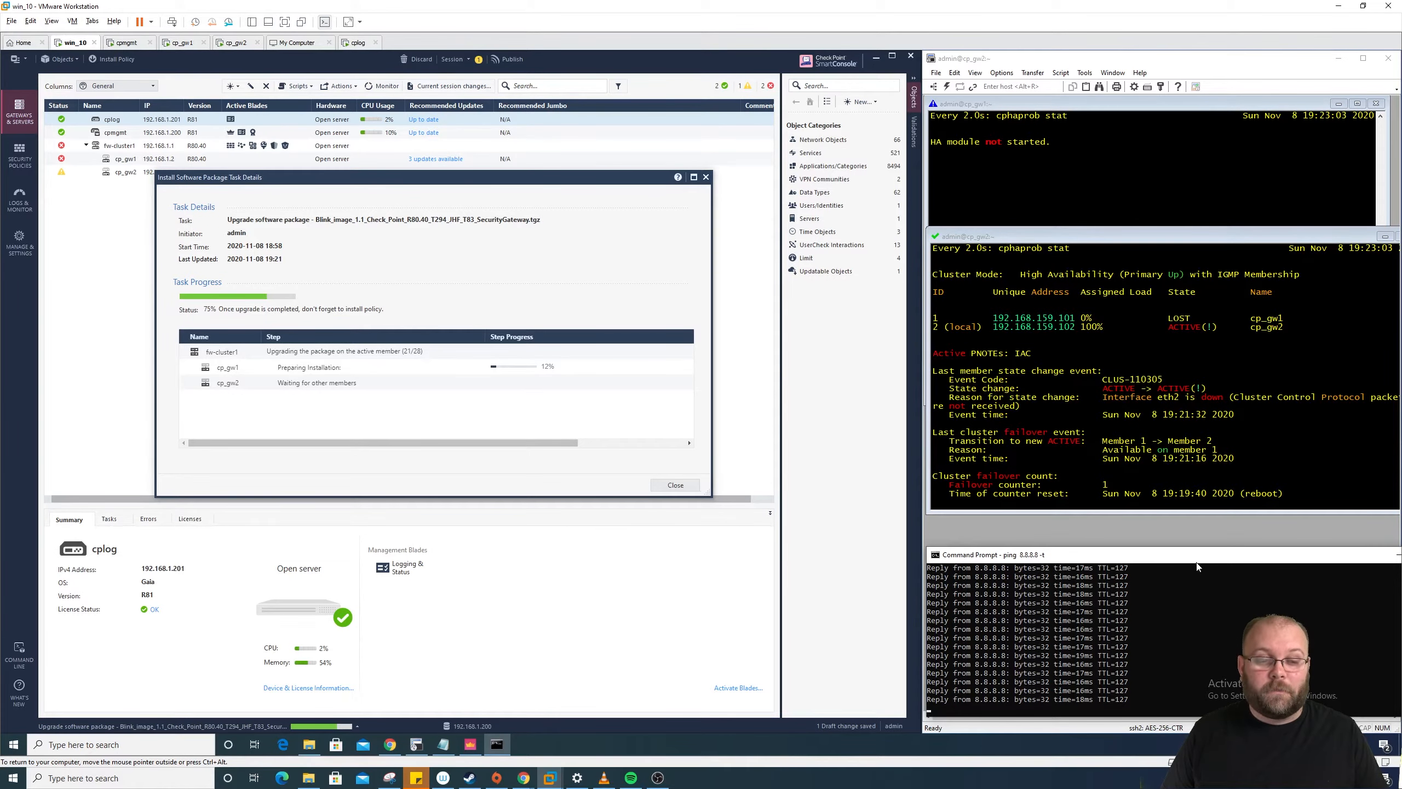
Step: Stop the cluster-state watch in the cp_gw2 session and run cpinfo -y all
left_click(1089, 457)
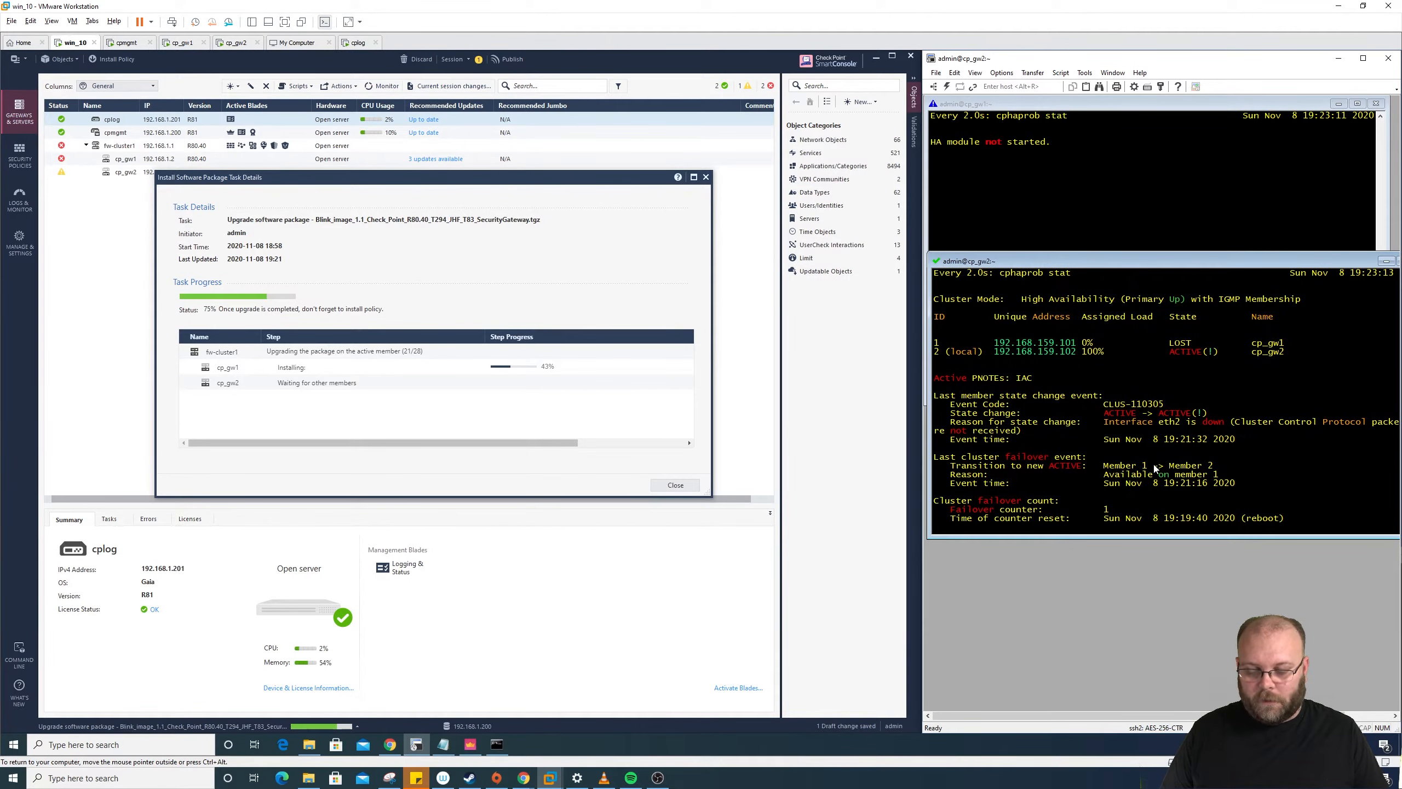
key("ctrl+c")
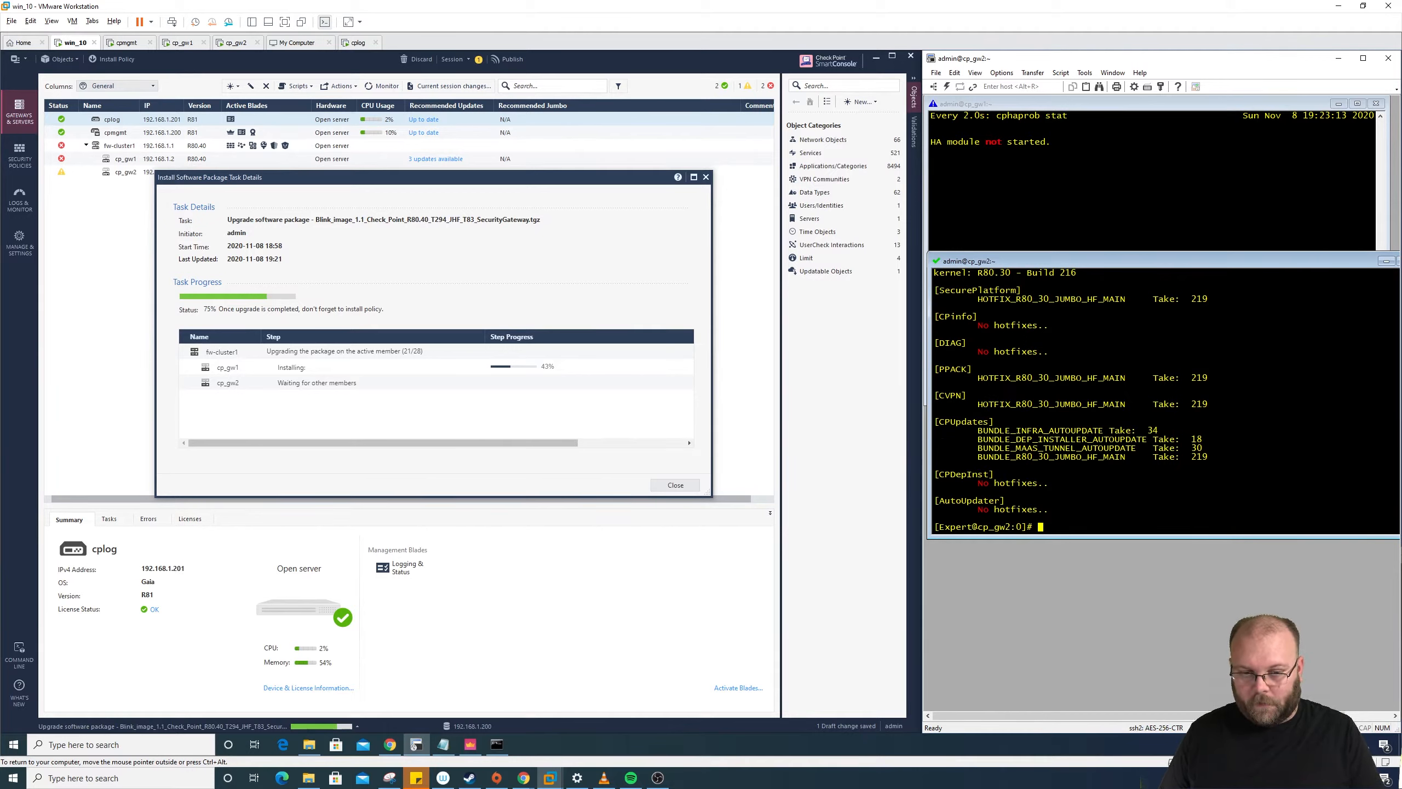
type("cp")
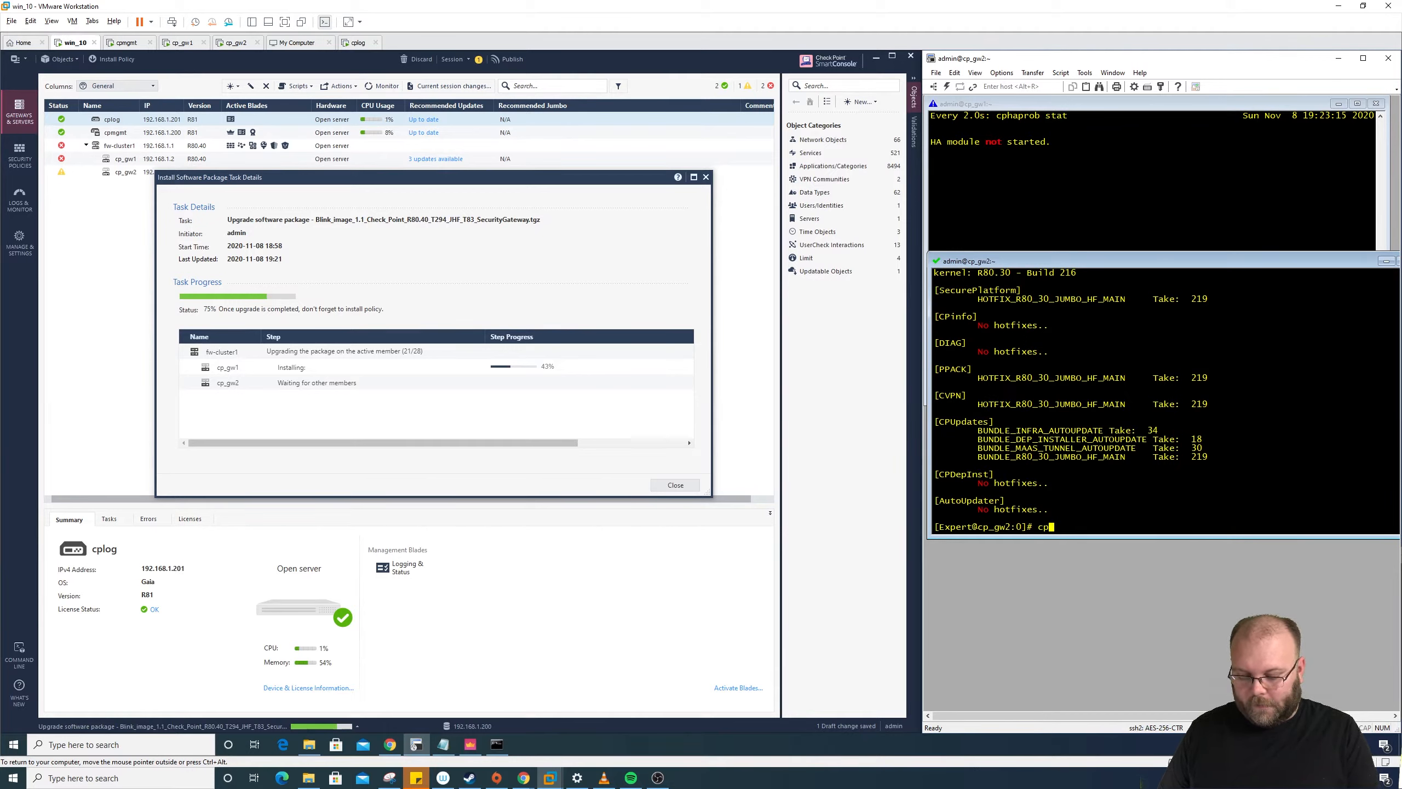
type("info -y all")
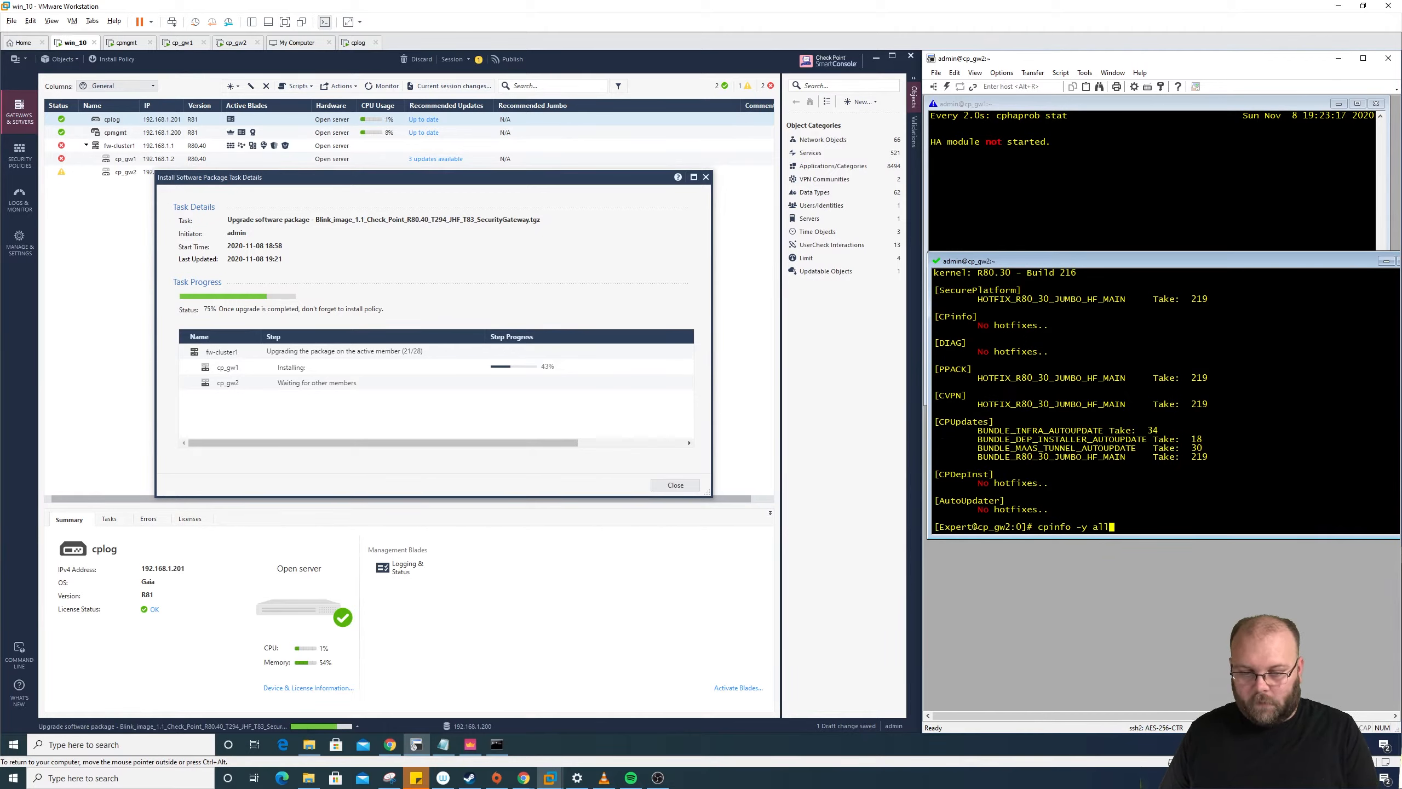
key("Return")
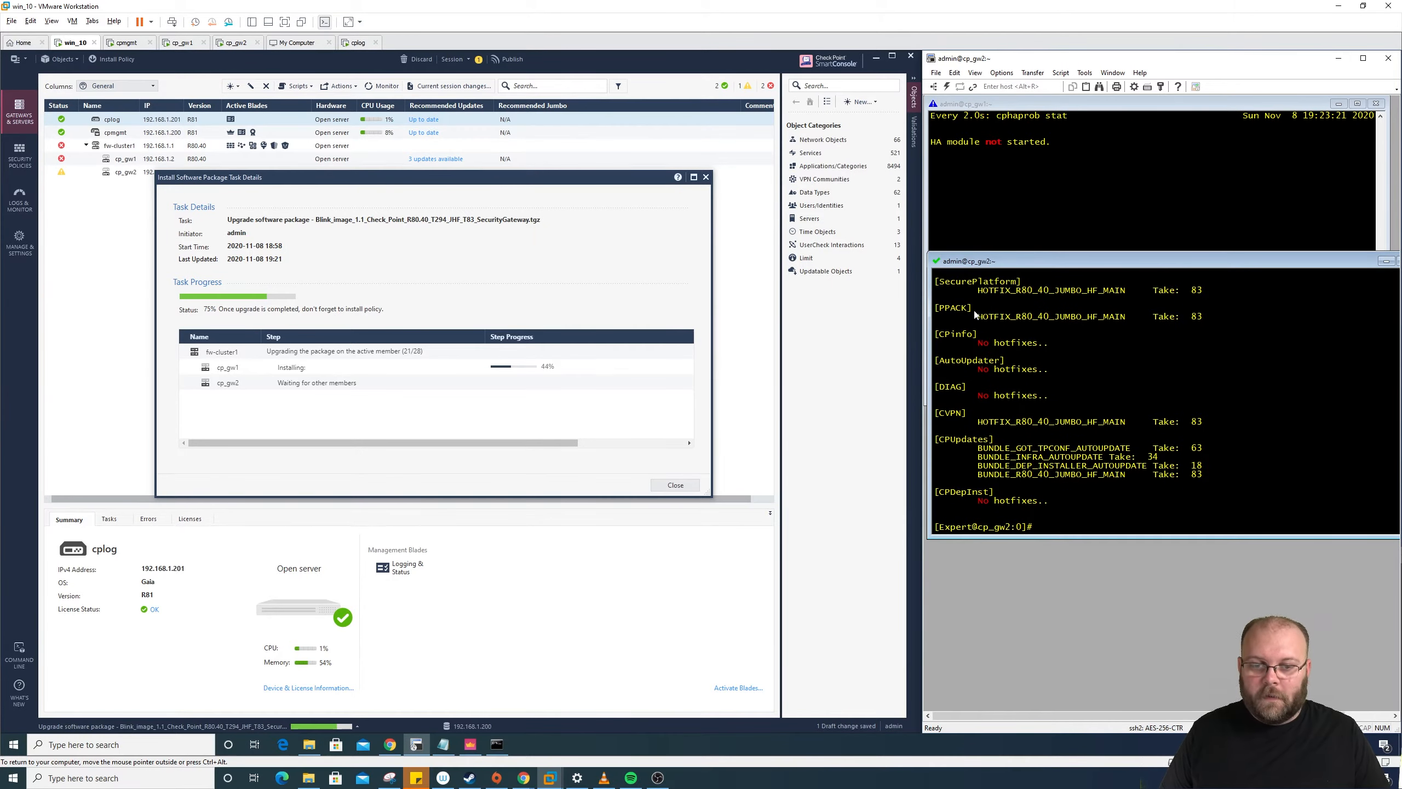
Step: Highlight the R80.40 kernel version and the R80.40 Jumbo hotfix Take 83 line
scroll(977, 319, "up", 1)
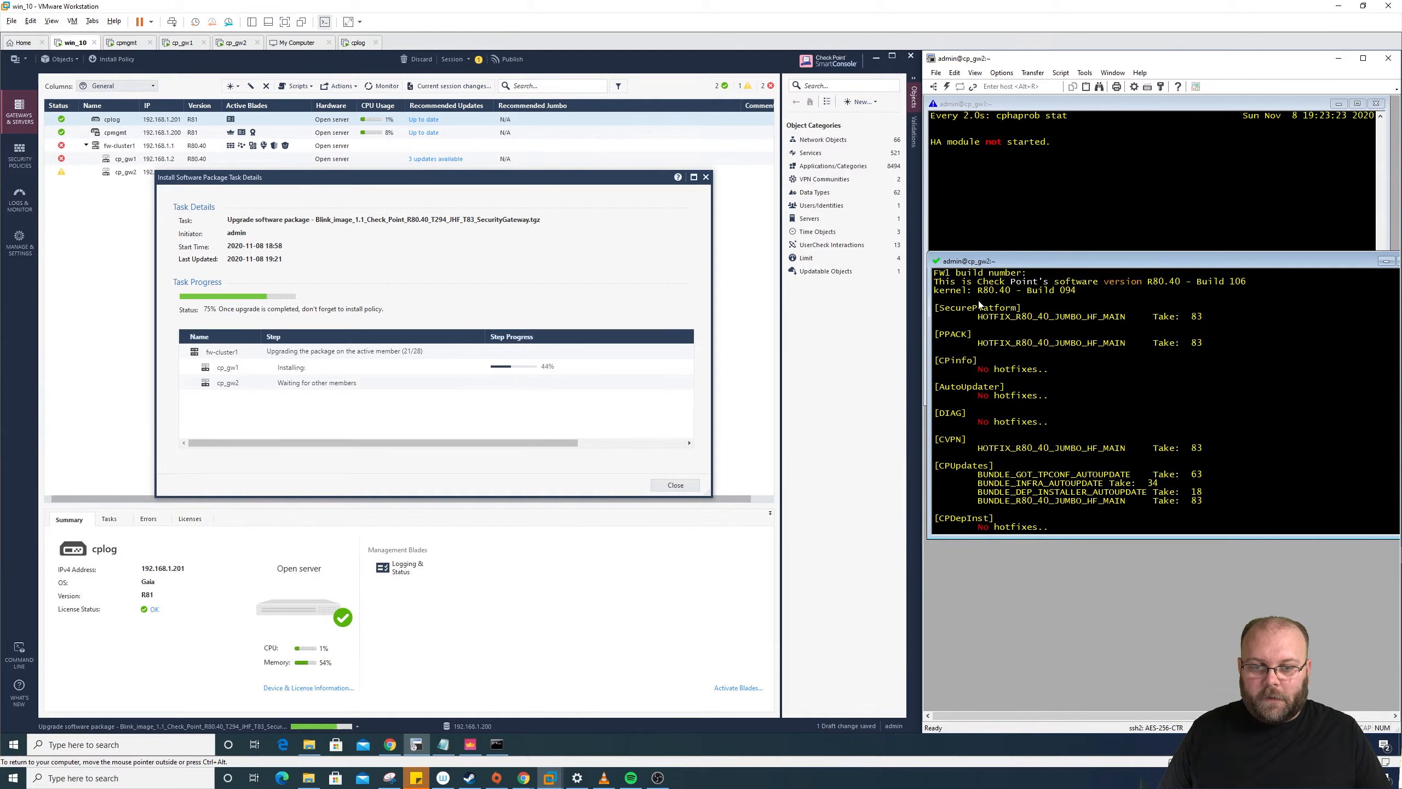
left_click_drag(973, 291, 1010, 291)
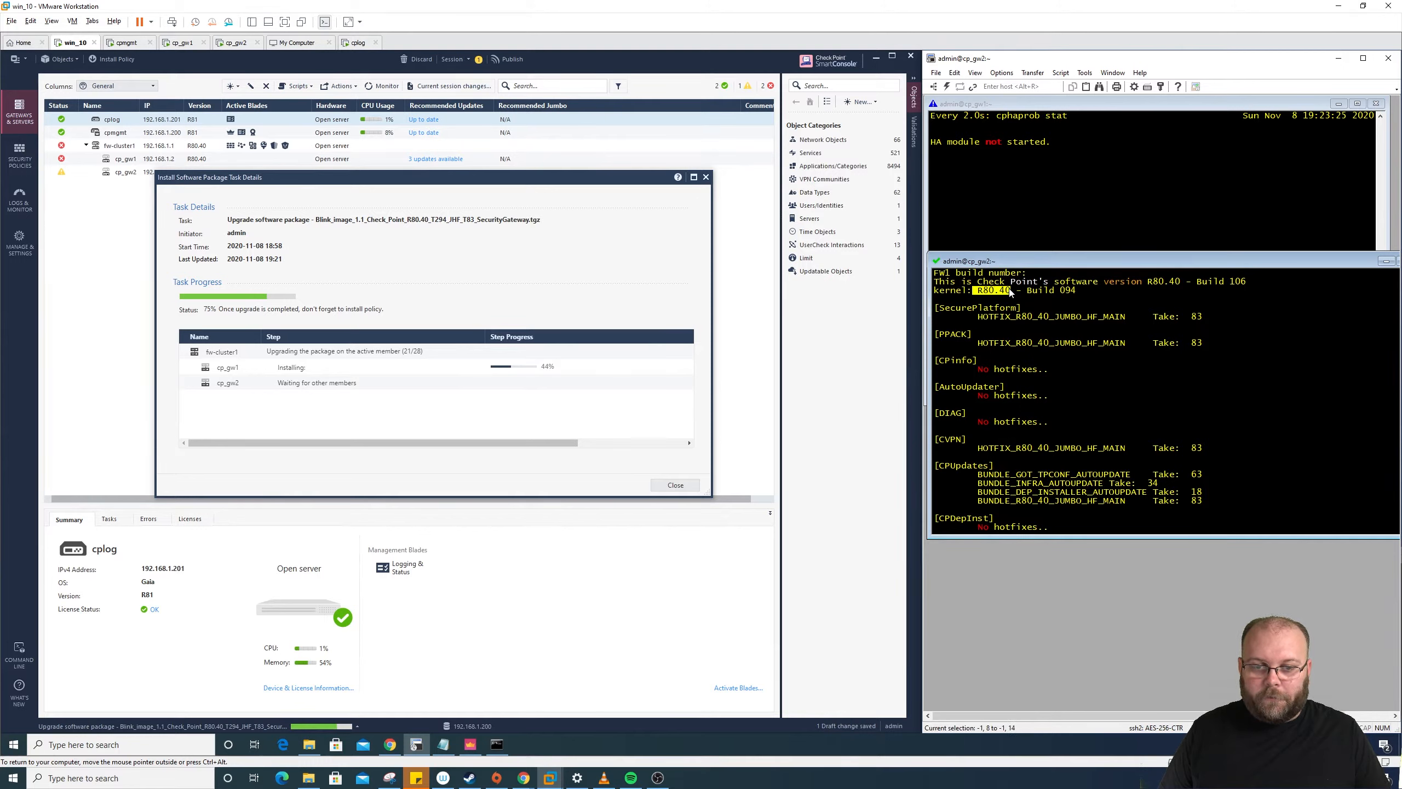
scroll(1061, 337, "down", 1)
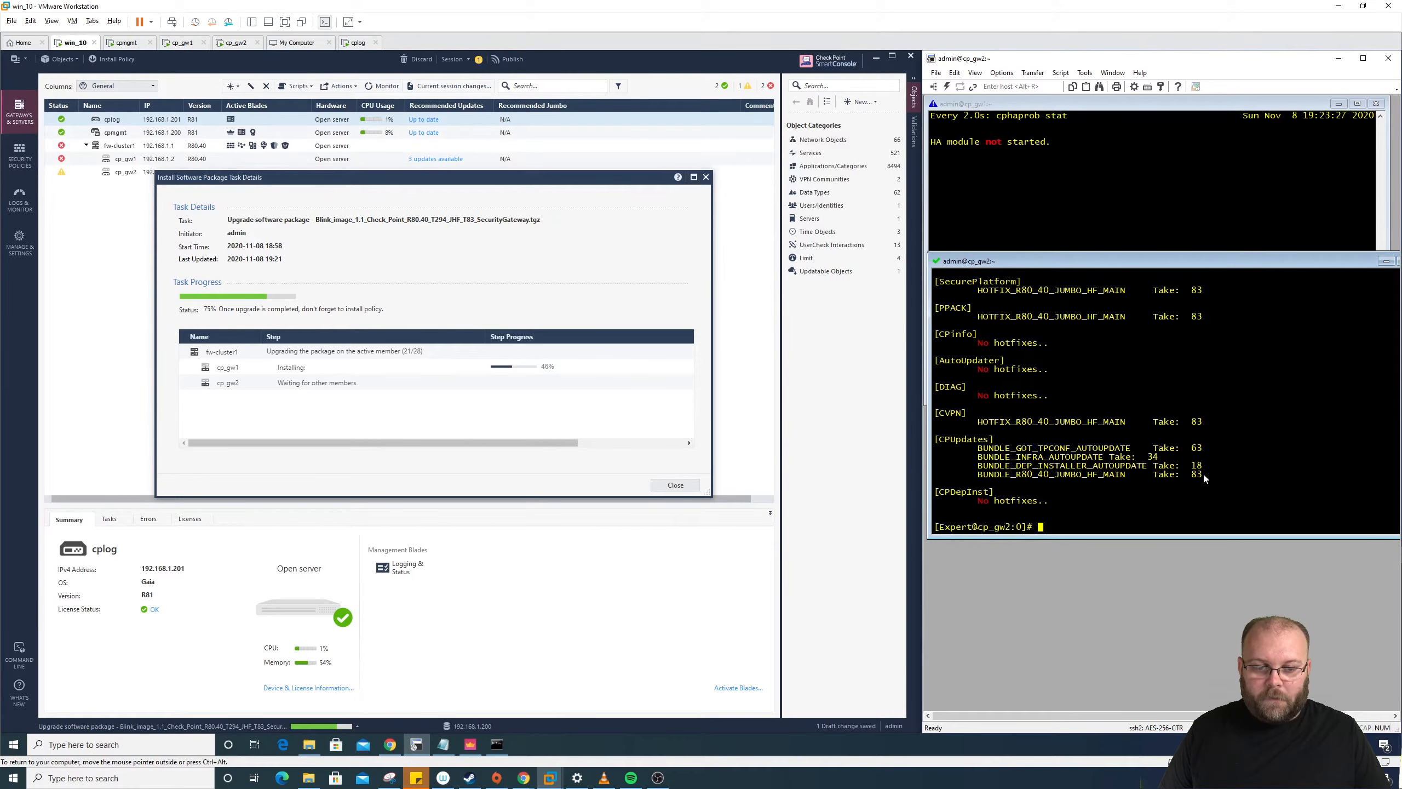
left_click_drag(1203, 471, 978, 474)
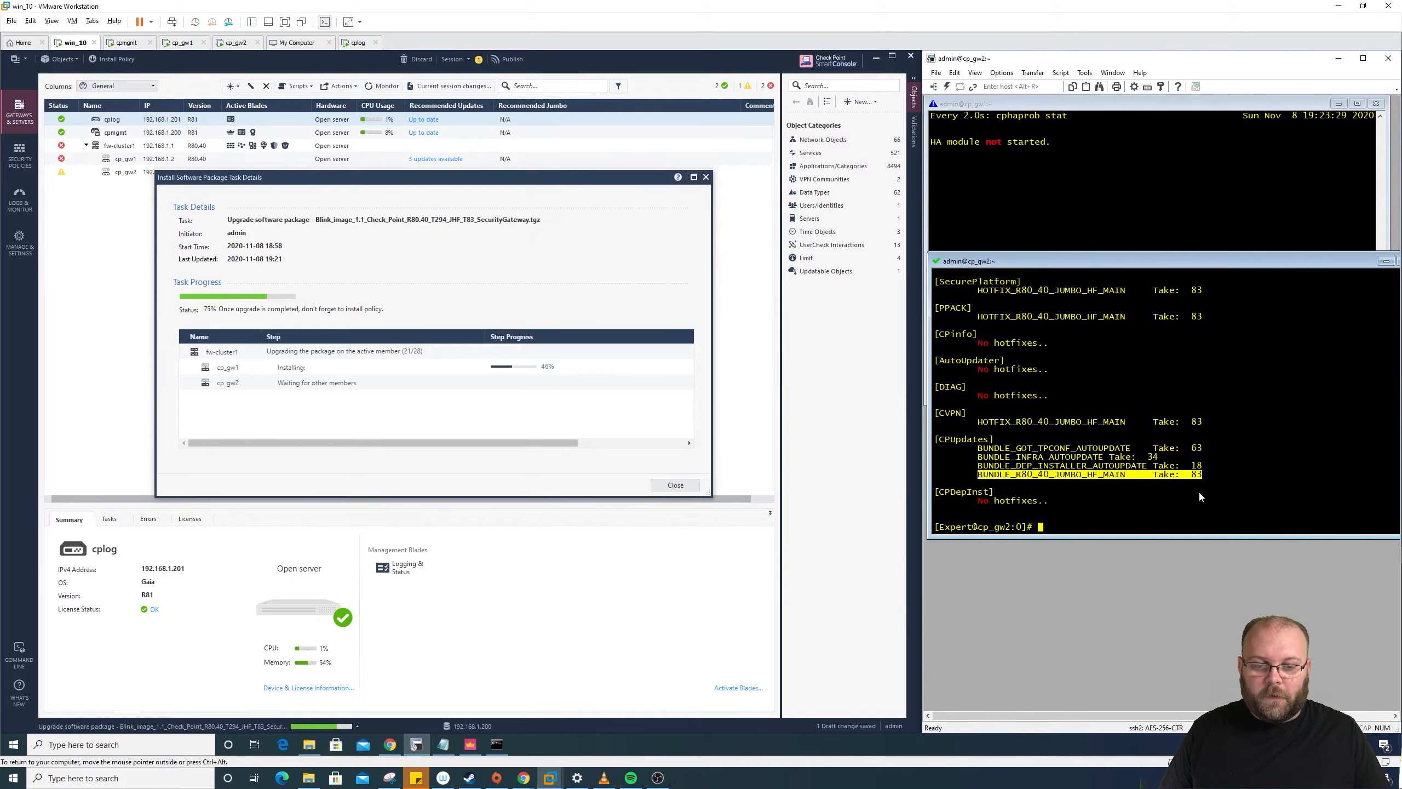
left_click_drag(1203, 474, 1158, 480)
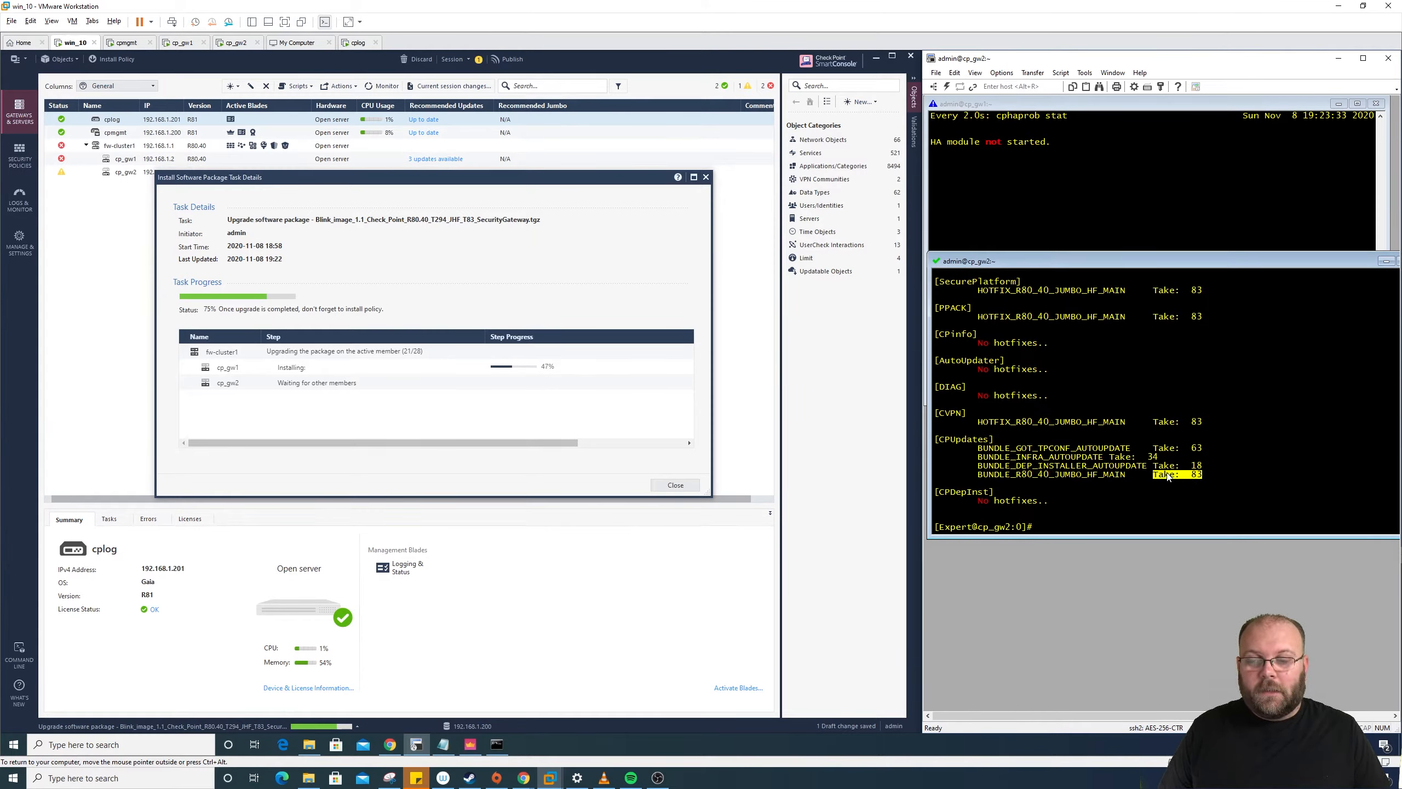
left_click(1165, 476)
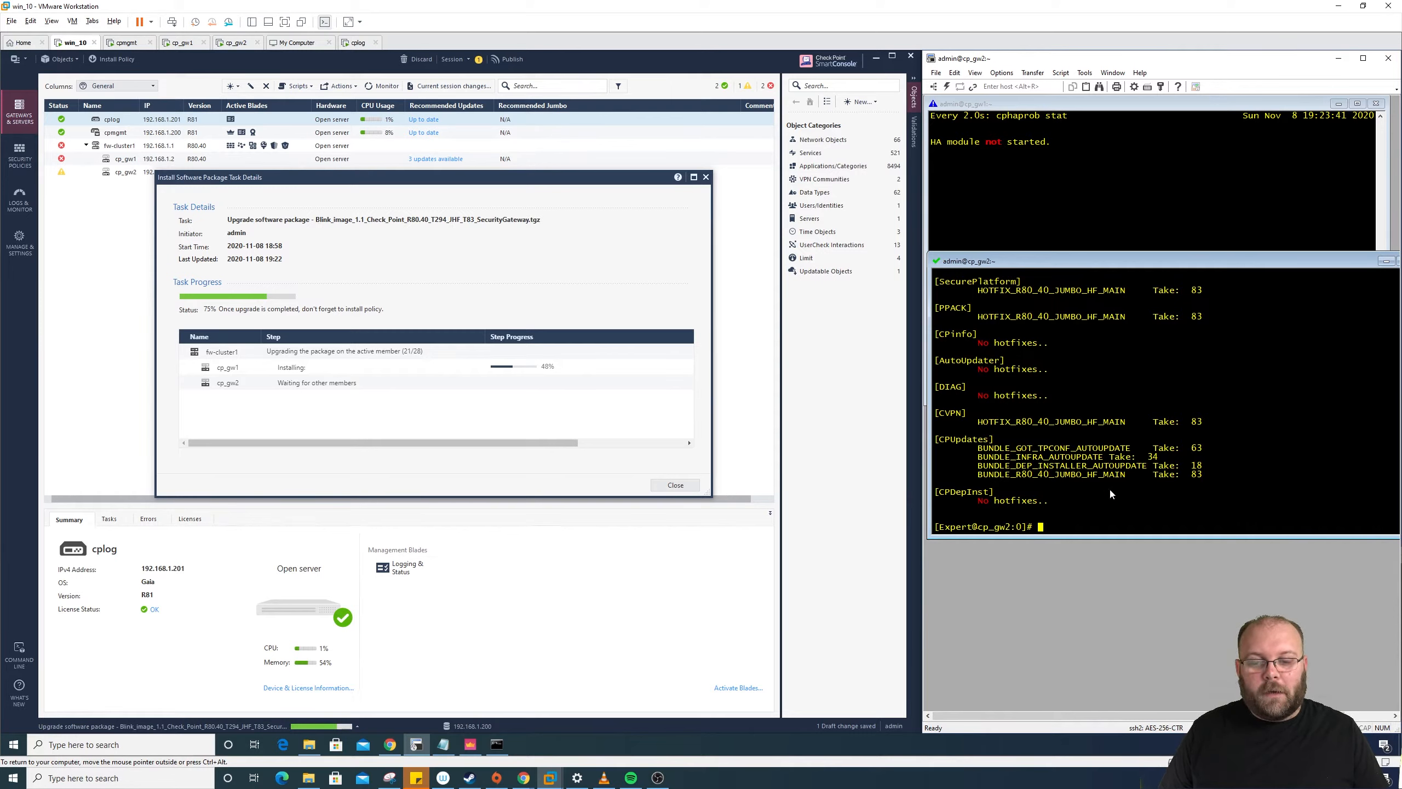
Step: Bring the 8.8.8.8 ping window back up while the cluster upgrade continues
left_click(496, 747)
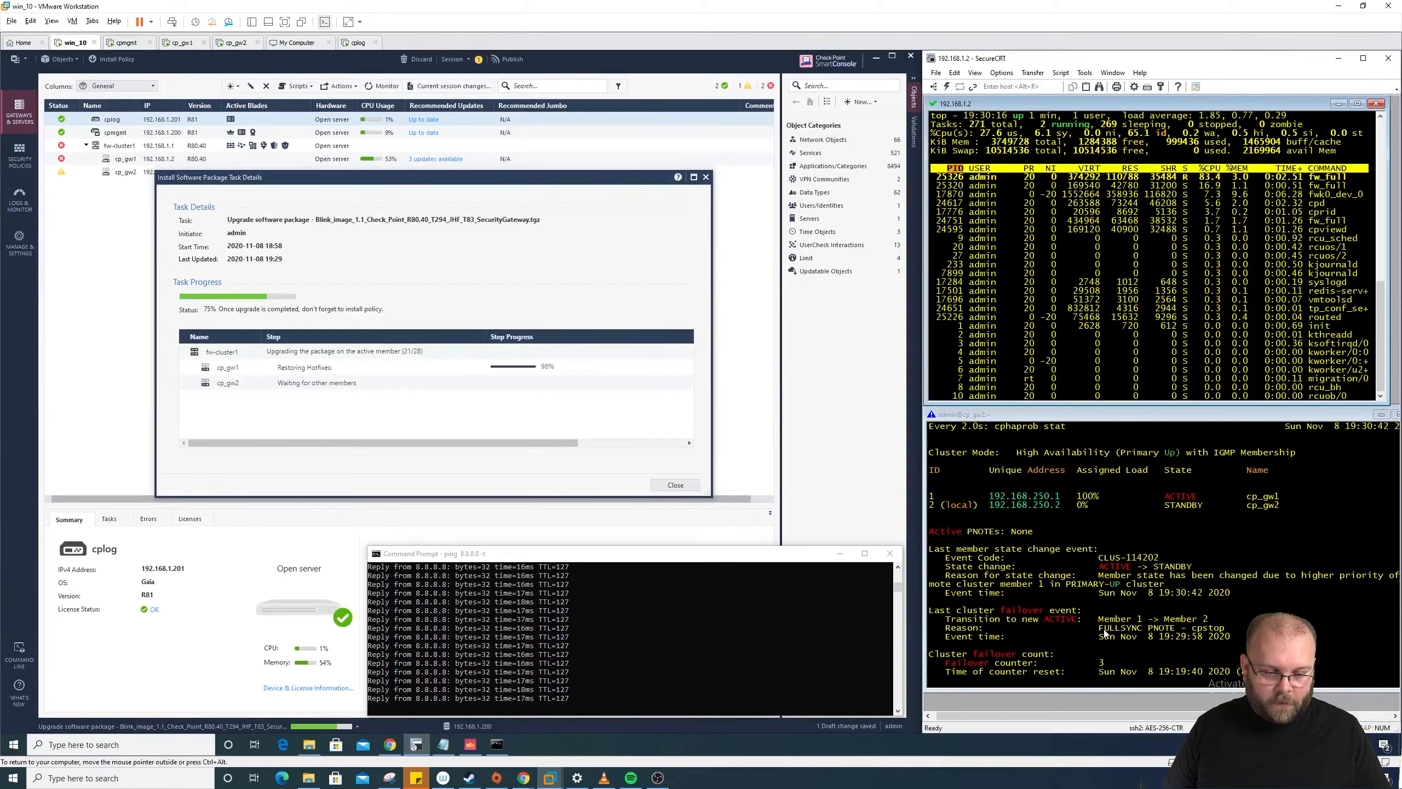
Step: Highlight the FULLSYNC PNOTE failover reason on cp_gw2, then switch to the cp_gw1 session
left_click_drag(1101, 630, 1226, 634)
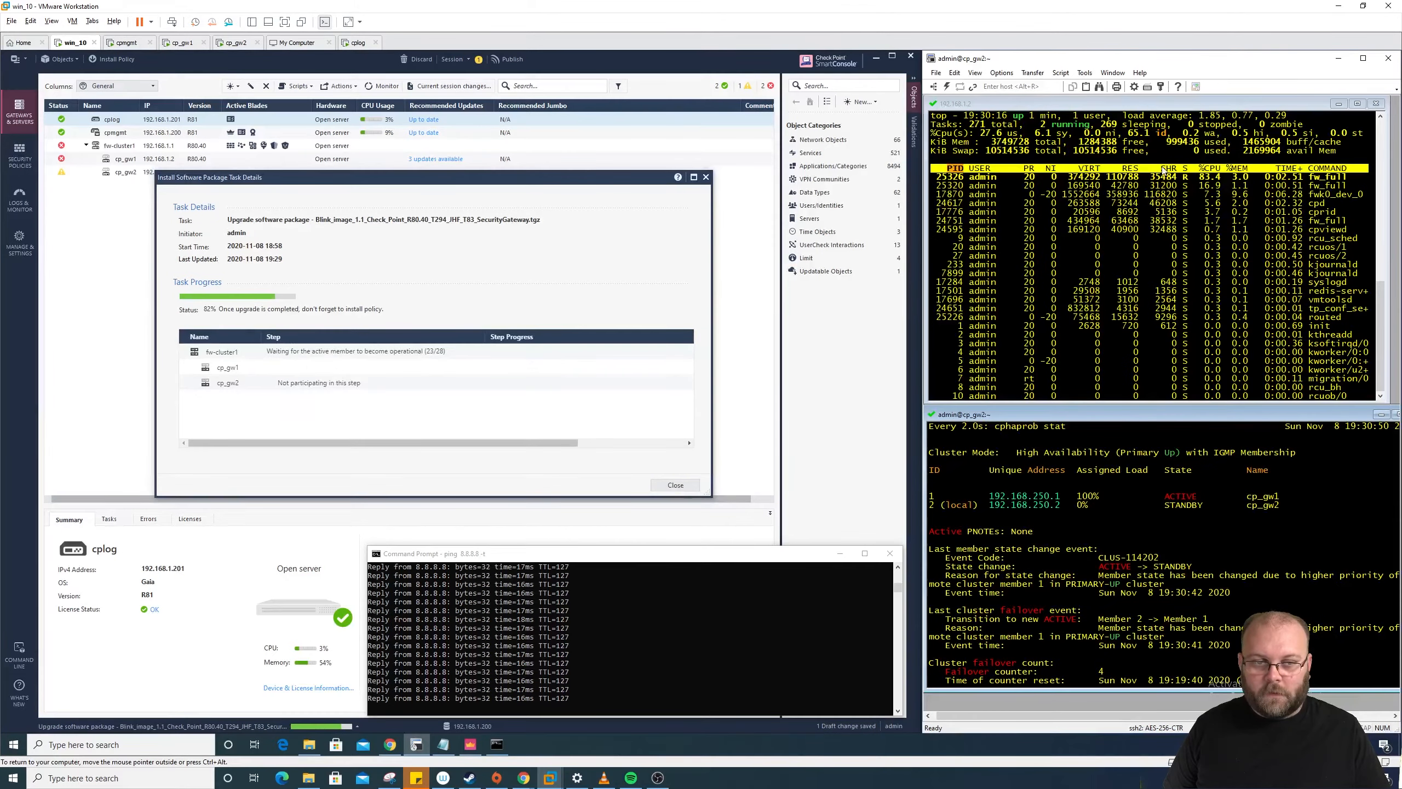
left_click(1122, 146)
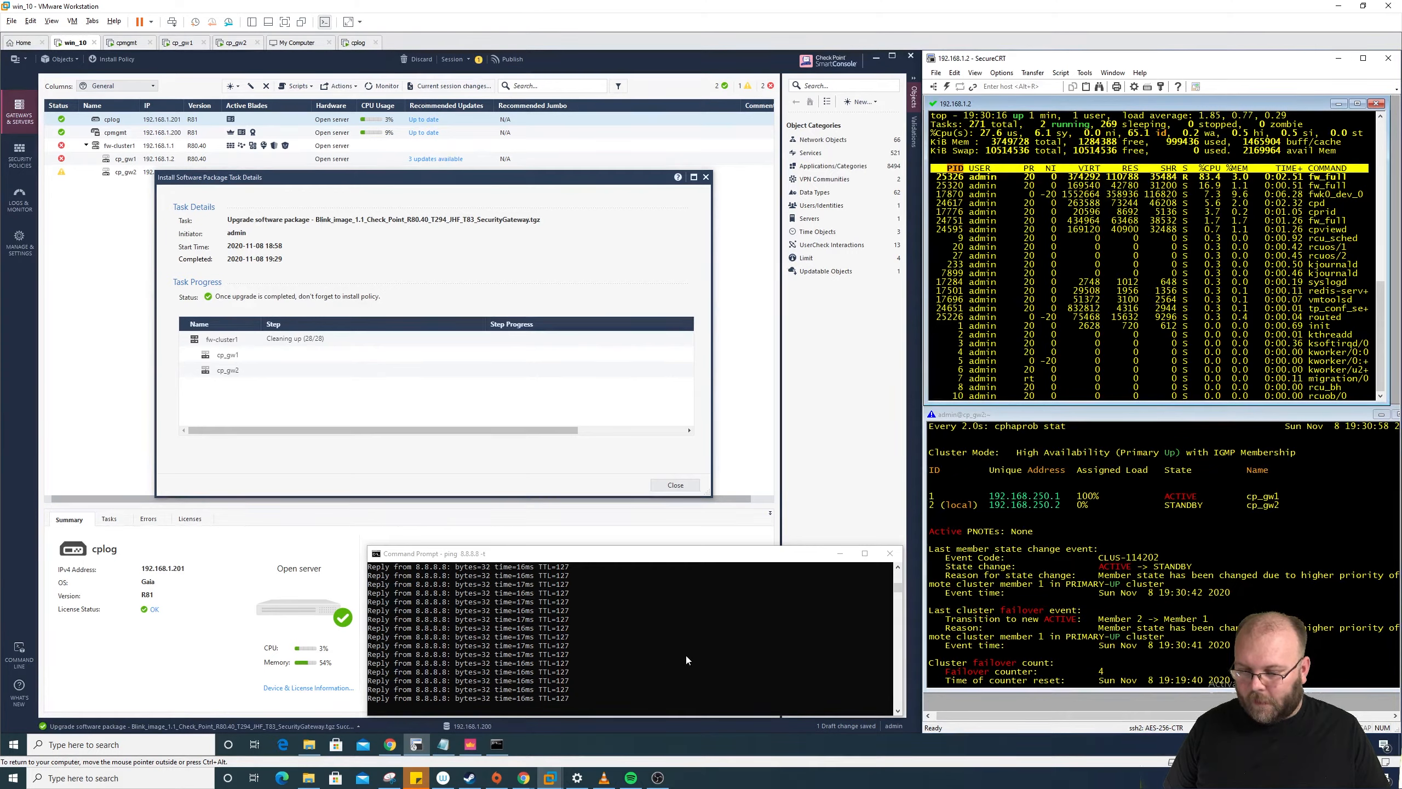
left_click(899, 588)
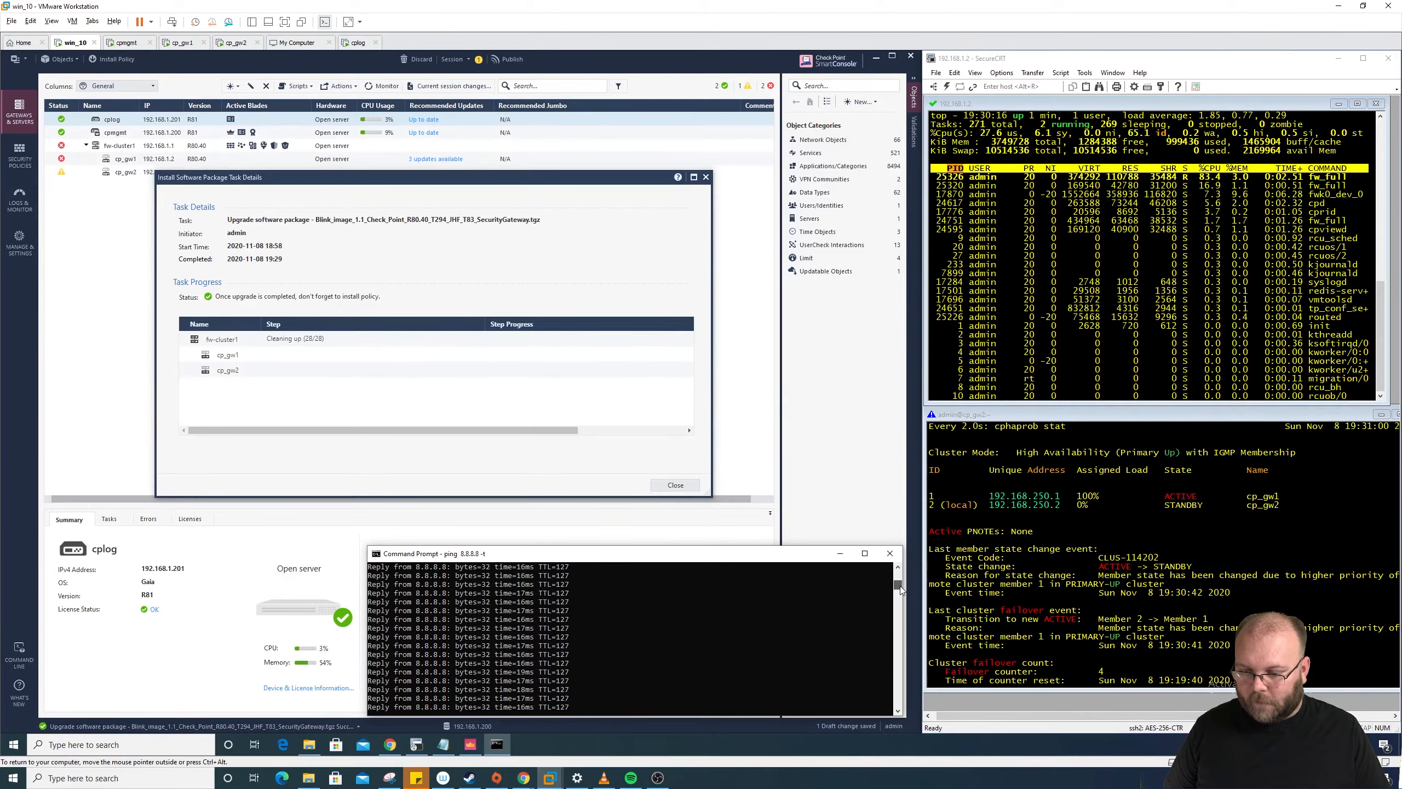
mouse_move(899, 586)
left_mouse_down()
mouse_move(896, 637)
mouse_move(898, 584)
left_mouse_up()
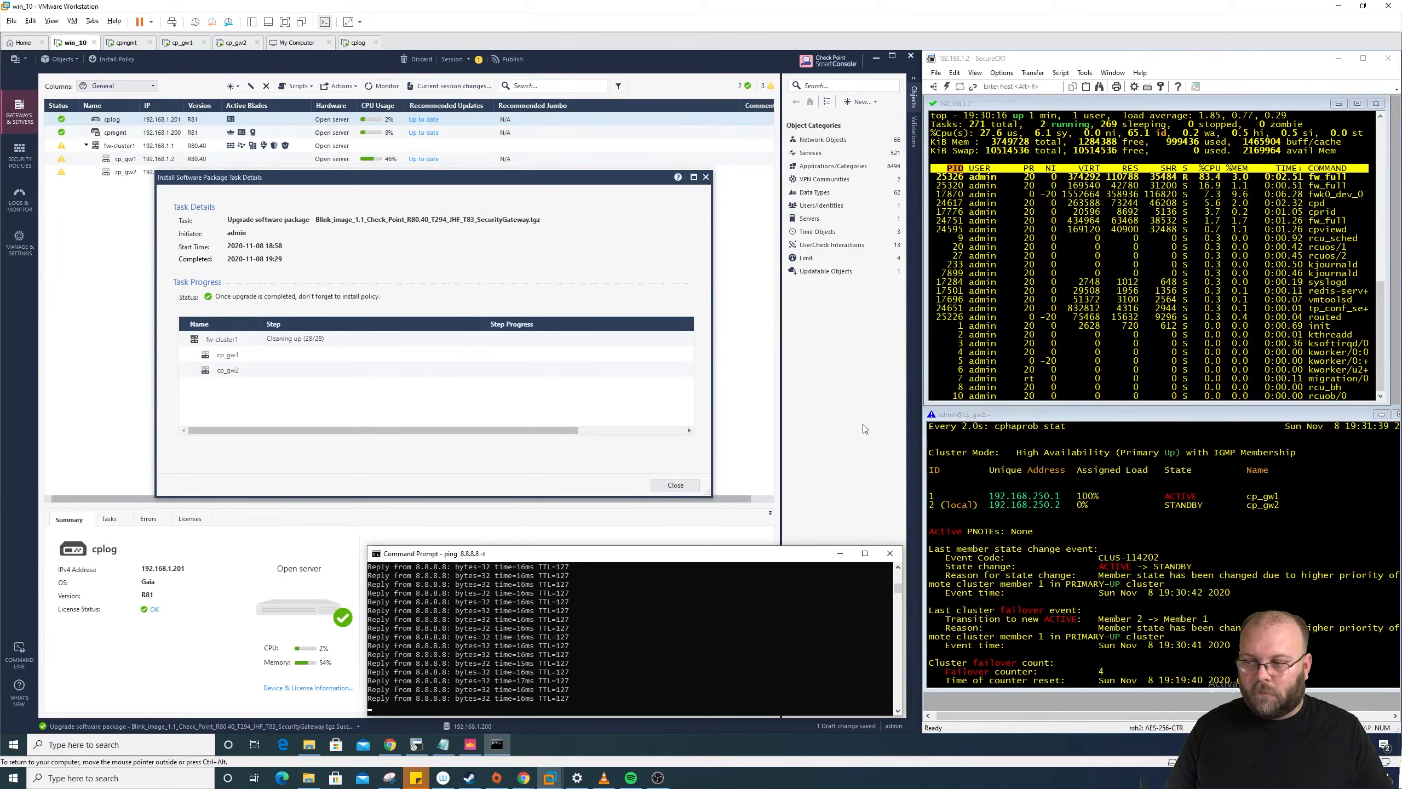
Step: Bring back the Install Software Package task details and close them once all steps show Succeeded
left_click(662, 431)
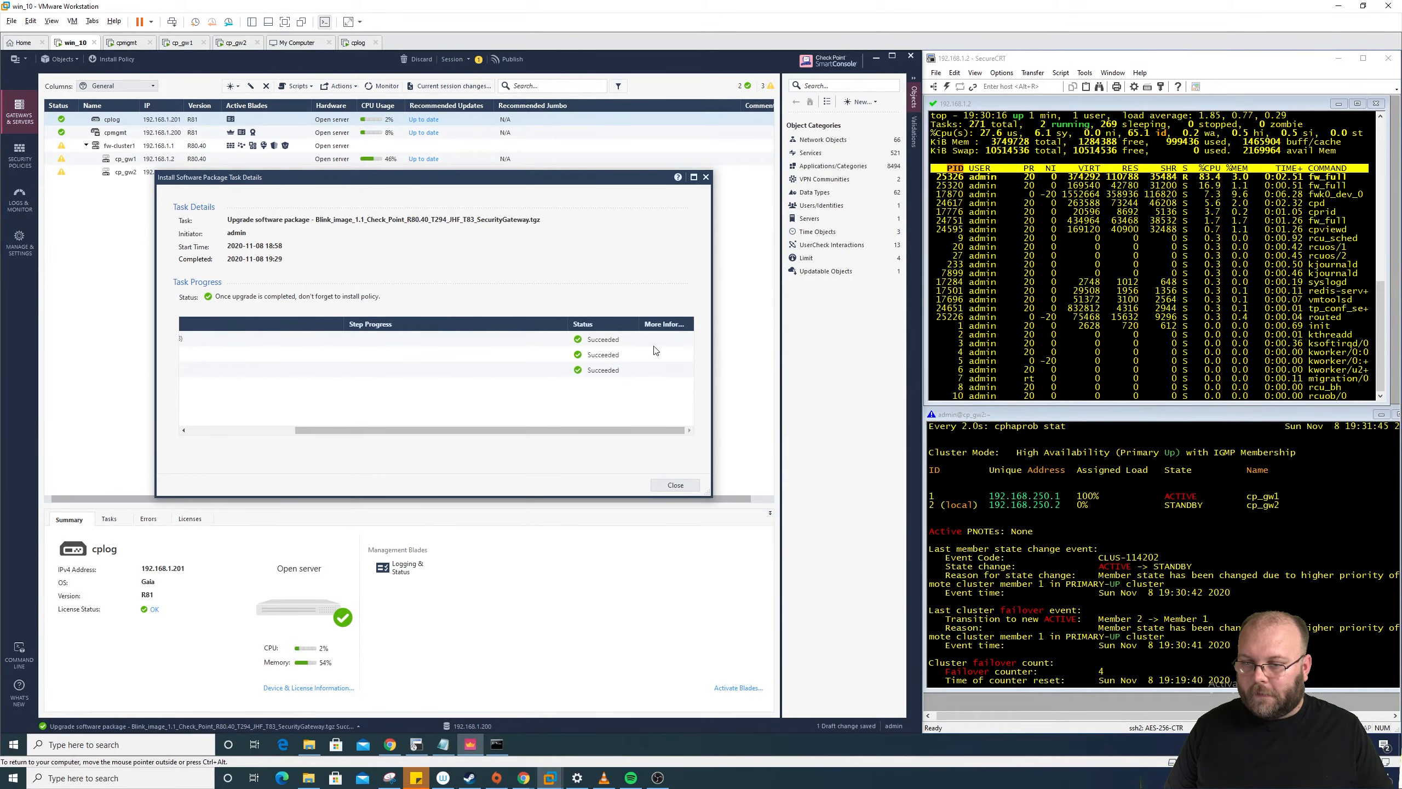
left_click(675, 485)
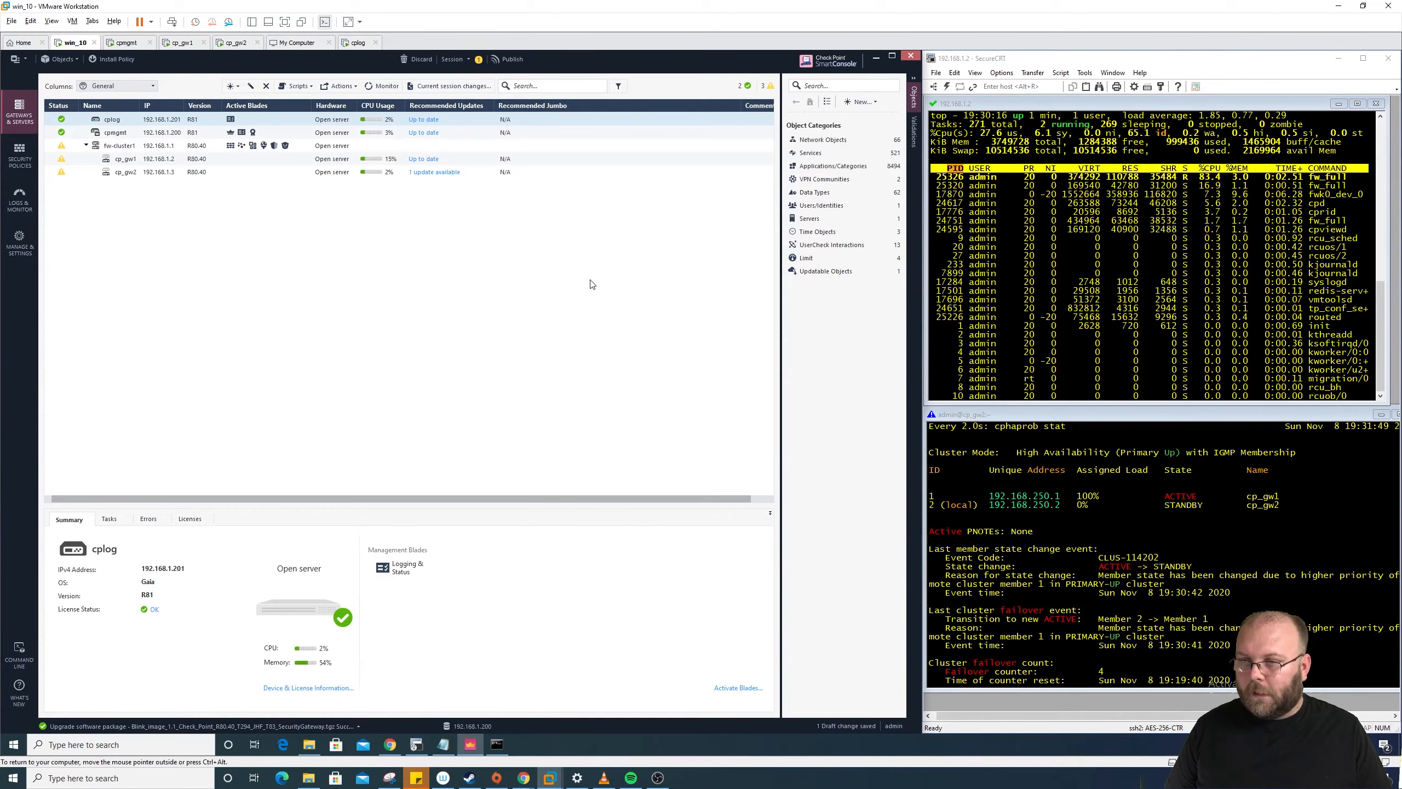
Step: Open fw-cluster1's properties, confirm Version is R80.40, and cancel without changes
left_click(126, 146)
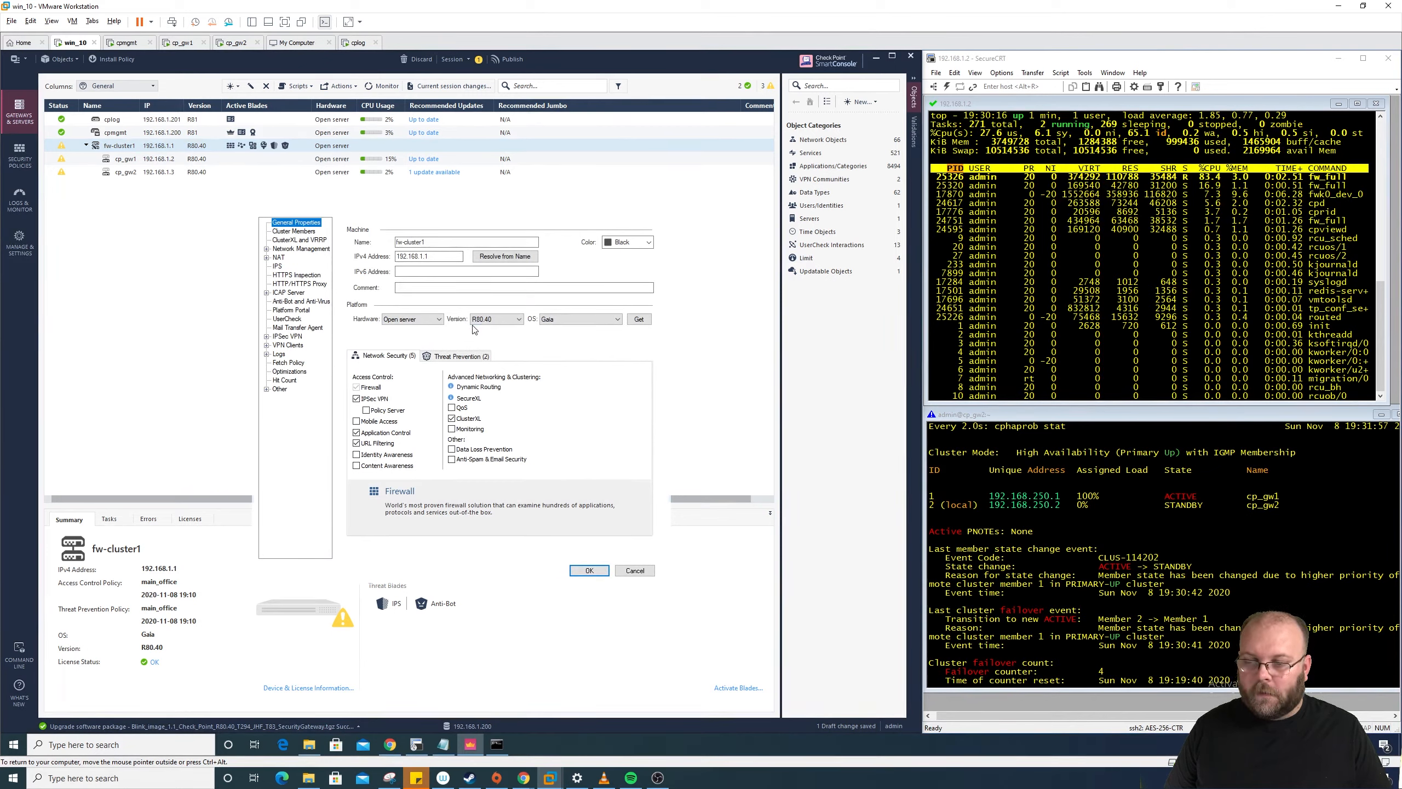
left_click(634, 571)
Step: Publish the pending draft change and view the Recent Tasks list
left_click(511, 59)
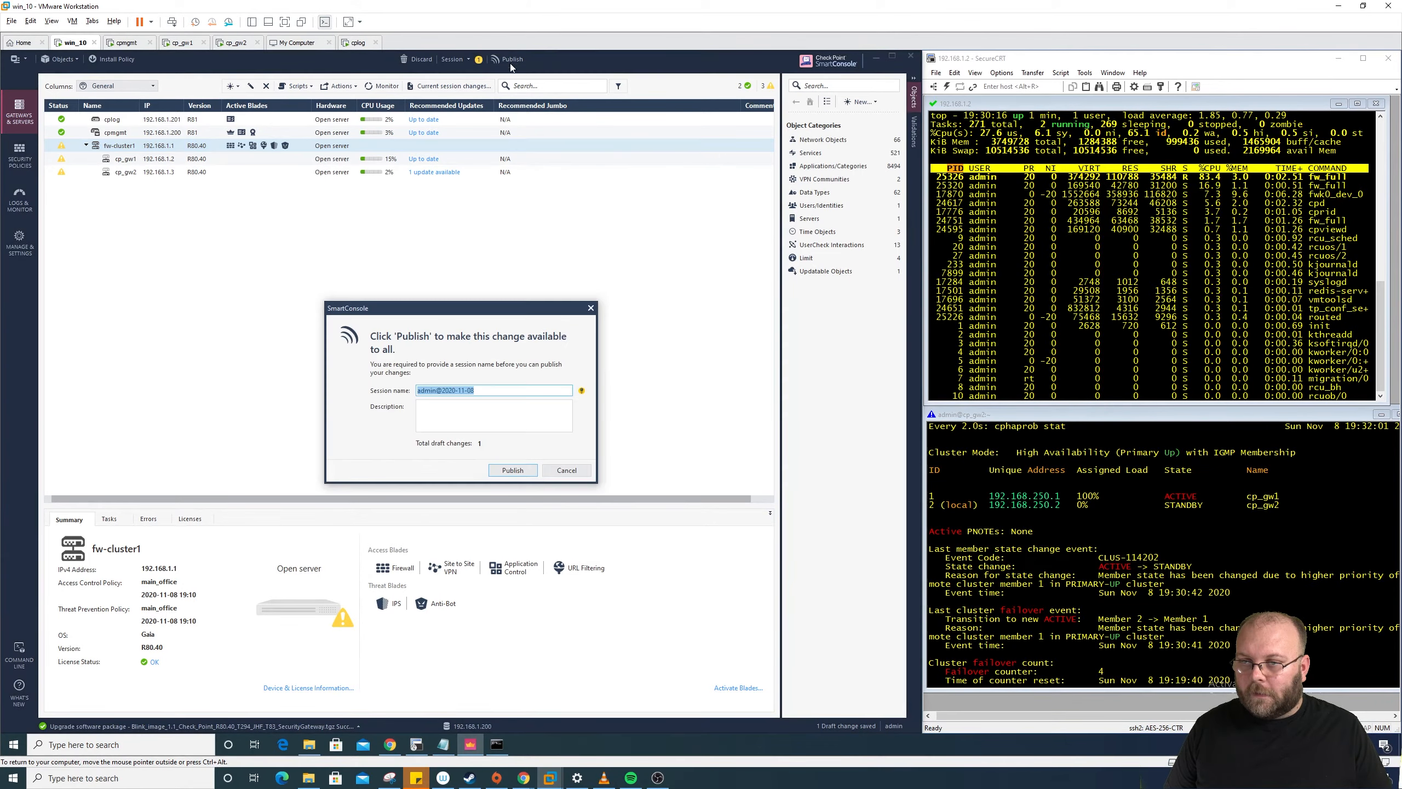
left_click(513, 470)
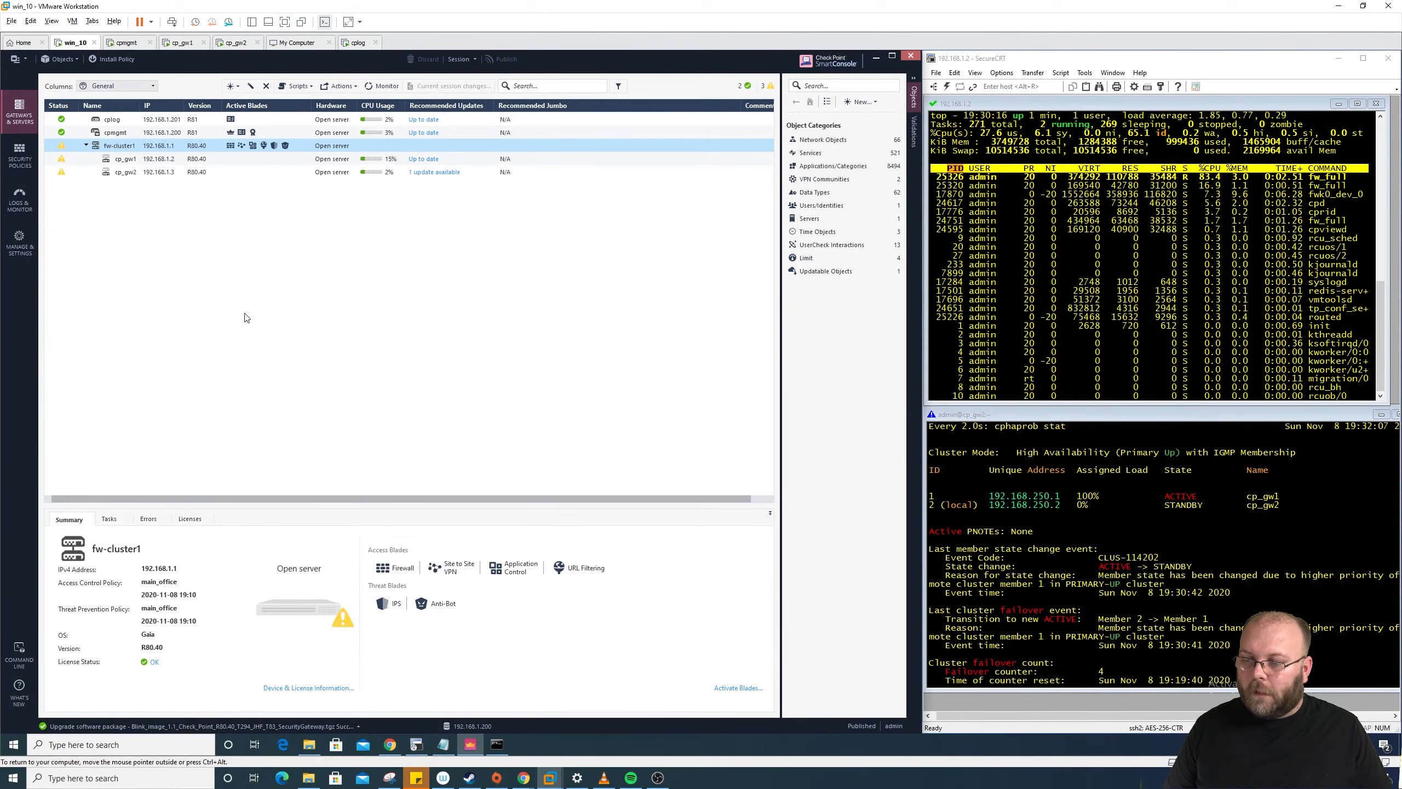
left_click(361, 725)
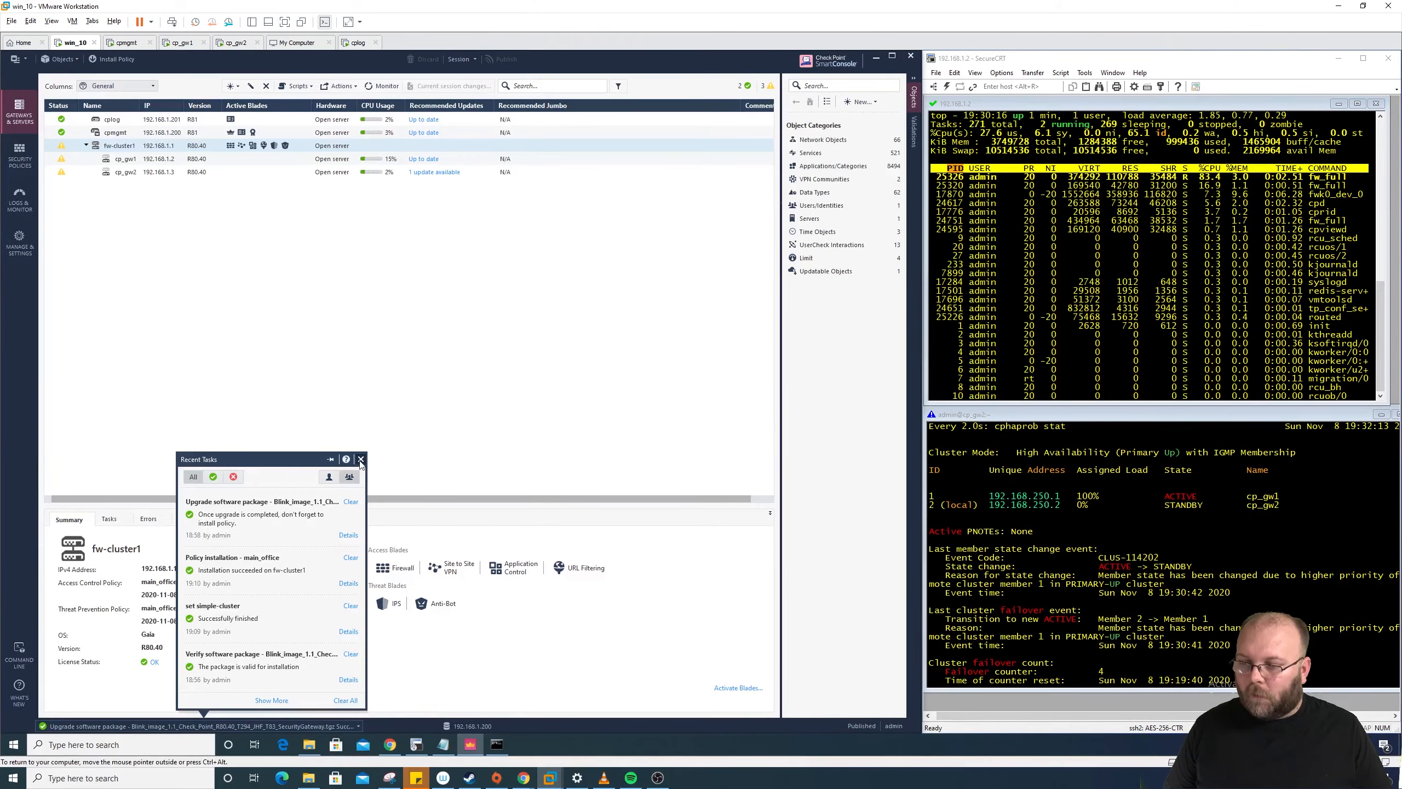
Step: Close Recent Tasks and install the main_office policy on fw-cluster1
left_click(409, 375)
left_click(119, 63)
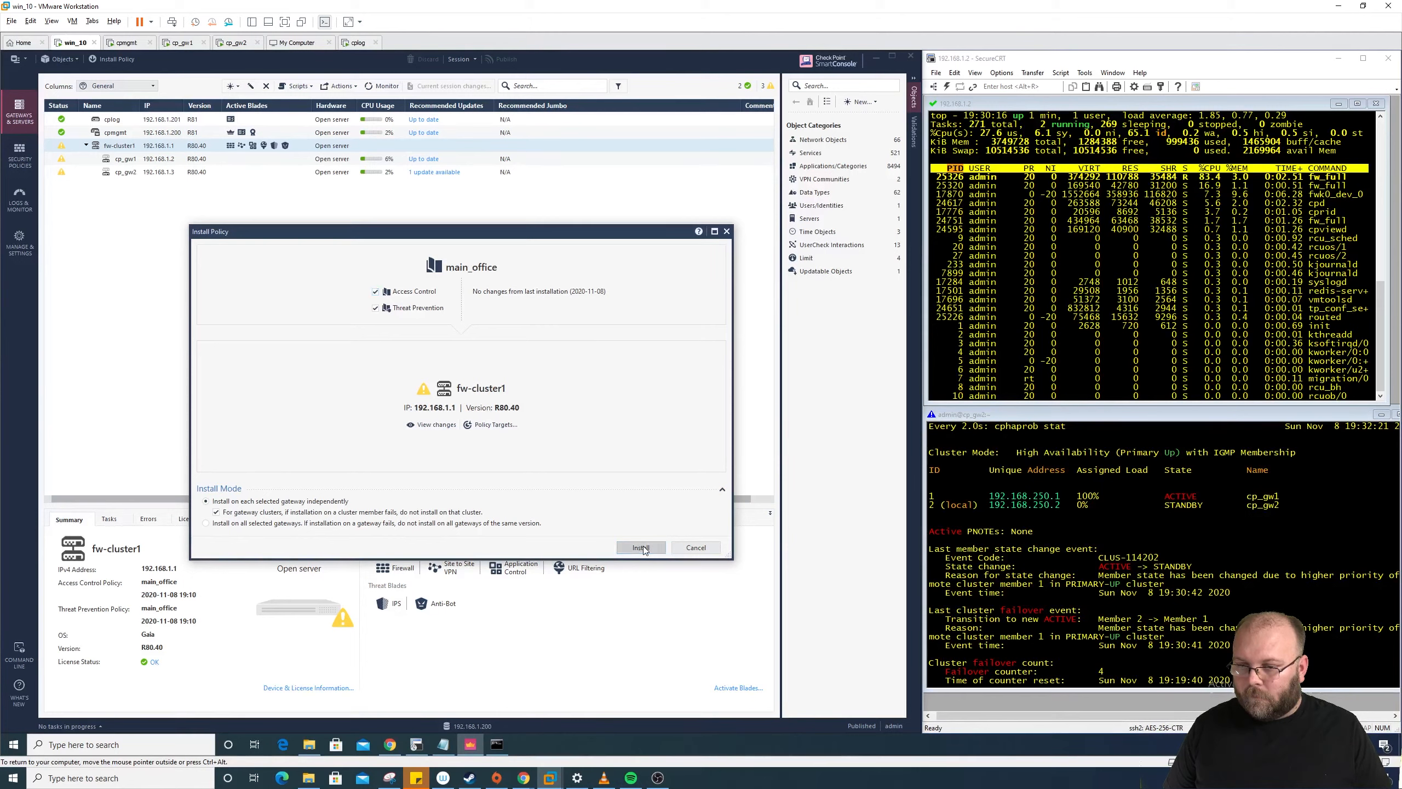
key("Return")
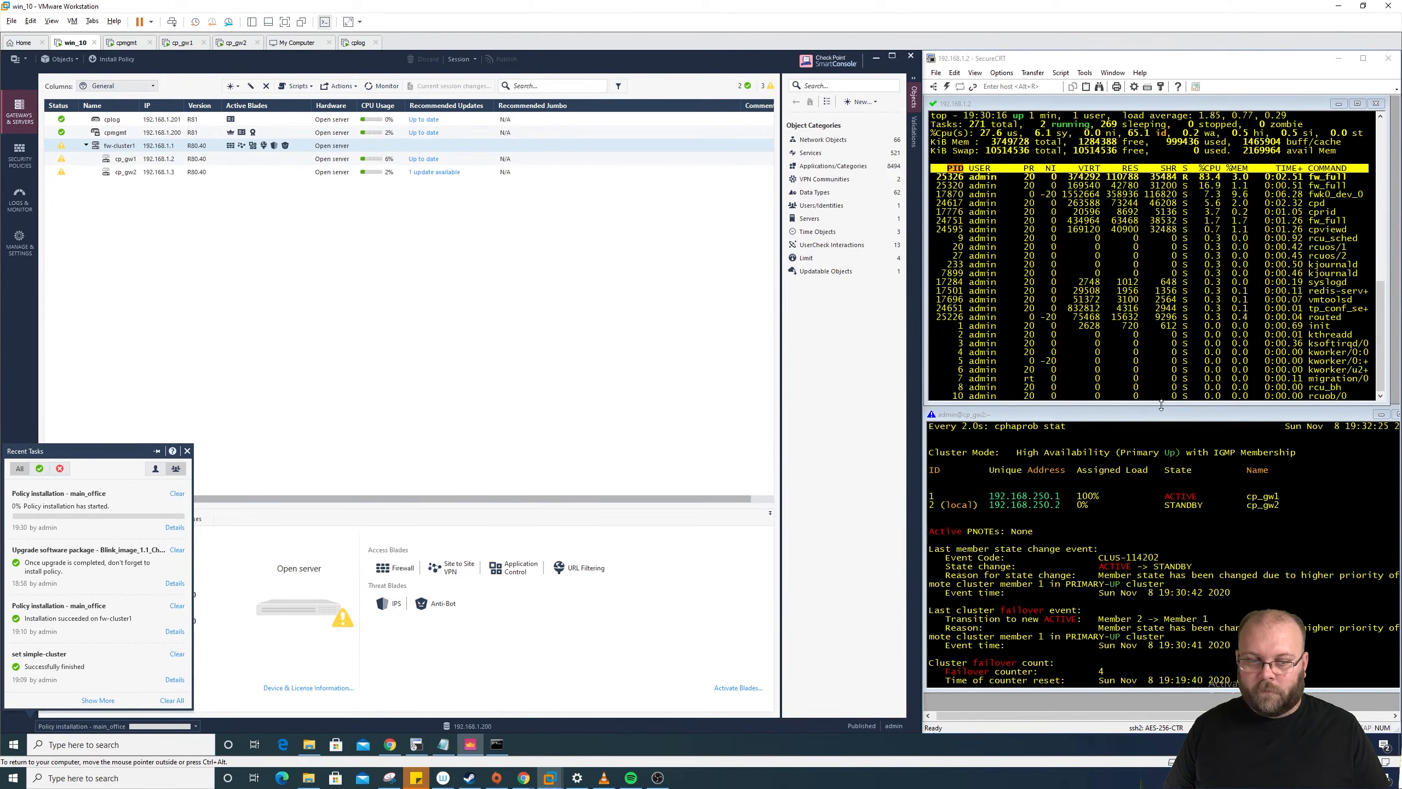
Step: Stop the 8.8.8.8 ping and highlight its Lost = 1 (0% loss) statistics
left_click(498, 740)
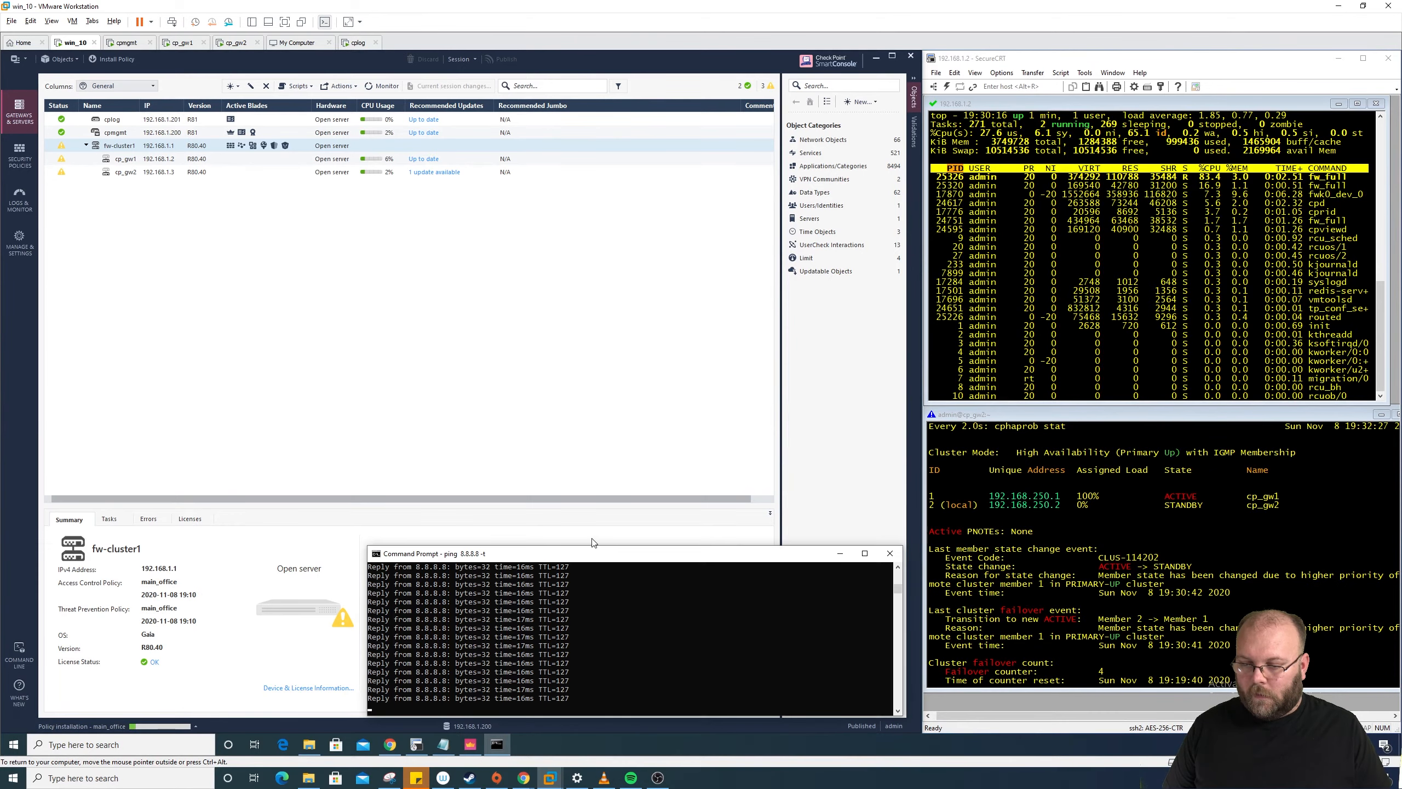
left_click_drag(593, 544, 1150, 537)
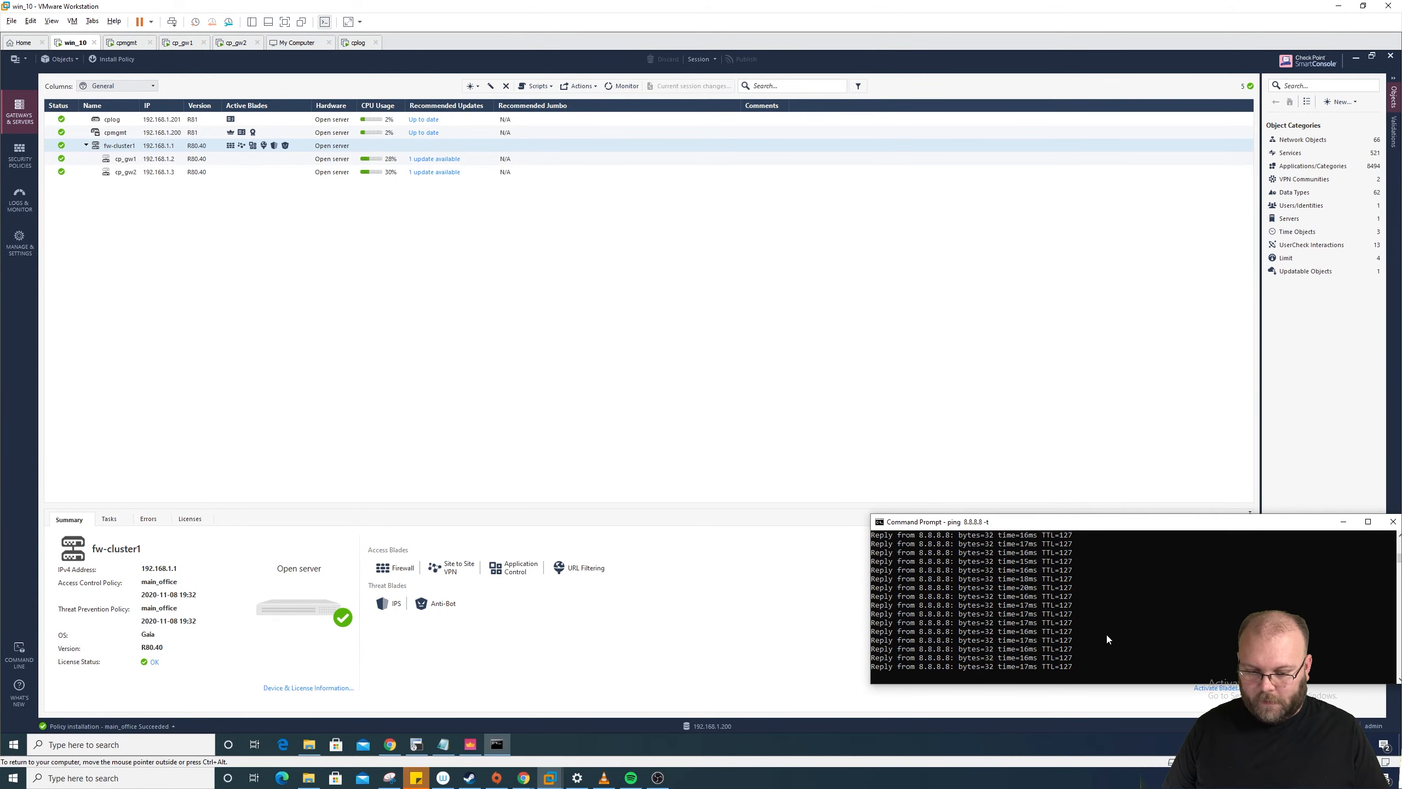
key("ctrl+c")
key("Return")
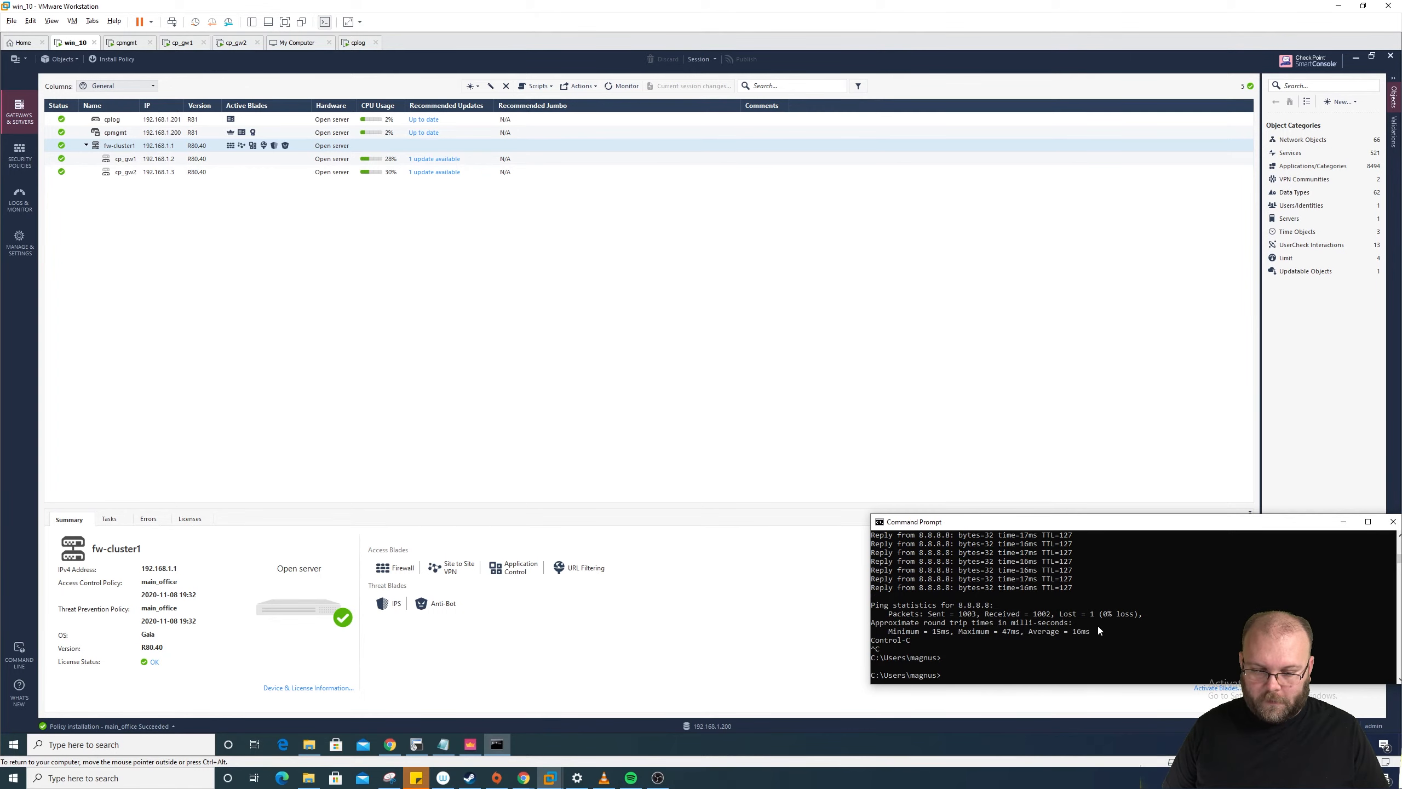
left_click_drag(1099, 615, 1061, 616)
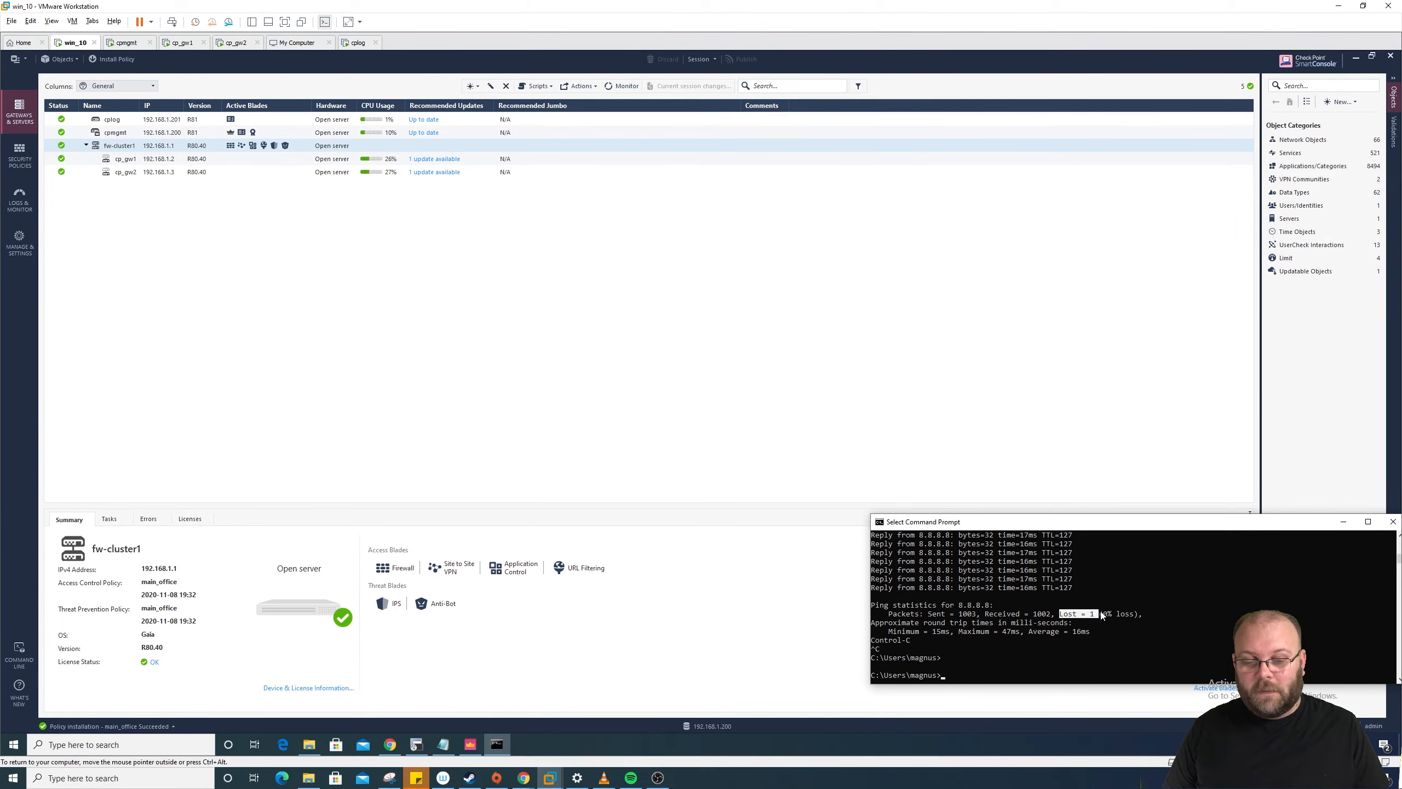
left_click(1127, 613)
left_click_drag(1149, 613, 1061, 613)
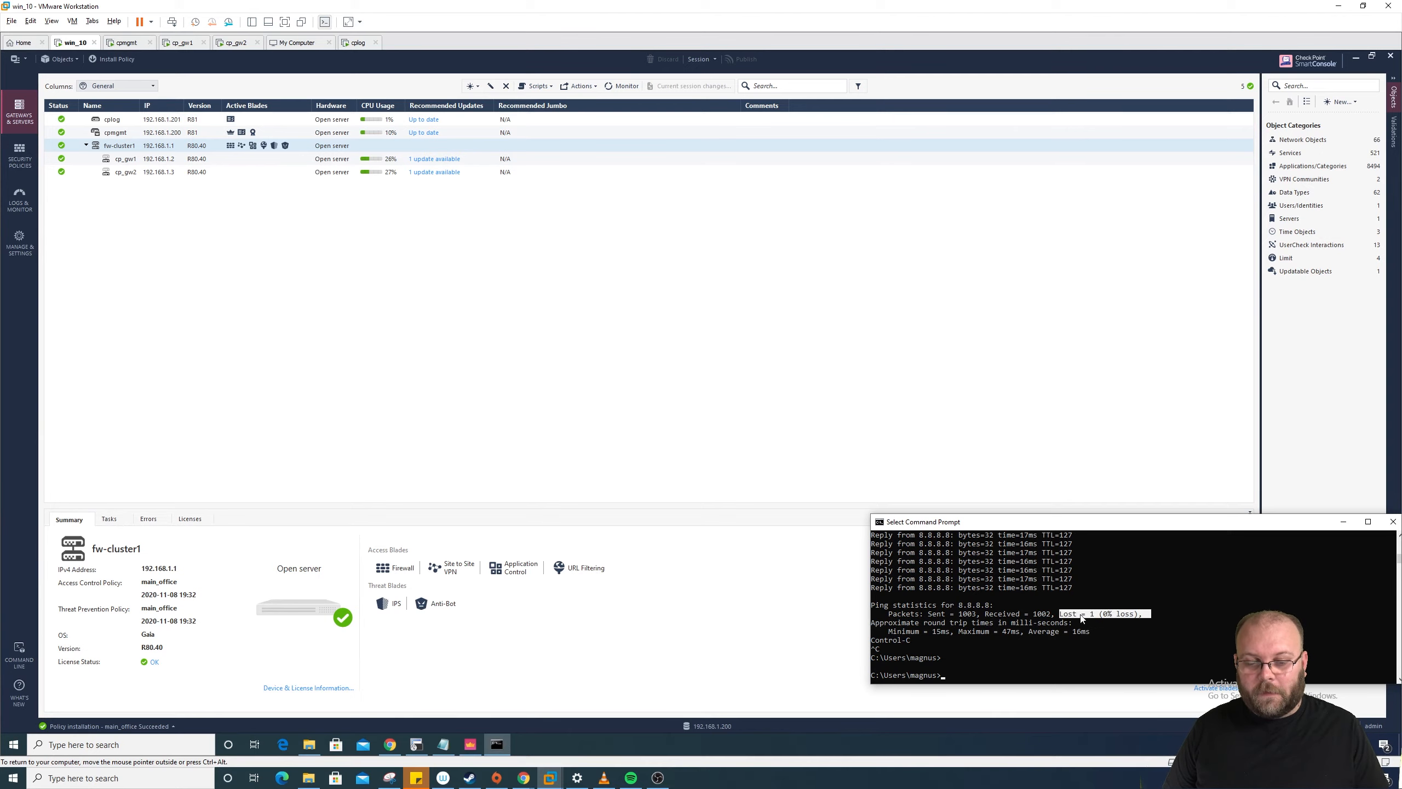
left_click(1080, 614)
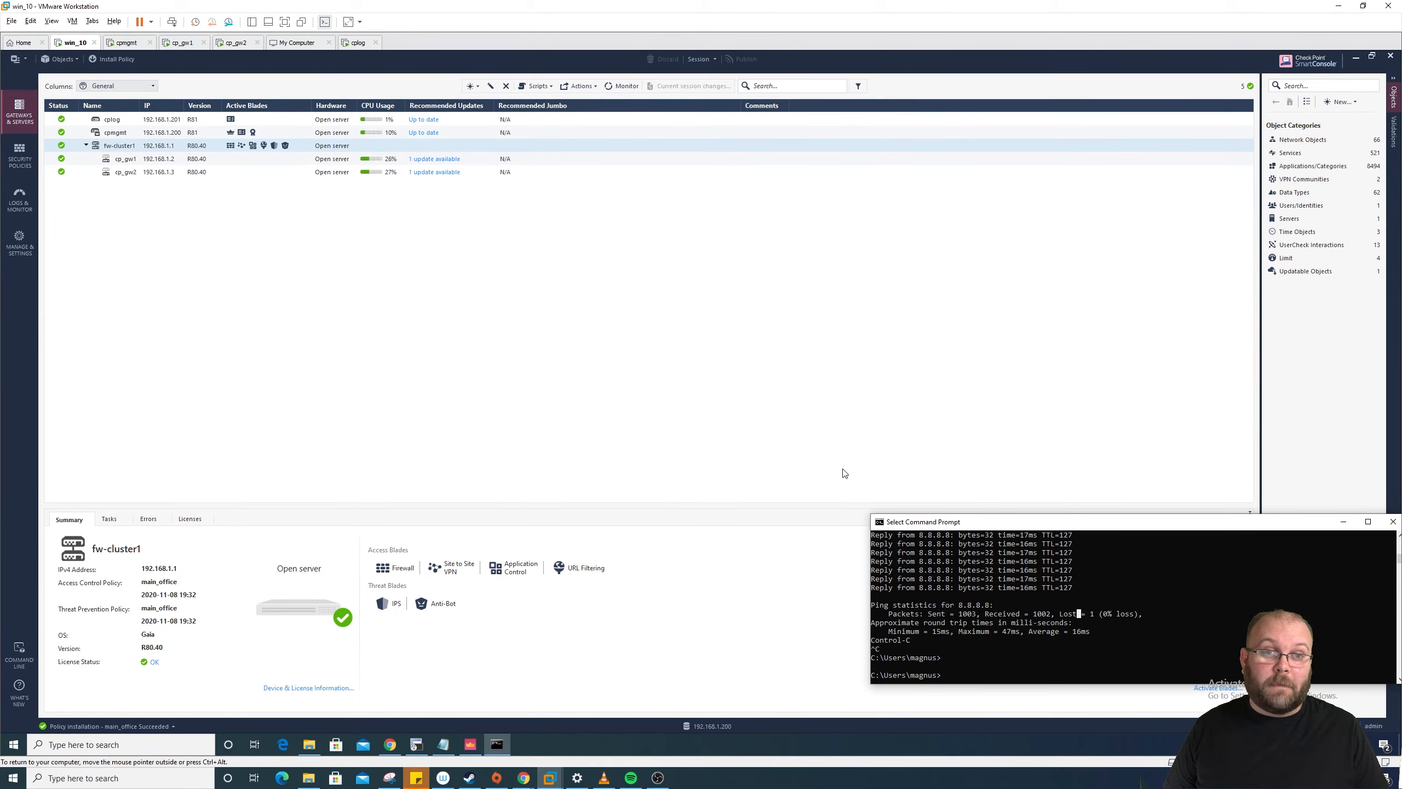
left_click(739, 454)
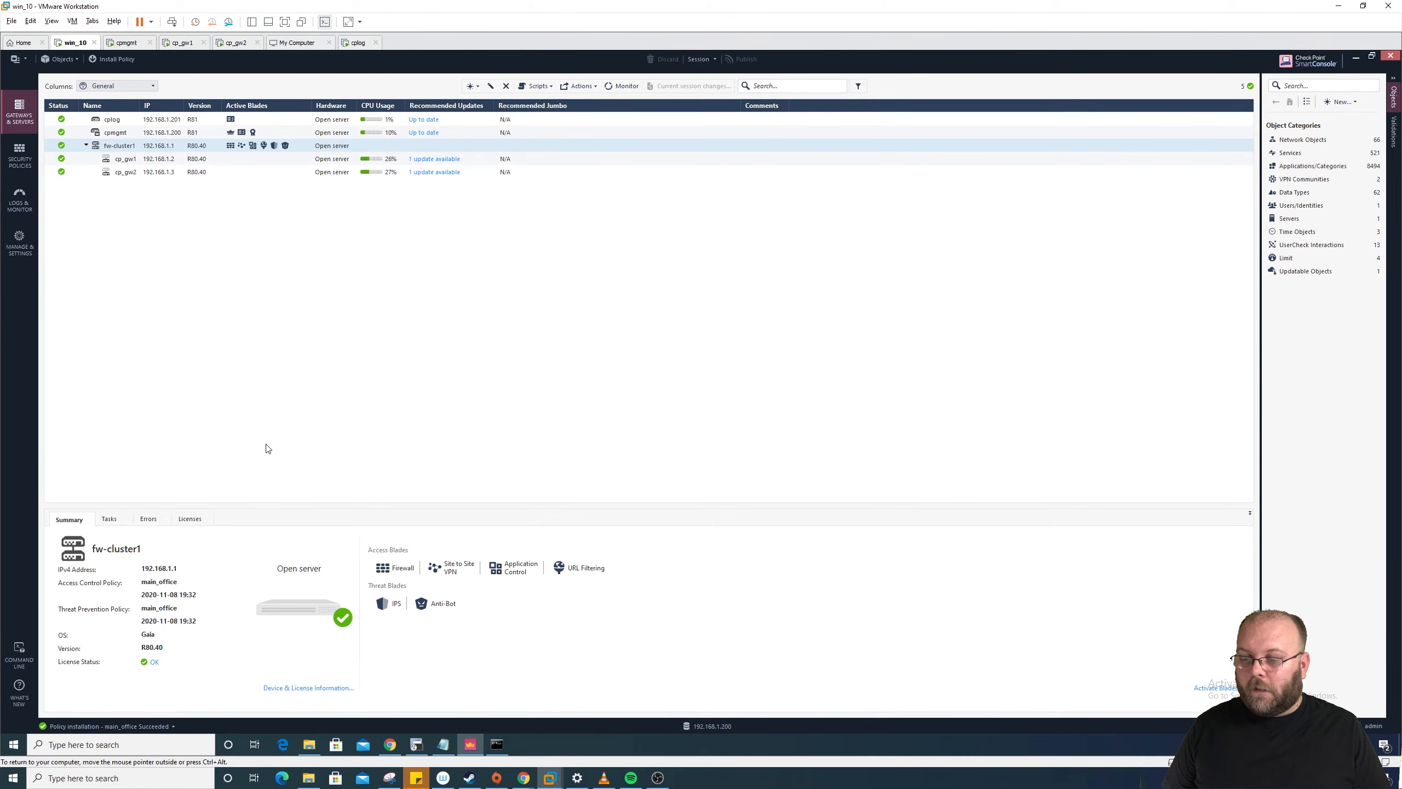
Step: Sign in to the Gaia Portal at 192.168.1.3 and highlight cp_gw2's kernel version
left_click(390, 744)
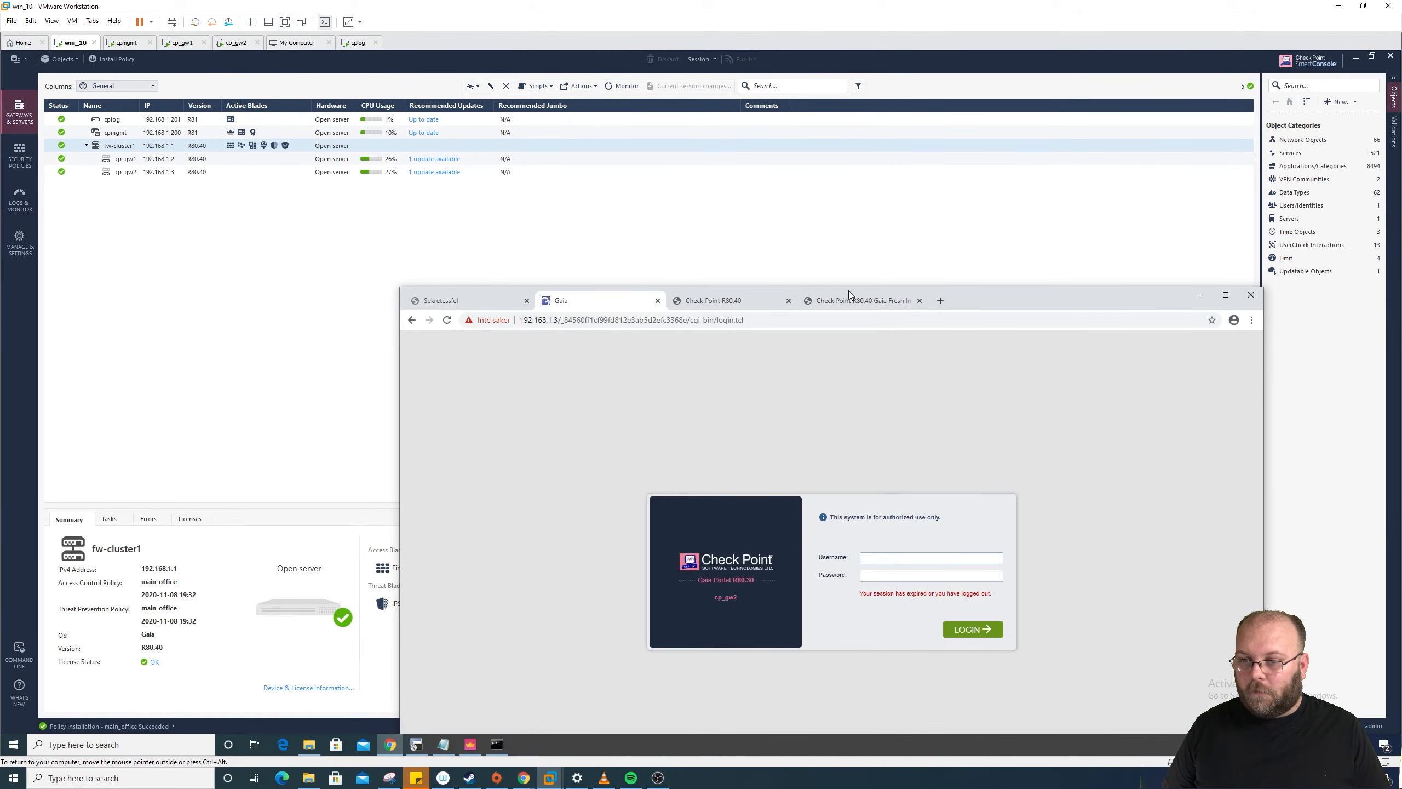
left_click_drag(850, 295, 887, 145)
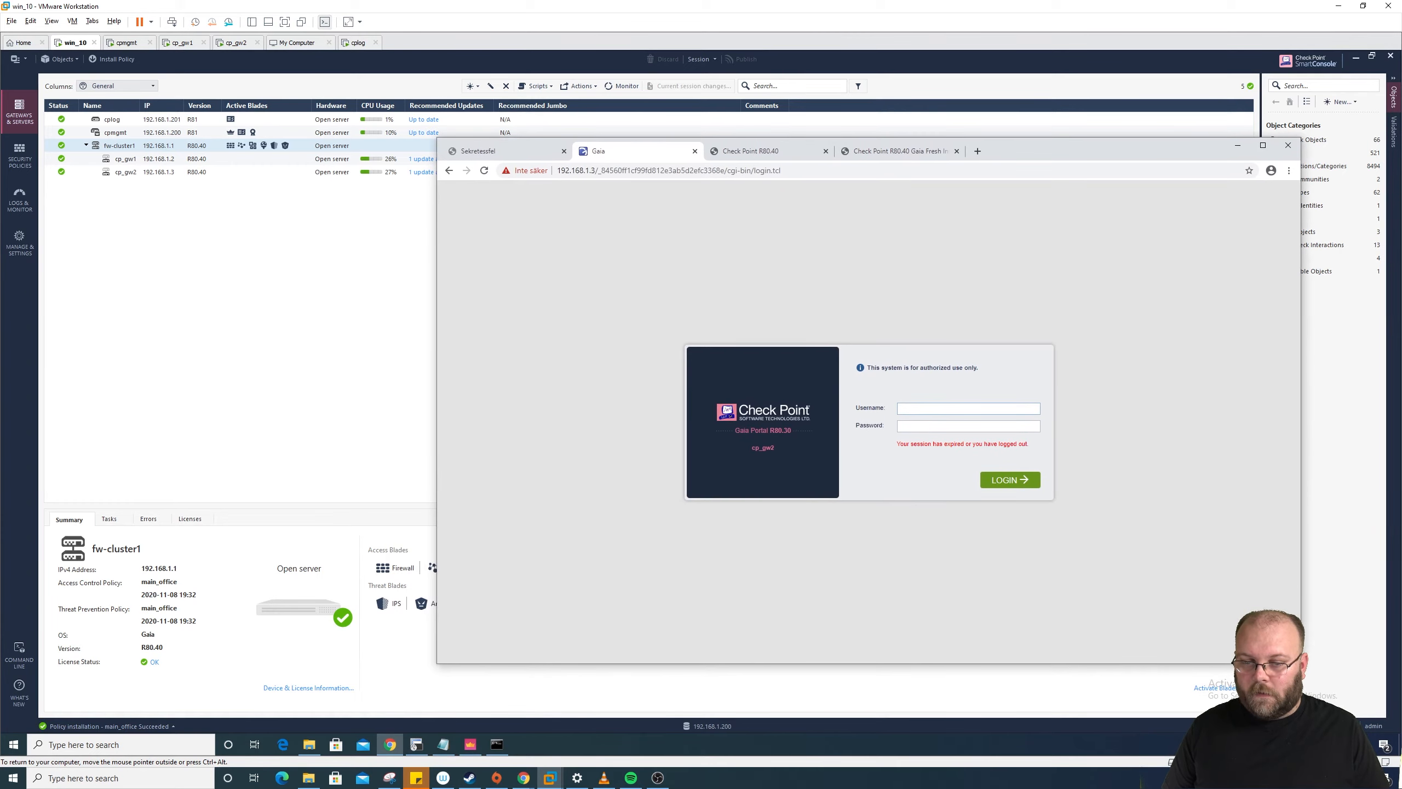
left_click_drag(599, 171, 795, 171)
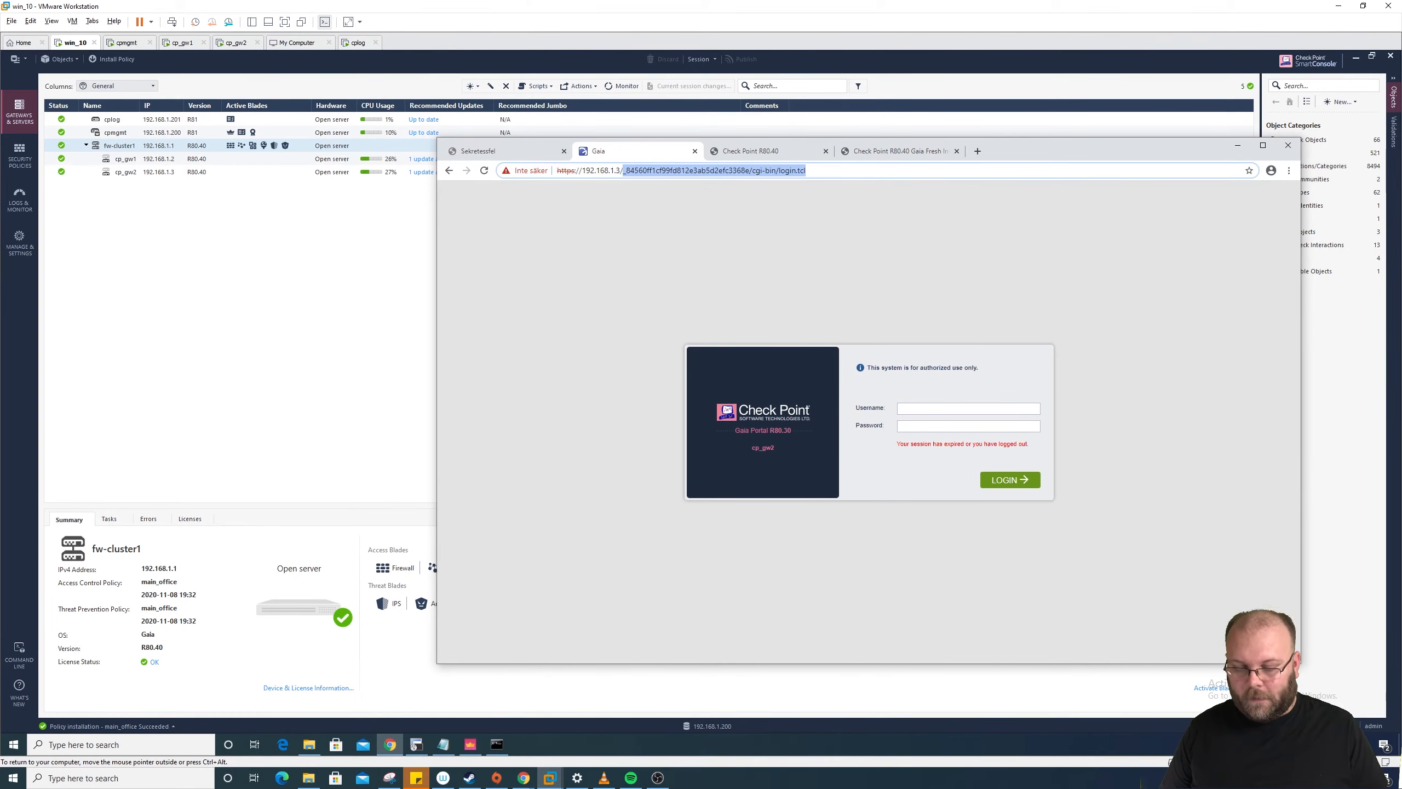
key("BackSpace")
key("Return")
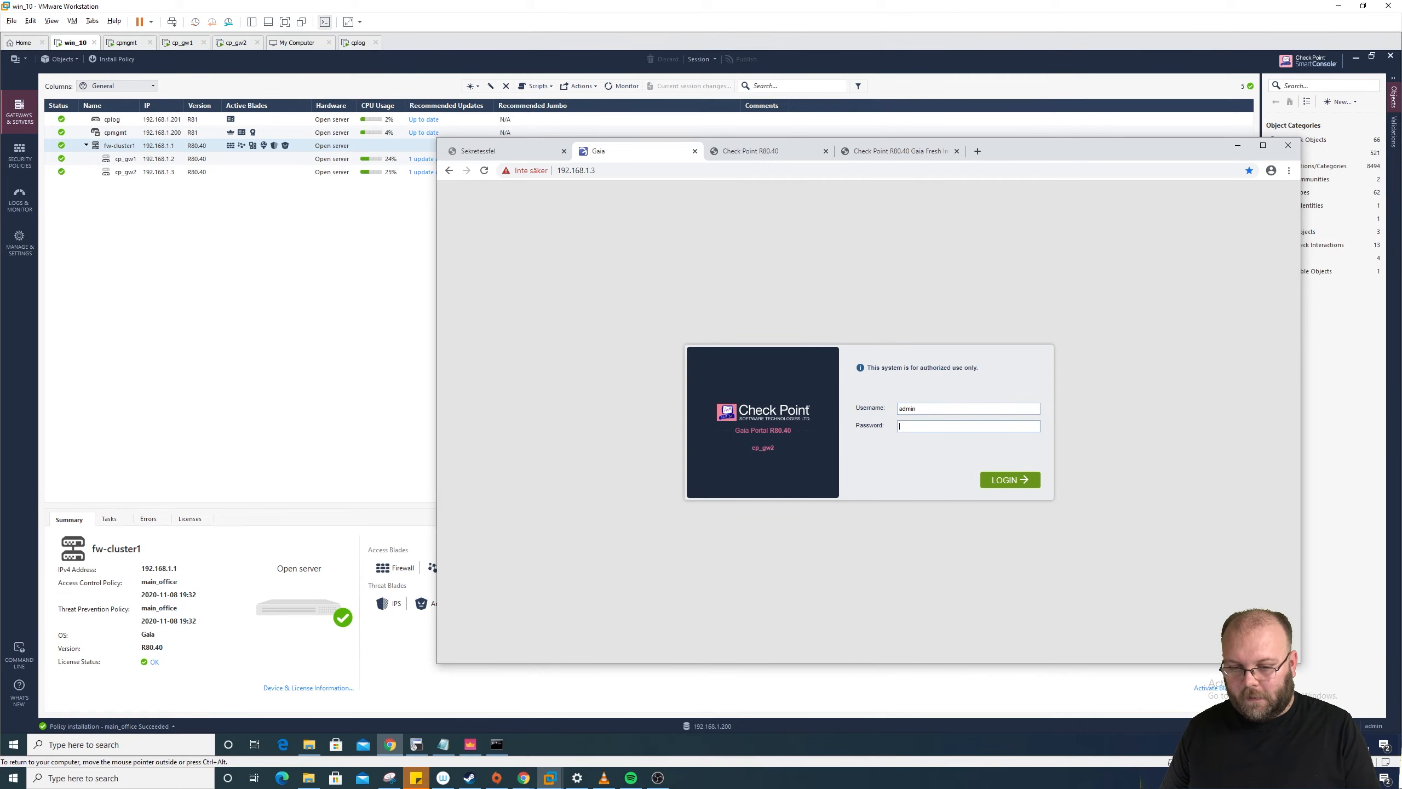
key("Return")
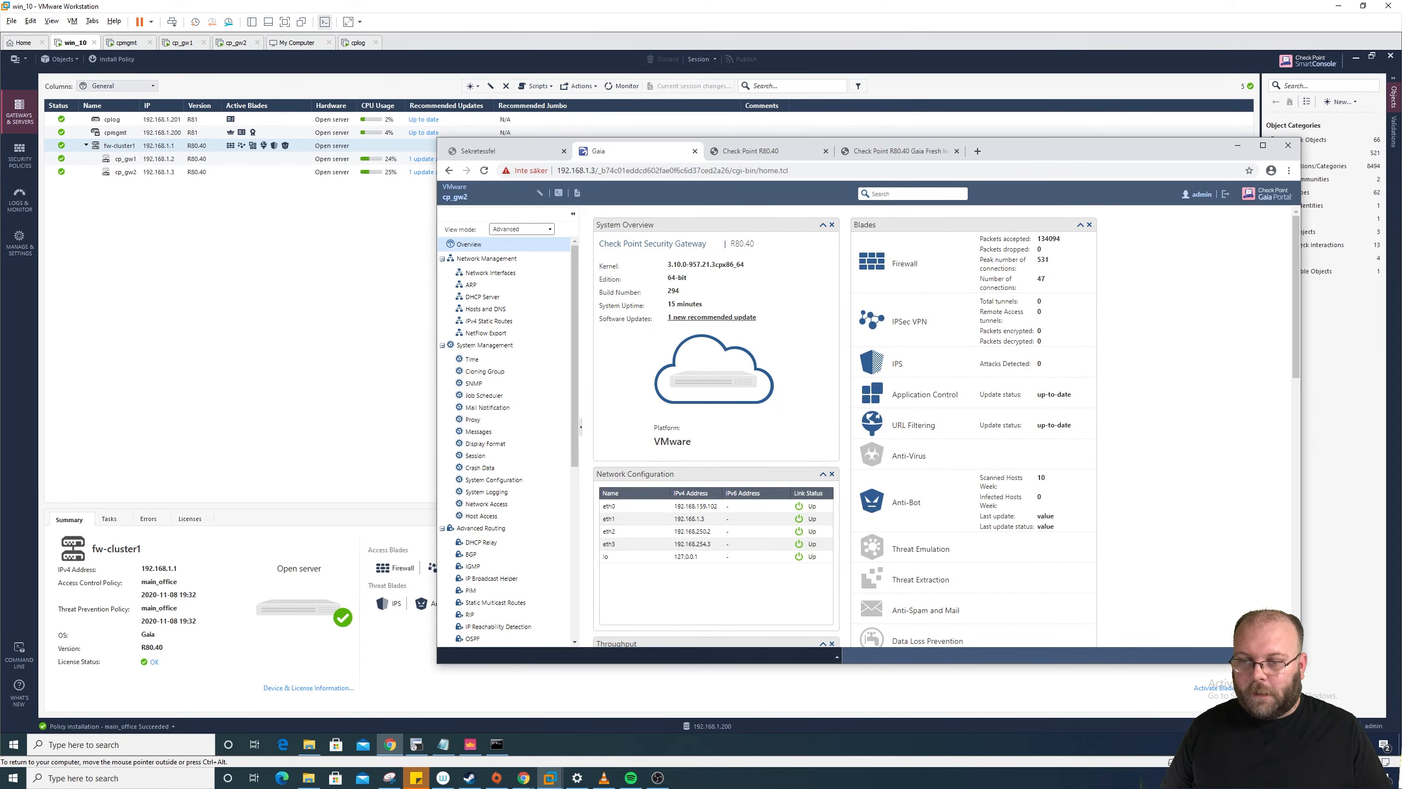
left_click_drag(666, 265, 755, 267)
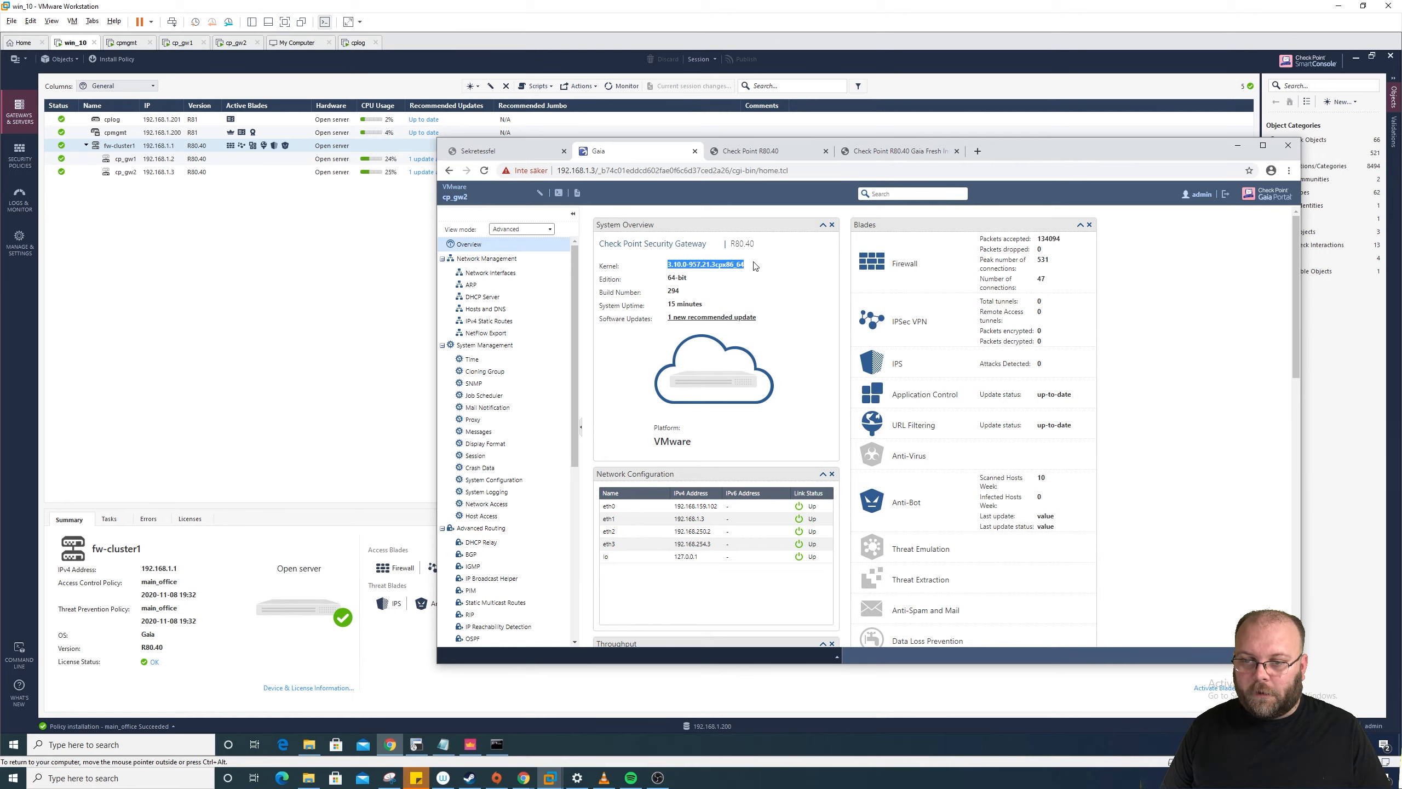
left_click(680, 272)
left_click_drag(668, 265, 749, 269)
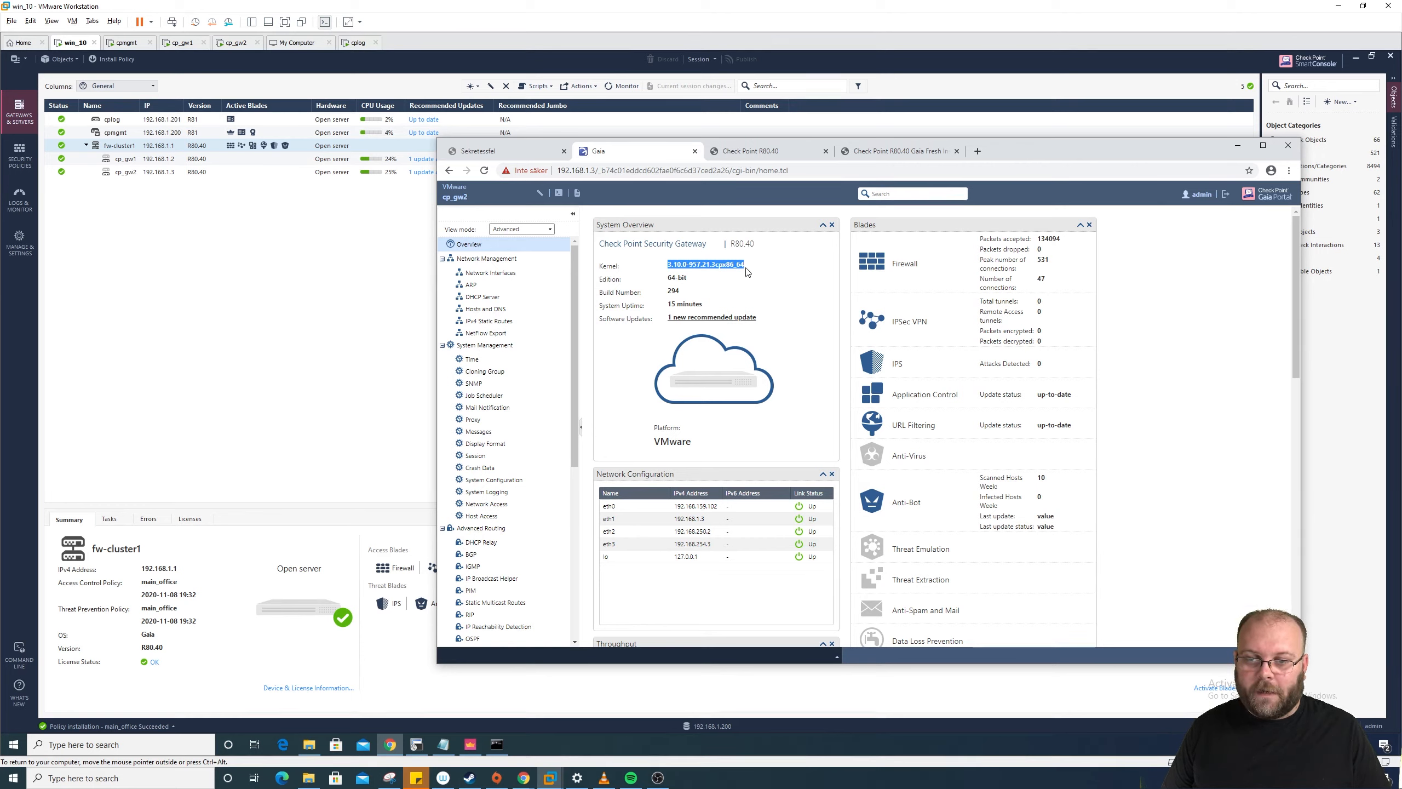
Step: In Upgrades (CPUSE) Status and Actions, show All packages and select the installed R80.40 Jumbo bundle
scroll(564, 359, "down", 10)
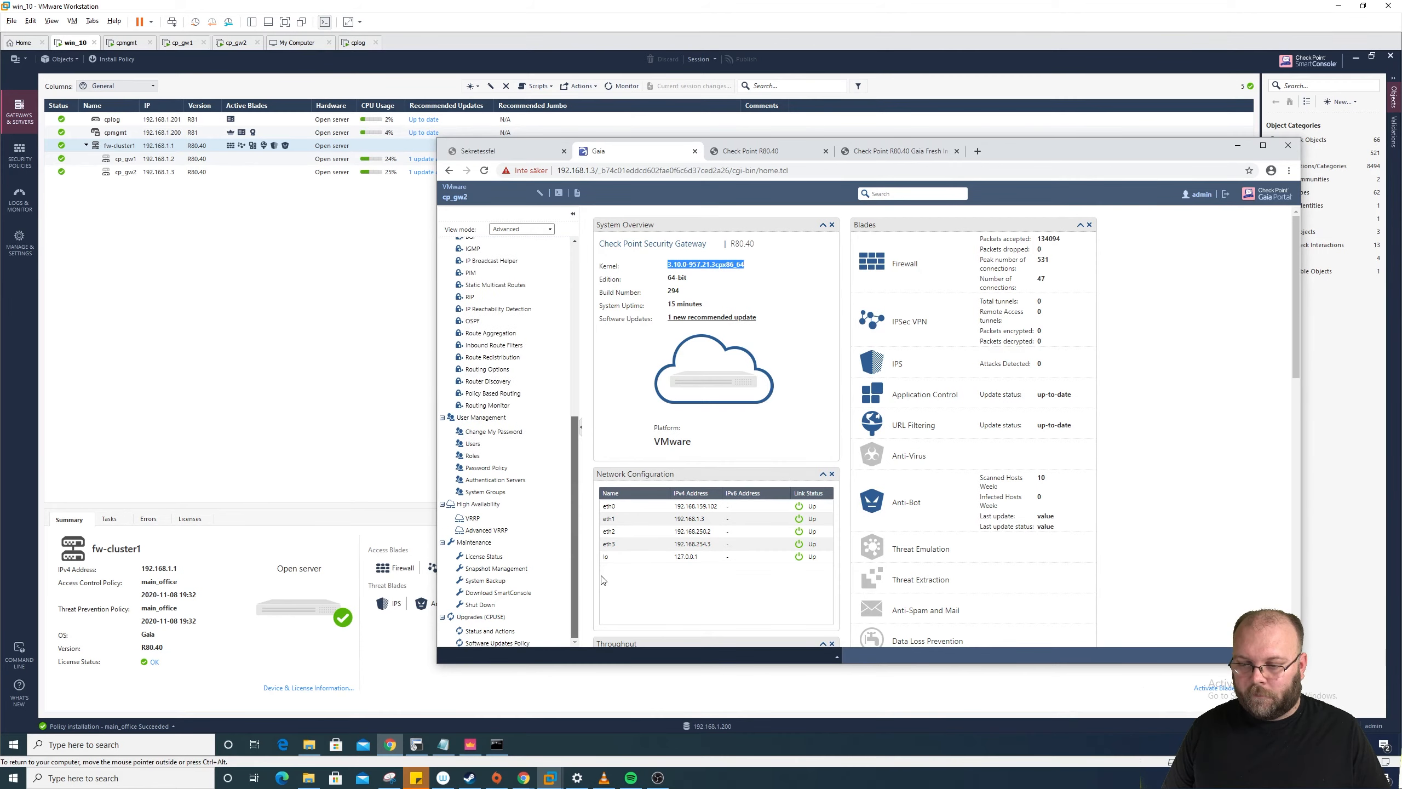
left_click(523, 631)
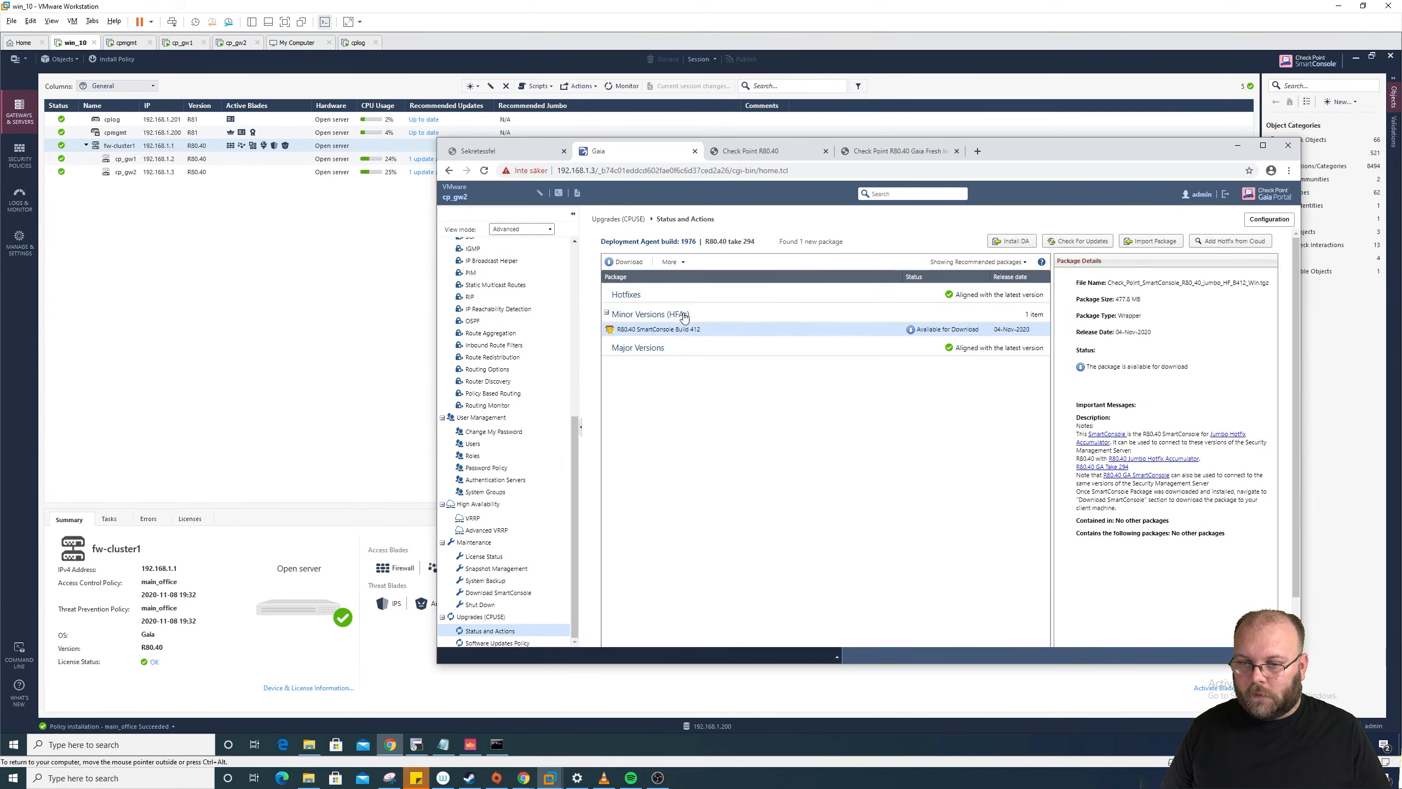
left_click(1001, 264)
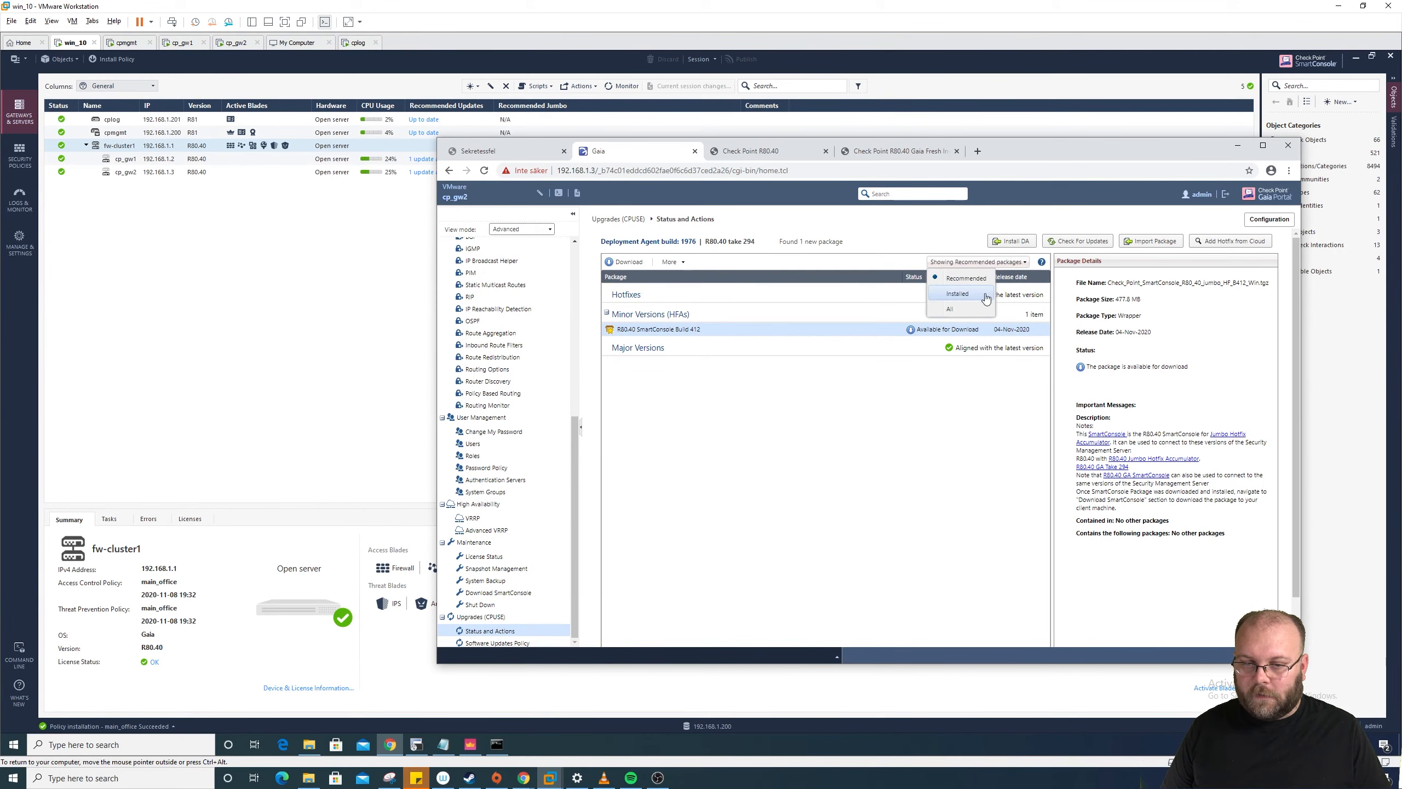
left_click(959, 311)
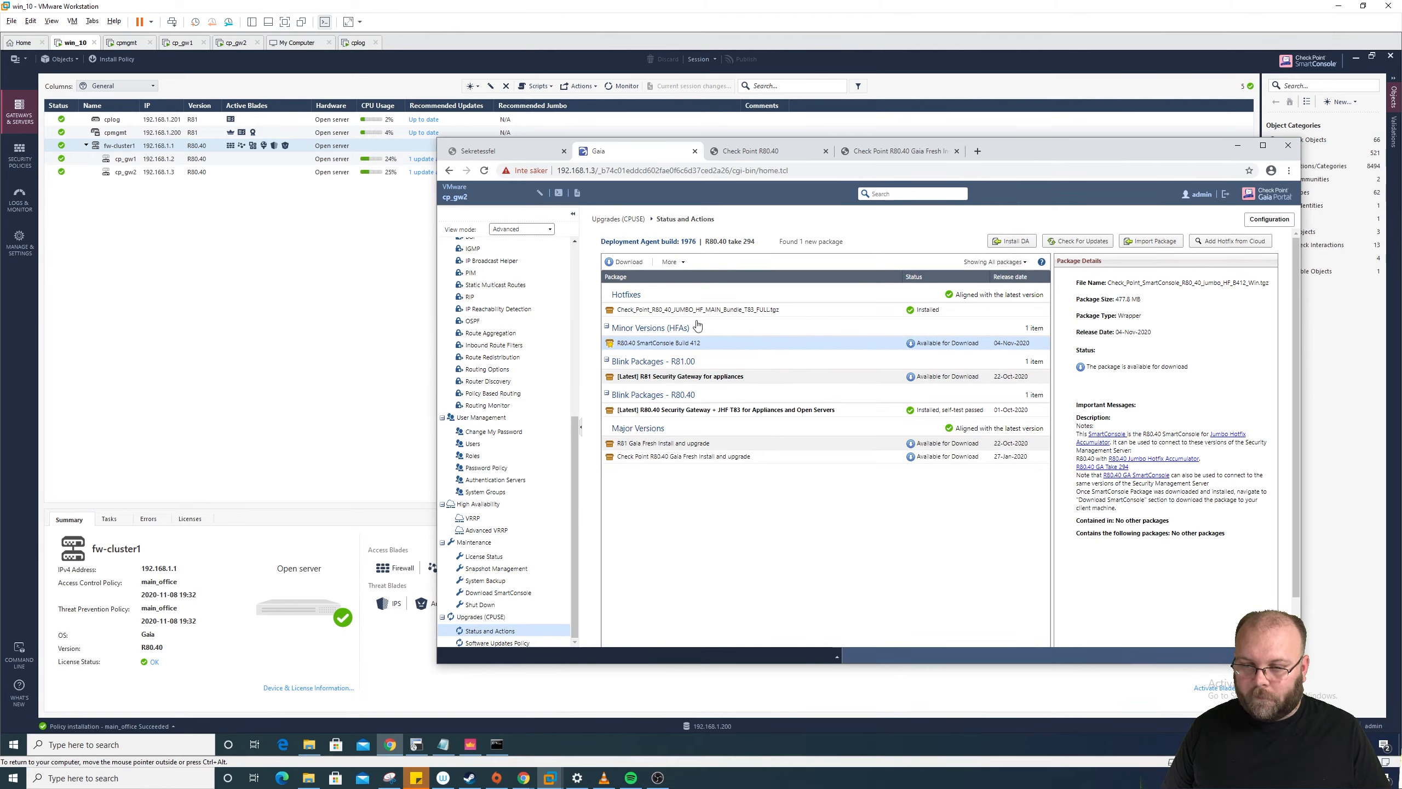
left_click(716, 311)
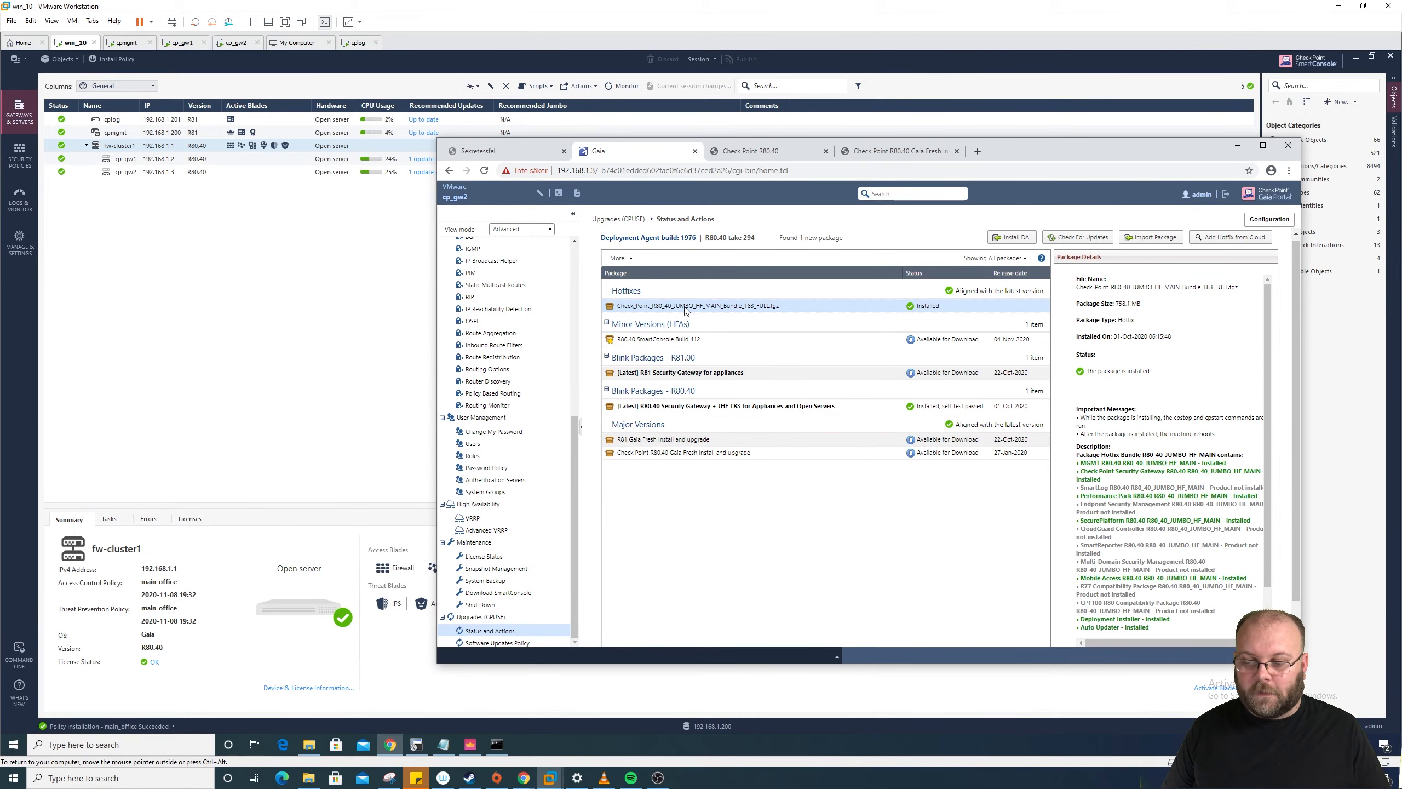
left_click(417, 744)
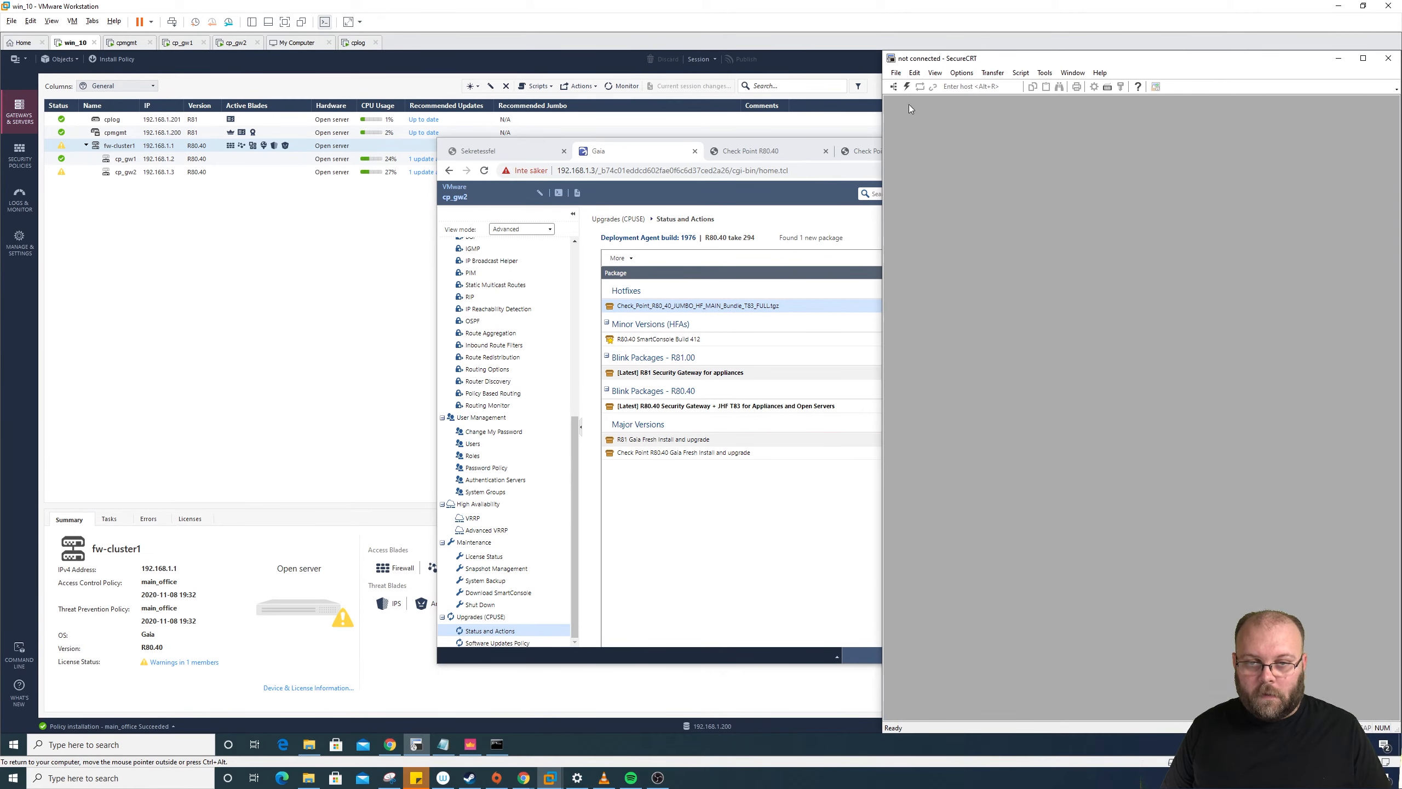
Step: Open an SSH session to cp_gw1, run cpinfo -y all, and maximize the terminal
left_click(894, 86)
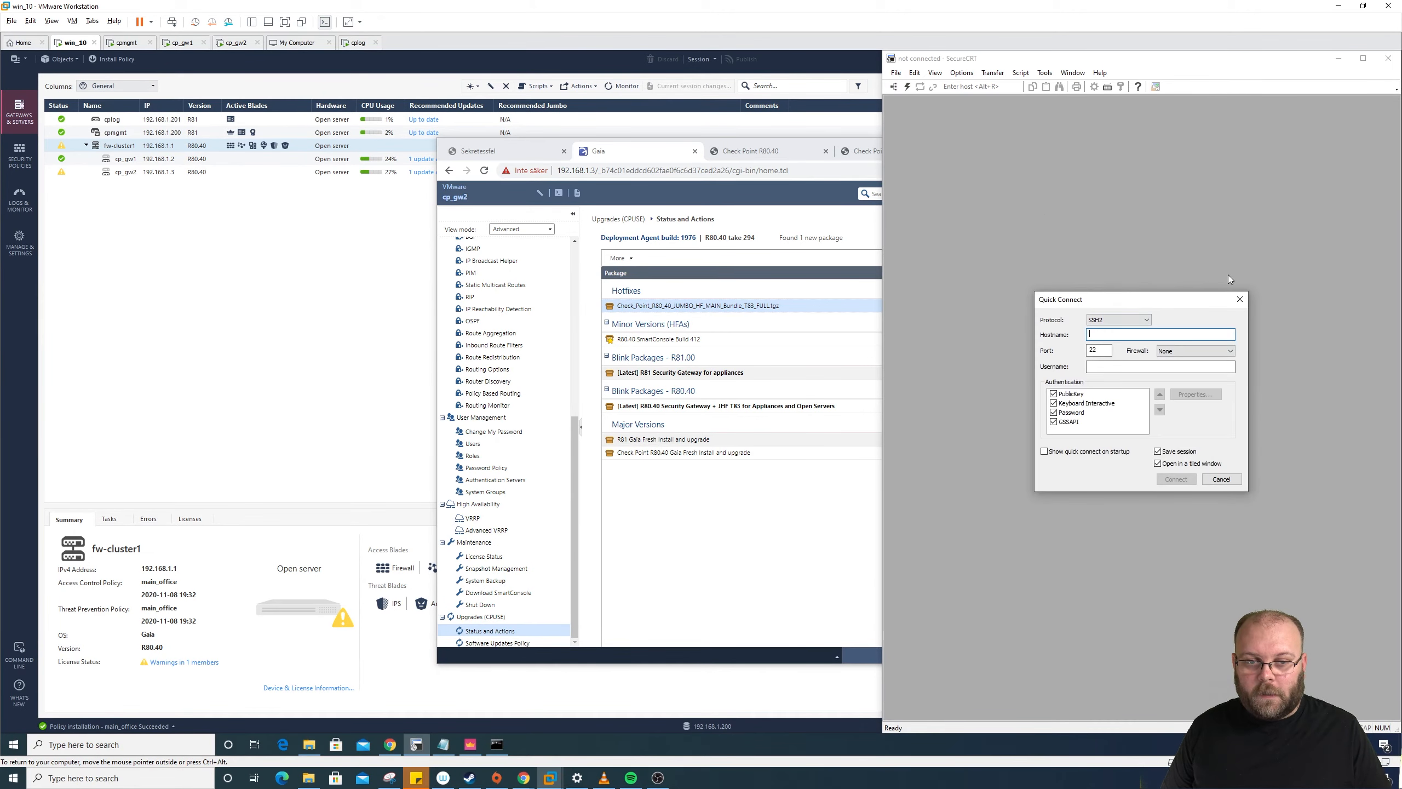
left_click(1237, 299)
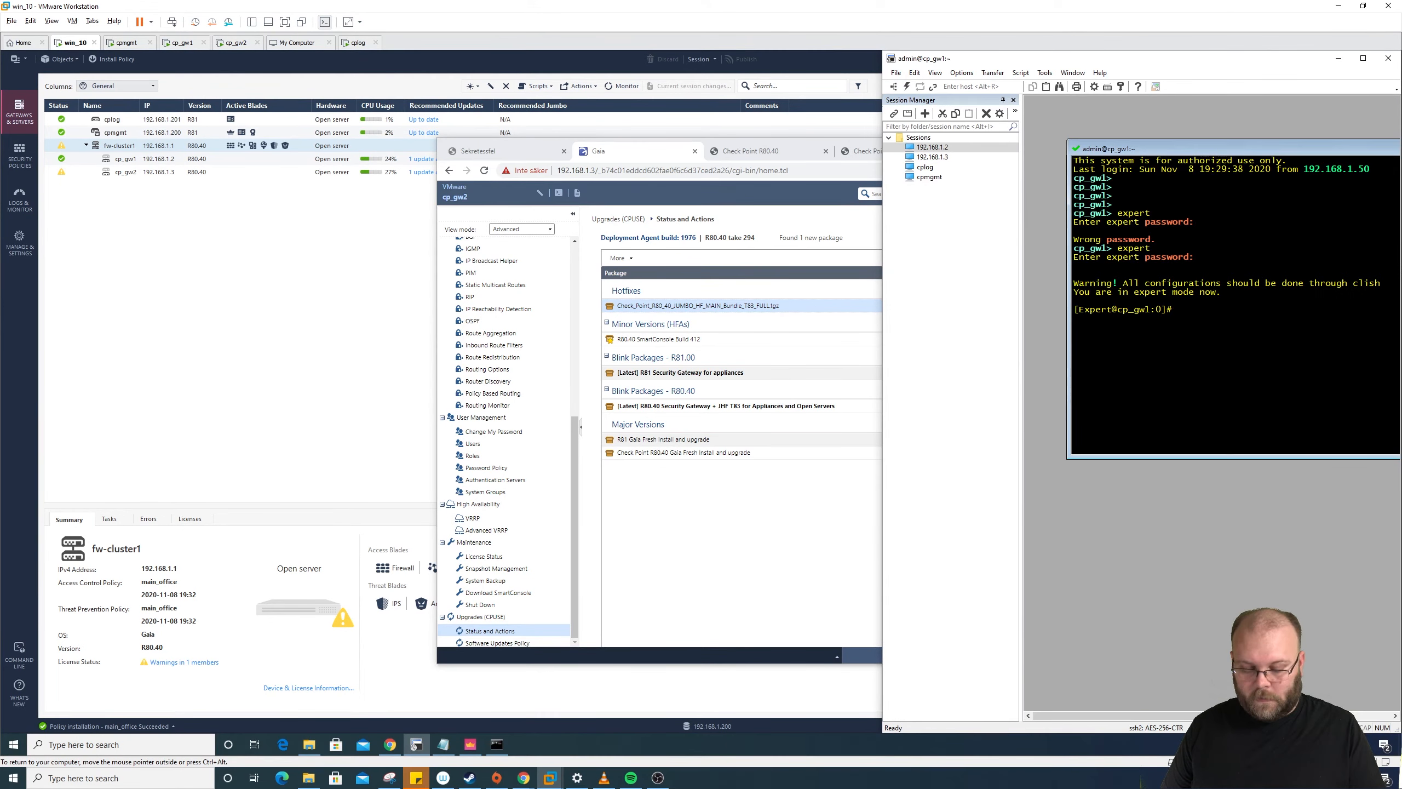
type("cp")
type("info -")
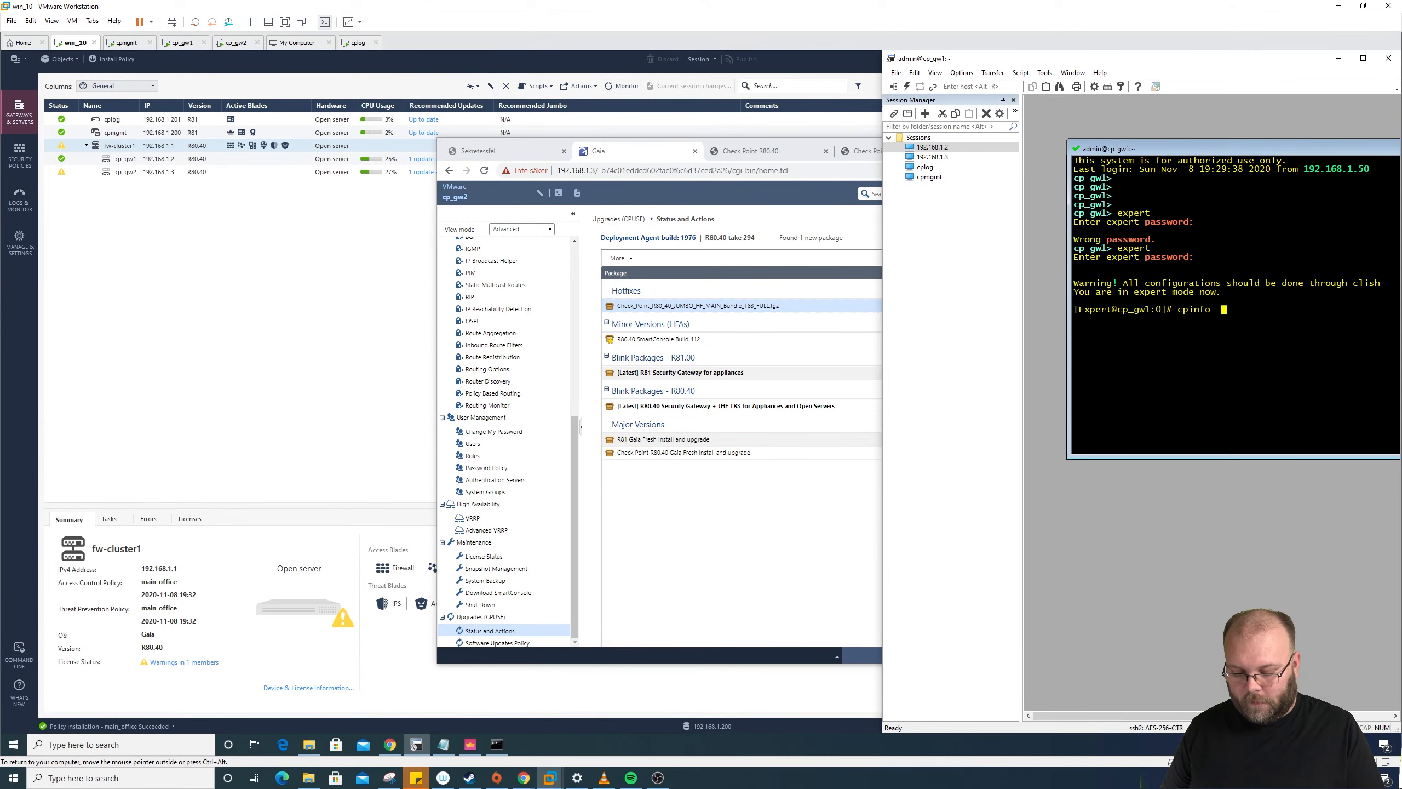
type("y all")
key("Return")
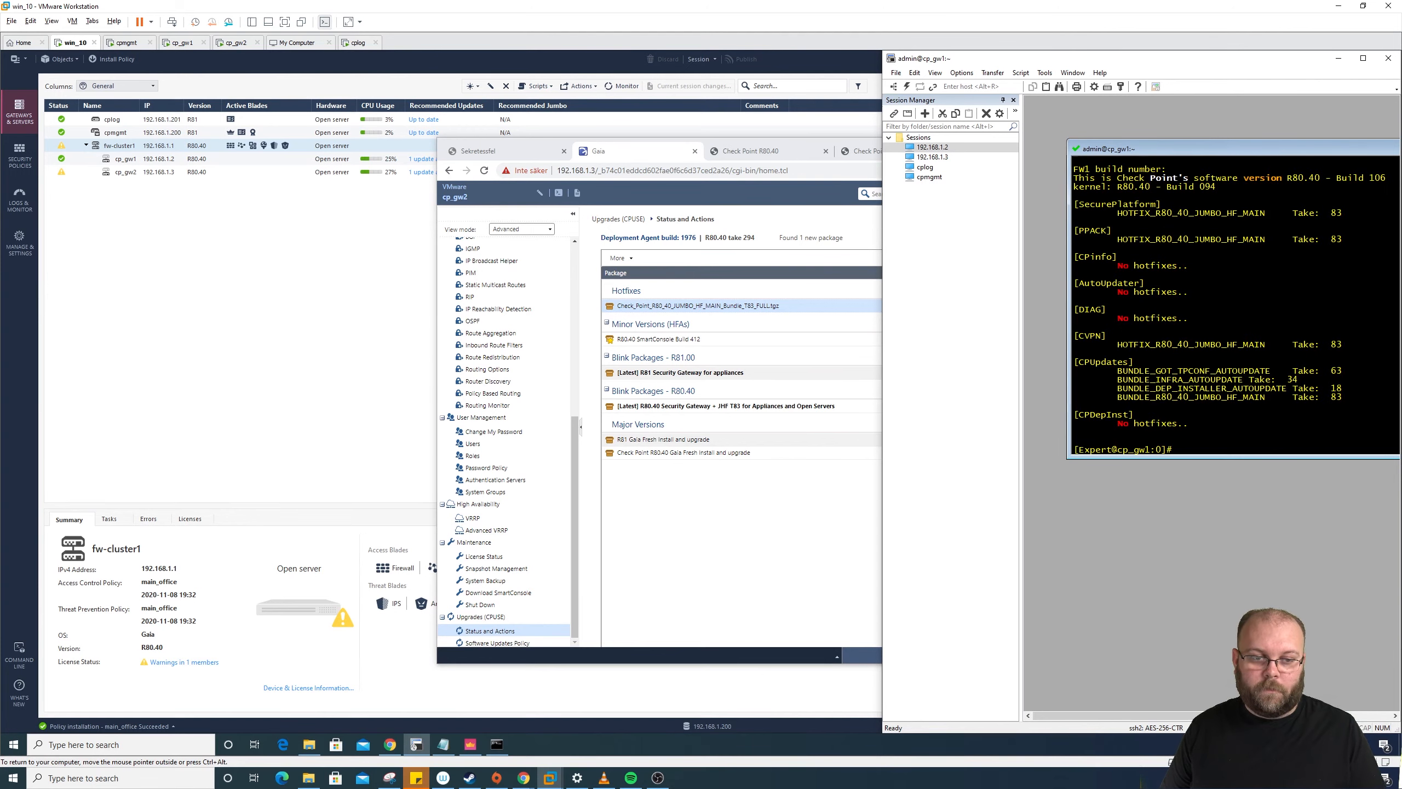
left_click_drag(1021, 263, 947, 263)
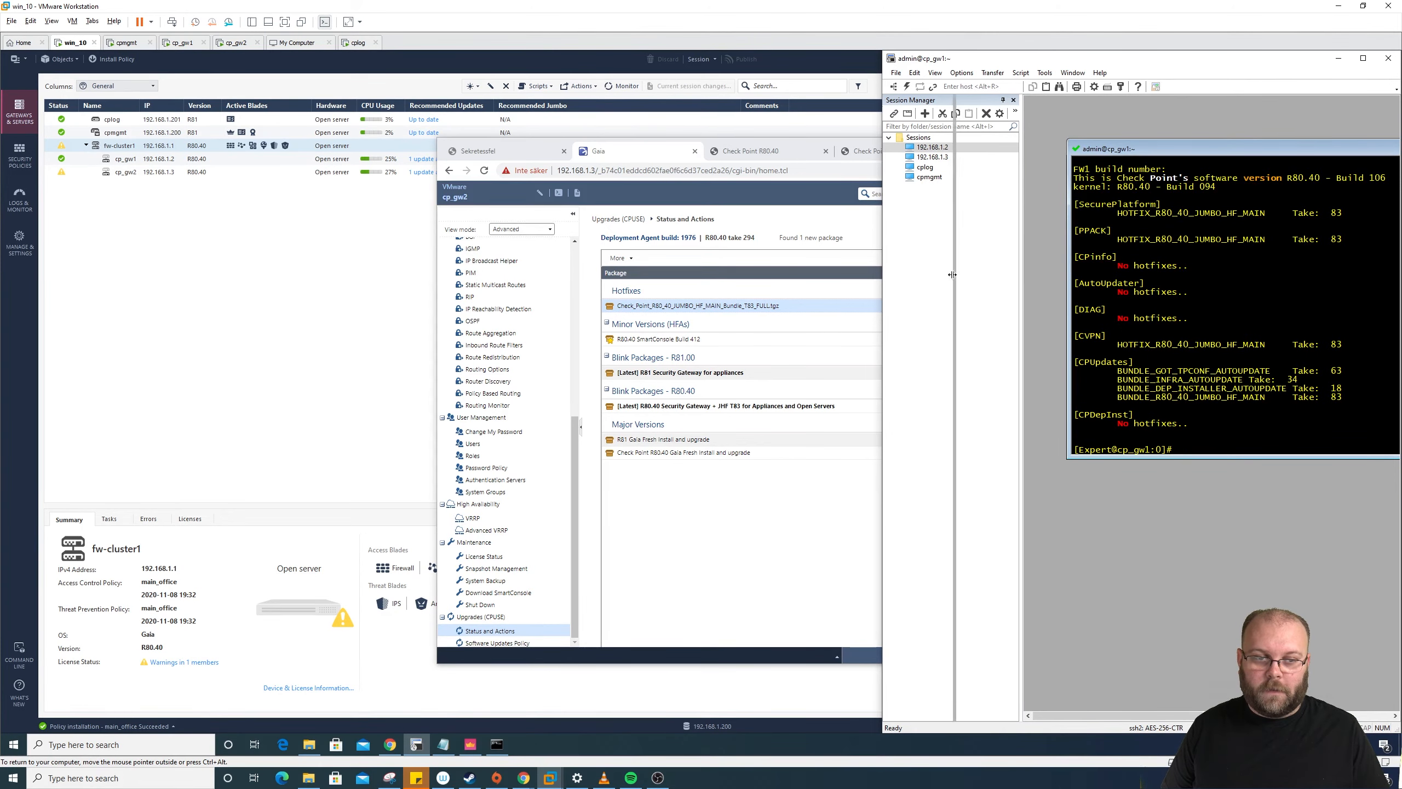
left_click_drag(1215, 132, 1176, 107)
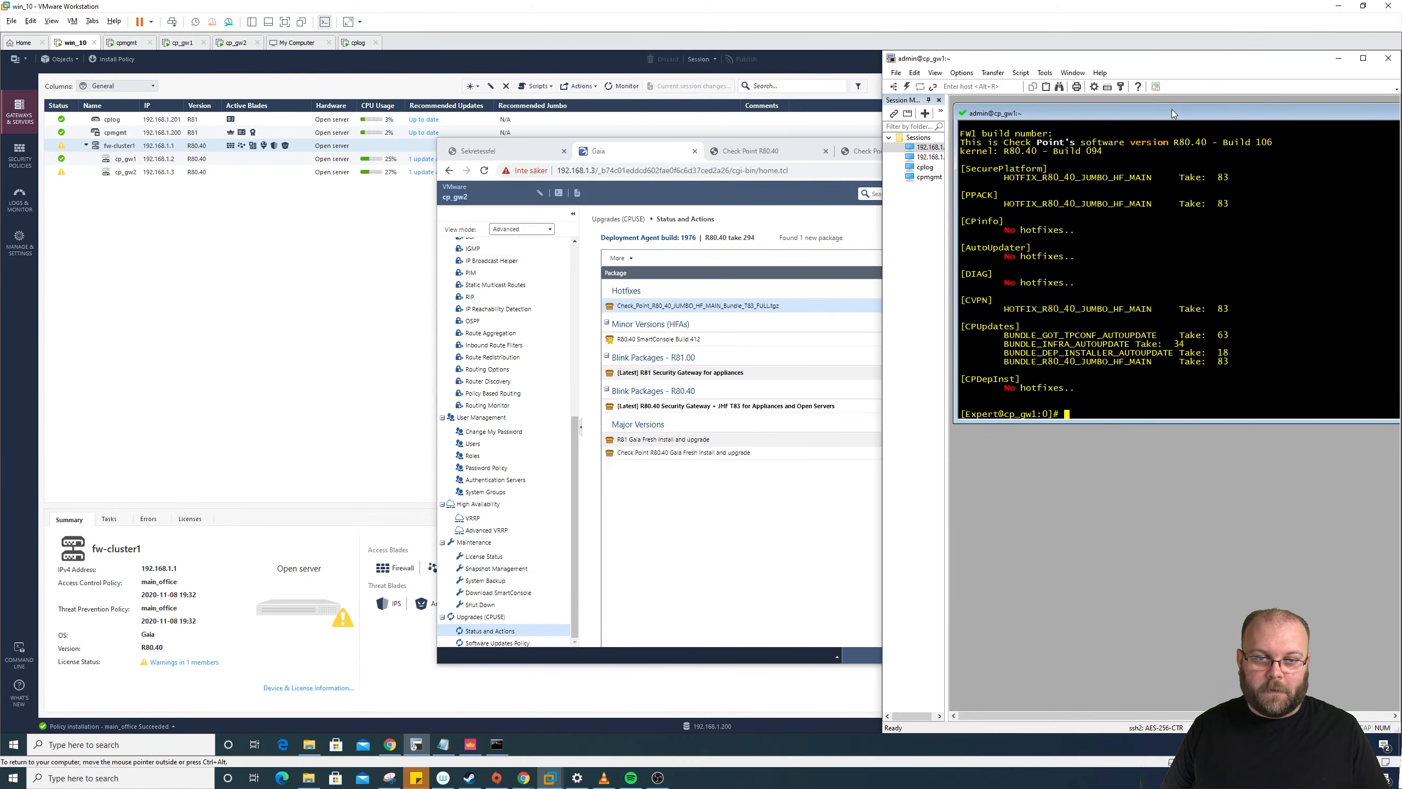
double_click(1173, 109)
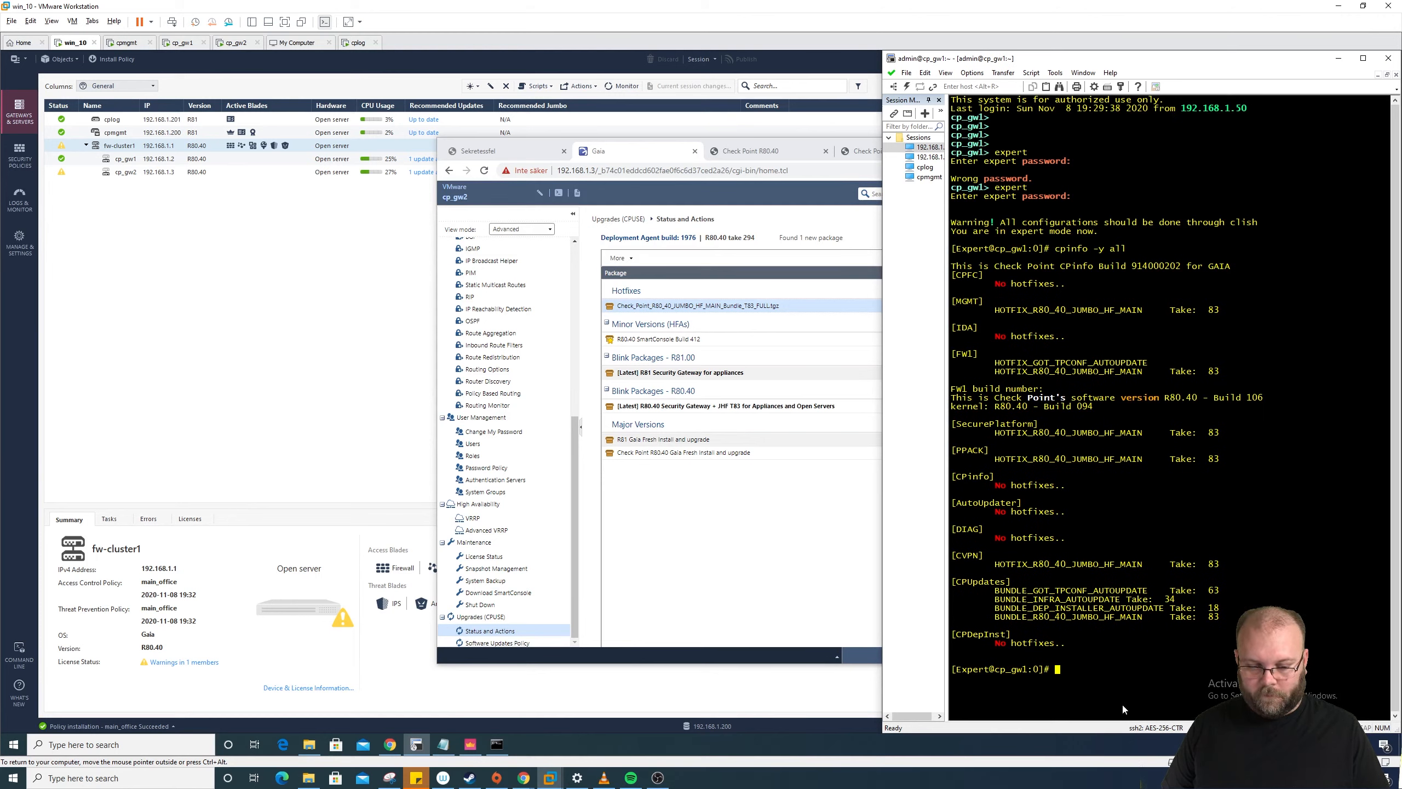
Step: Leave expert mode and run show version all to confirm R80.40
type("exit")
key("Return")
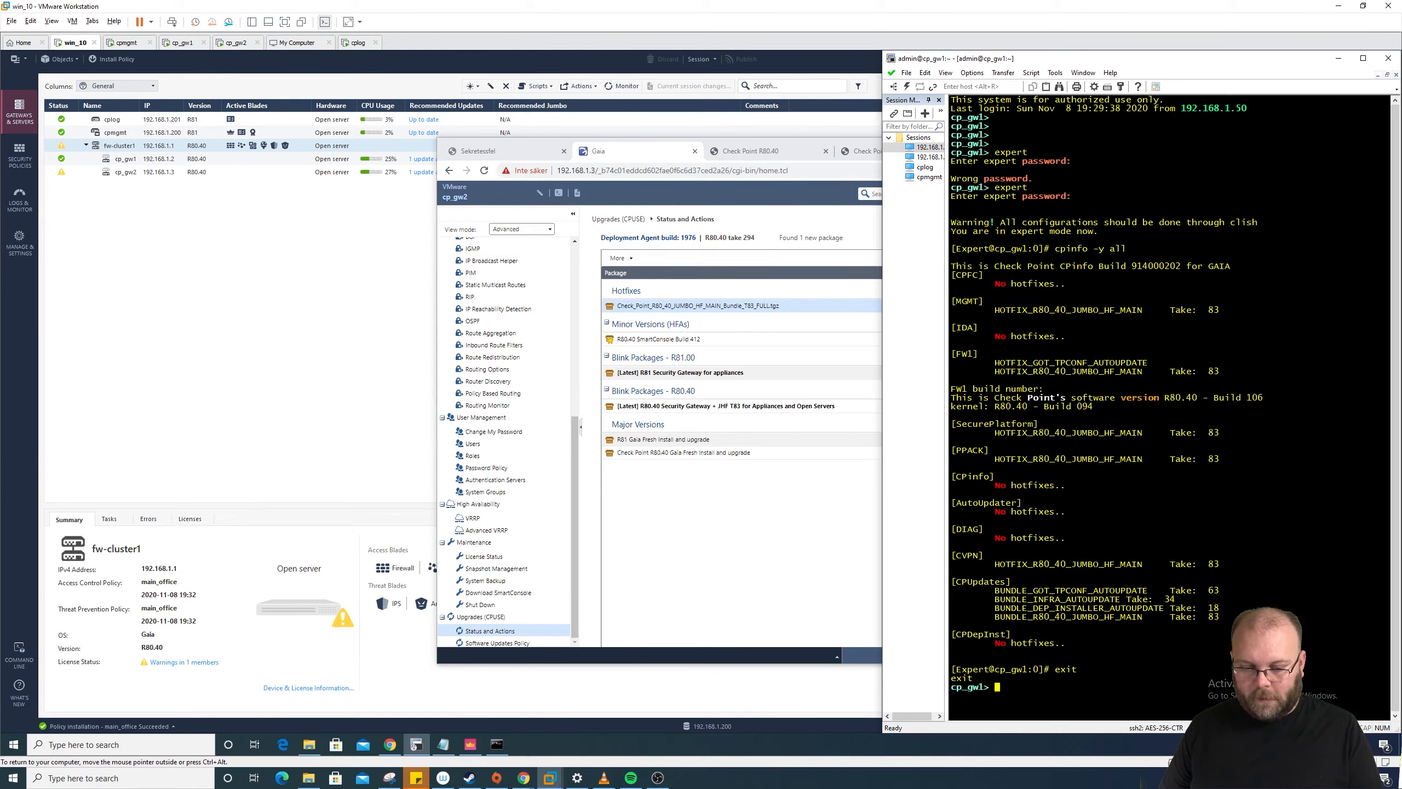
type("show")
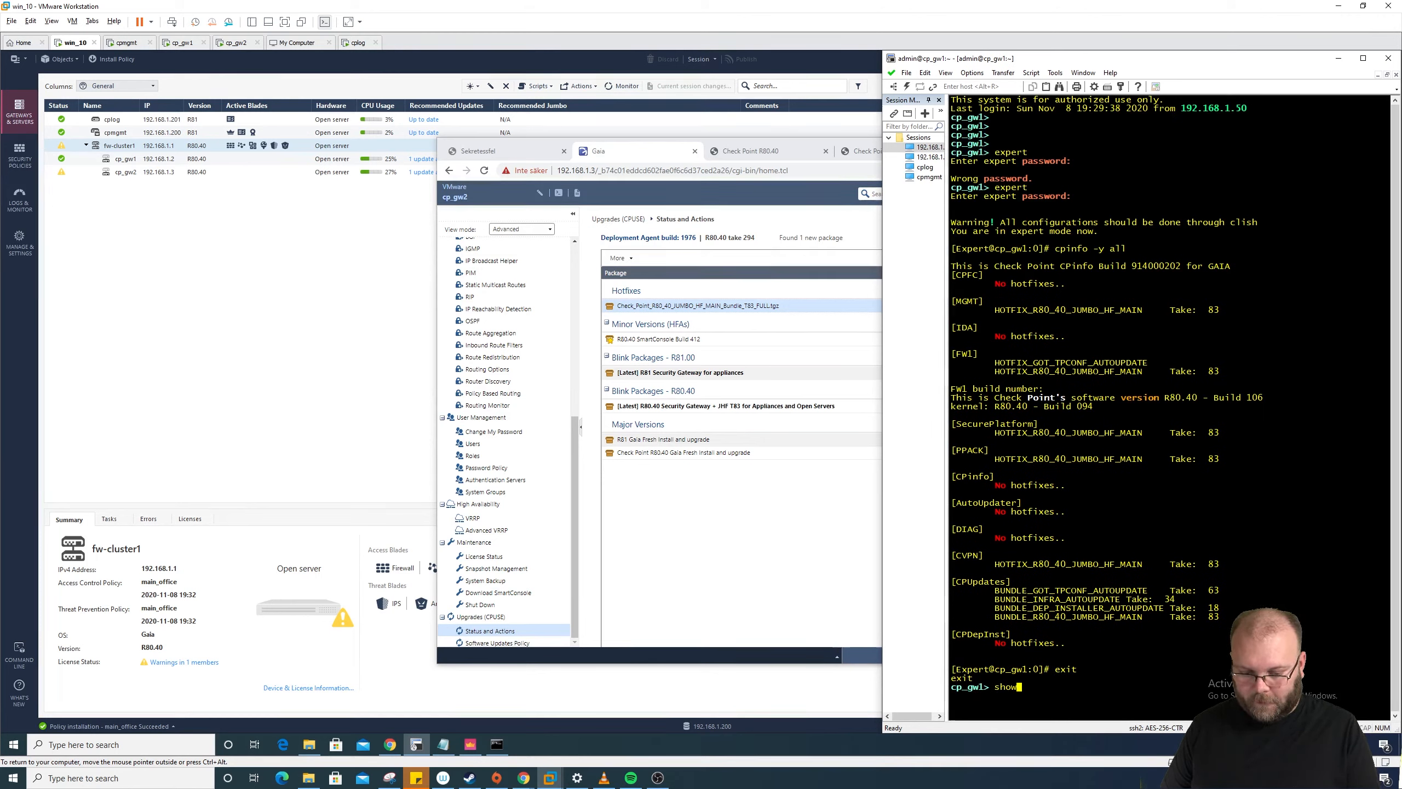
type(" ver")
key("Tab")
key("Return")
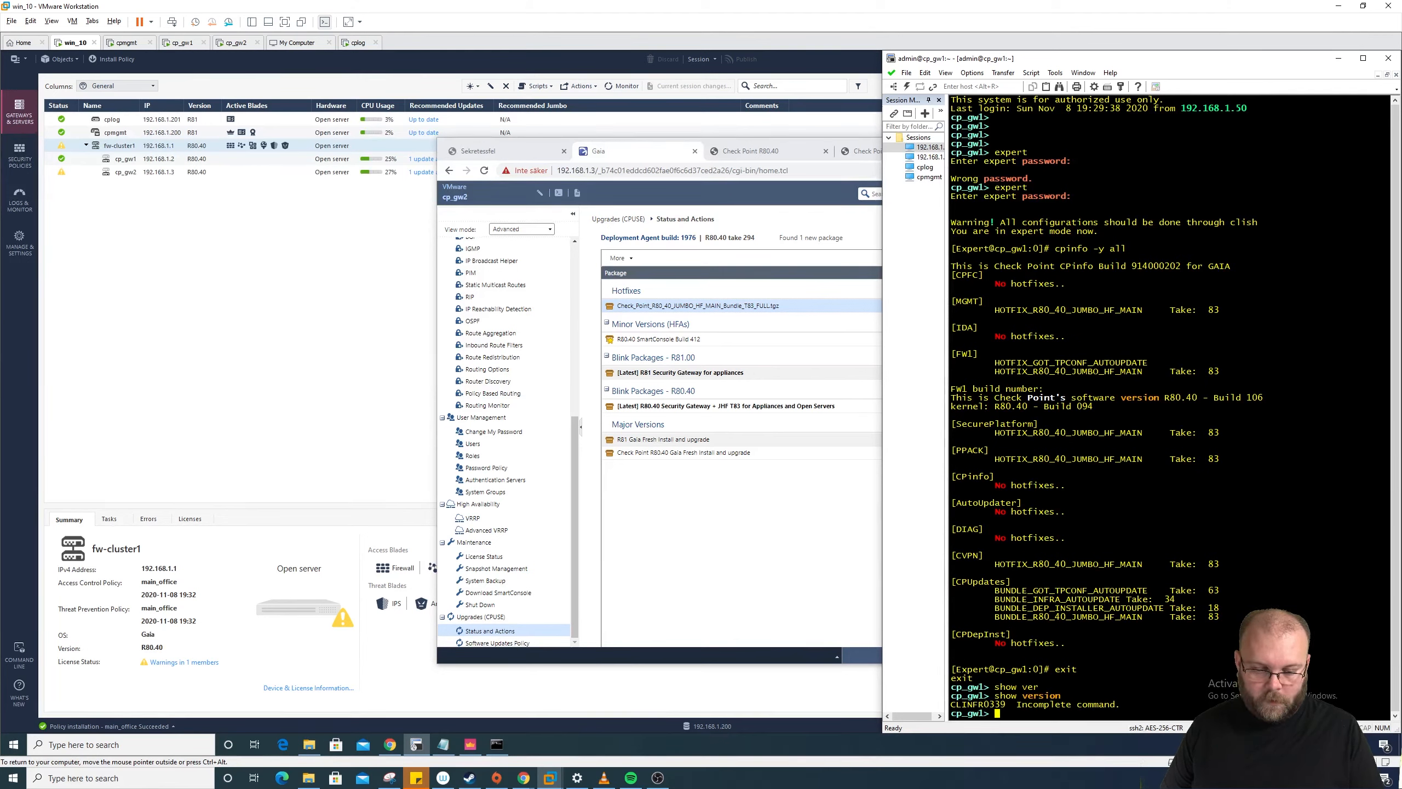
key("Up")
key("Tab")
type("all")
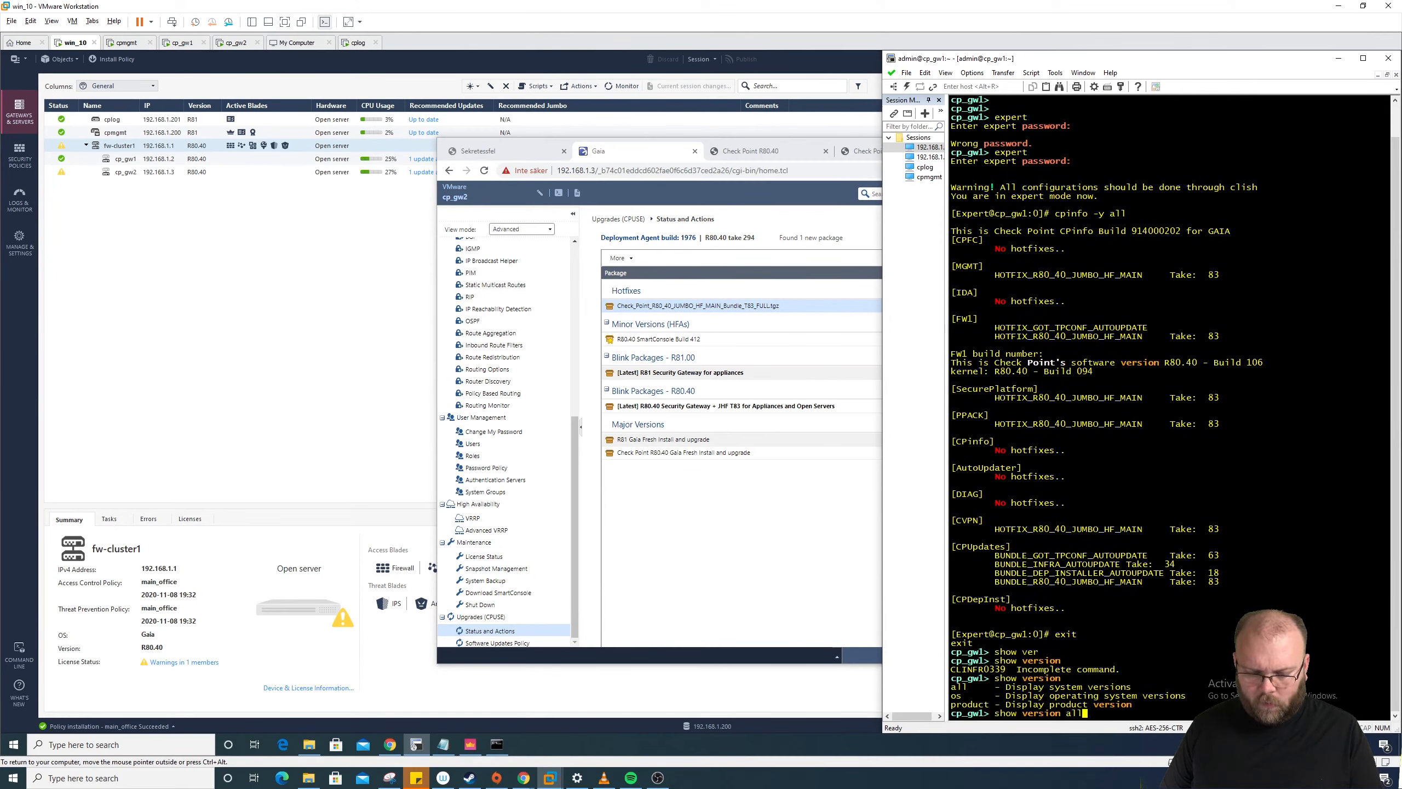
key("Return")
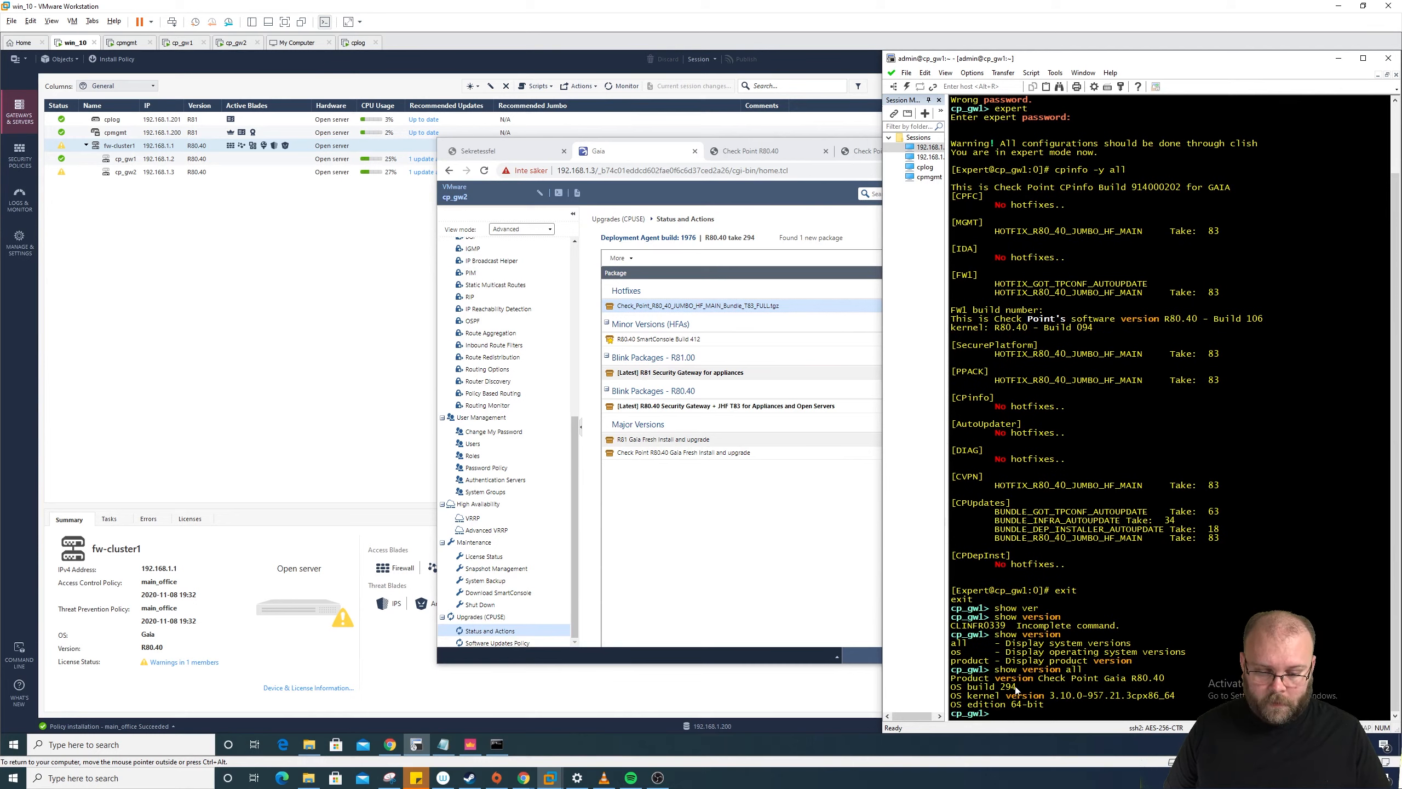
left_click_drag(952, 669, 1060, 708)
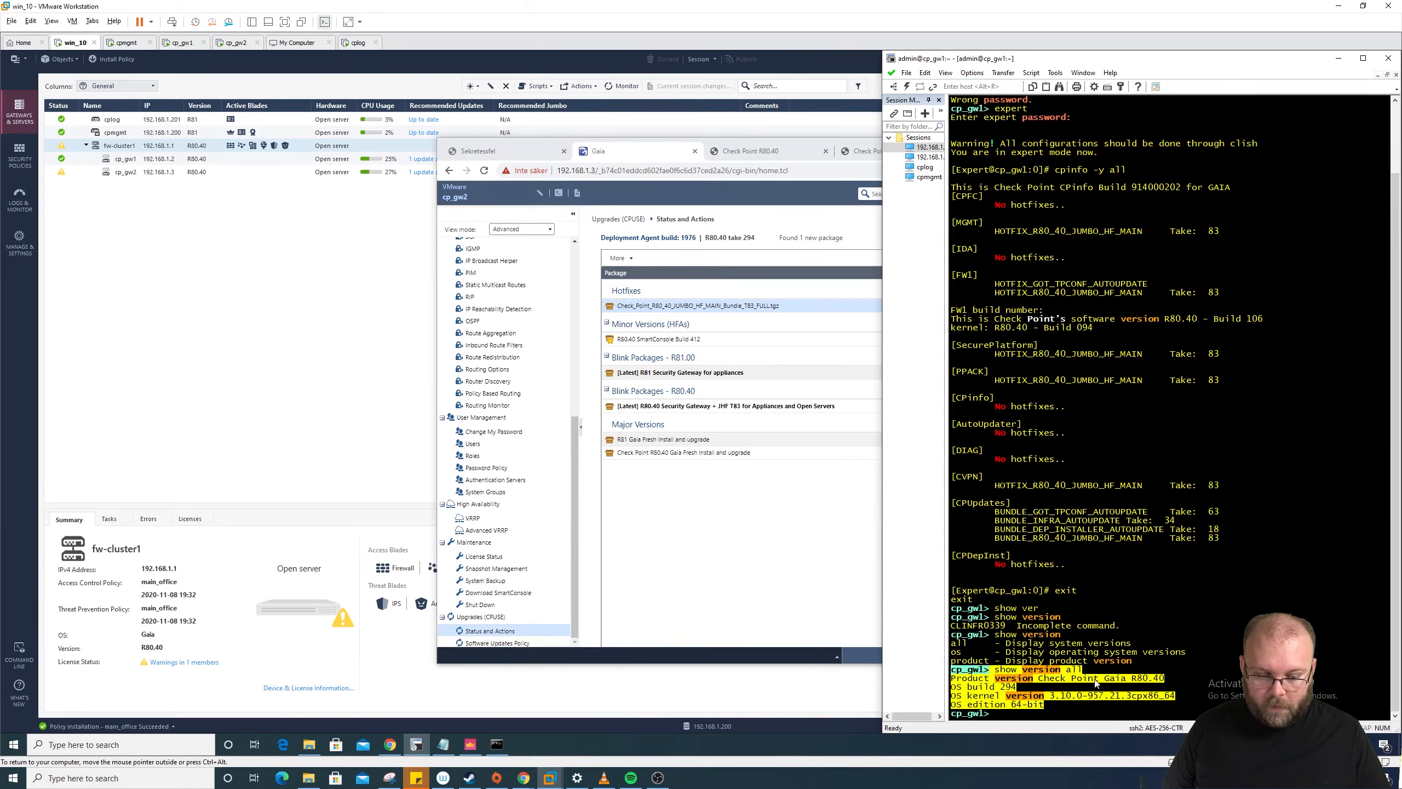
left_click(1167, 676)
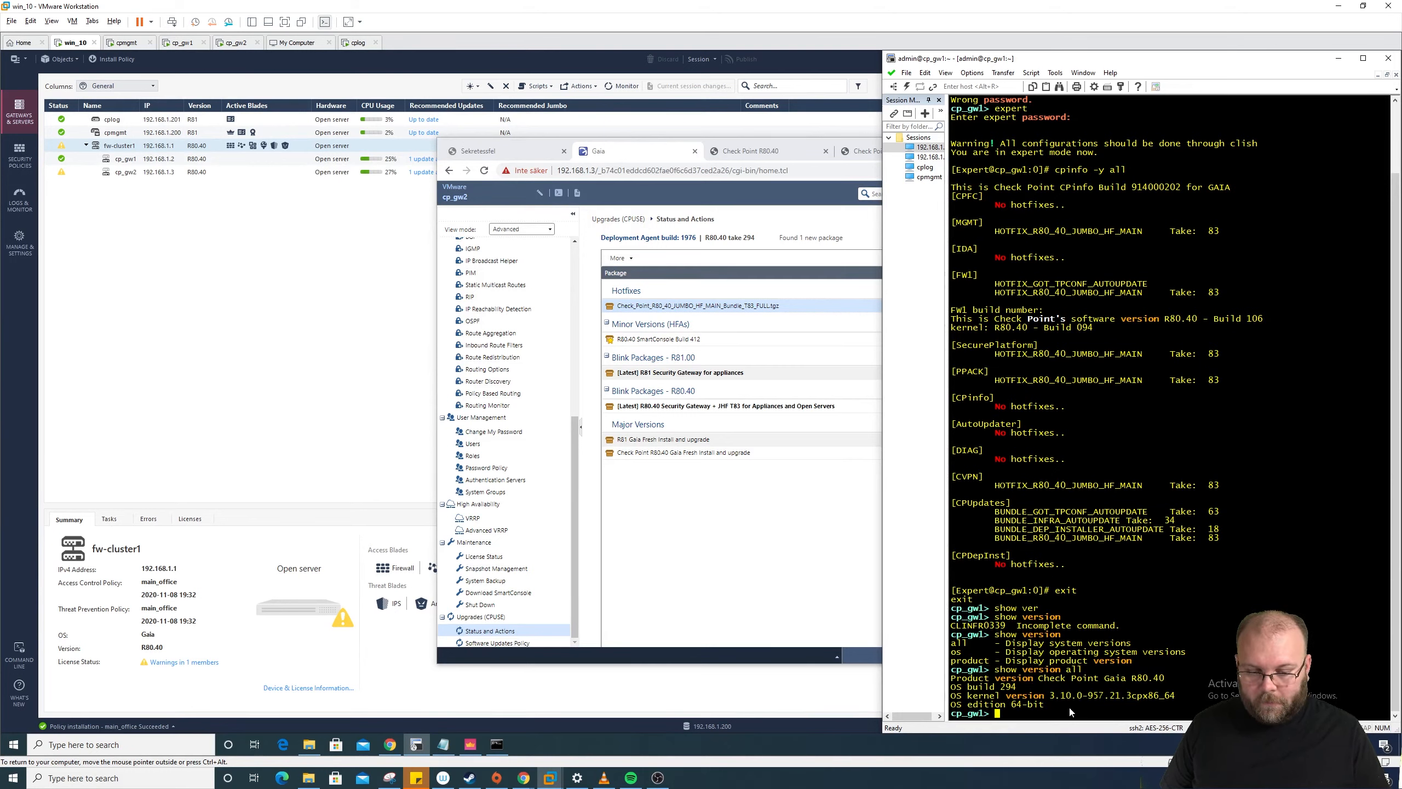
Step: Run show version product to display the product version
key("Up")
key("BackSpace")
key("BackSpace")
key("BackSpace")
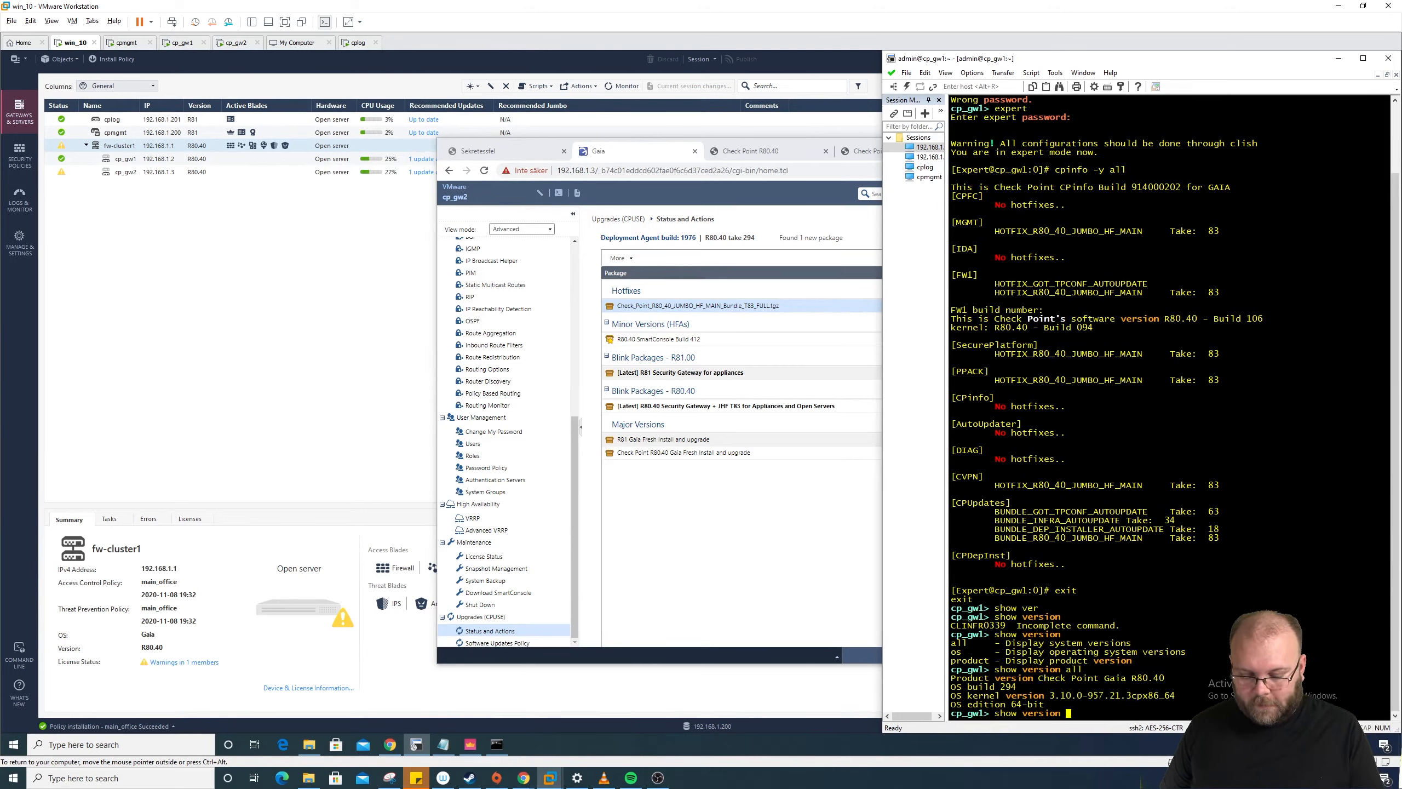
type("pro")
key("Tab")
key("Return")
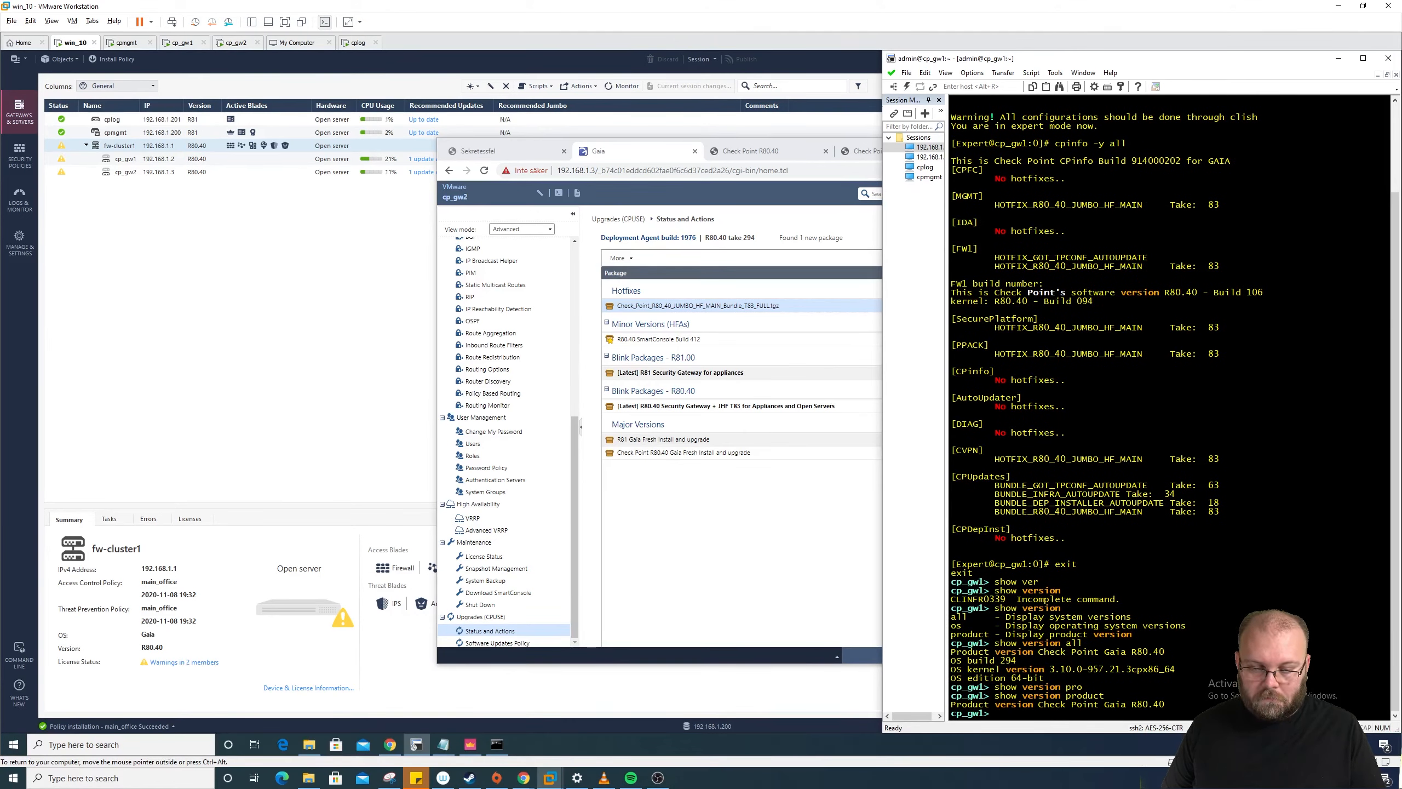
Step: Browse the show sub-commands and run show installer cpinfo for the installed hotfix details
key("Up")
key("BackSpace")
key("BackSpace")
key("BackSpace")
key("BackSpace")
key("BackSpace")
key("BackSpace")
key("BackSpace")
key("BackSpace")
key("BackSpace")
key("BackSpace")
key("BackSpace")
key("BackSpace")
key("BackSpace")
key("BackSpace")
key("BackSpace")
key("BackSpace")
key("BackSpace")
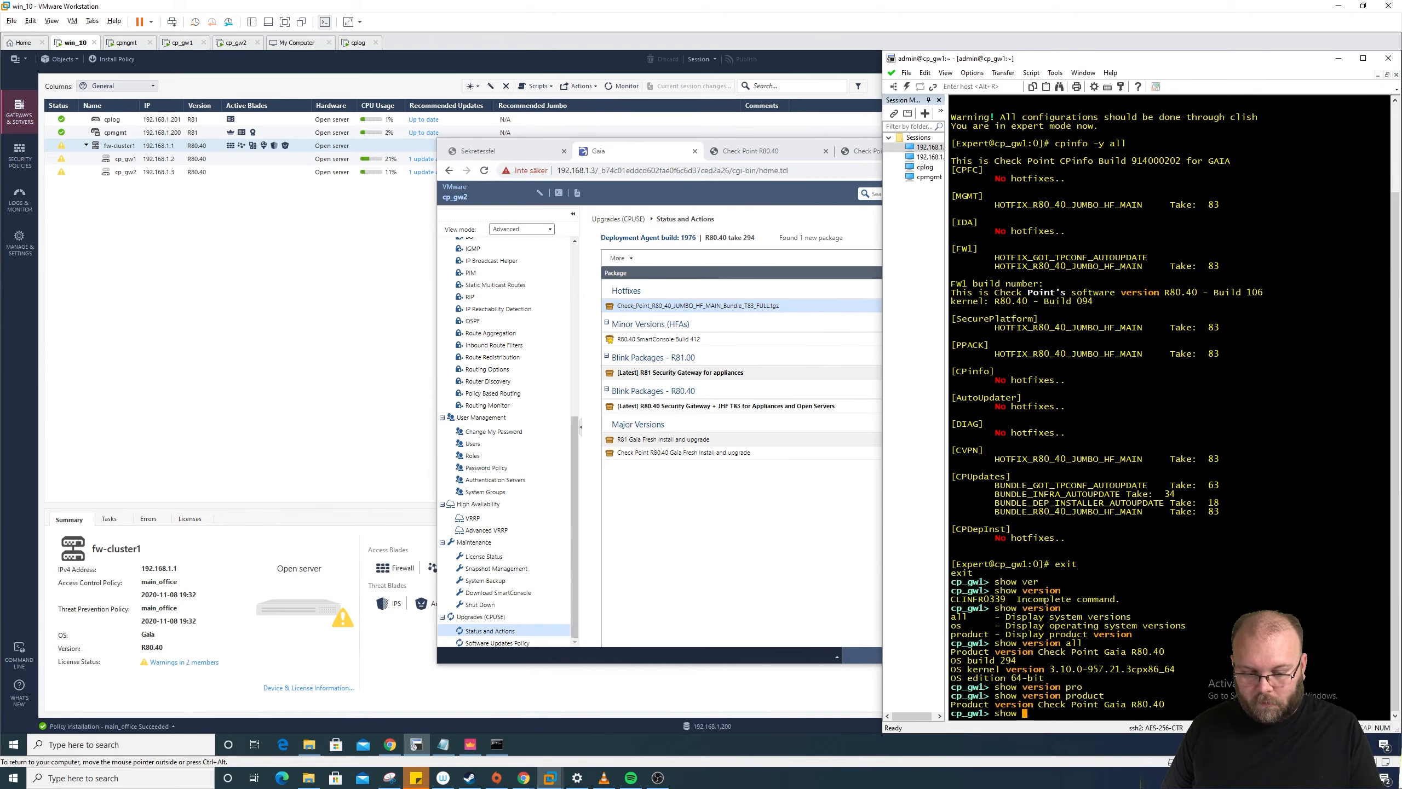
key("Tab")
key("space")
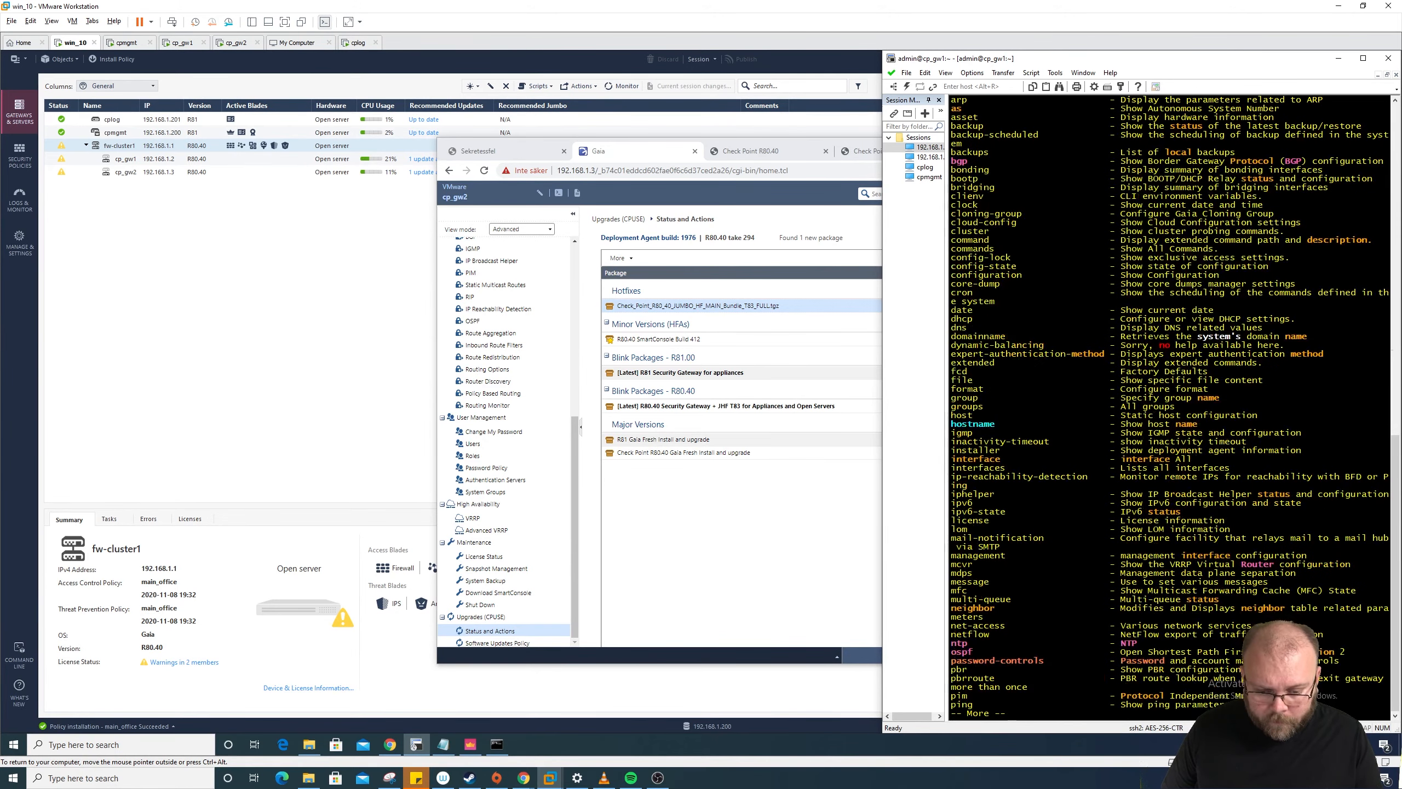
key("space")
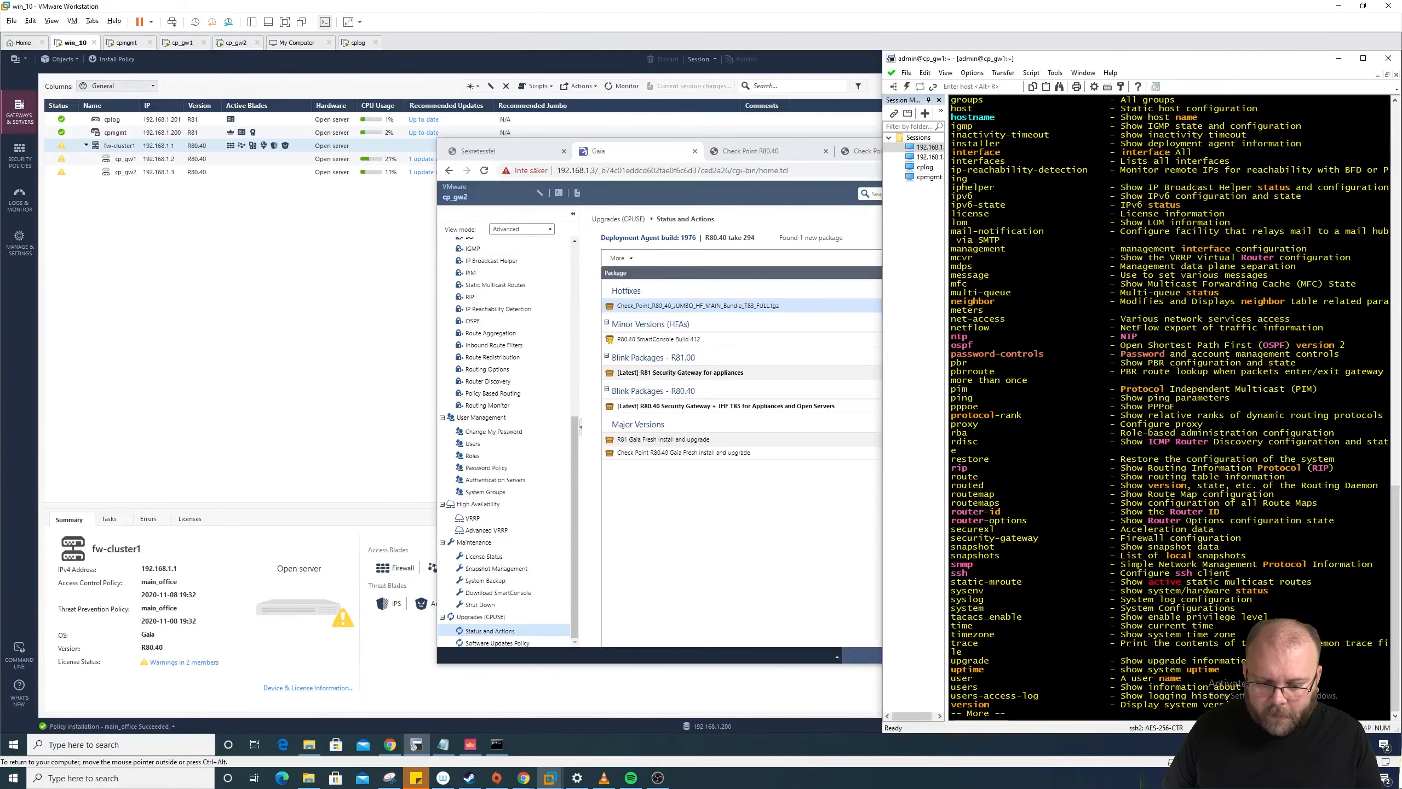
key("space")
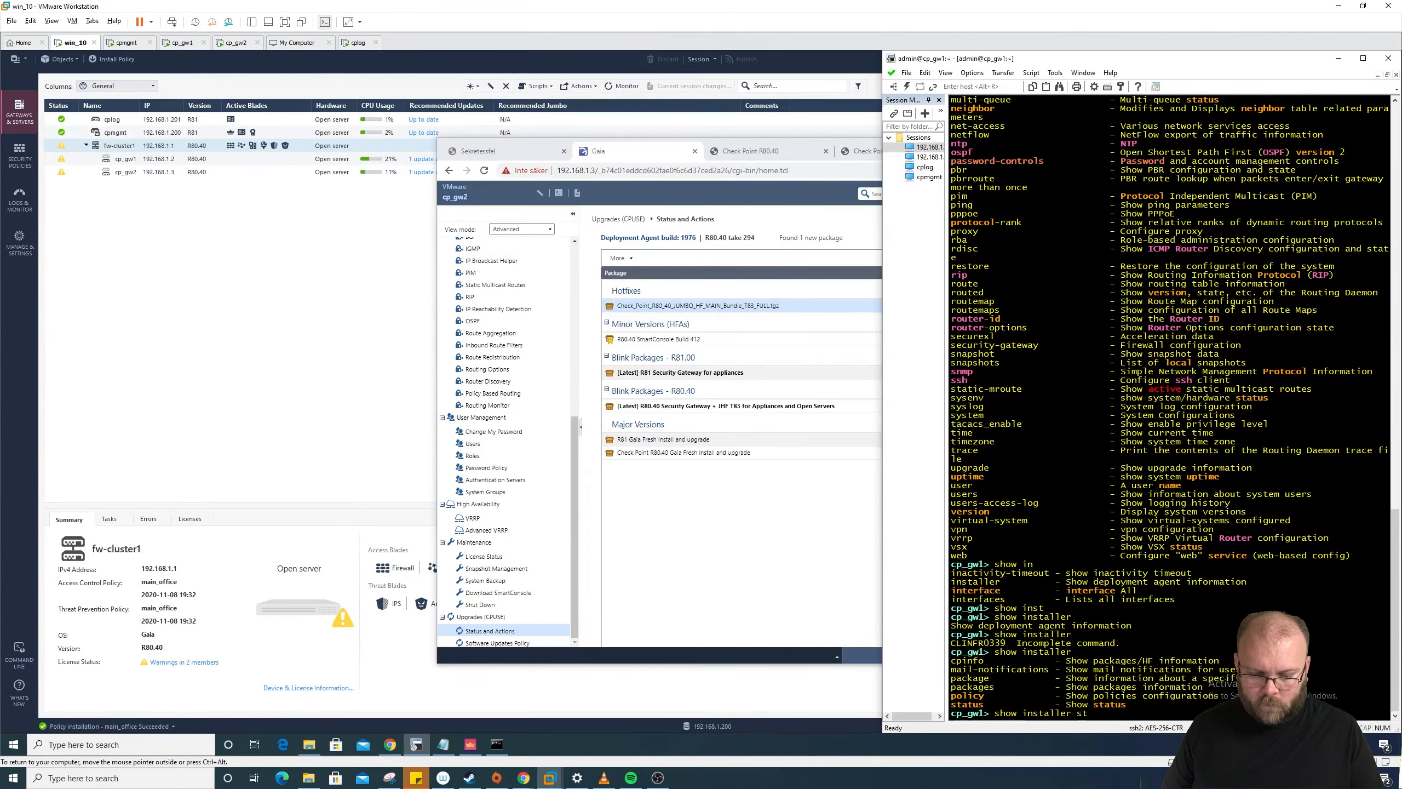
type("fo")
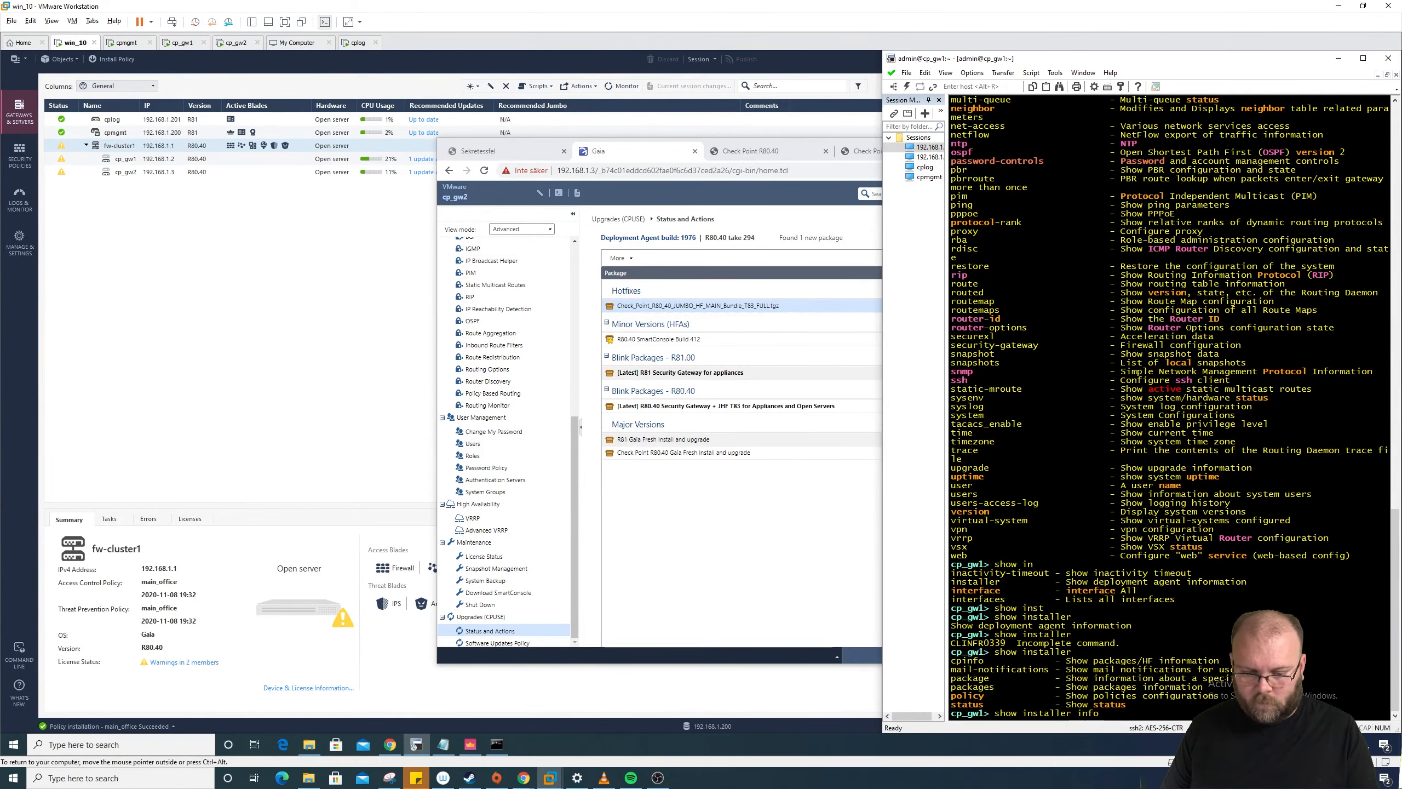
key("Tab")
type("cp")
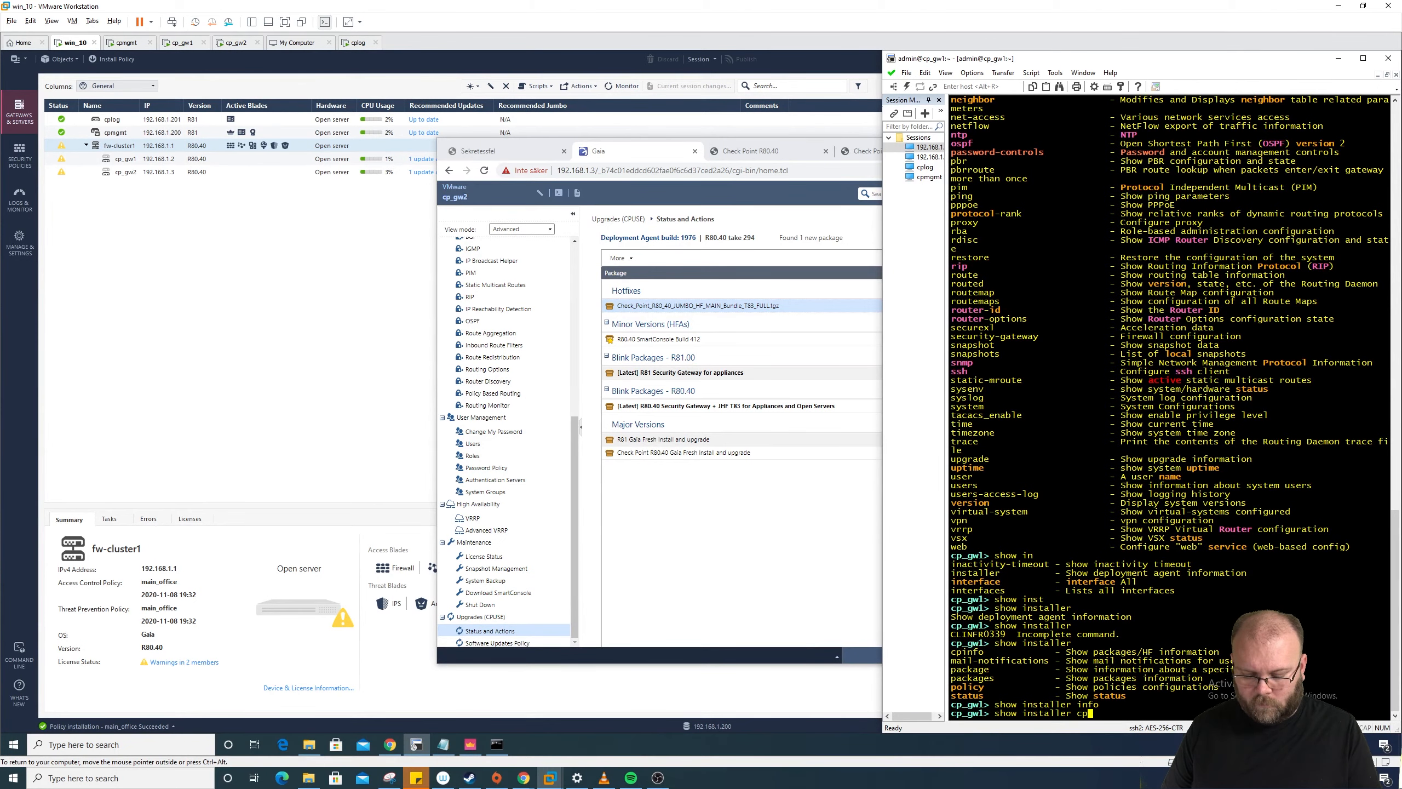
key("Tab")
key("Return")
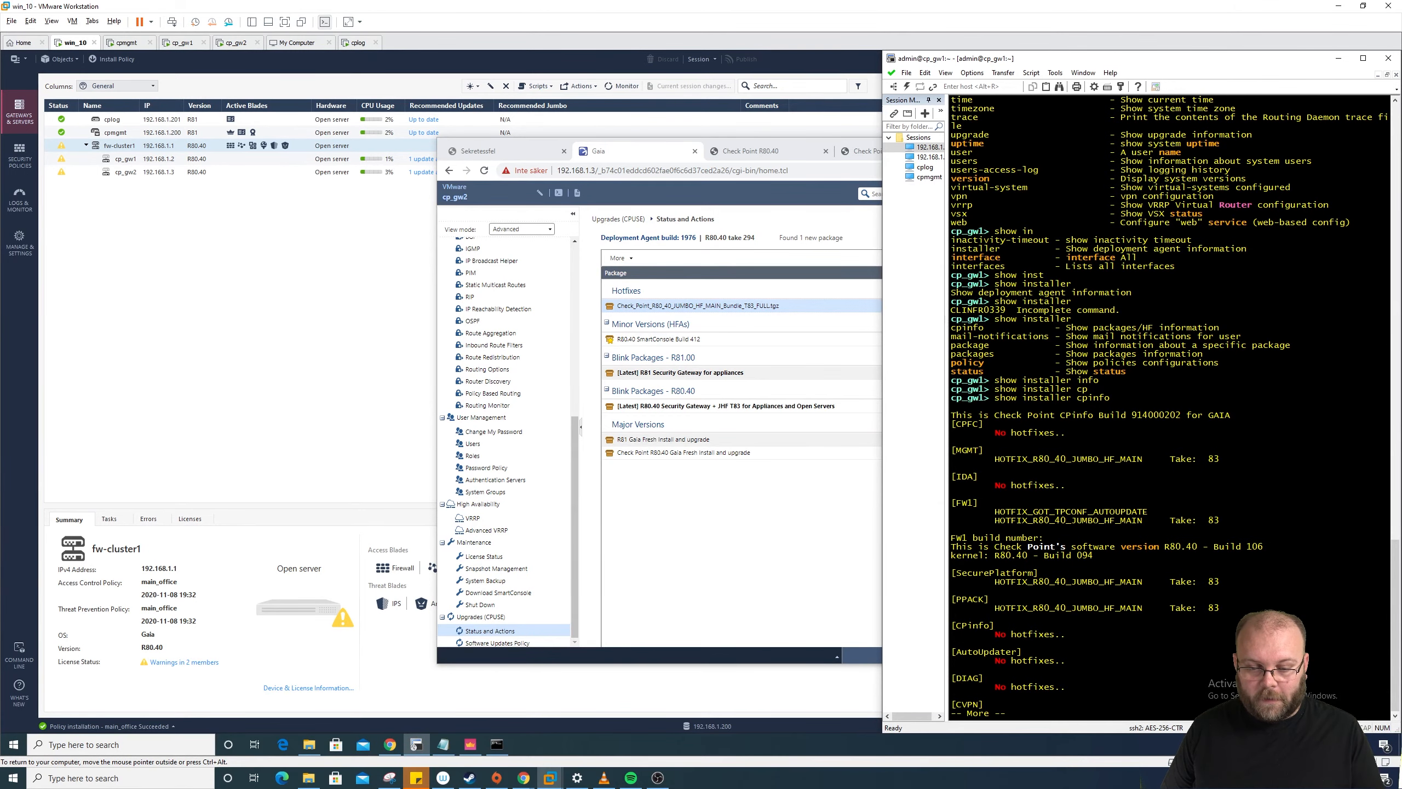
Step: Run show installer packages to list all packages and confirm Jumbo Take 83 is installed
type("q")
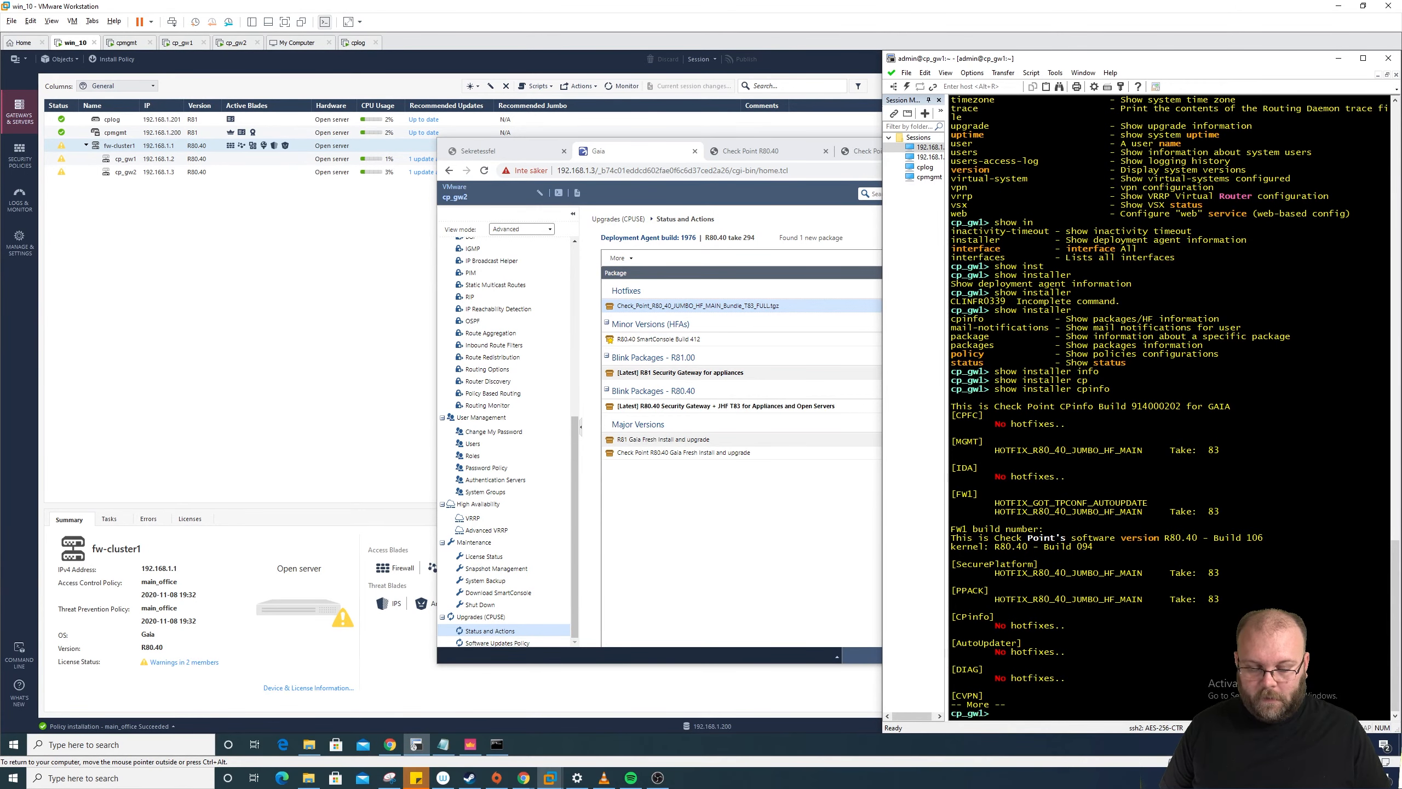
type("show installer cpi")
key("BackSpace")
key("BackSpace")
key("BackSpace")
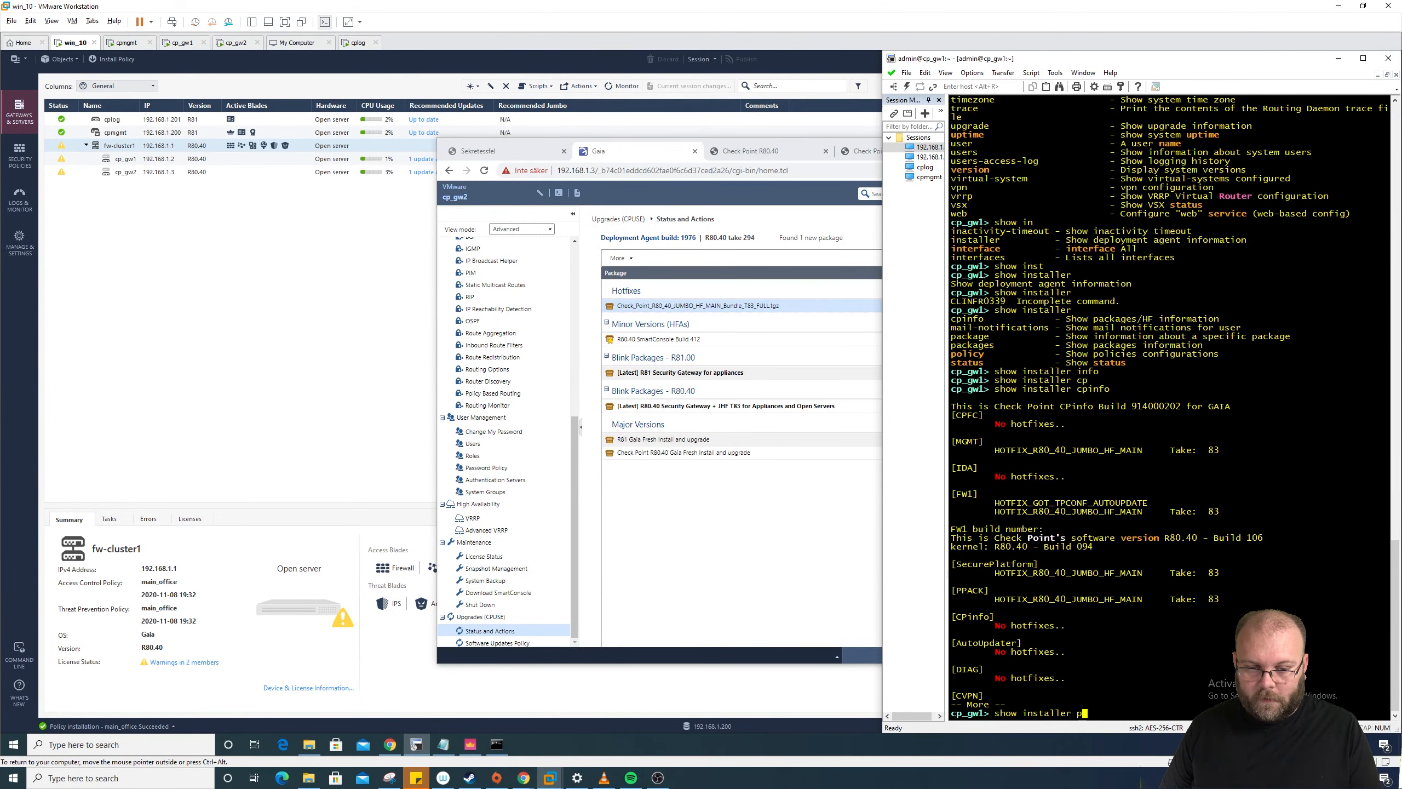
type("p")
key("Tab")
type("a")
key("Tab")
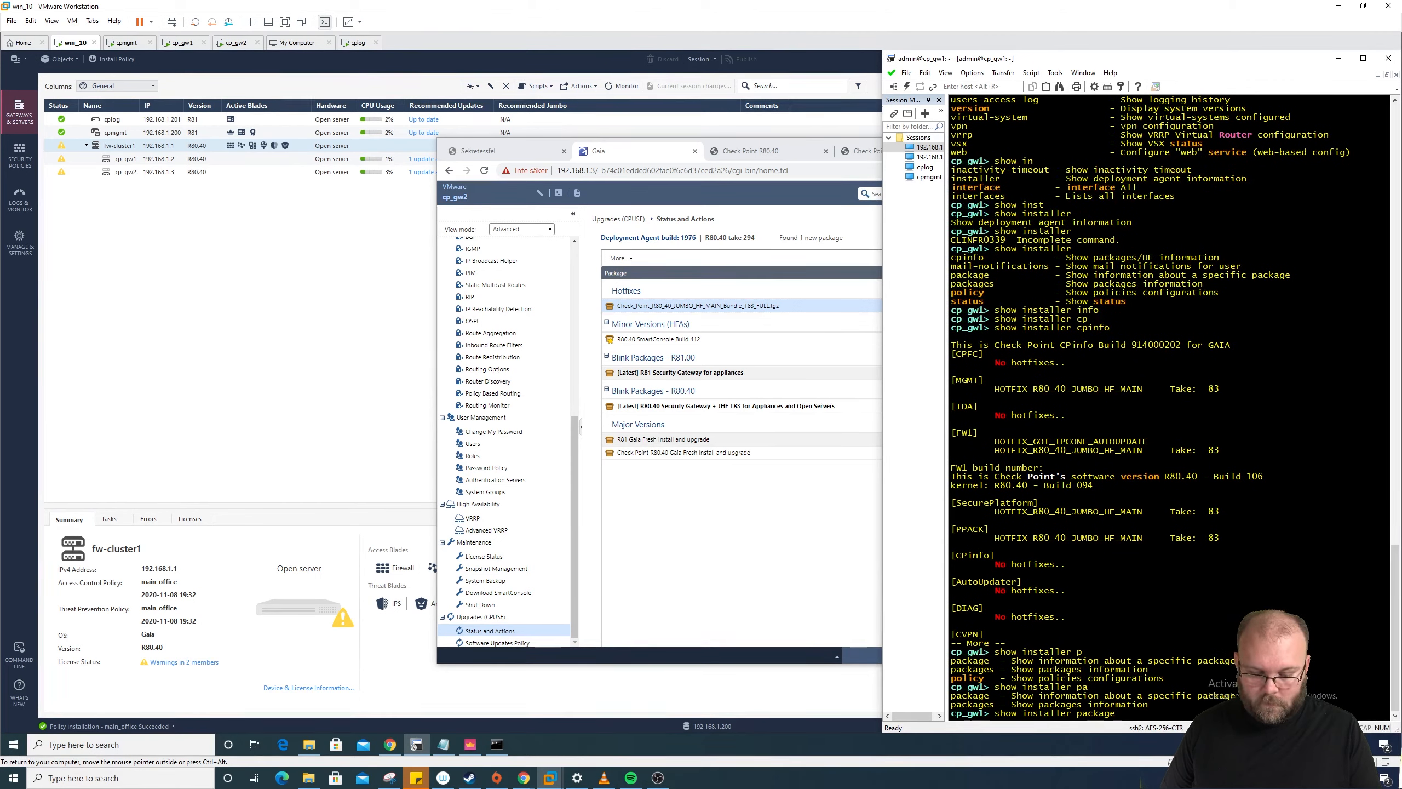
key("Tab")
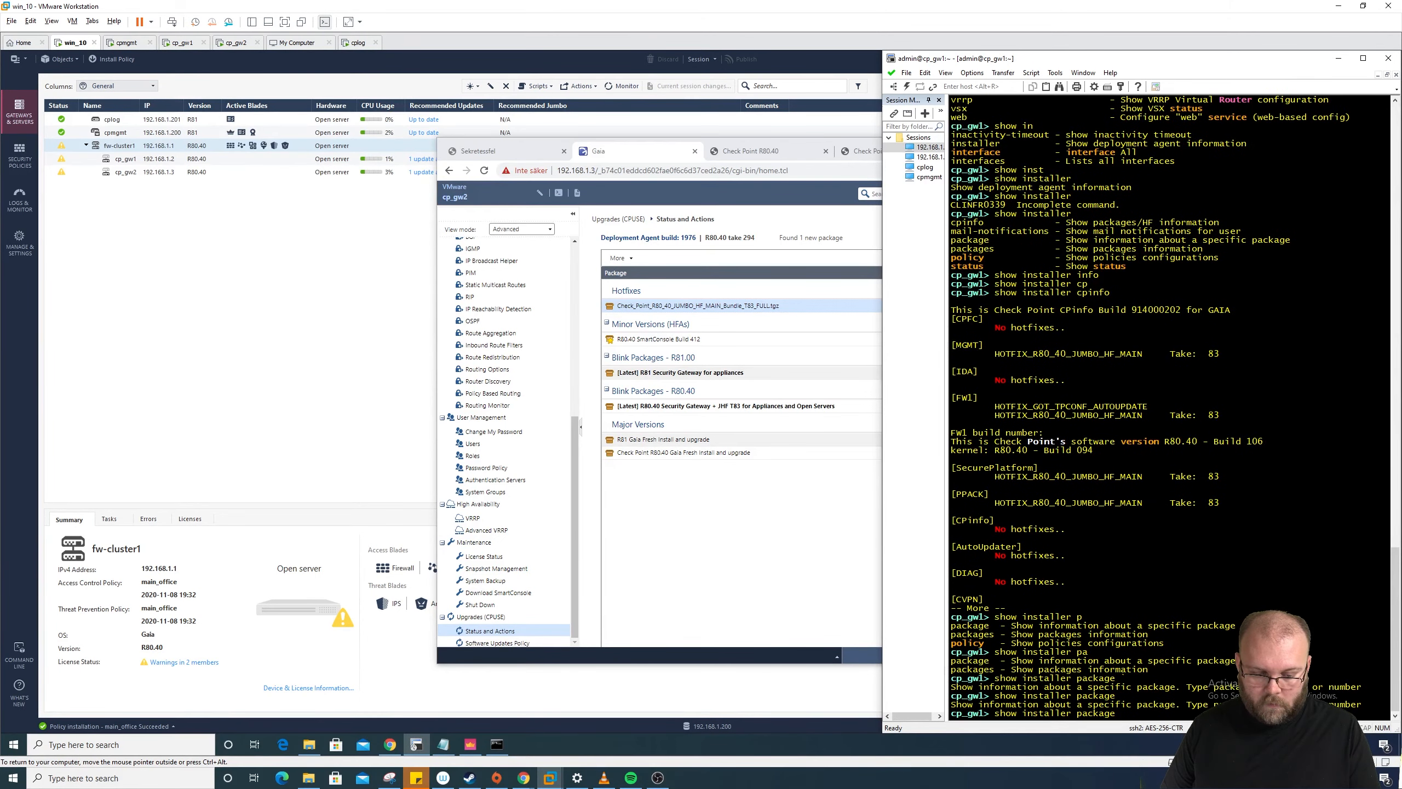
key("Tab")
key("Return")
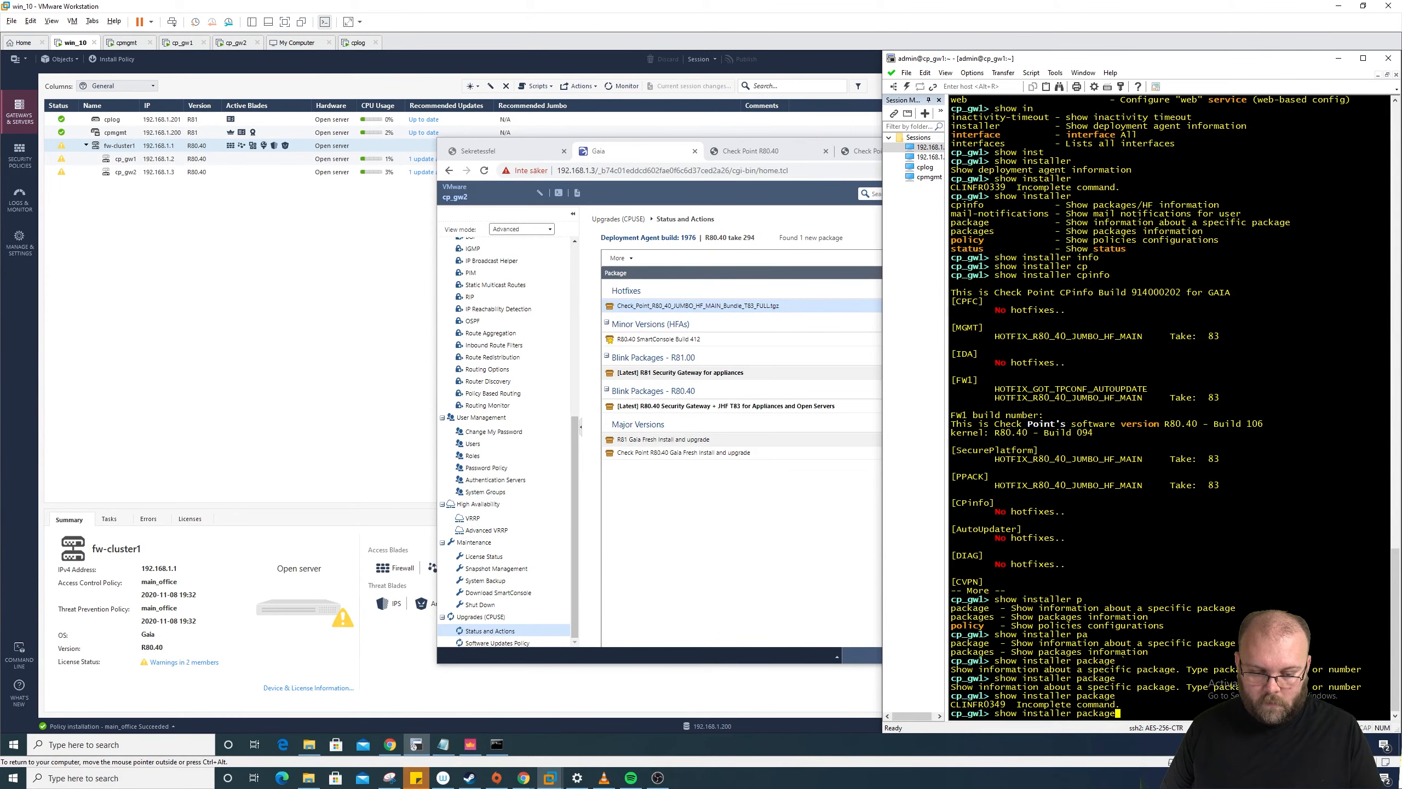
type("s")
key("Return")
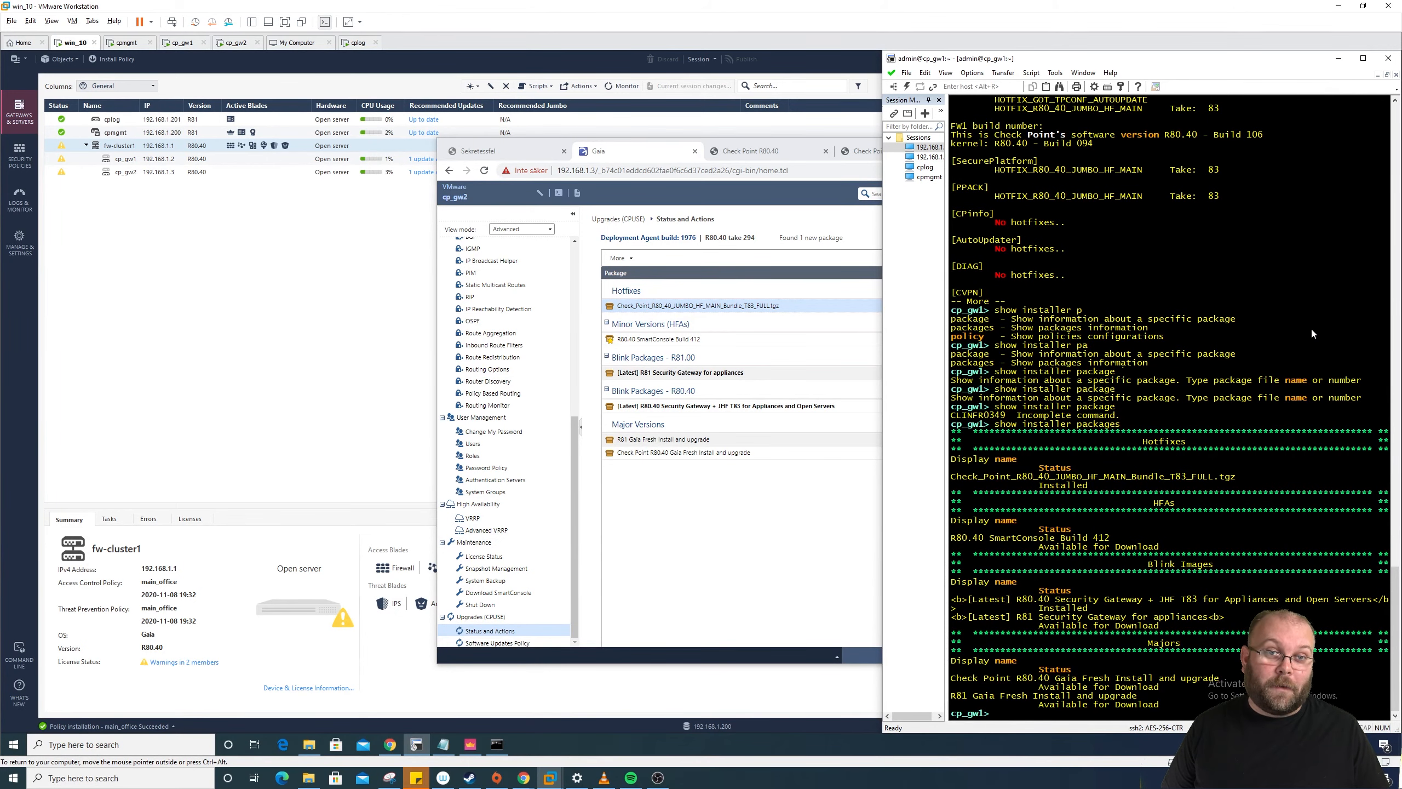
left_click(252, 302)
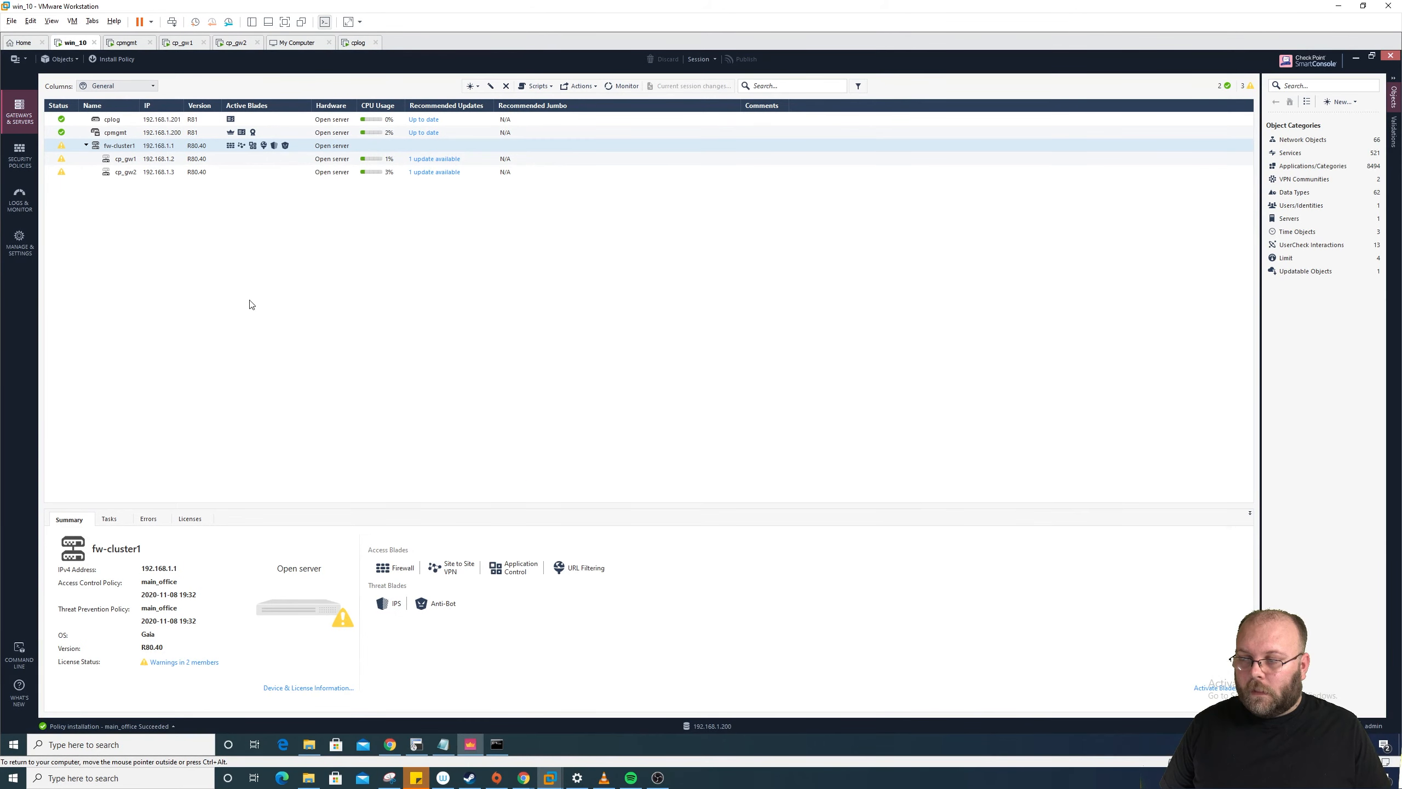
Step: Rerun the search in Logs & Monitor's Logs tab to show the last 7 days of traffic
left_click(25, 203)
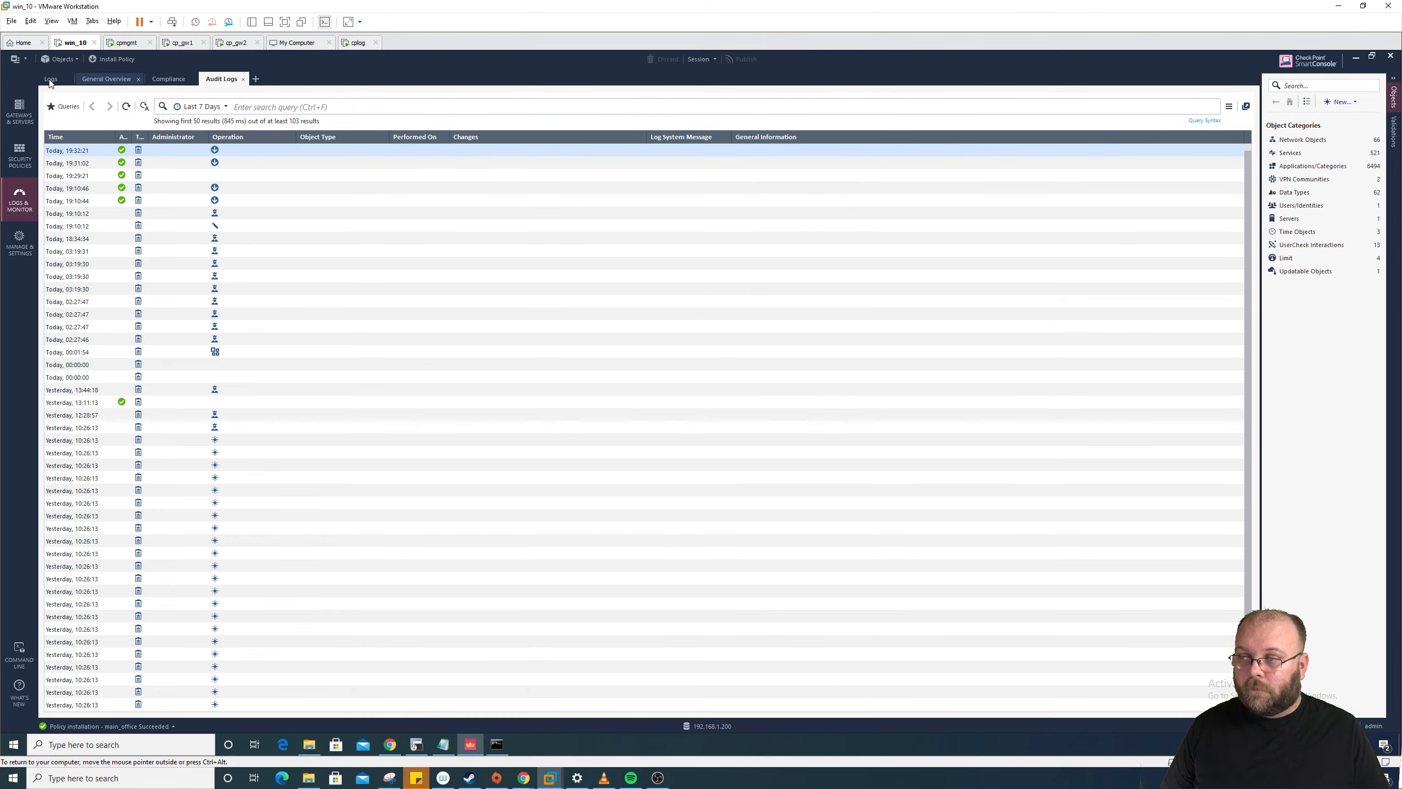
left_click(50, 80)
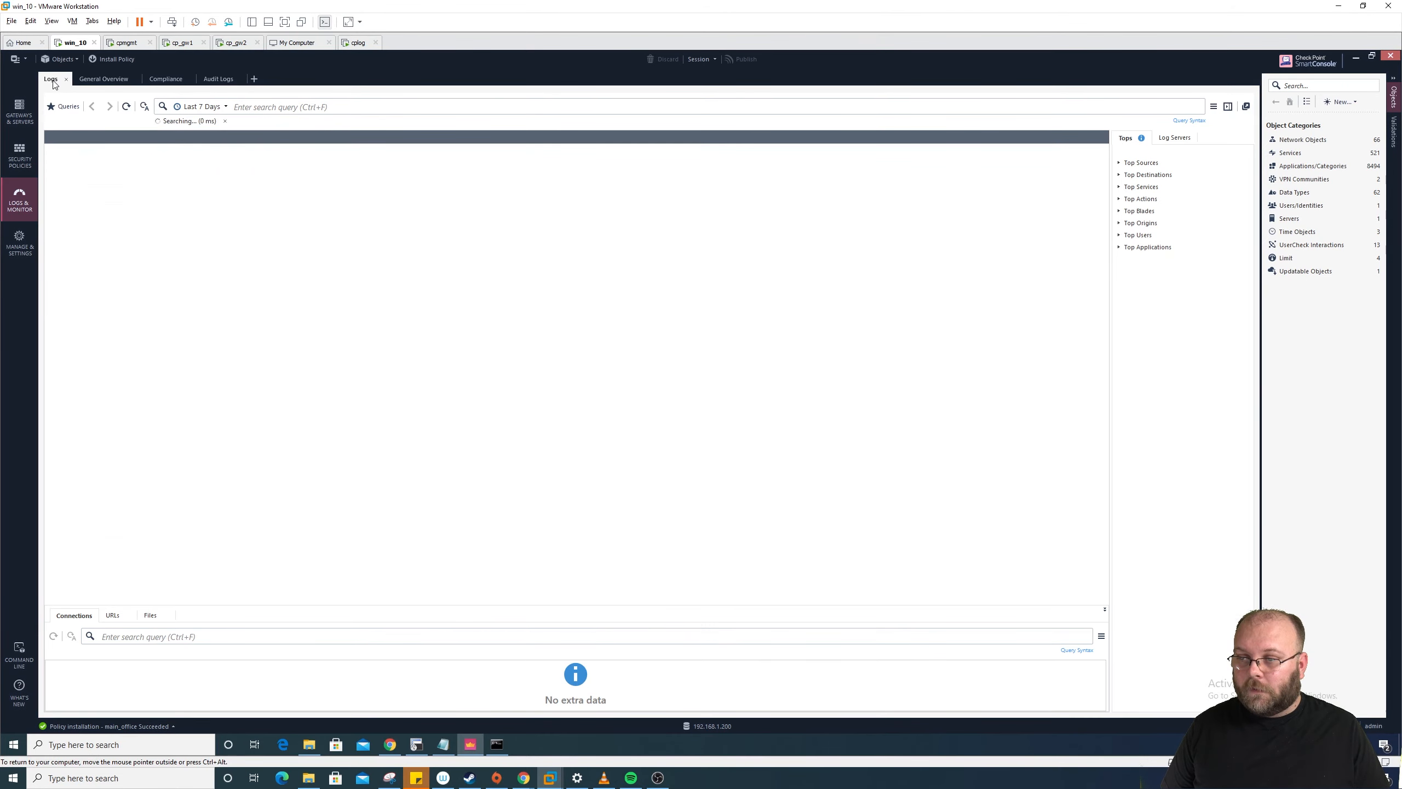
left_click(319, 107)
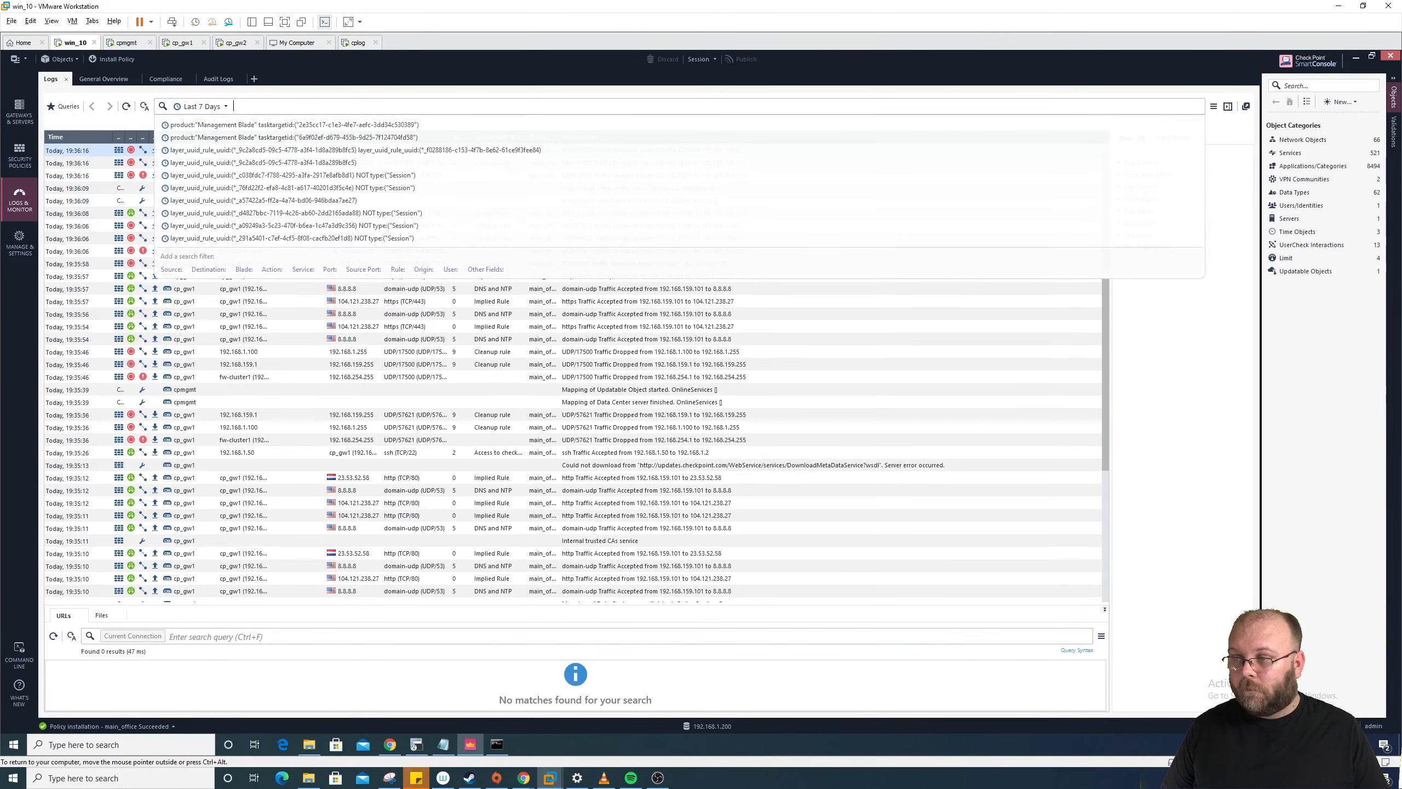
key("Return")
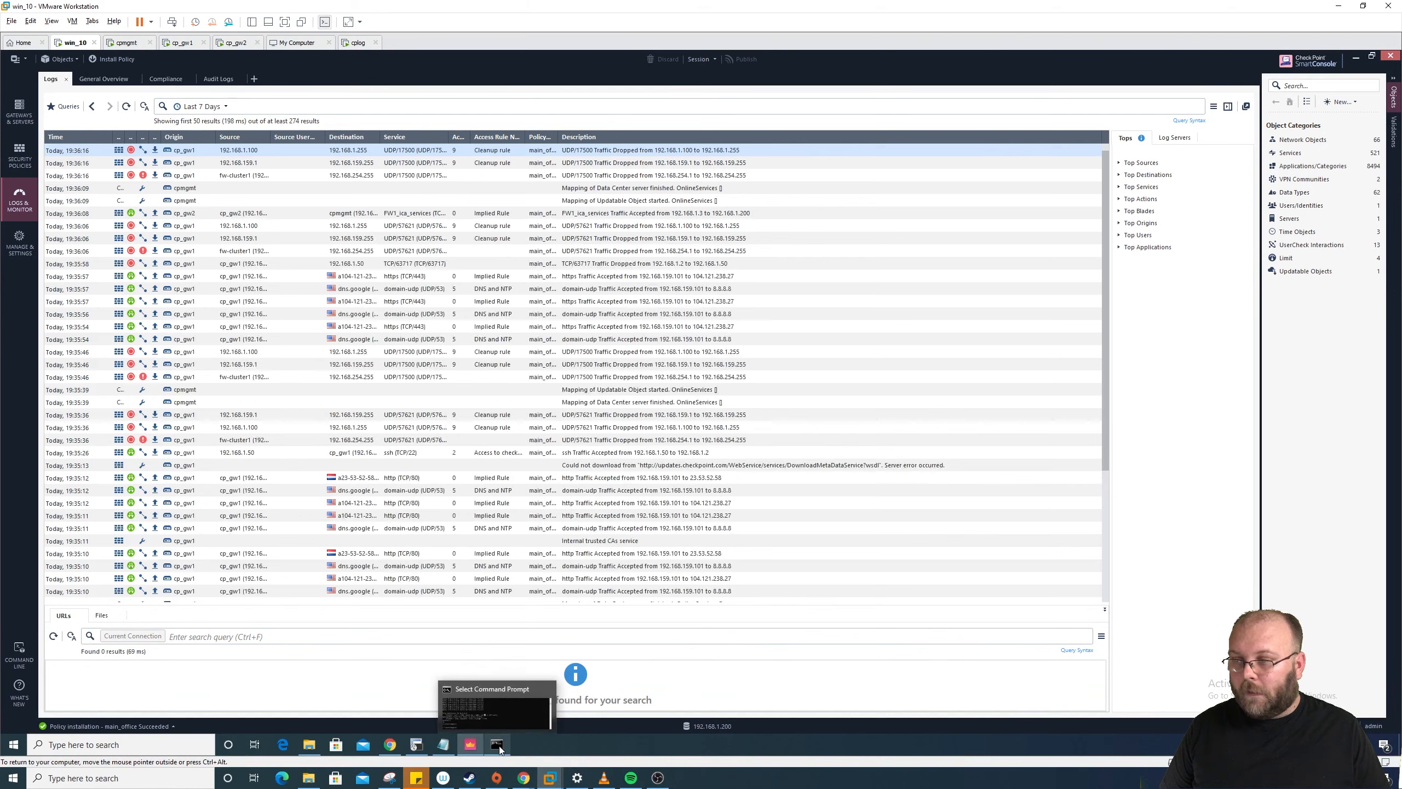
Step: Rerun the continuous ping to 8.8.8.8 in Command Prompt, then stop it
left_click(499, 746)
left_click_drag(1004, 525, 841, 261)
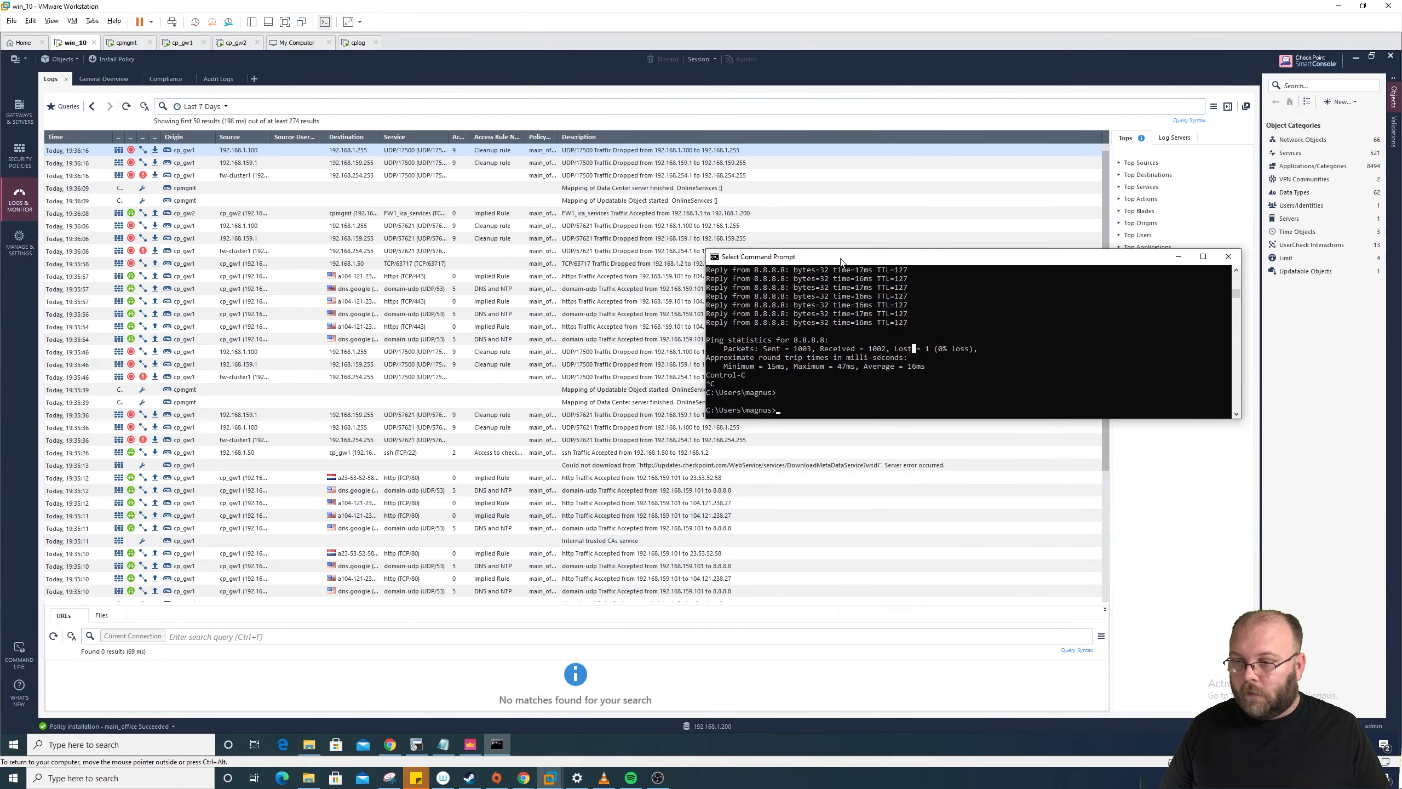
key("Up")
key("Return")
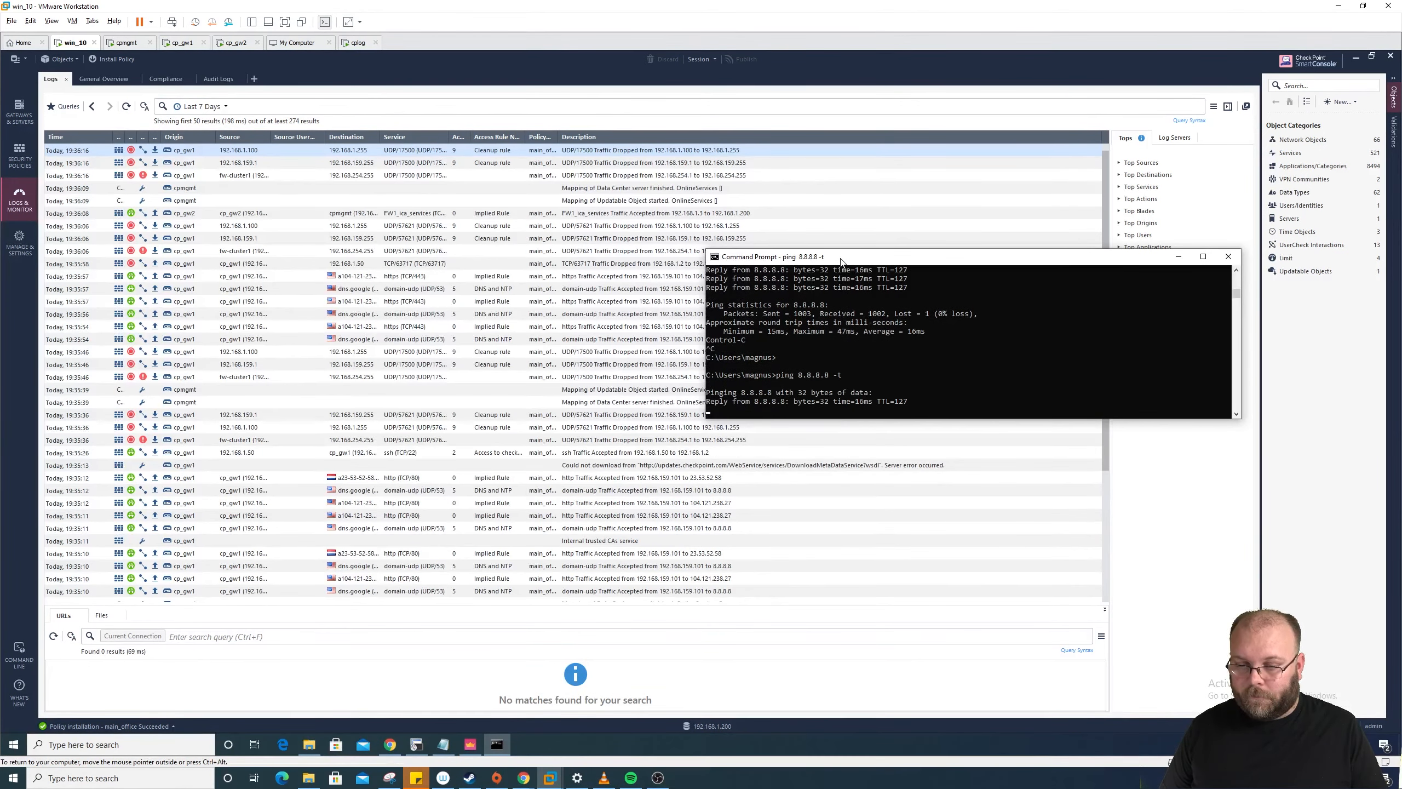
key("ctrl+c")
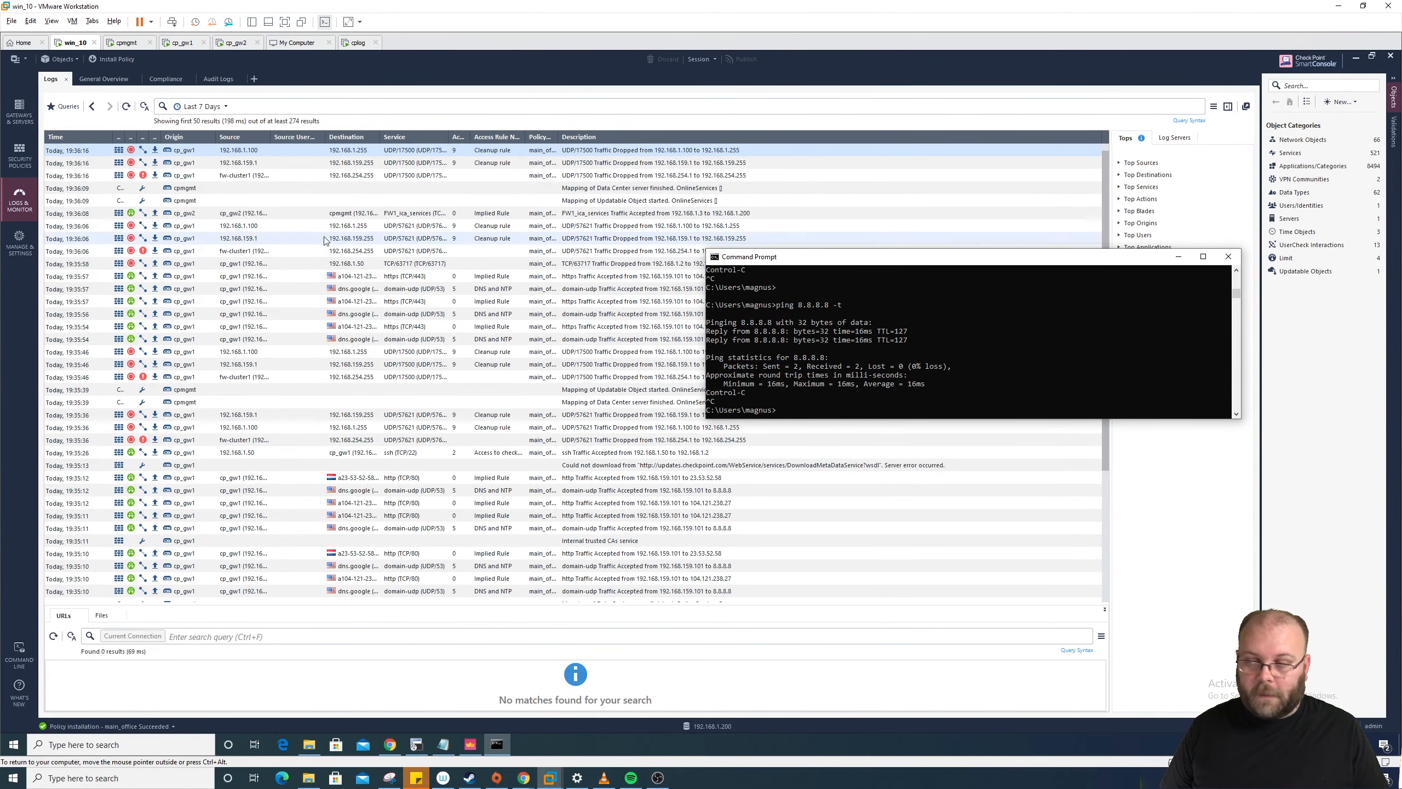
Step: Search the logs for 8.8.8.8 and widen the Destination and Origin columns
left_click(331, 103)
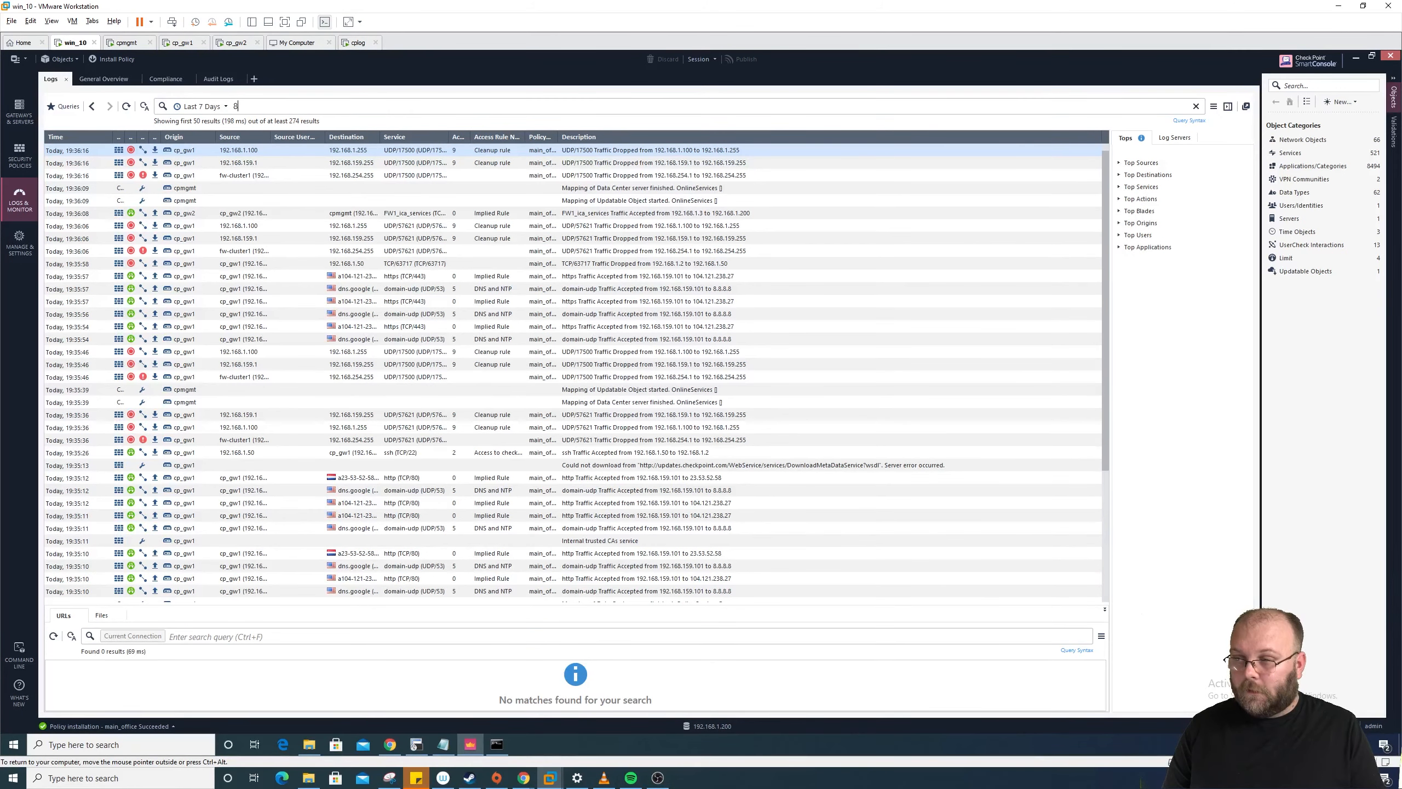
key("Return")
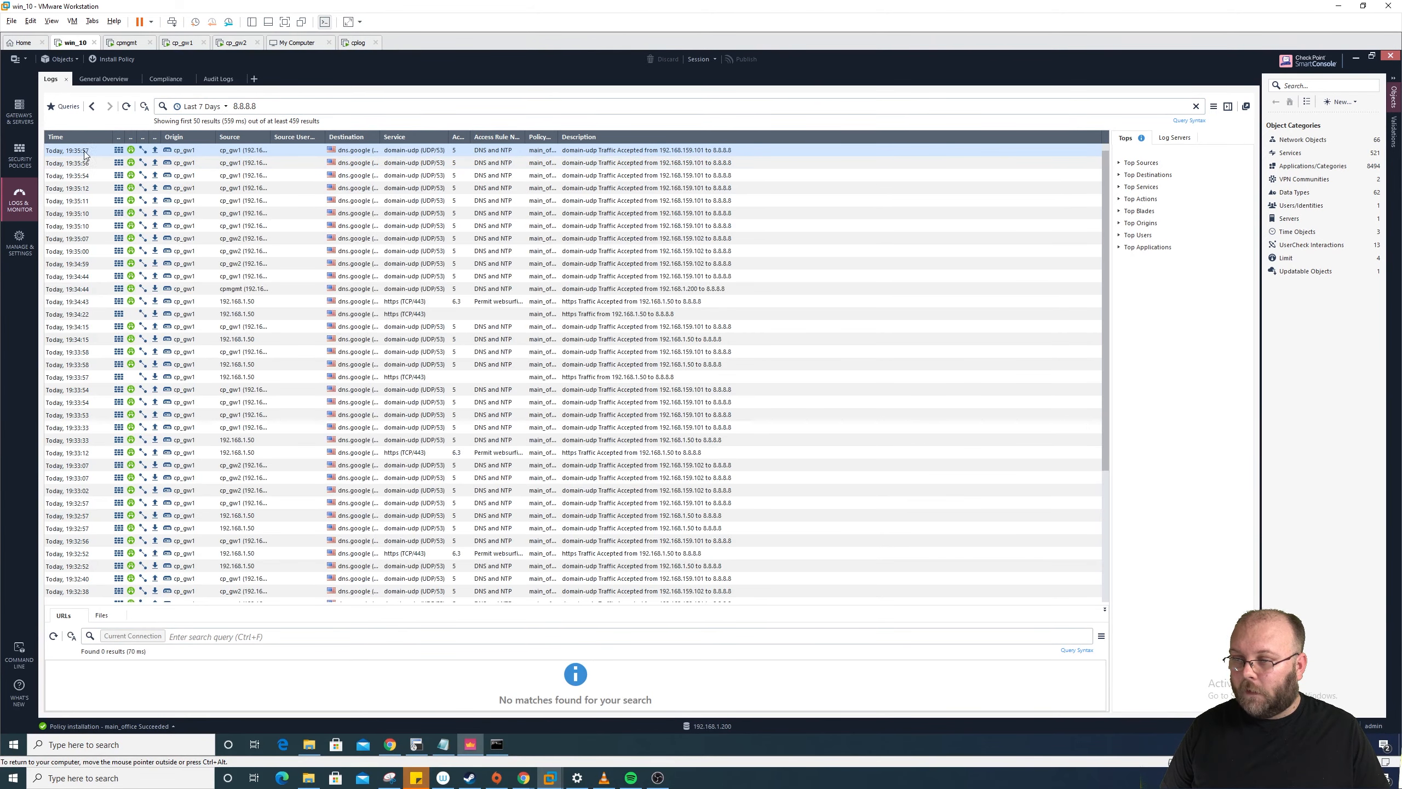
left_click(241, 303)
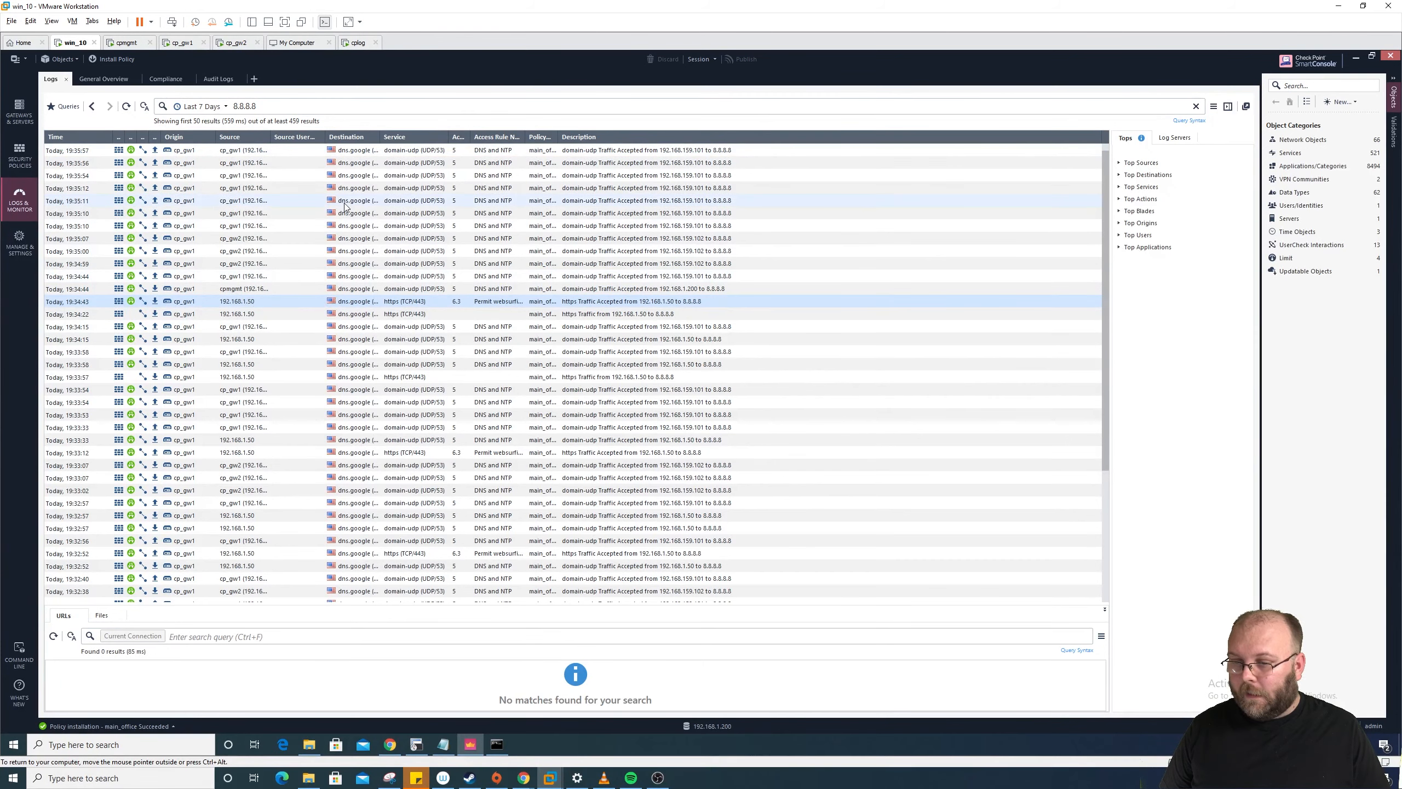
left_click_drag(451, 139, 557, 138)
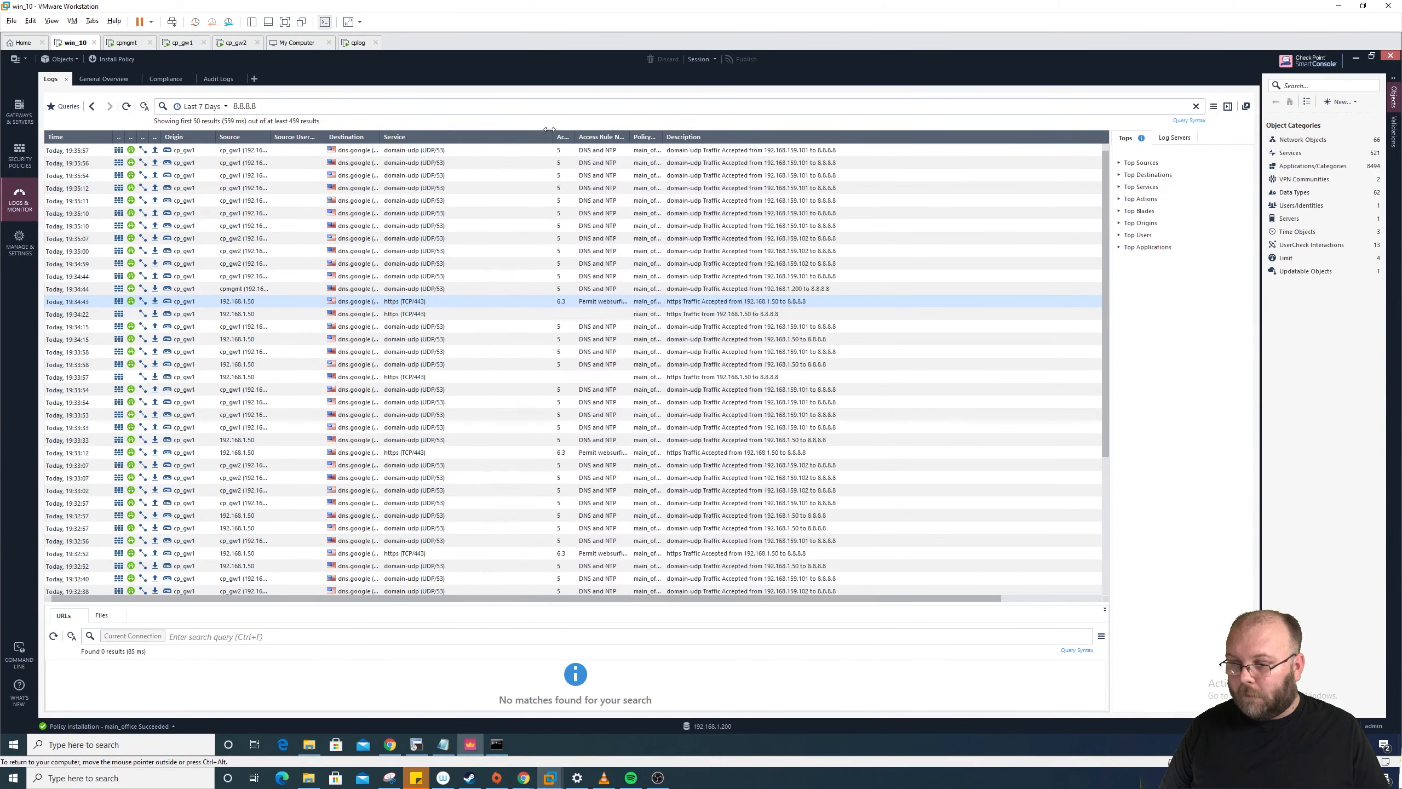
left_click_drag(378, 131, 466, 132)
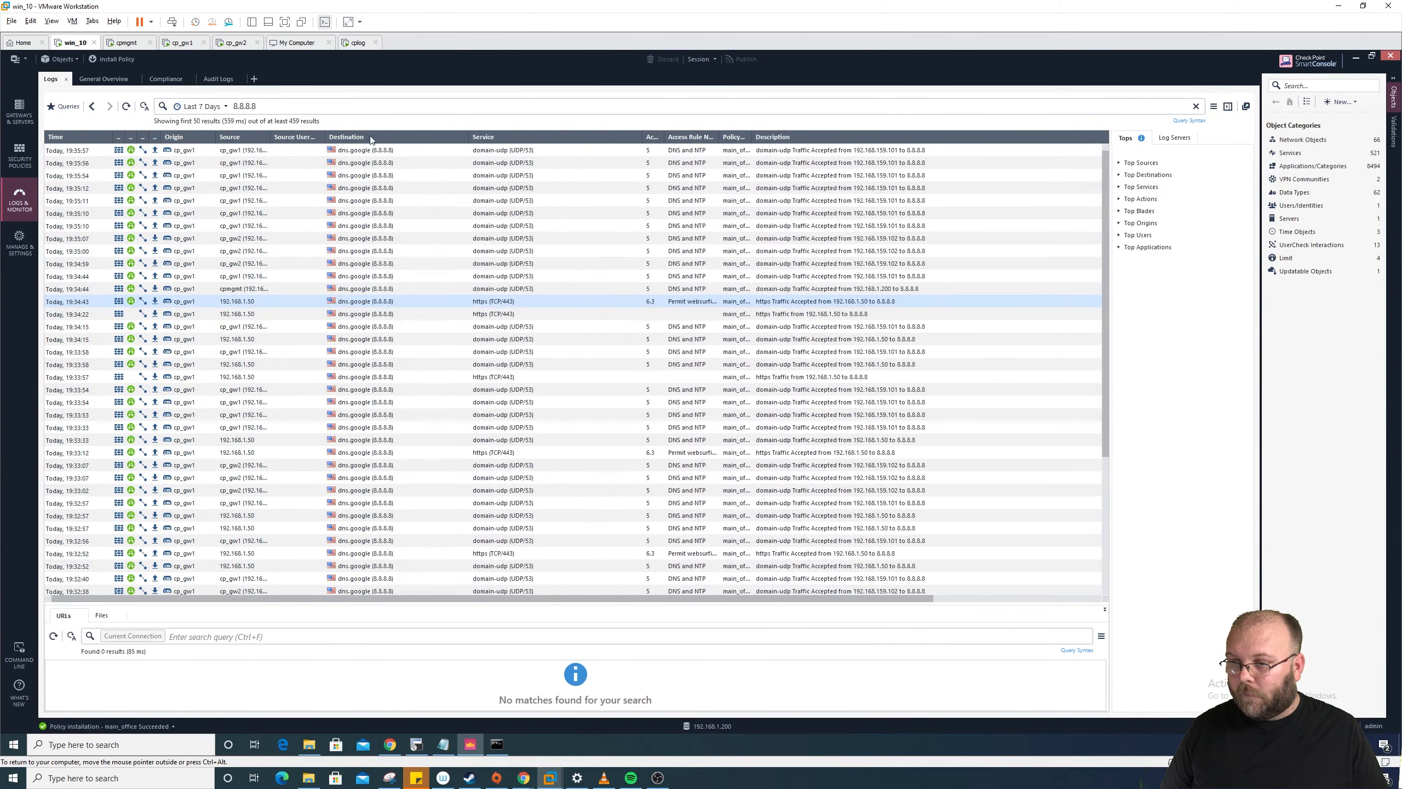
left_click_drag(211, 136, 223, 136)
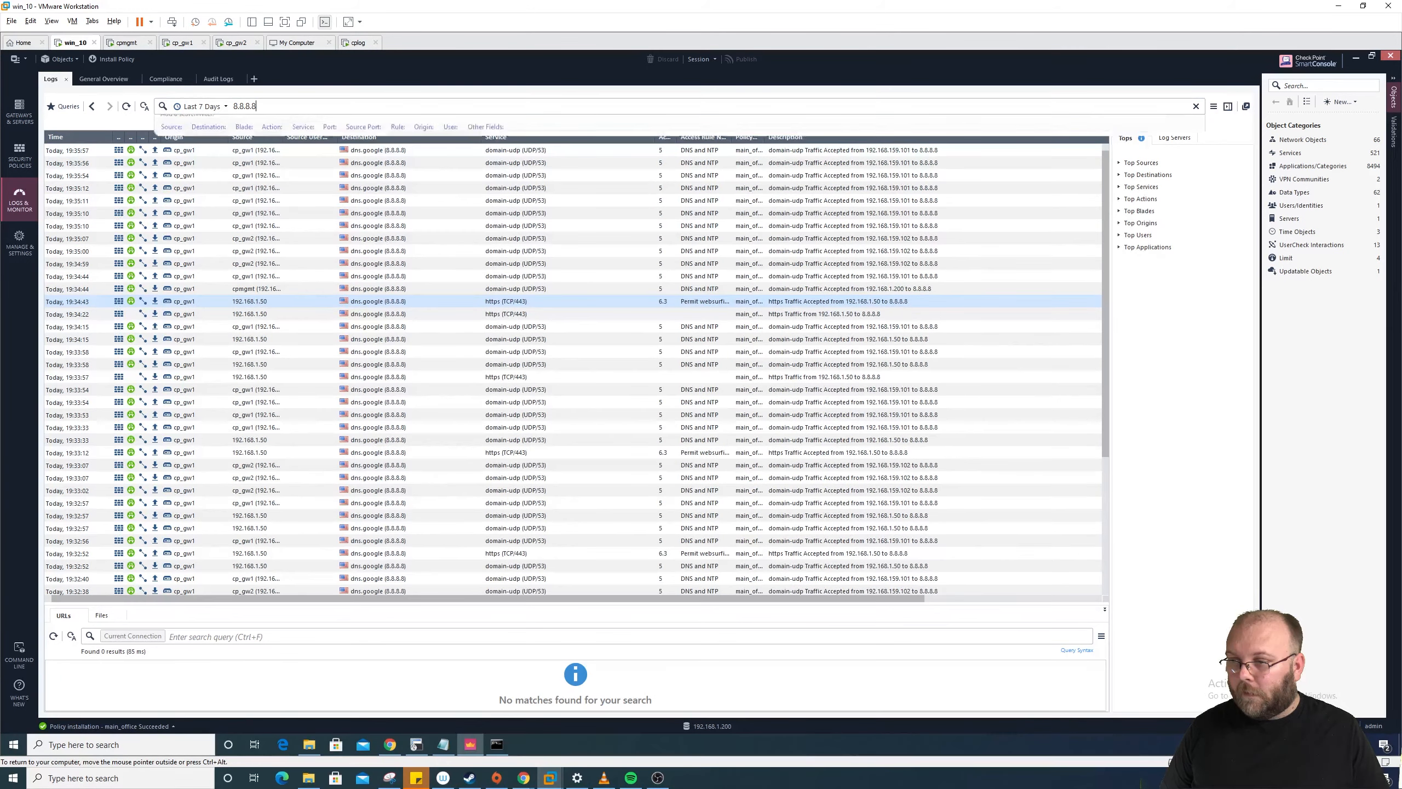
key("Return")
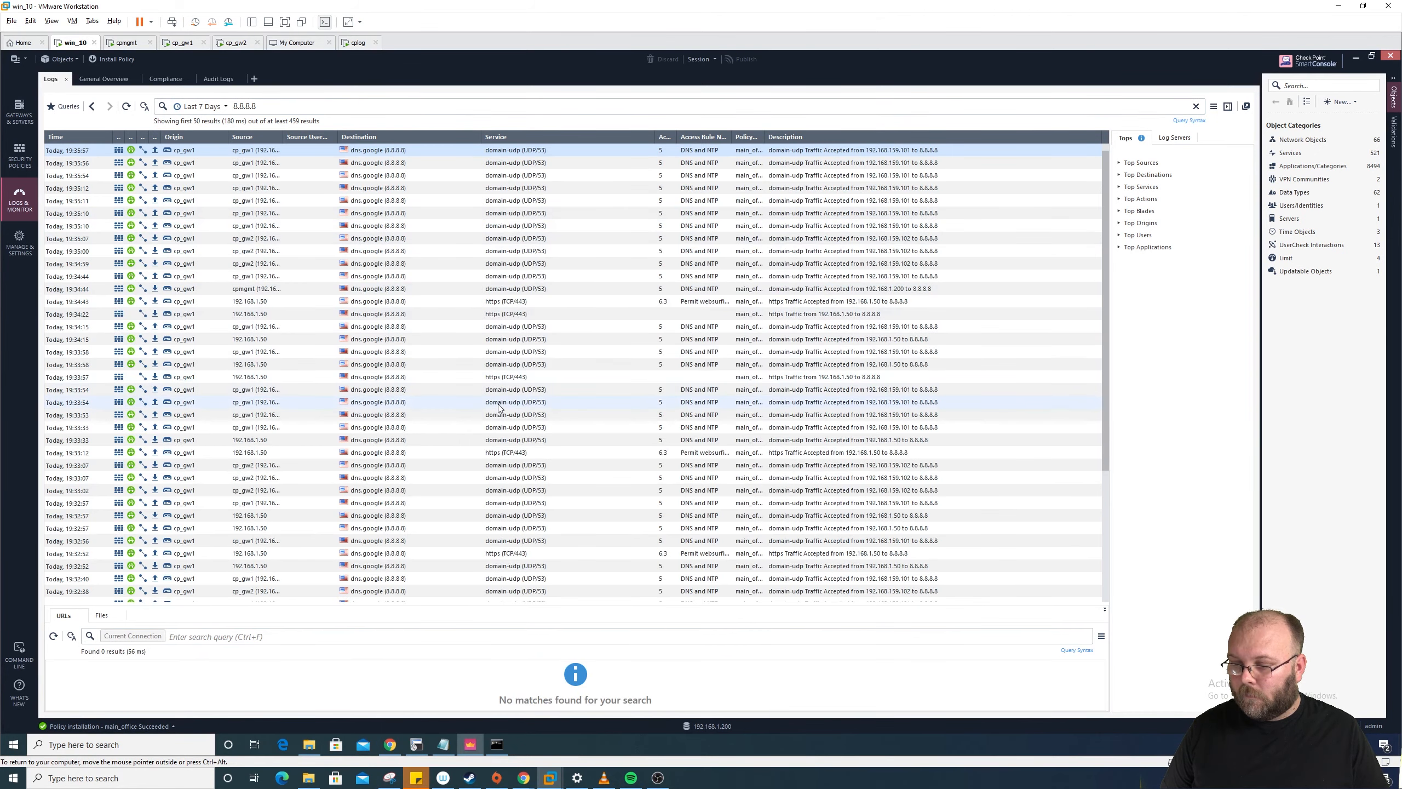
Step: Load a Google search for 'goo' in a new Chrome tab, then refresh the 8.8.8.8 logs
left_click(390, 744)
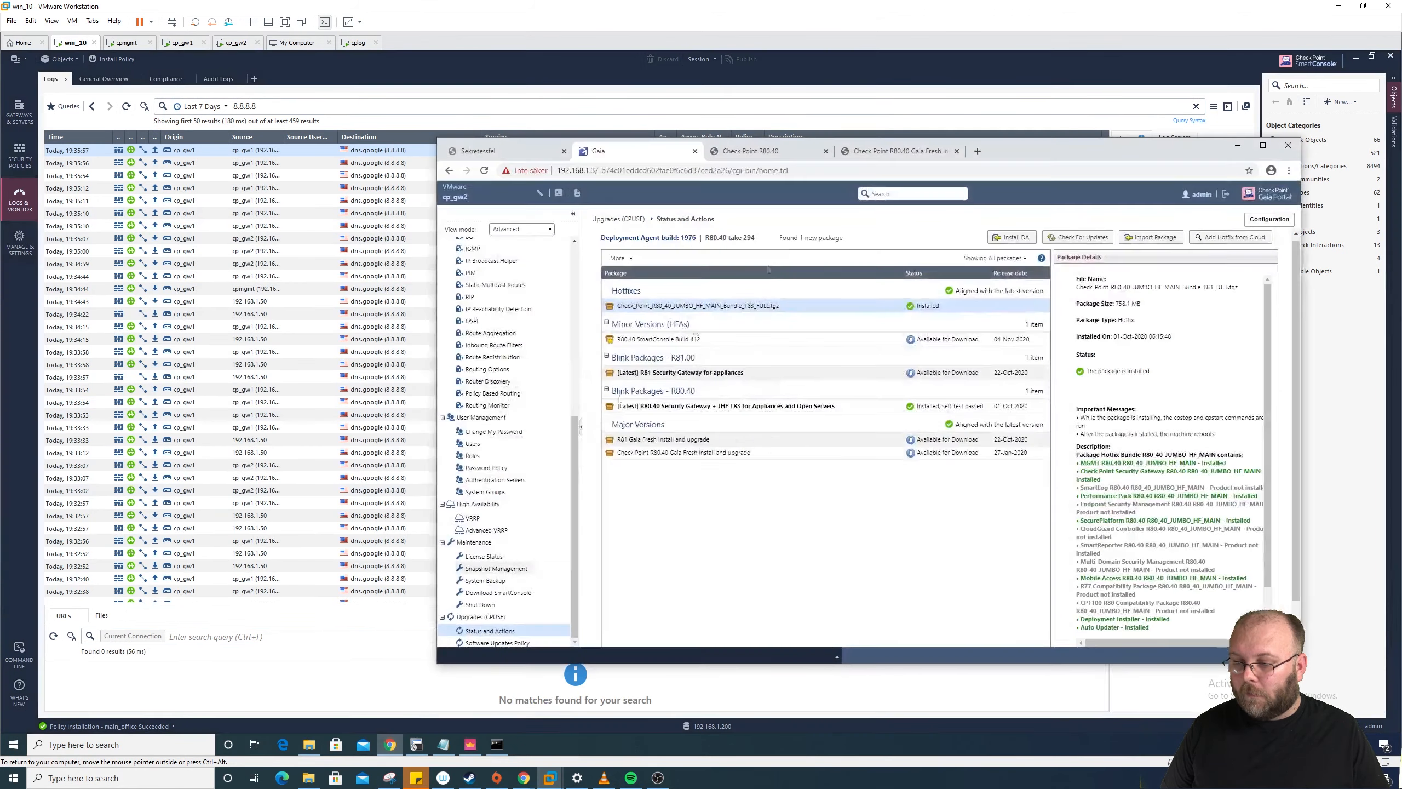
left_click(977, 151)
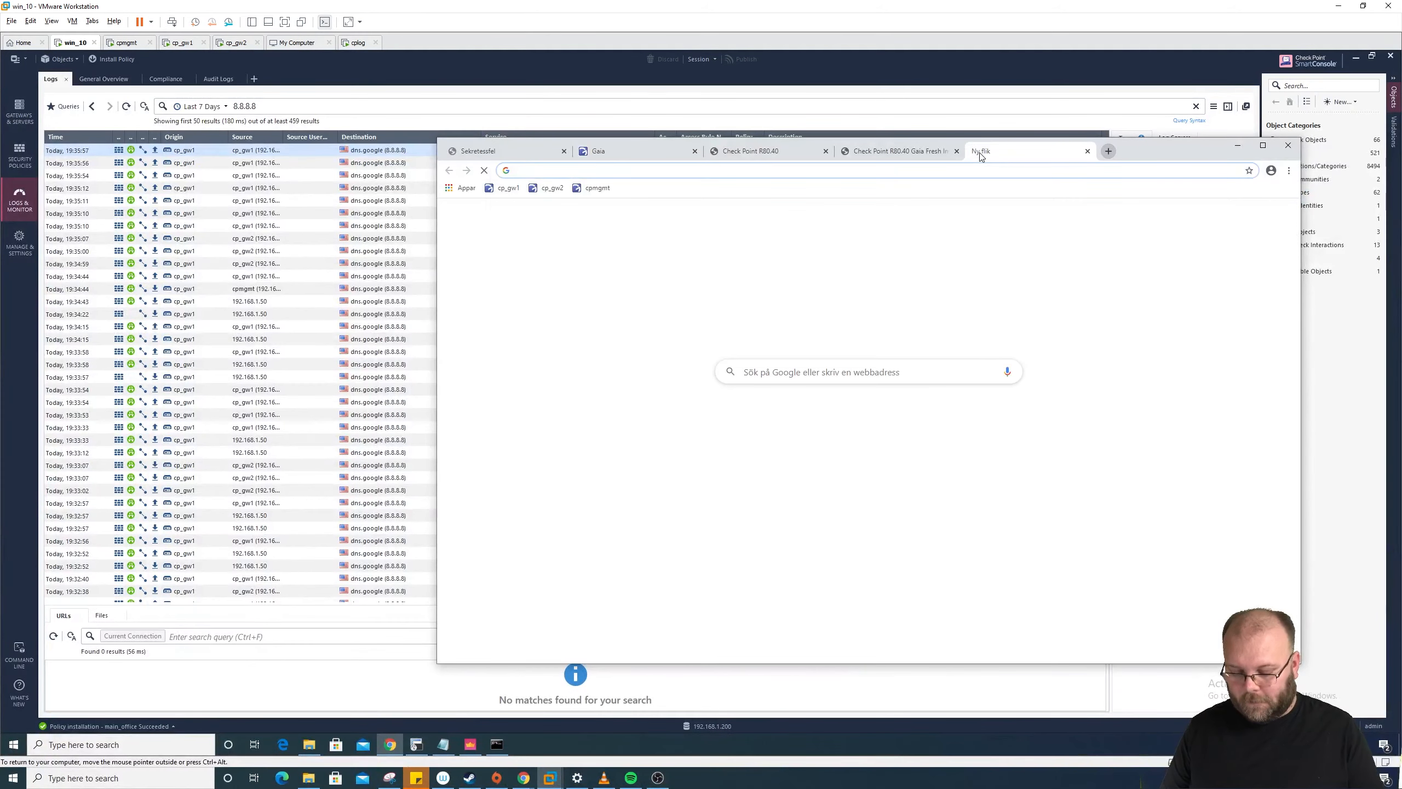
type("google")
key("Return")
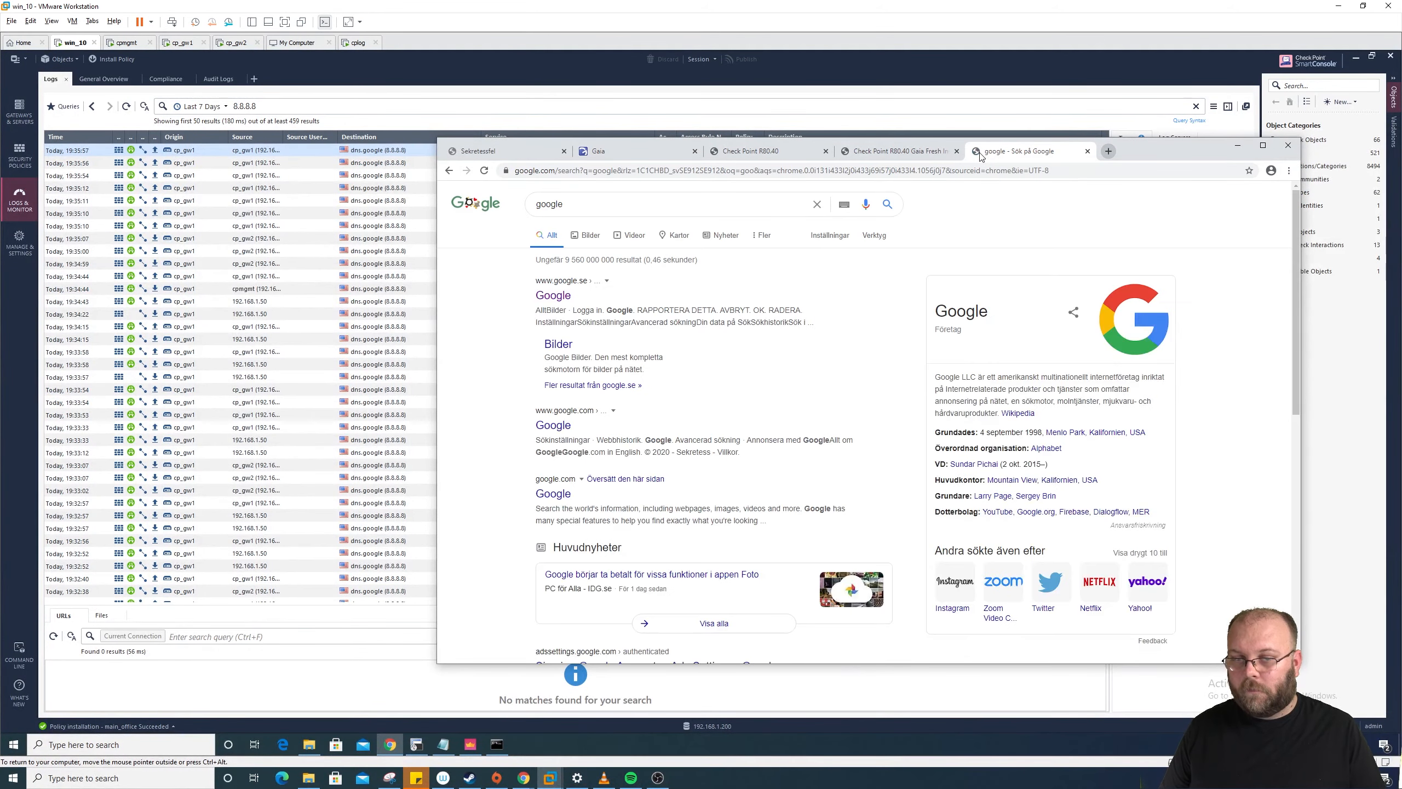
left_click(1238, 146)
key("Return")
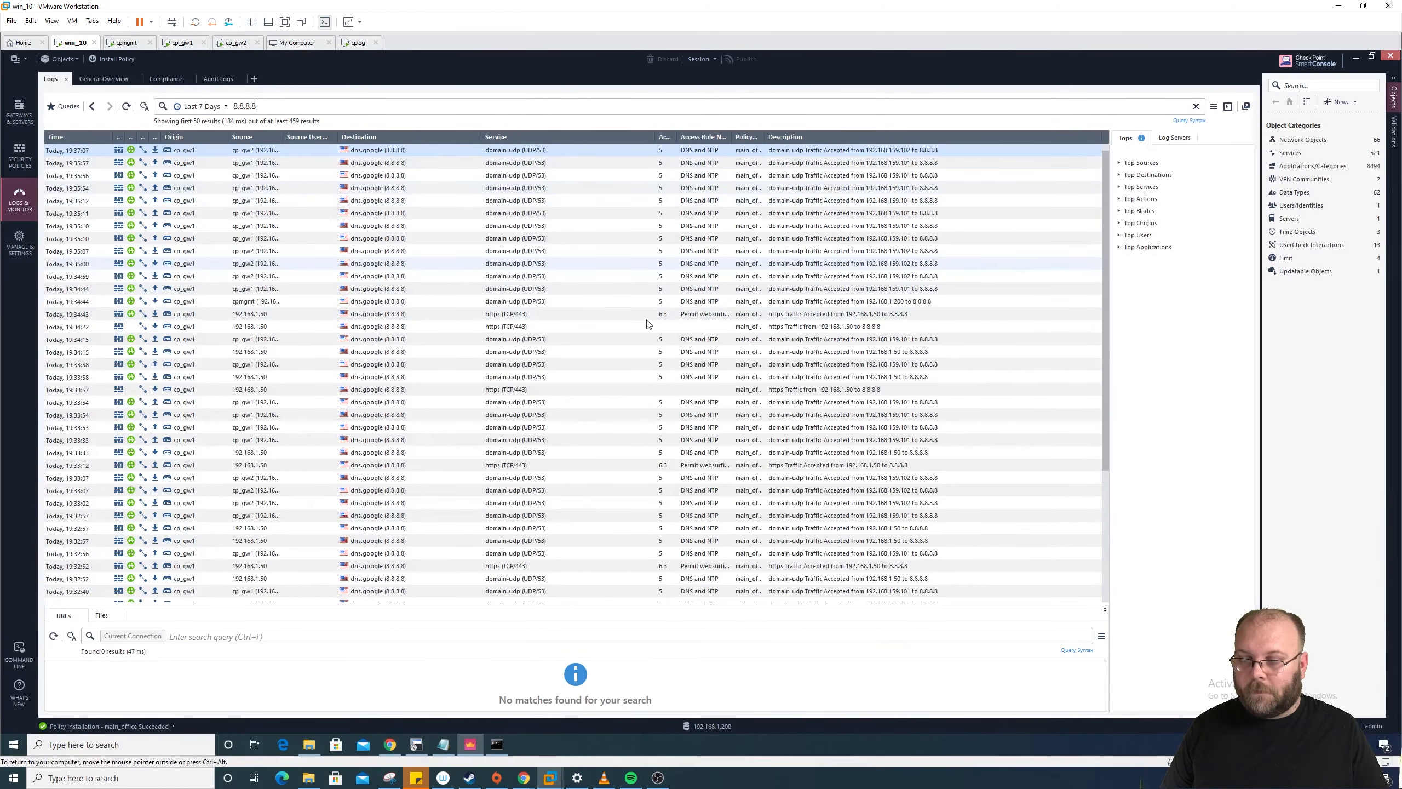
Step: Open youtube.com in Chrome, then refresh the 8.8.8.8 log results
left_click(390, 744)
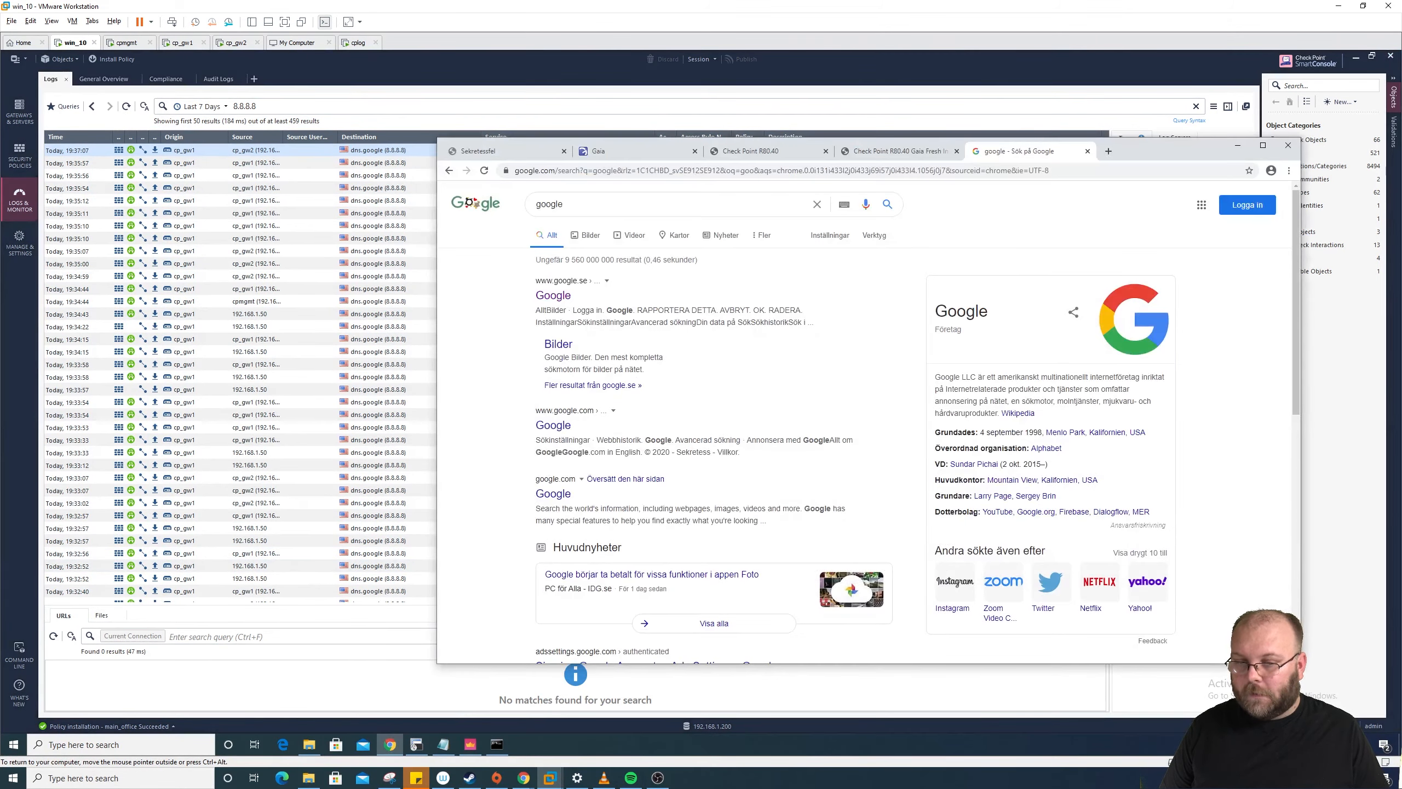
left_click(930, 171)
type("youtube")
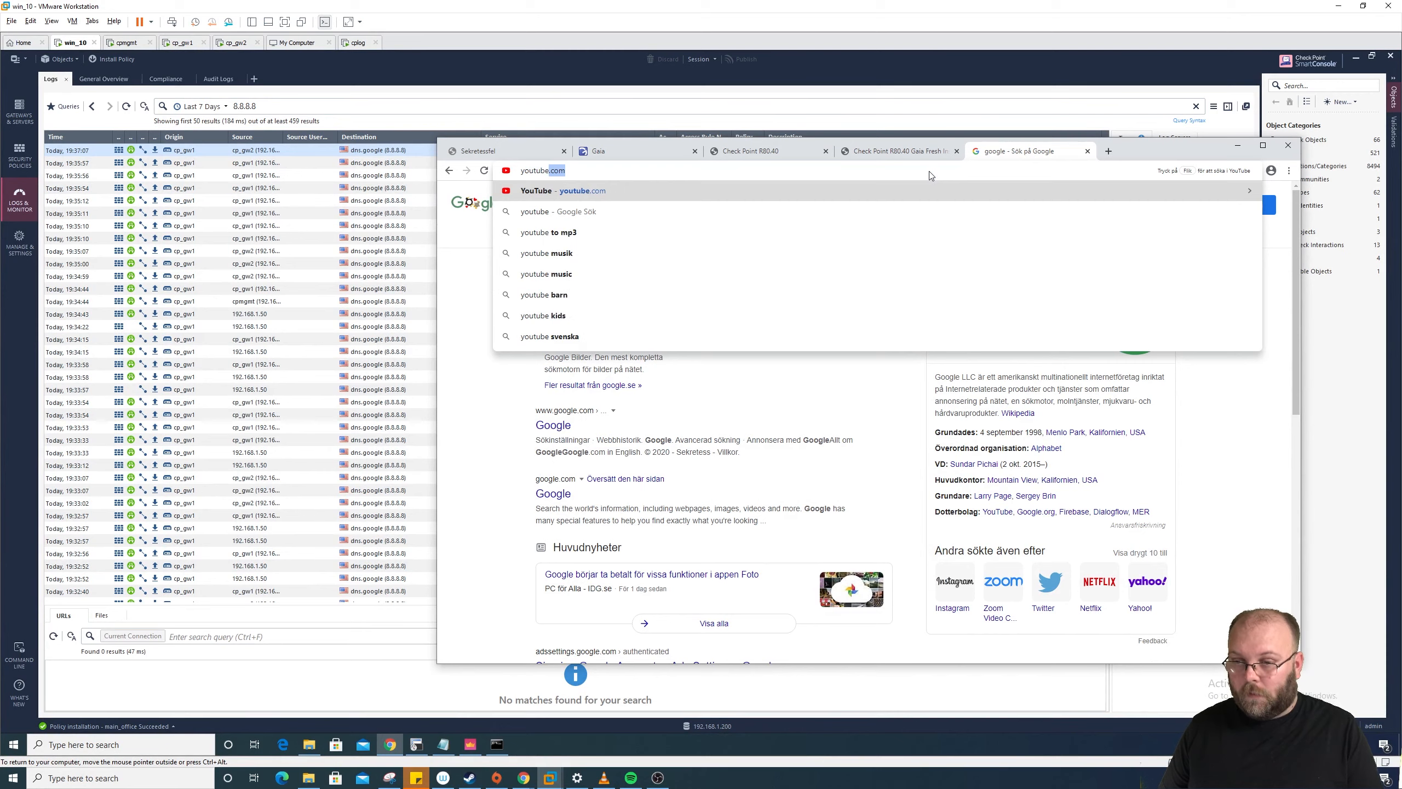
key("Return")
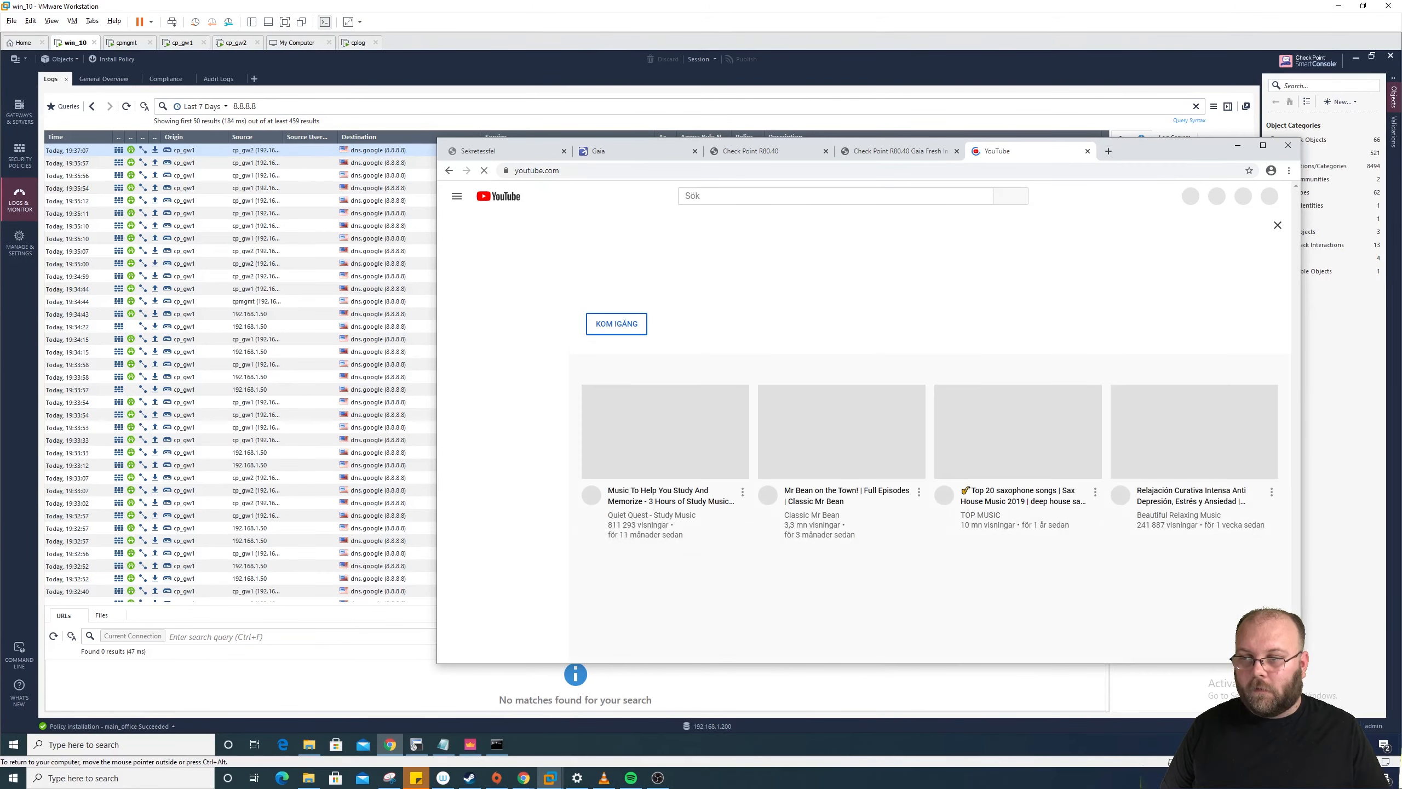
left_click(257, 109)
key("Return")
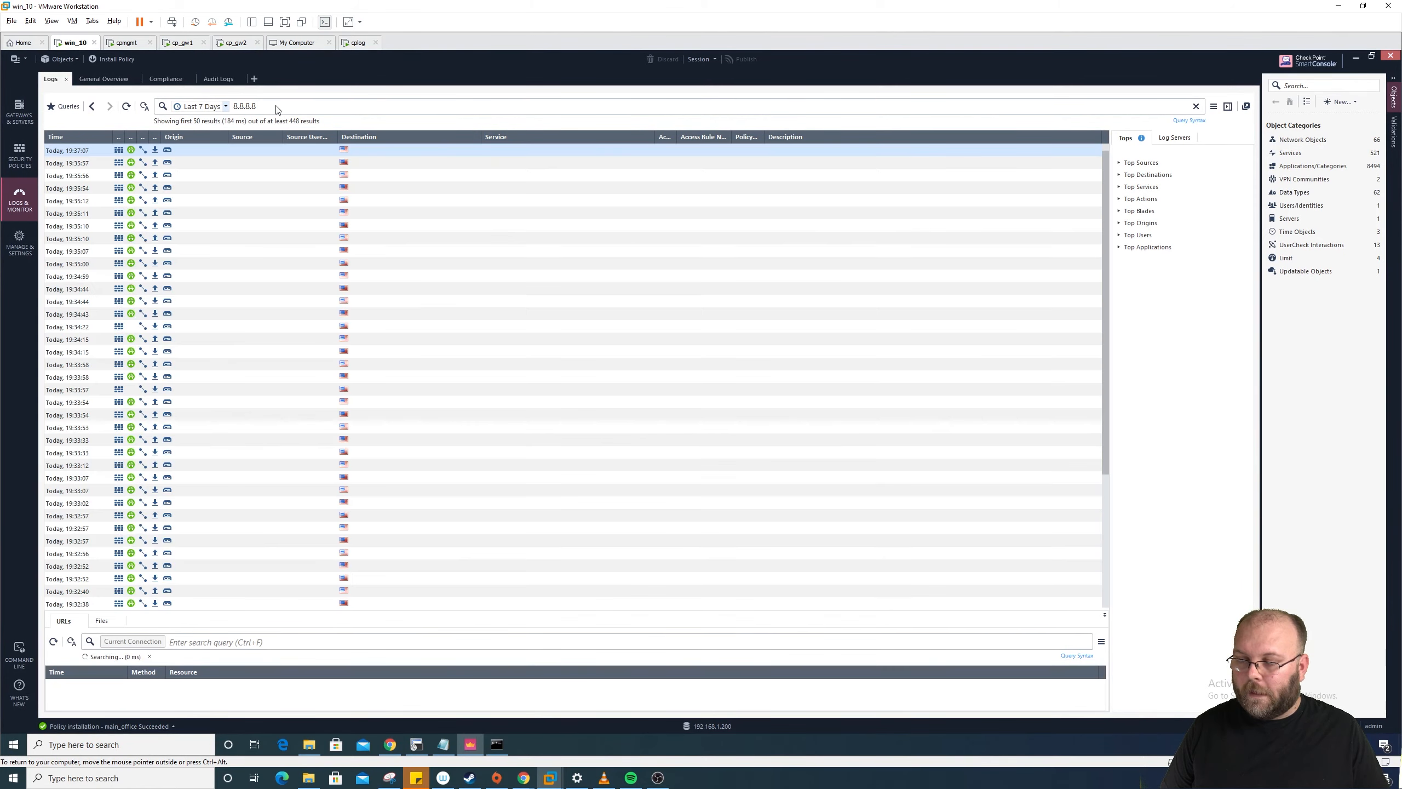
Step: Replace the 8.8.8.8 query with youtube and widen the Origin and Blade columns
key("BackSpace")
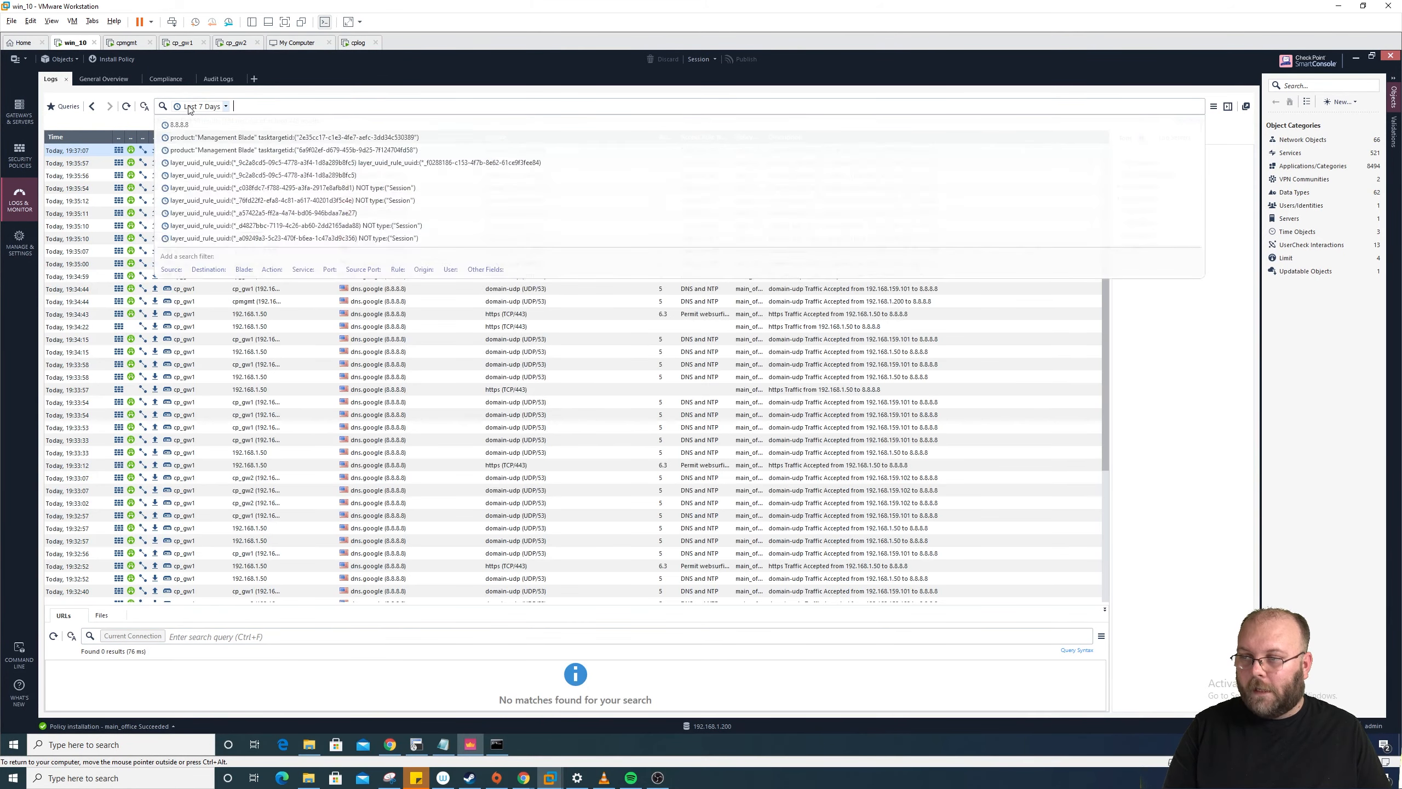
key("Return")
type("you")
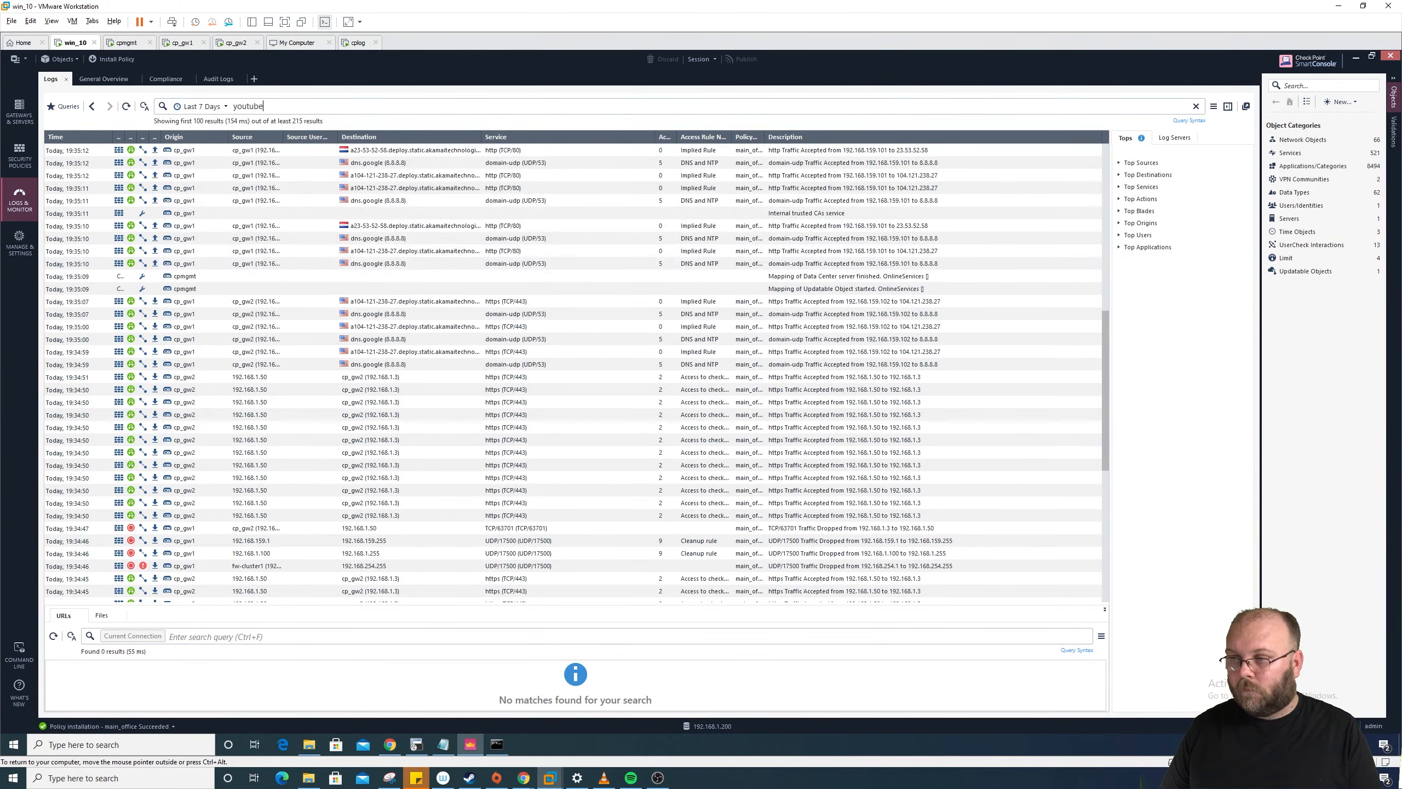
type("tube")
key("Return")
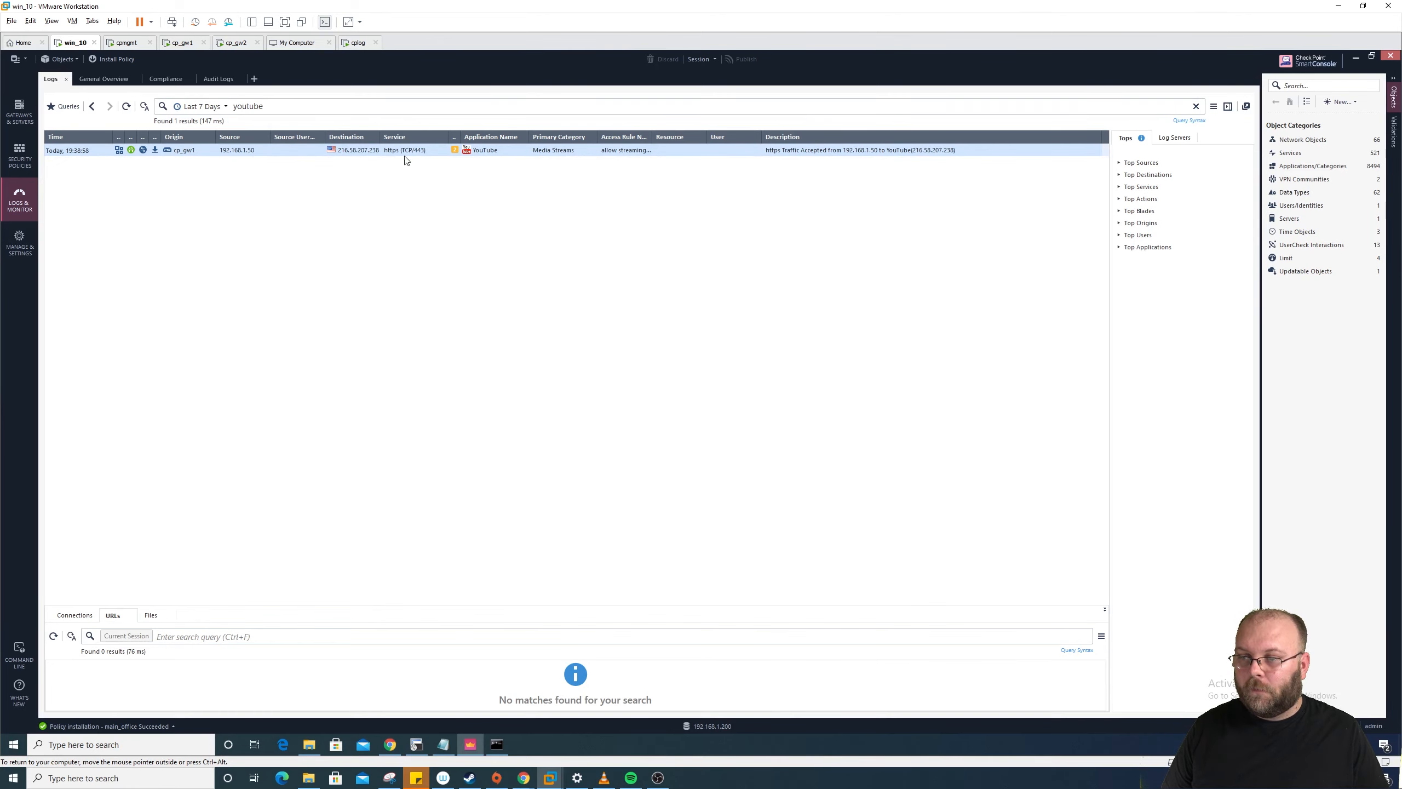
left_click_drag(529, 137, 565, 137)
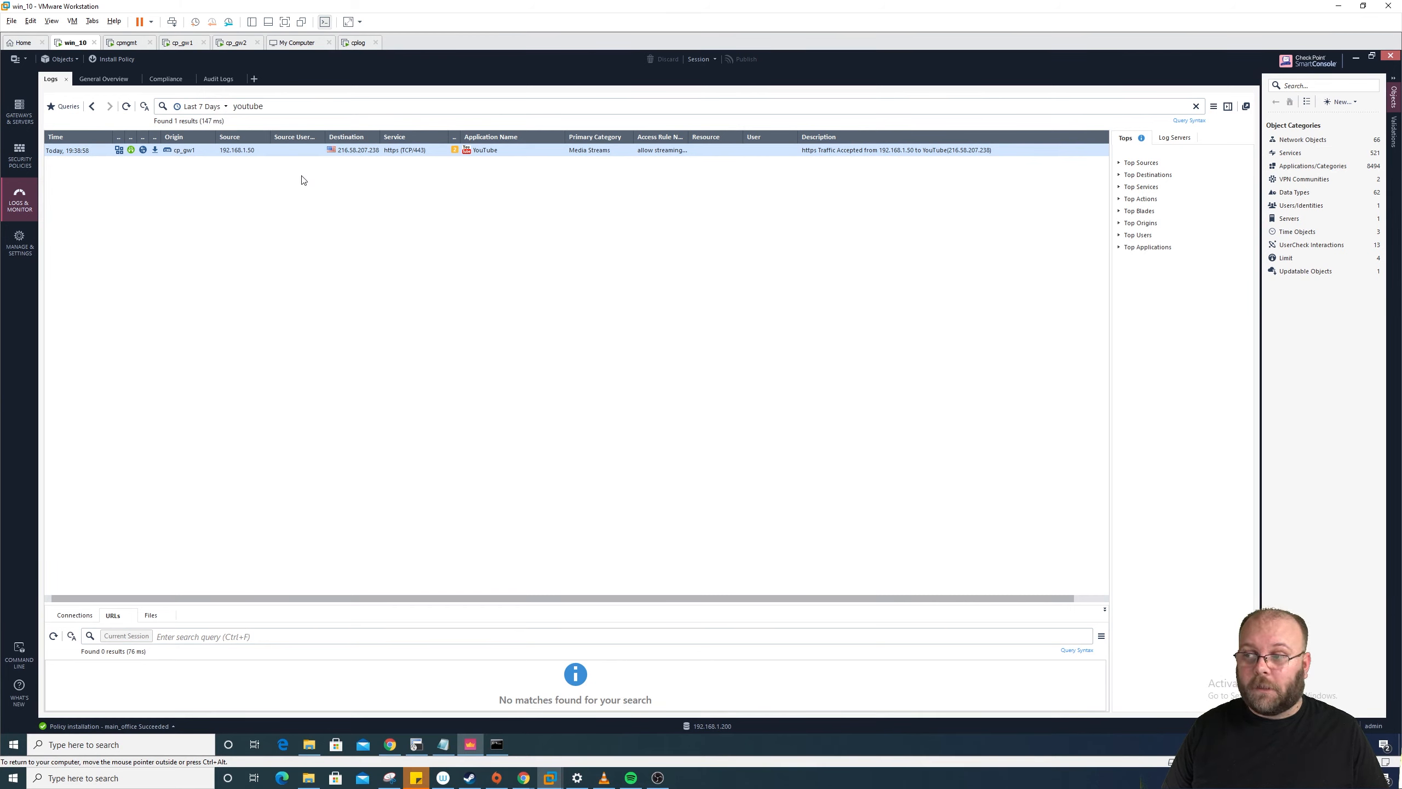
left_click_drag(164, 136, 201, 137)
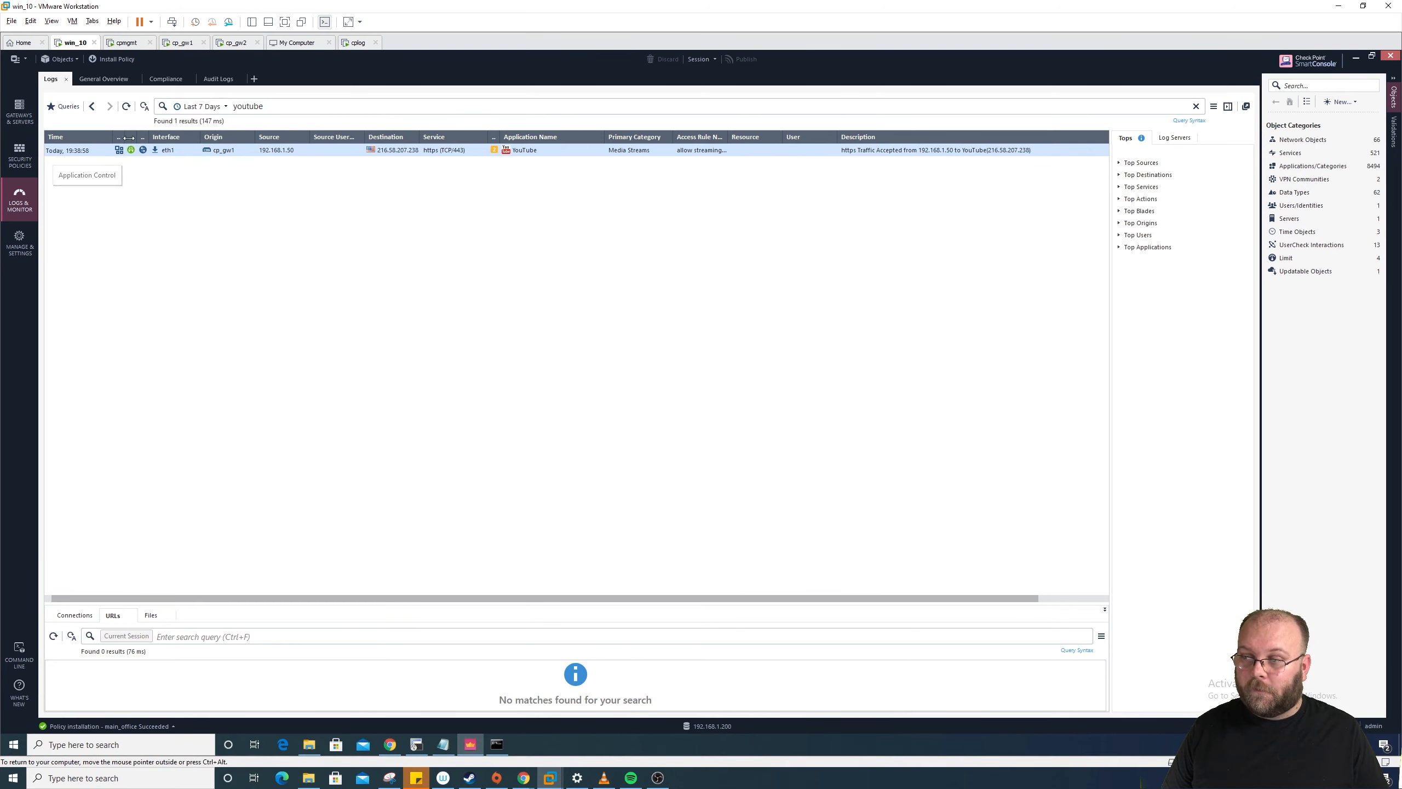
left_click_drag(125, 136, 198, 136)
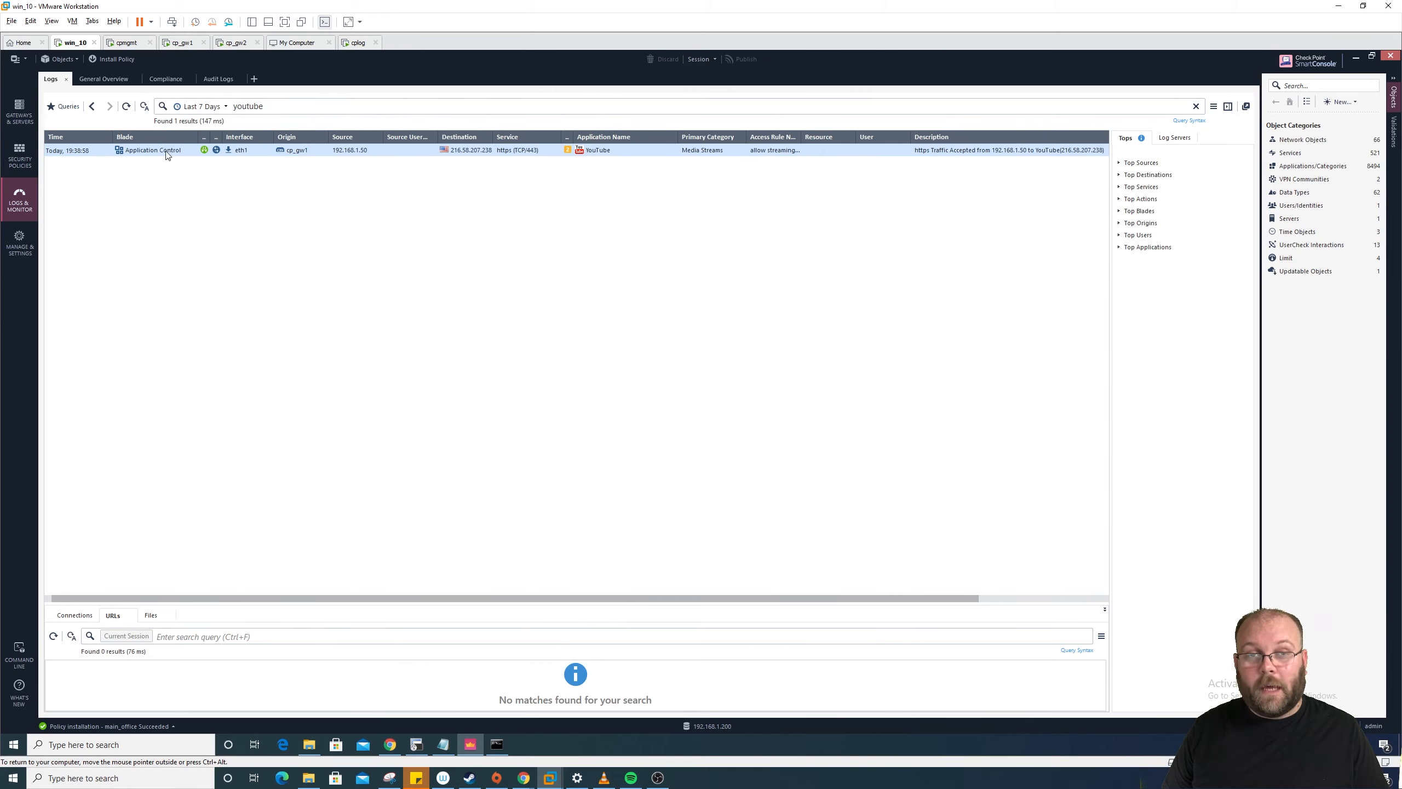